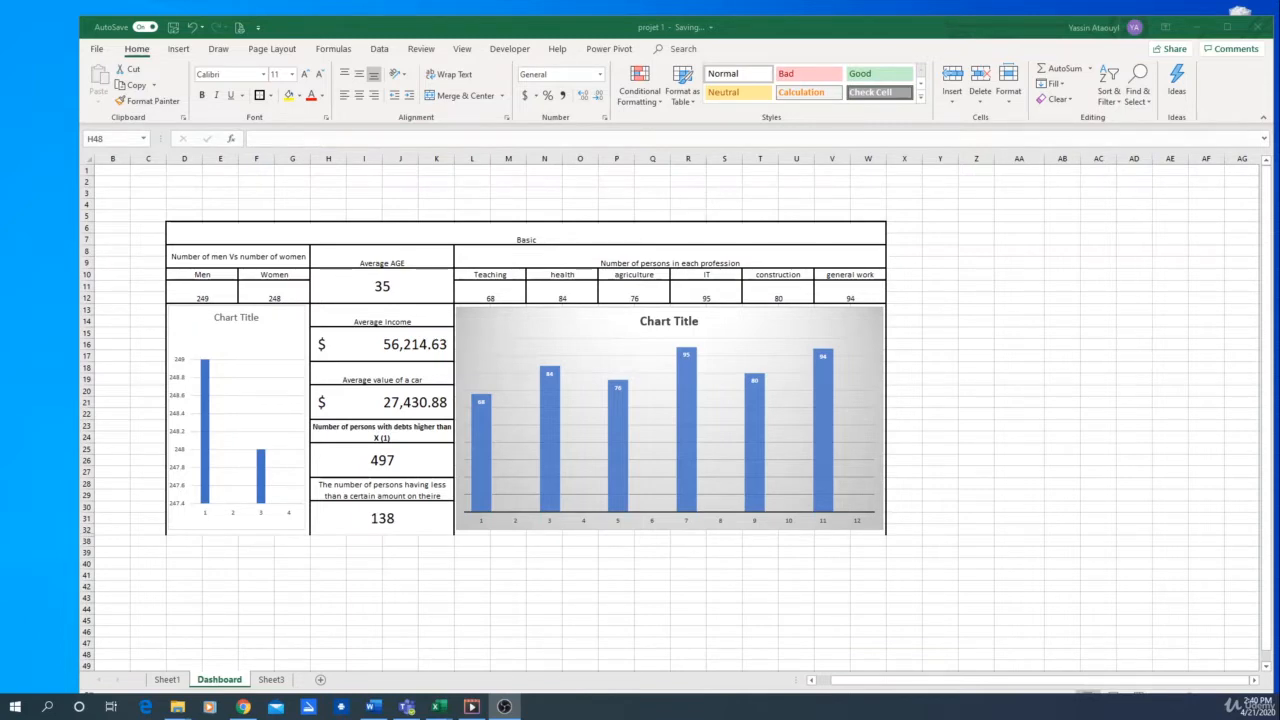
Review the dashboard's labels and linked value for the debt and mortgage person counts
{"action": "left_click", "coordinate": [352, 436]}
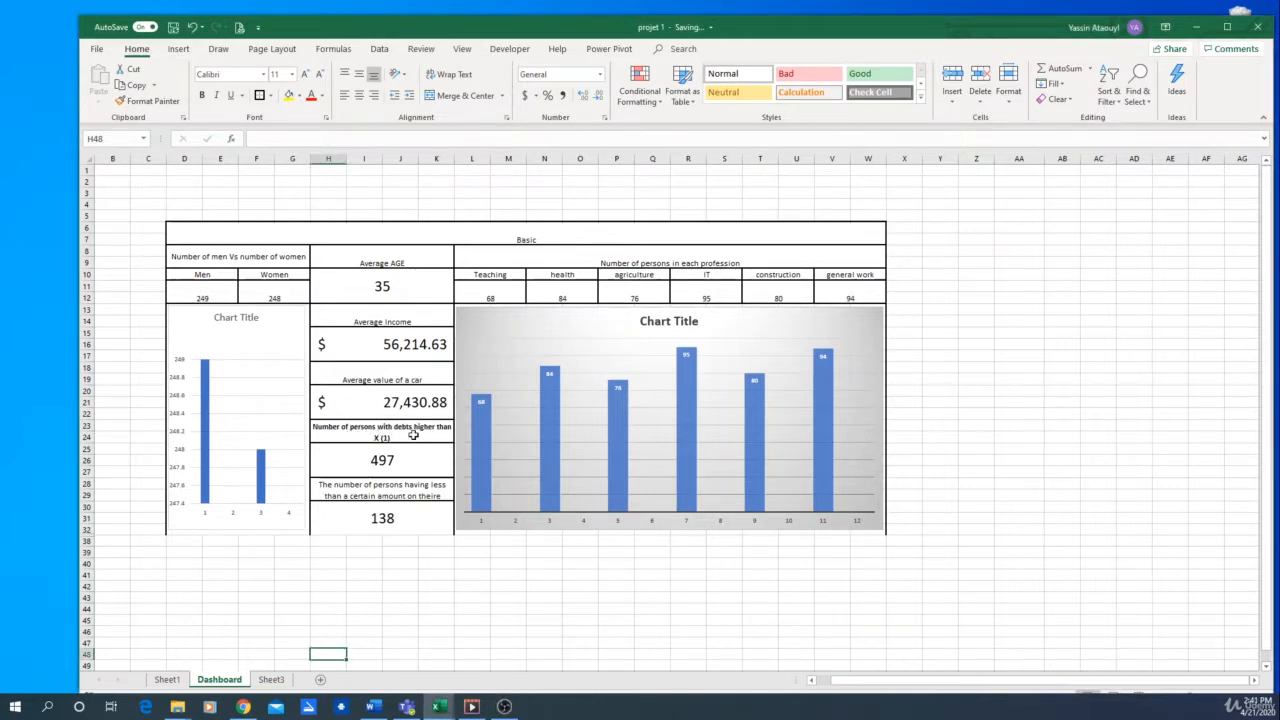
{"action": "left_click", "coordinate": [391, 461]}
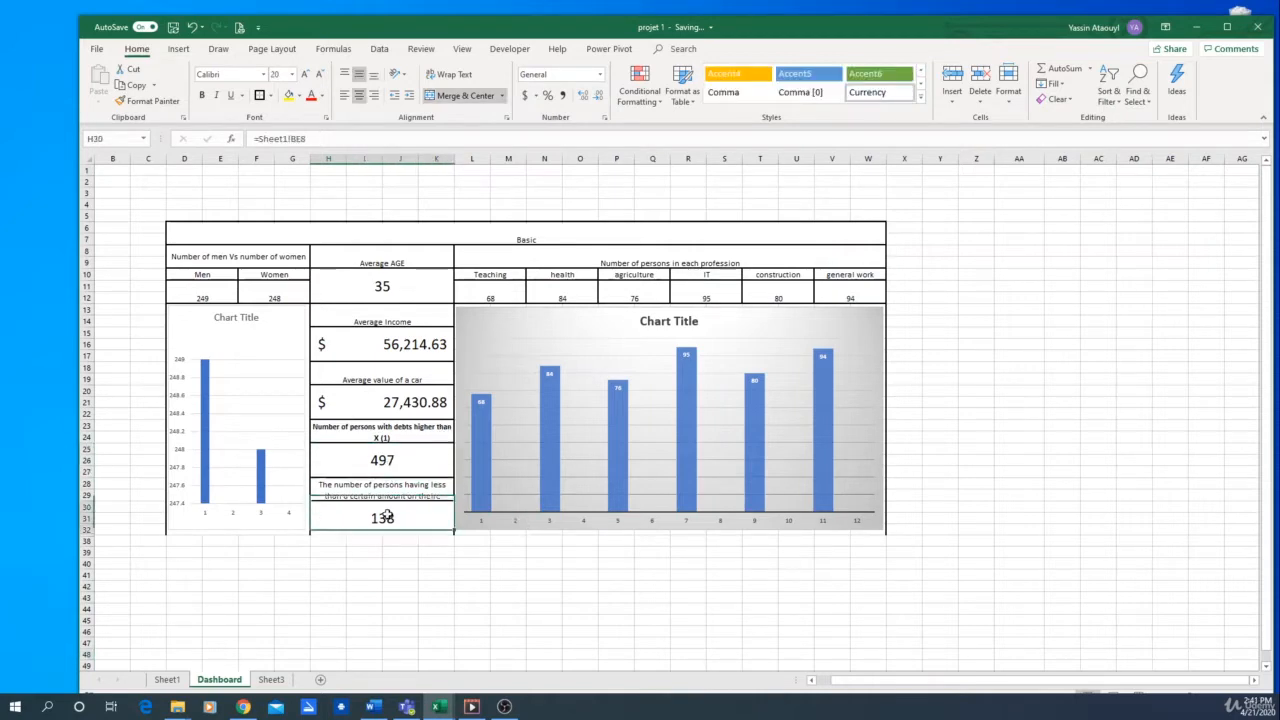
{"action": "left_click", "coordinate": [395, 490]}
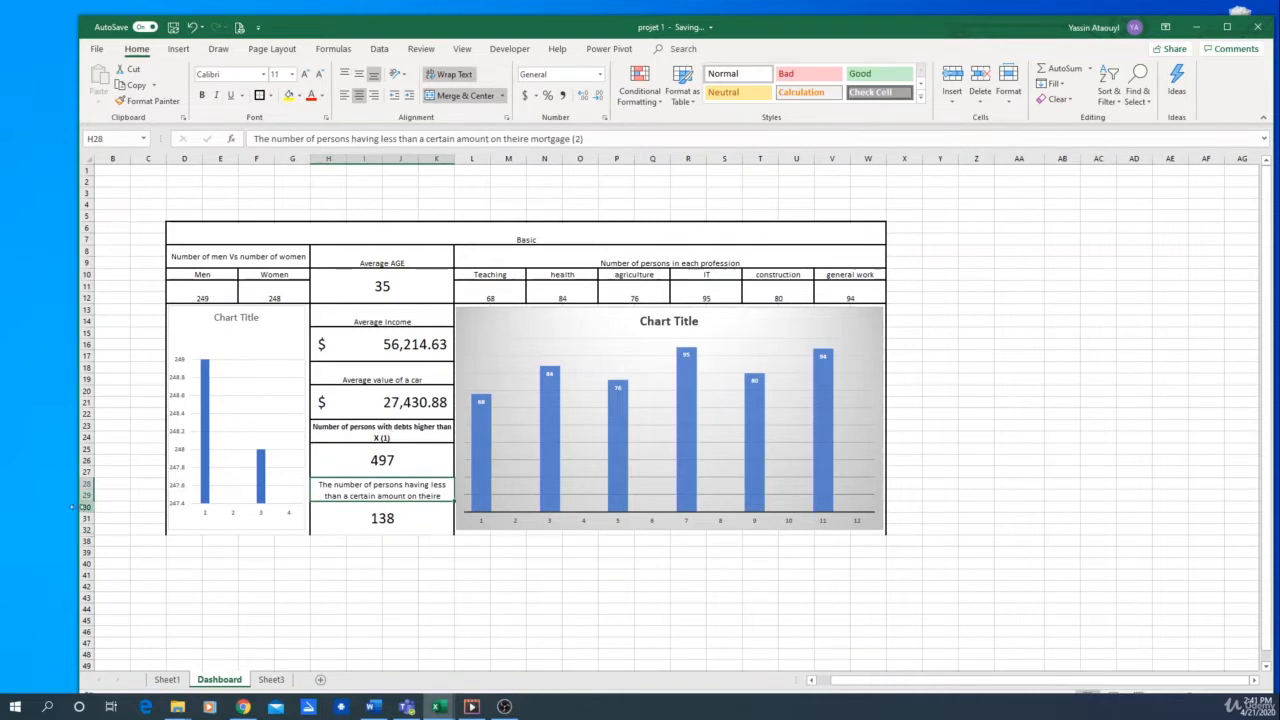
{"action": "left_click", "coordinate": [385, 428]}
{"action": "left_click", "coordinate": [455, 138]}
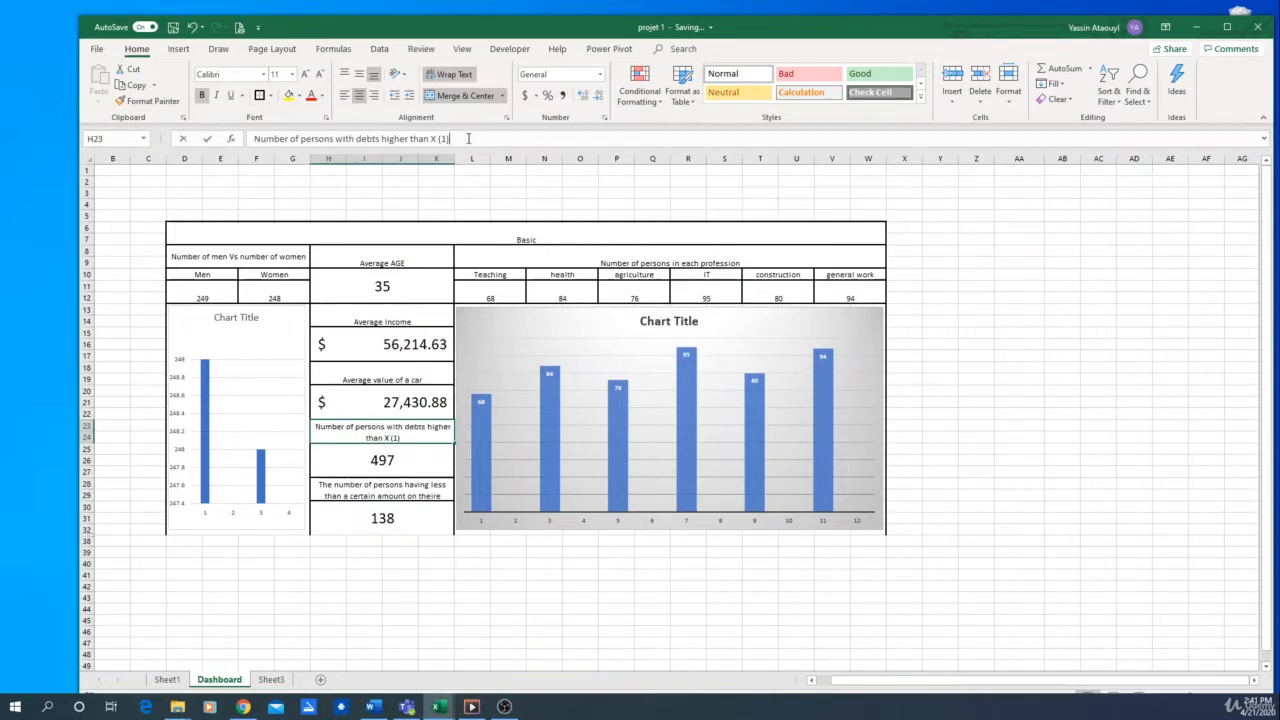
{"action": "left_click", "coordinate": [405, 490]}
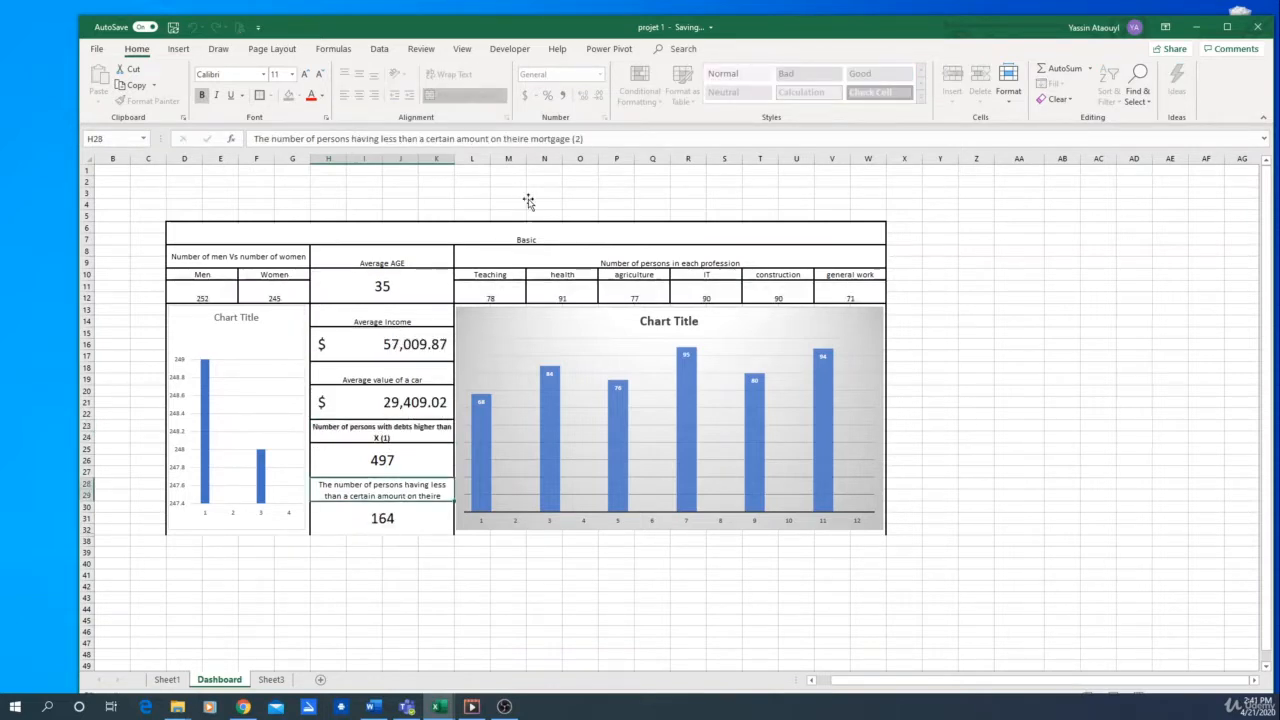
{"action": "left_click", "coordinate": [586, 138]}
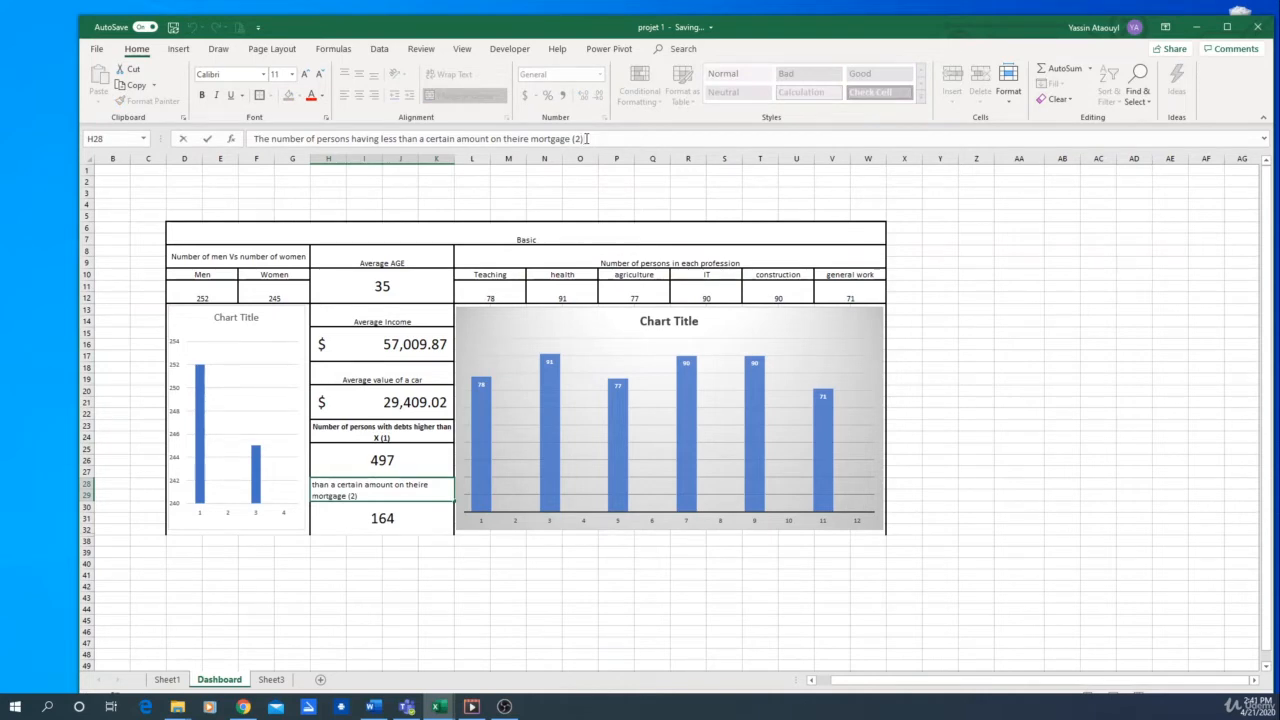
{"action": "key", "text": "Return"}
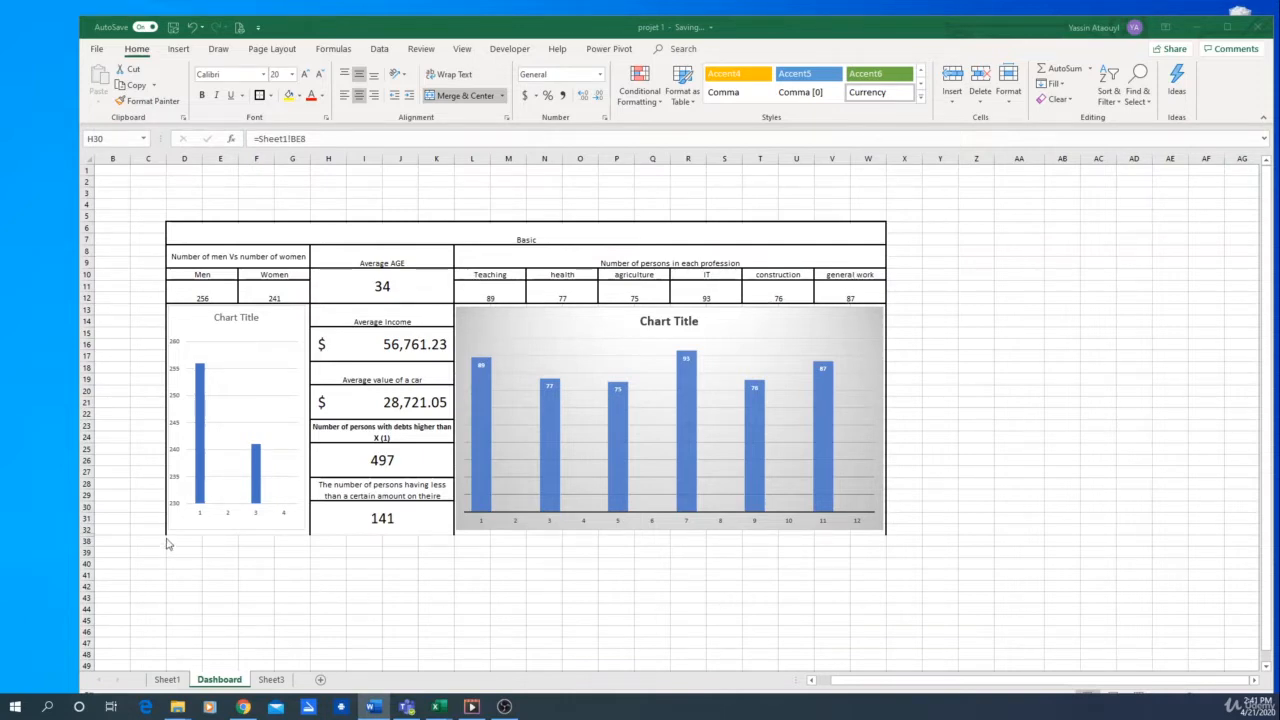
Unhide the hidden rows between rows 32 and 38 on the Dashboard sheet
{"action": "left_click", "coordinate": [90, 536]}
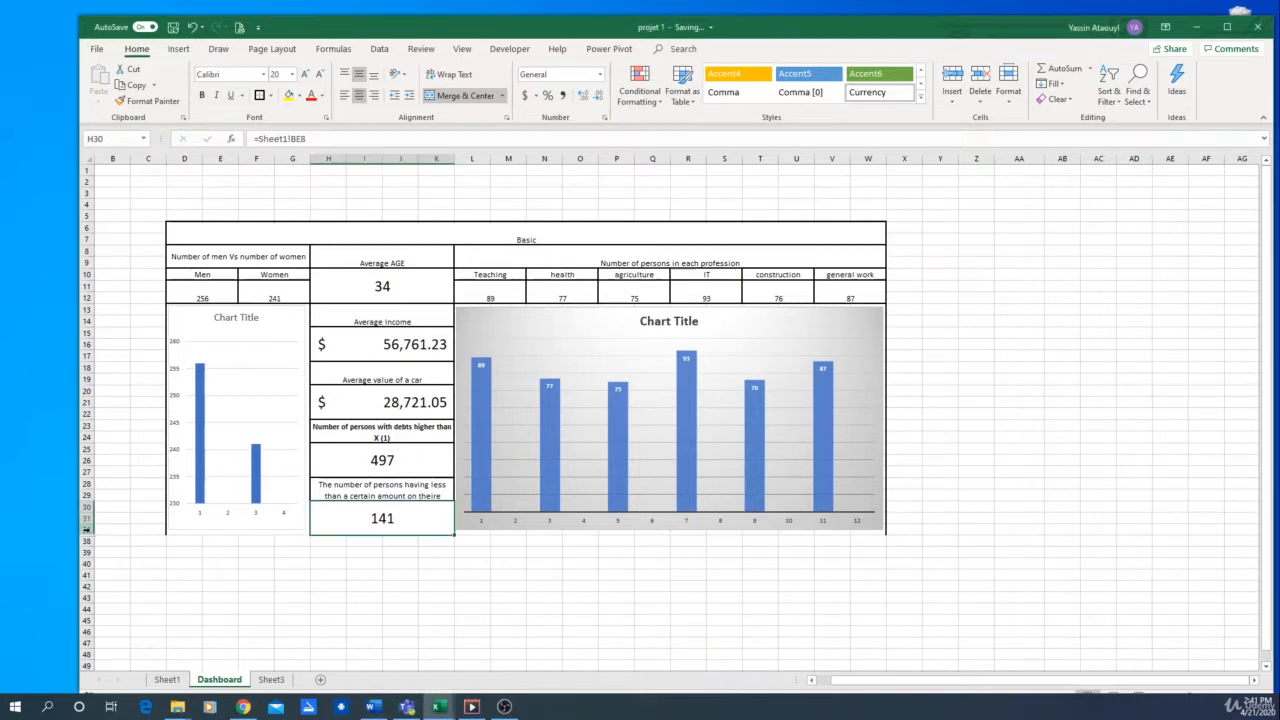
{"action": "left_click_drag", "start_coordinate": [88, 531], "coordinate": [89, 538]}
{"action": "right_click", "coordinate": [88, 534]}
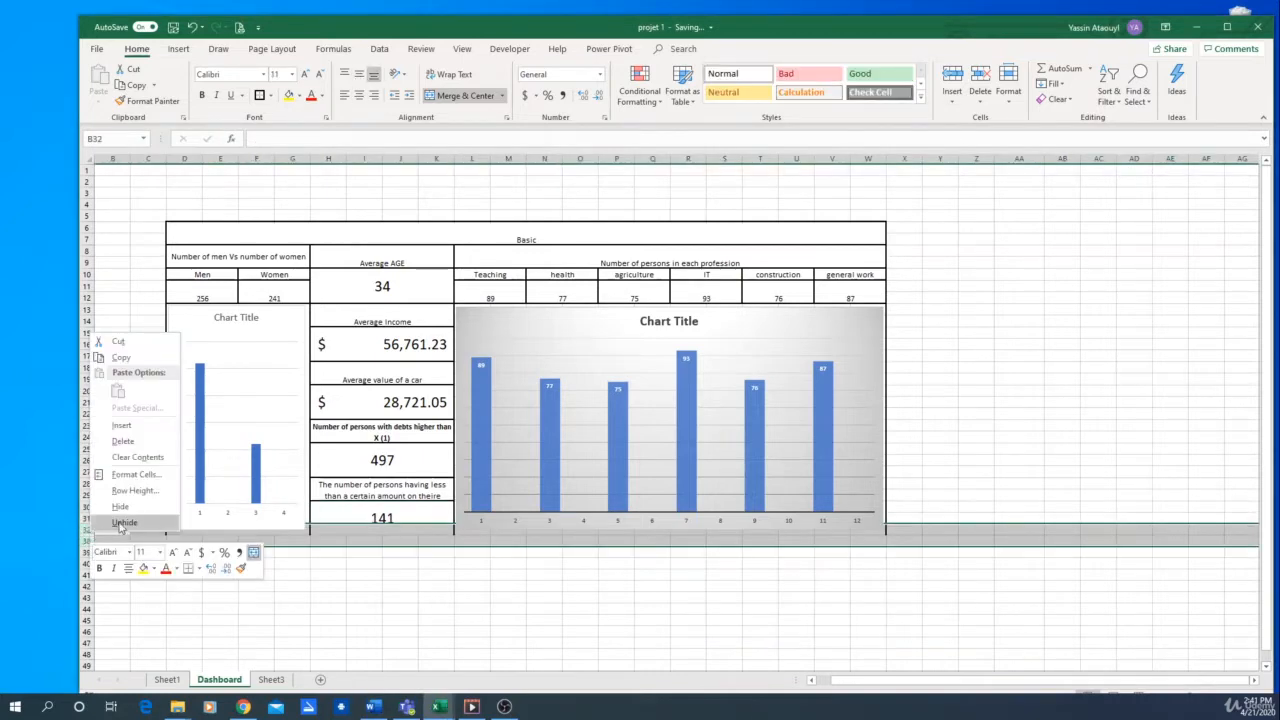
{"action": "left_click", "coordinate": [123, 524]}
{"action": "left_click", "coordinate": [360, 646]}
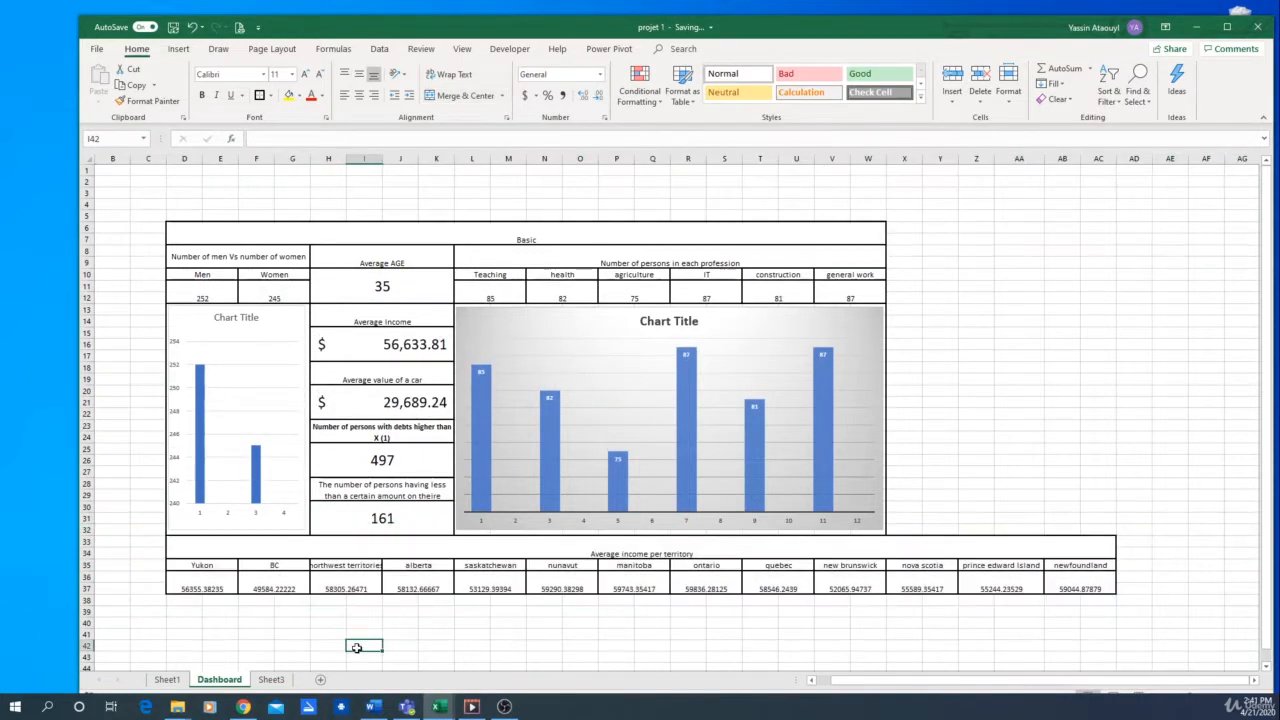
Examine the average income per territory table, including its territory headings and the formula behind the Yukon value
{"action": "left_click", "coordinate": [641, 553]}
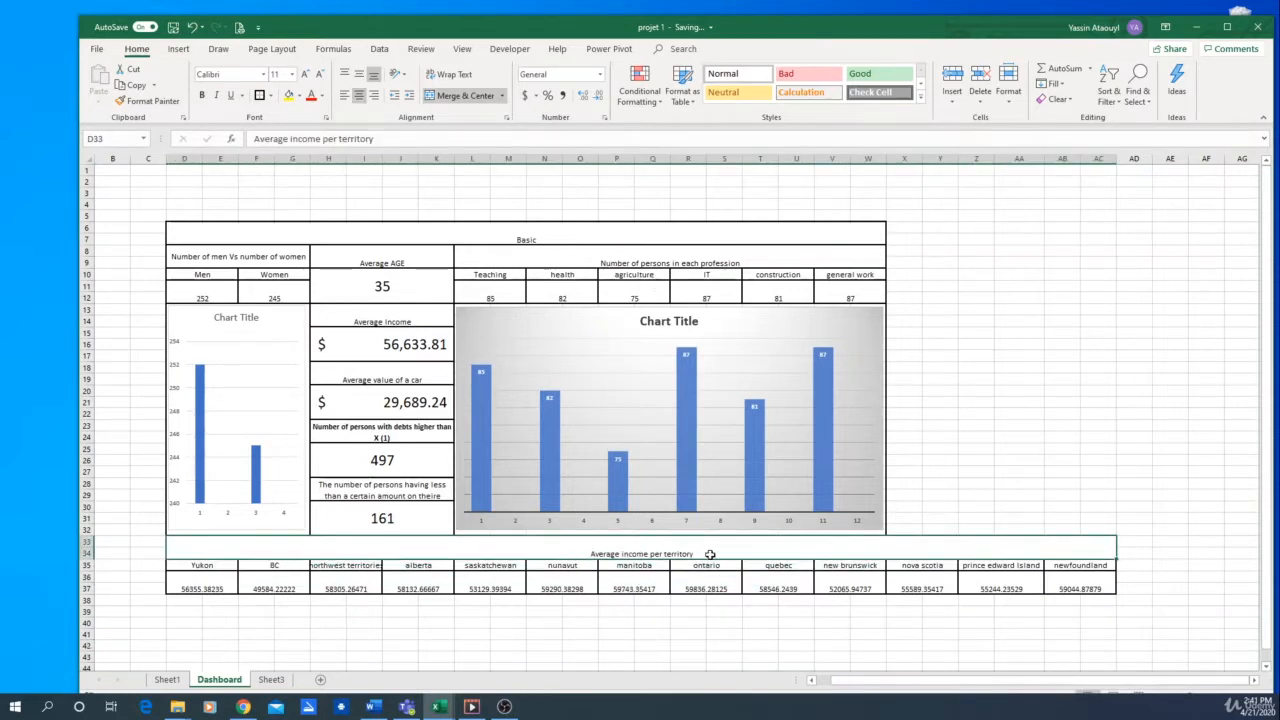
{"action": "left_click", "coordinate": [210, 567]}
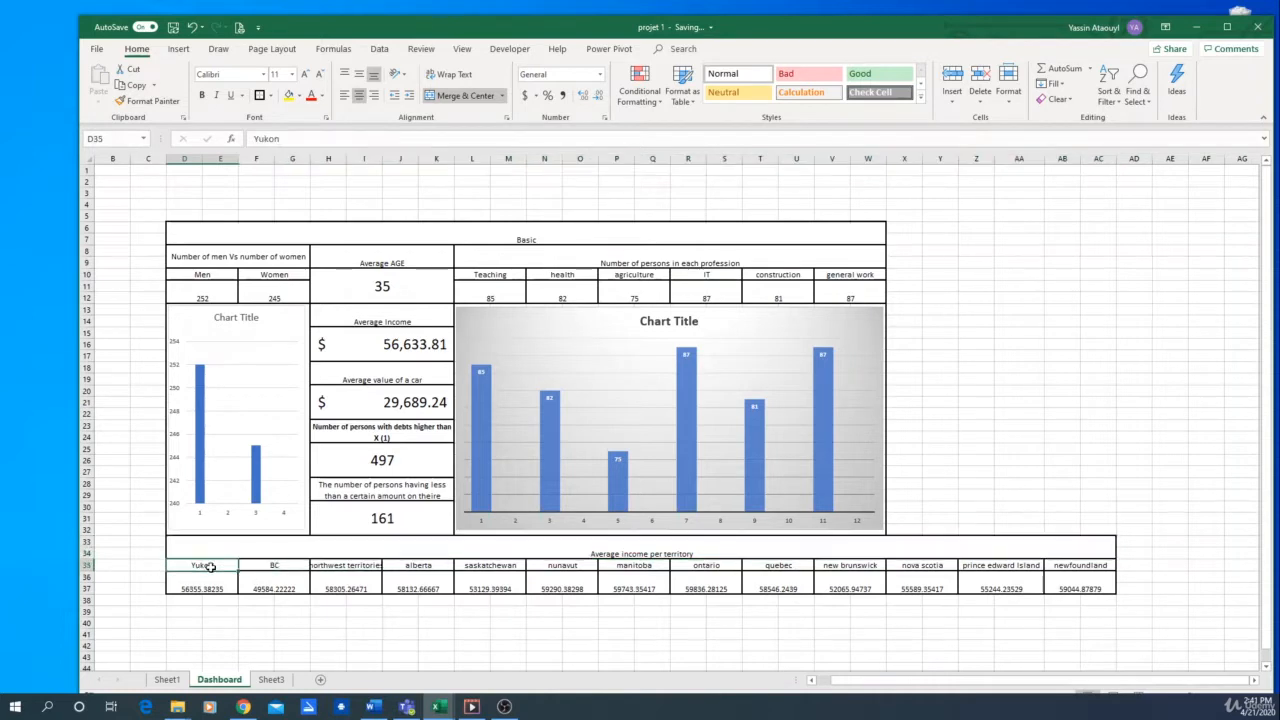
{"action": "left_click", "coordinate": [287, 567]}
{"action": "left_click", "coordinate": [352, 567]}
{"action": "left_click", "coordinate": [428, 566]}
{"action": "left_click", "coordinate": [548, 566]}
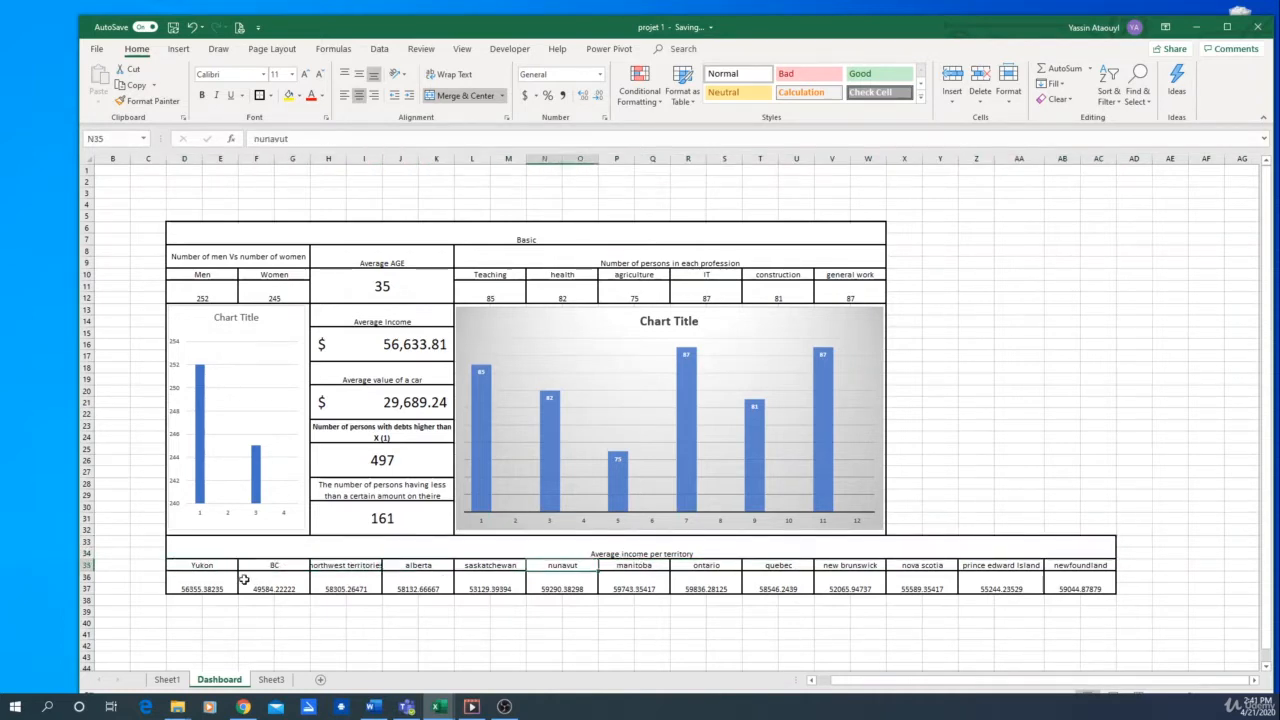
{"action": "left_click", "coordinate": [198, 582]}
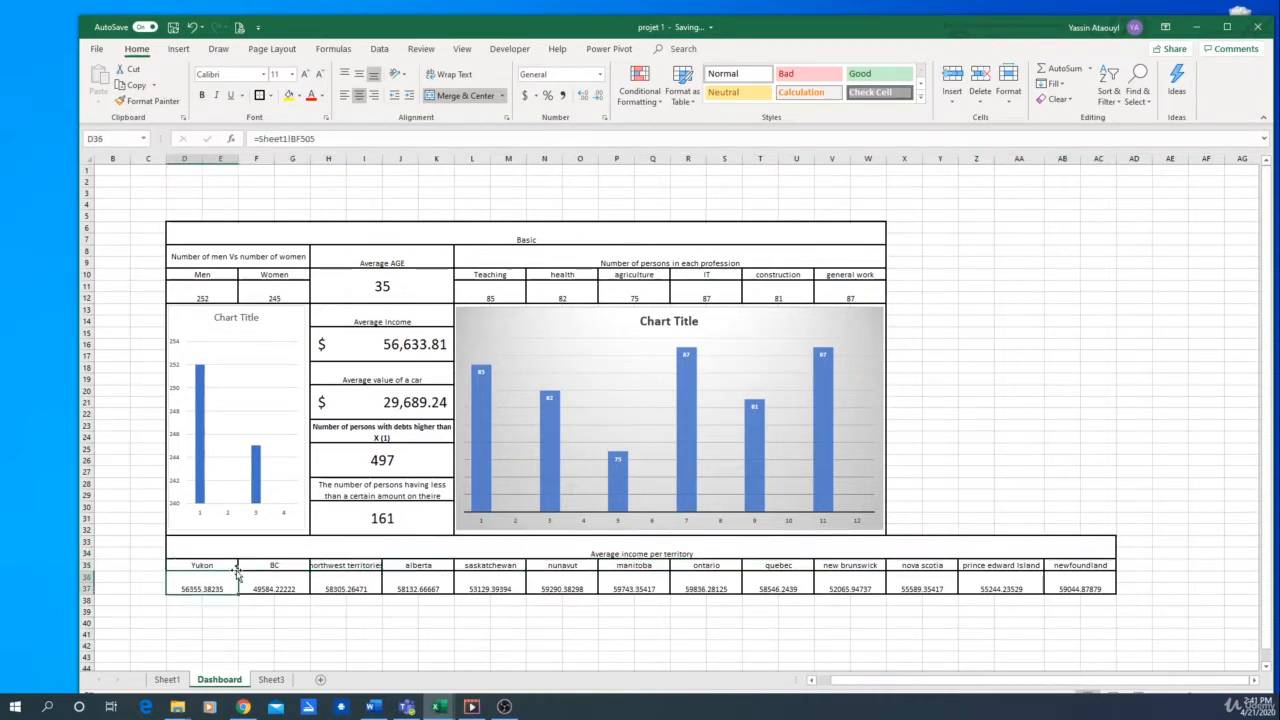
Inspect the per-territory income columns and their averages in row 505 of Sheet1, and return to the Dashboard sheet
{"action": "left_click", "coordinate": [167, 680]}
{"action": "scroll", "coordinate": [714, 569], "scroll_direction": "down", "scroll_amount": 5}
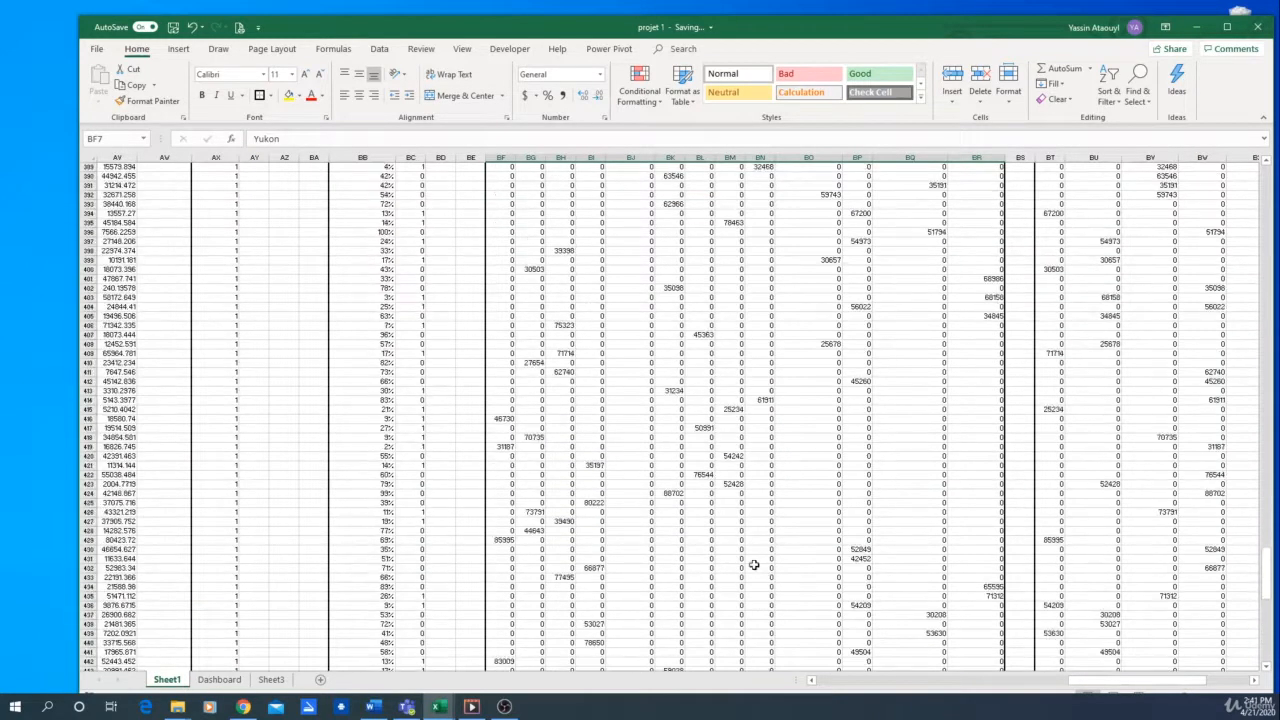
{"action": "scroll", "coordinate": [1219, 428], "scroll_direction": "up", "scroll_amount": 16}
{"action": "left_click_drag", "start_coordinate": [1268, 538], "coordinate": [1260, 344]}
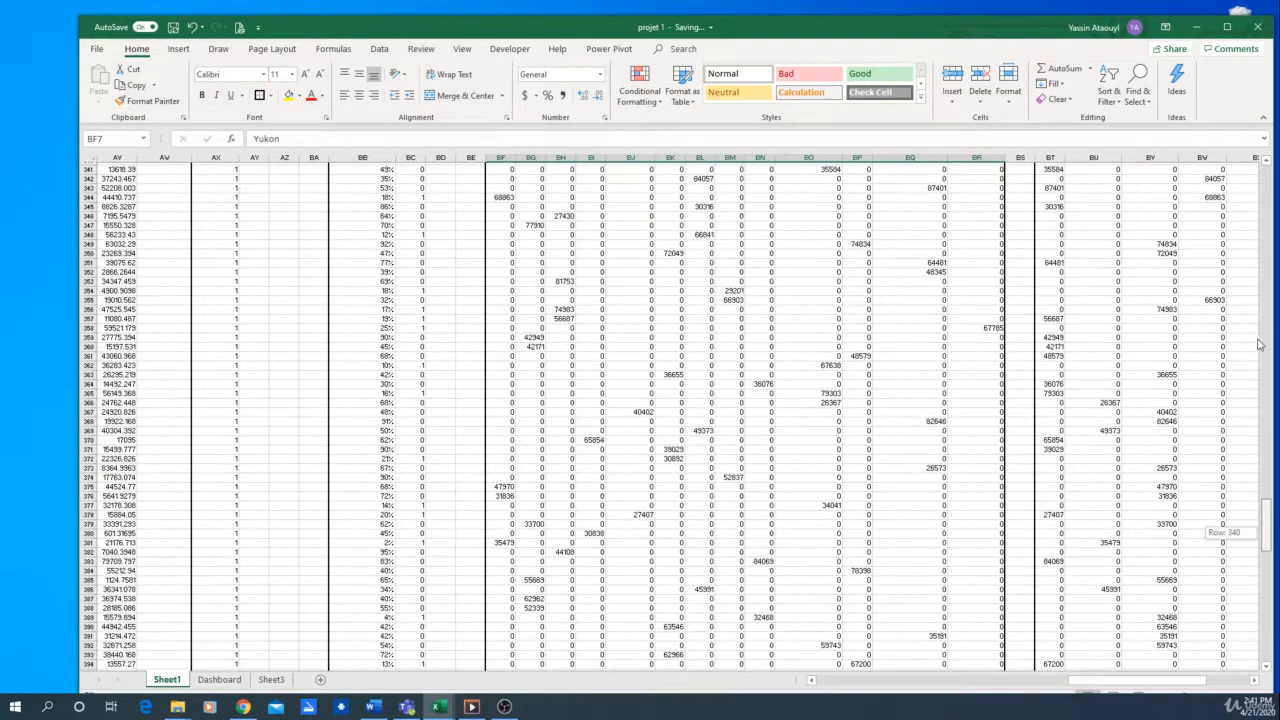
{"action": "left_click_drag", "start_coordinate": [1252, 220], "coordinate": [1258, 168]}
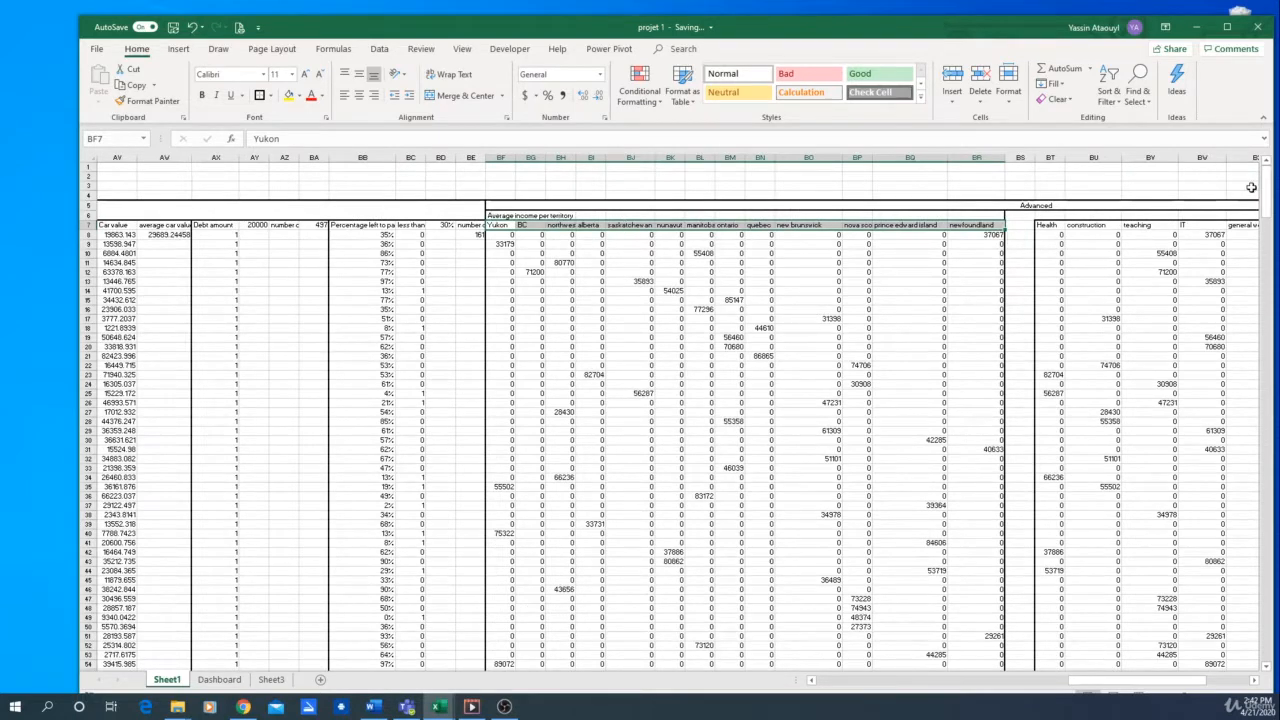
{"action": "left_click_drag", "start_coordinate": [1268, 190], "coordinate": [1270, 612]}
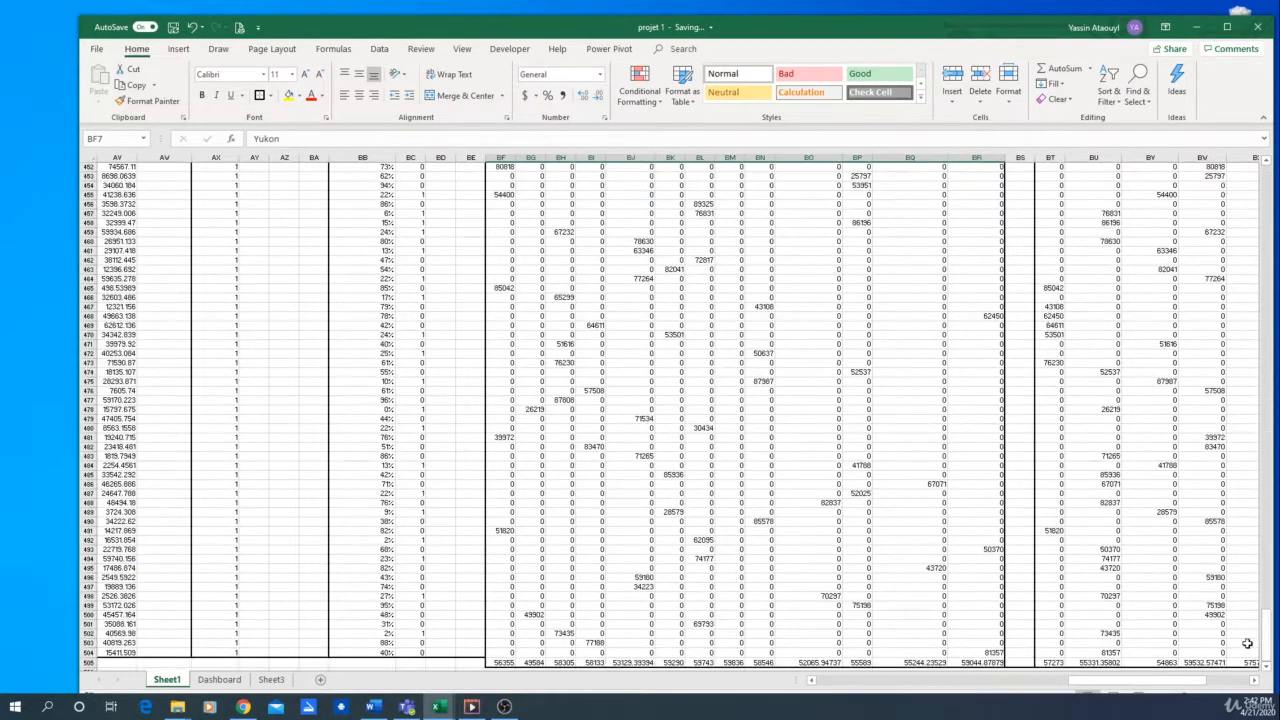
{"action": "left_click", "coordinate": [210, 683]}
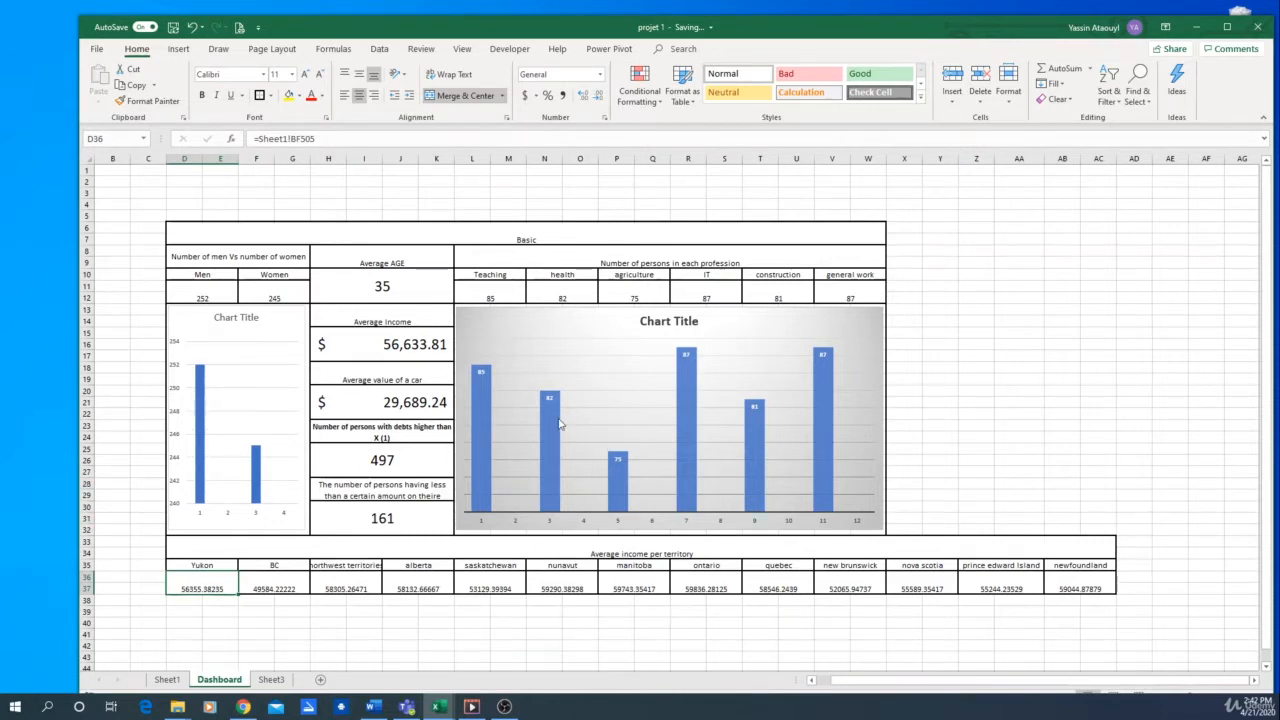
Try to insert three rows at row 30 of the dashboard, and undo the insertion
{"action": "mouse_move", "coordinate": [560, 421]}
{"action": "left_click", "coordinate": [87, 472]}
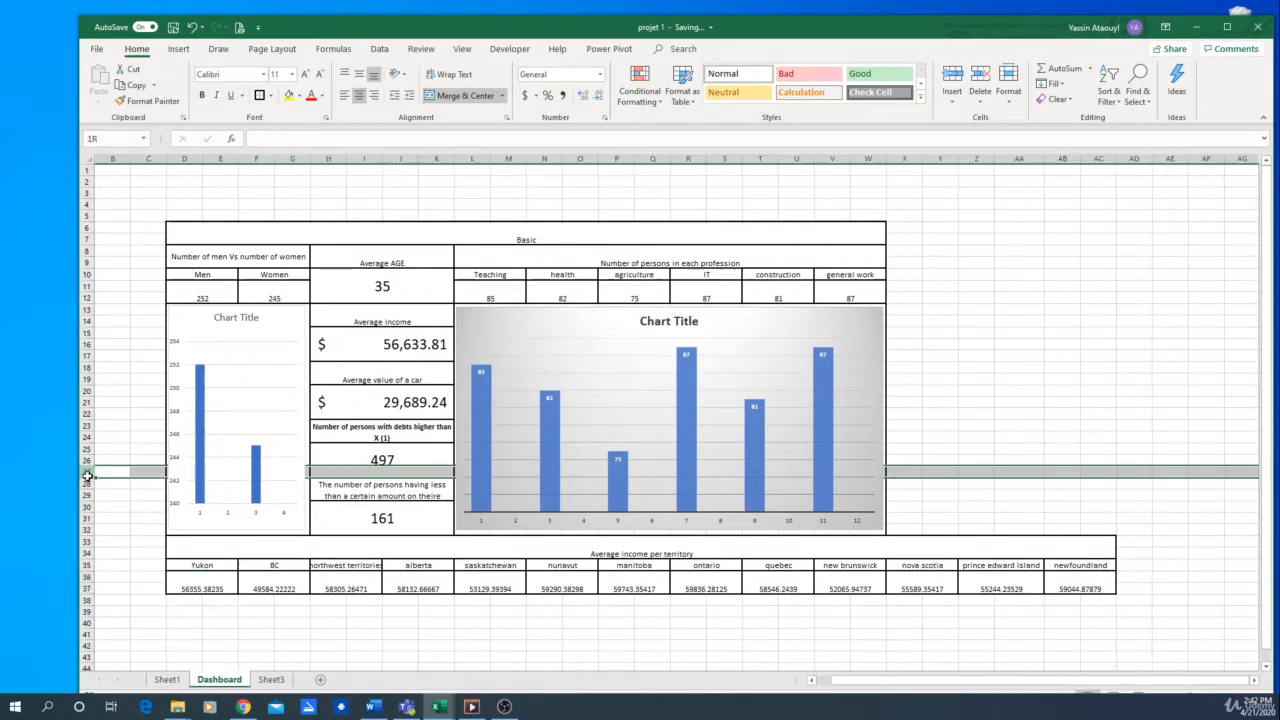
{"action": "left_click_drag", "start_coordinate": [86, 530], "coordinate": [85, 510]}
{"action": "right_click", "coordinate": [85, 510]}
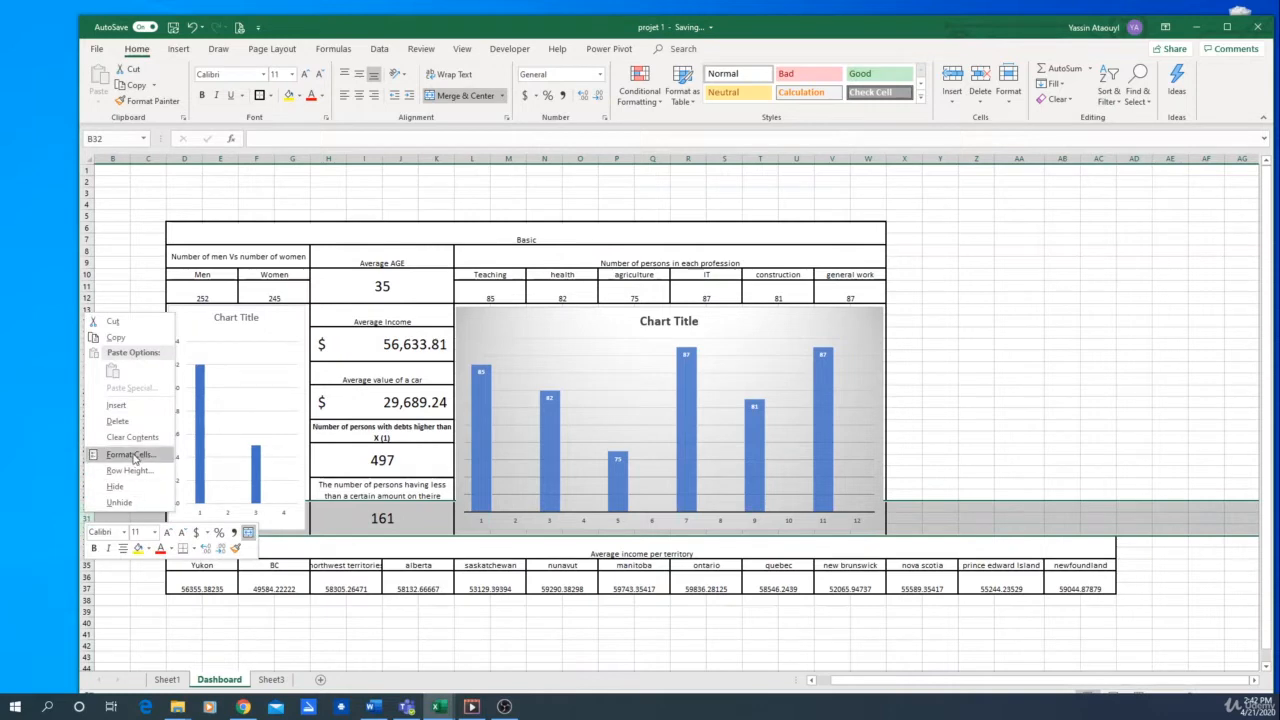
{"action": "left_click", "coordinate": [131, 410]}
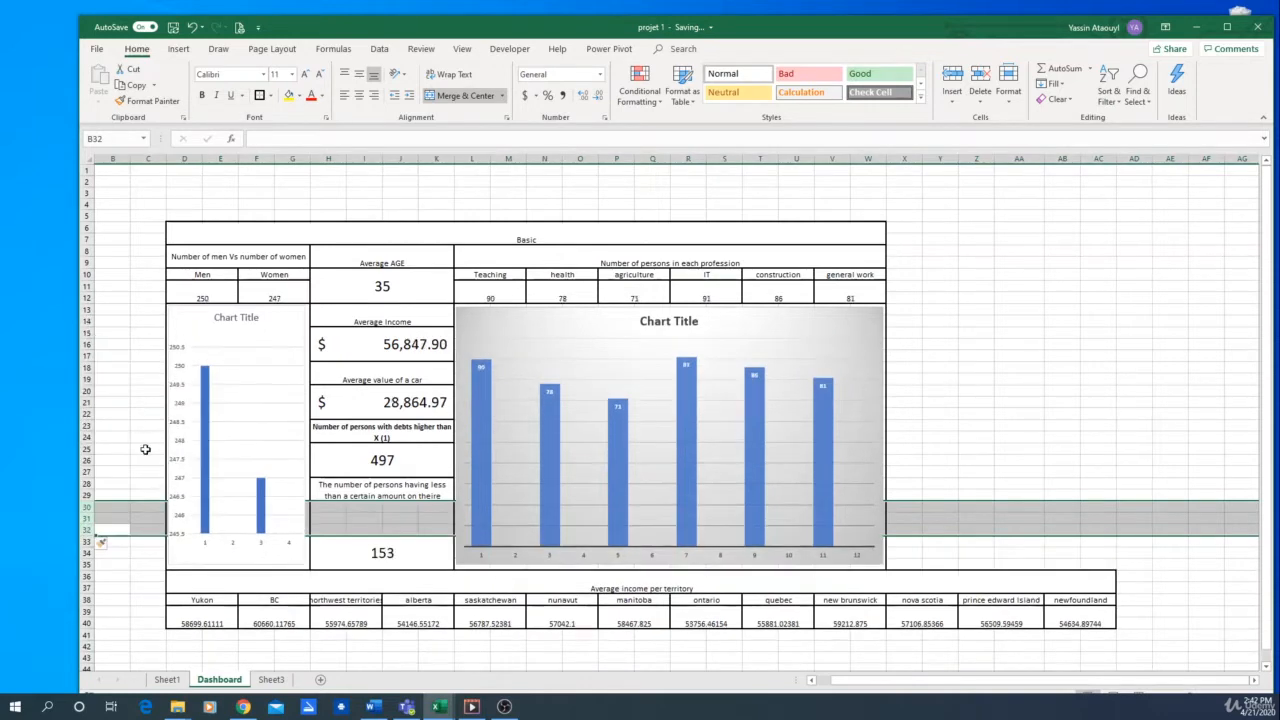
{"action": "key", "text": "ctrl+z"}
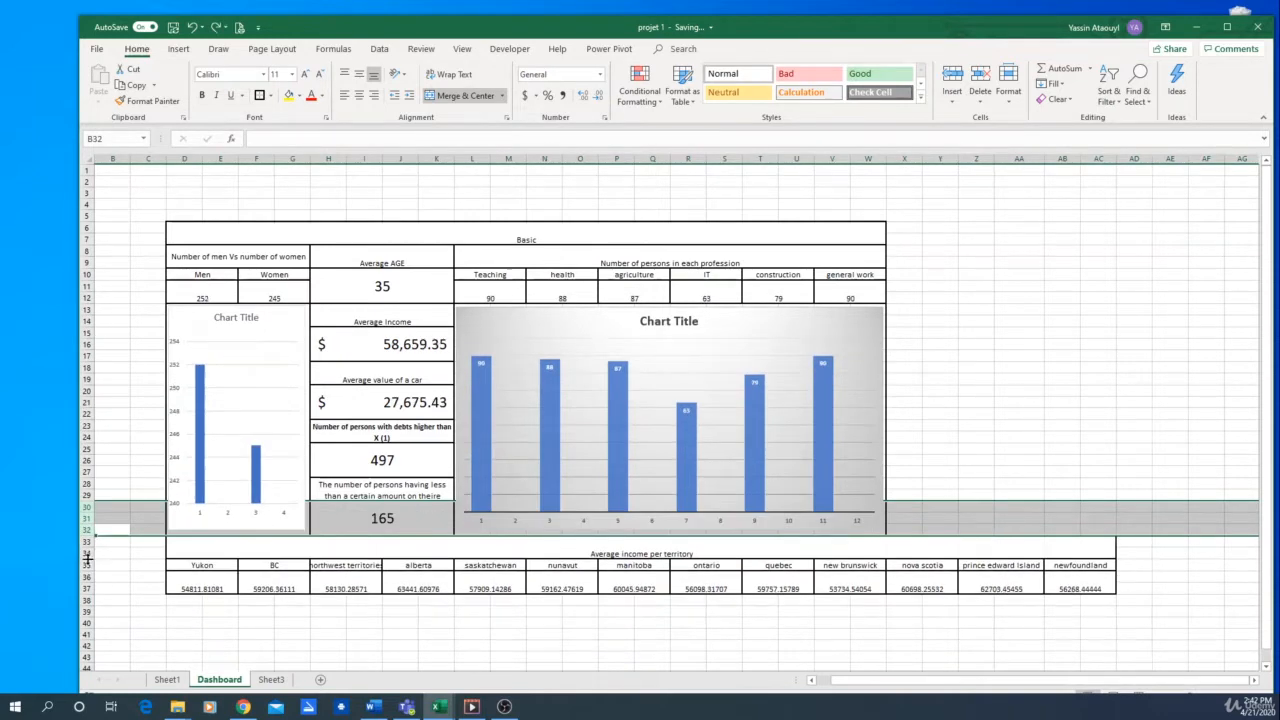
Insert two blank rows at row 33, directly above the average income per territory table
{"action": "left_click", "coordinate": [88, 546]}
{"action": "right_click", "coordinate": [88, 546]}
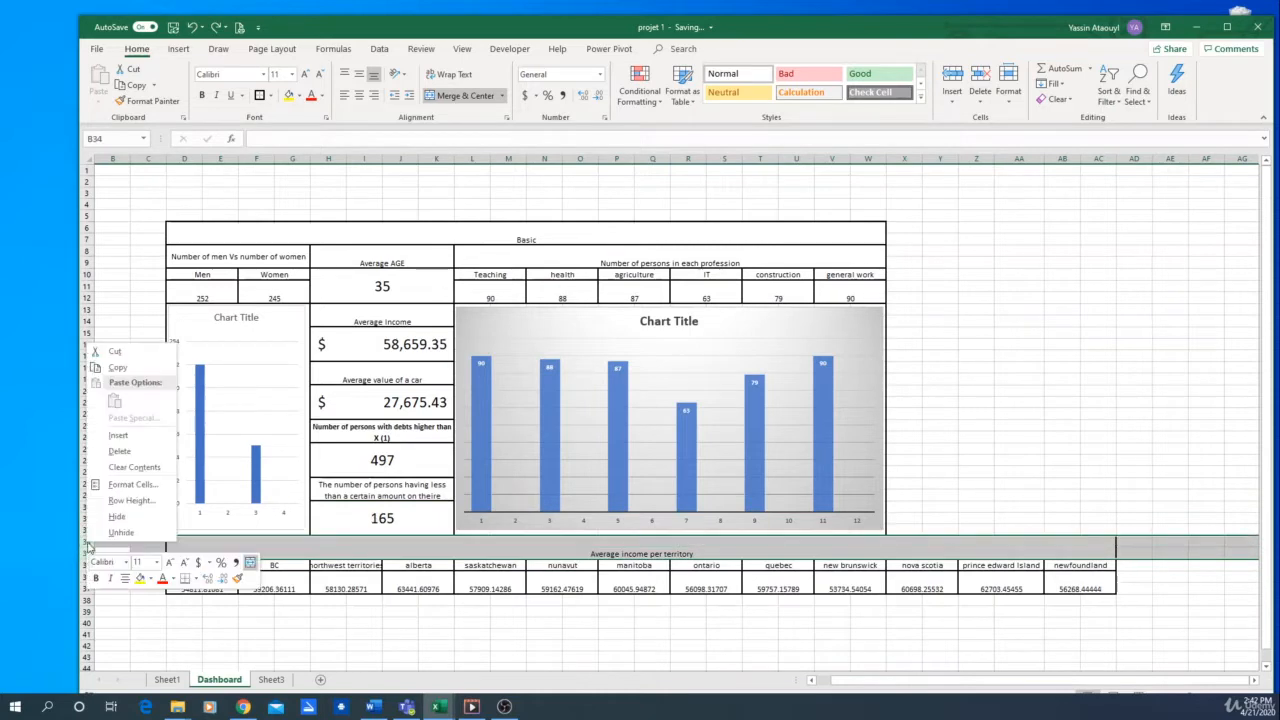
{"action": "left_click", "coordinate": [120, 436]}
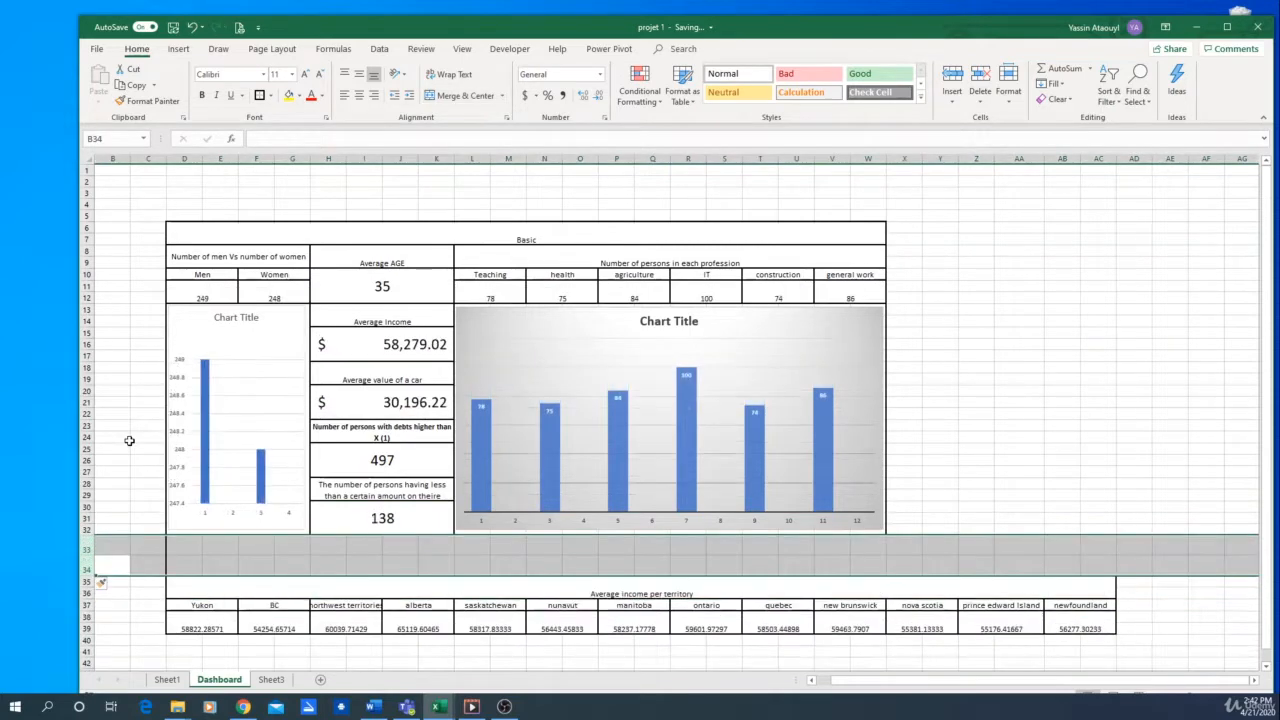
{"action": "left_click", "coordinate": [514, 568]}
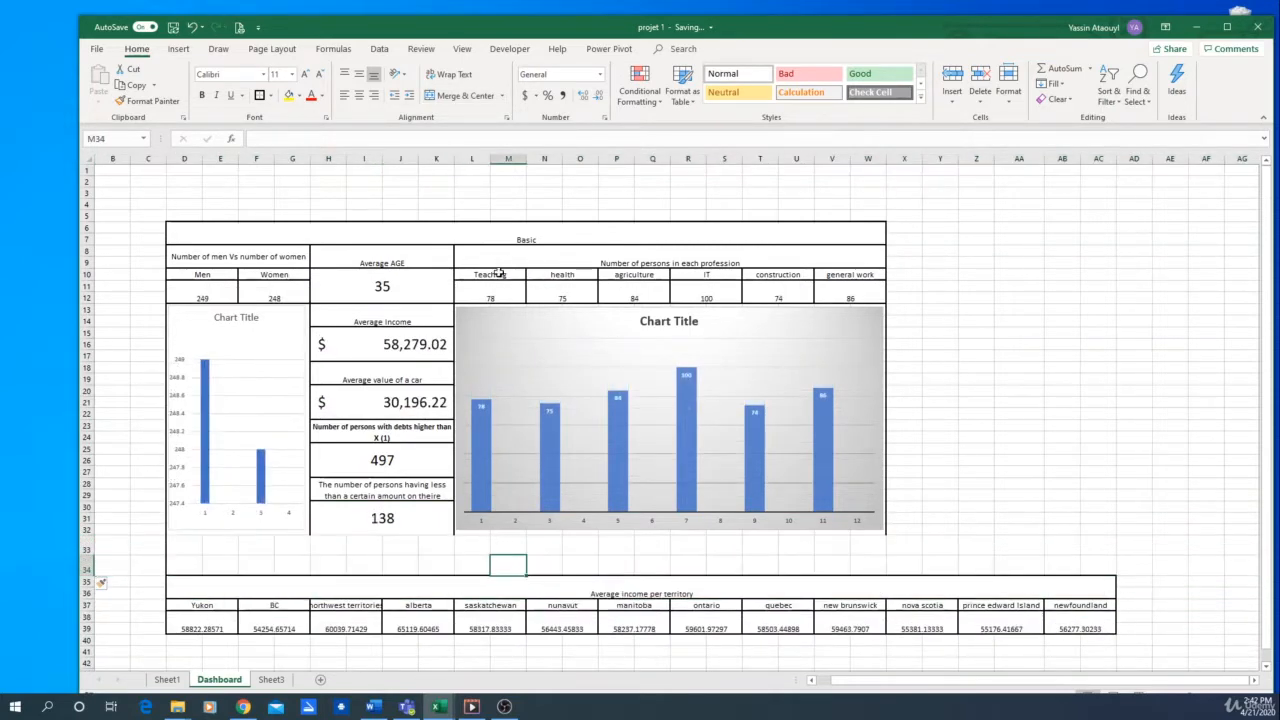
Try to copy the number of persons in each profession block into the blank rows above the territory table
{"action": "left_click_drag", "start_coordinate": [499, 262], "coordinate": [689, 290]}
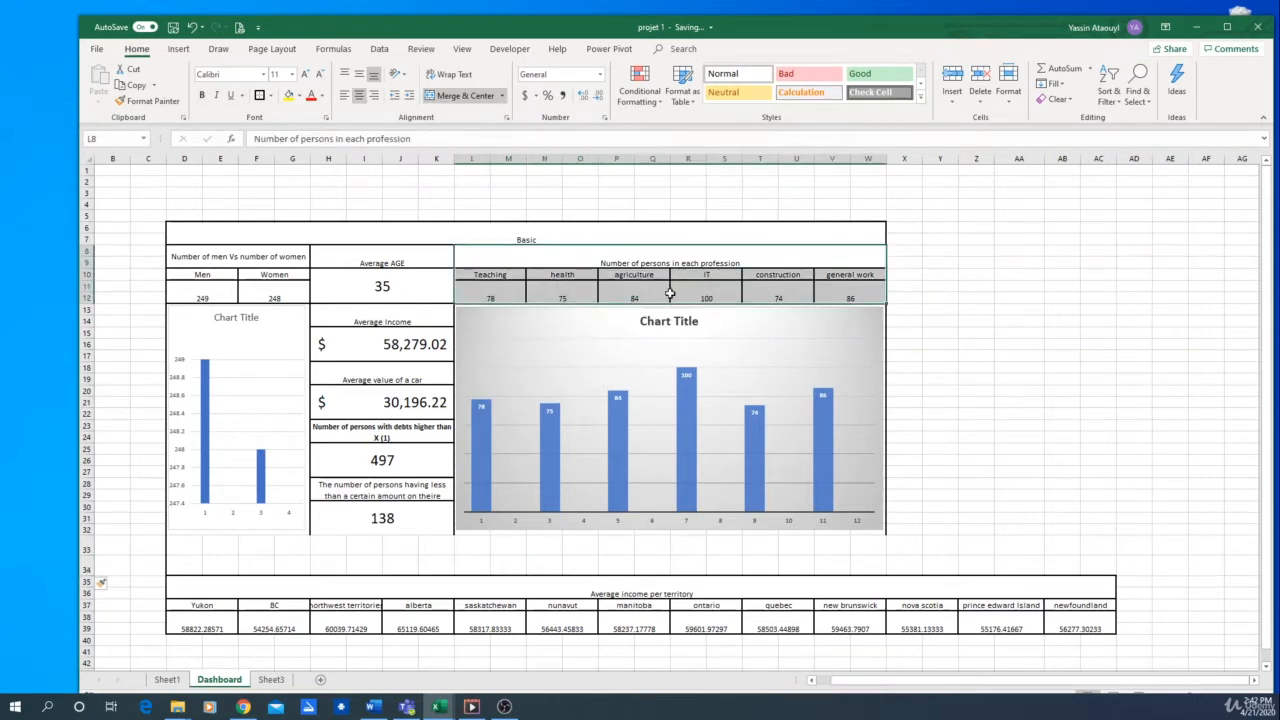
{"action": "key", "text": "ctrl+c"}
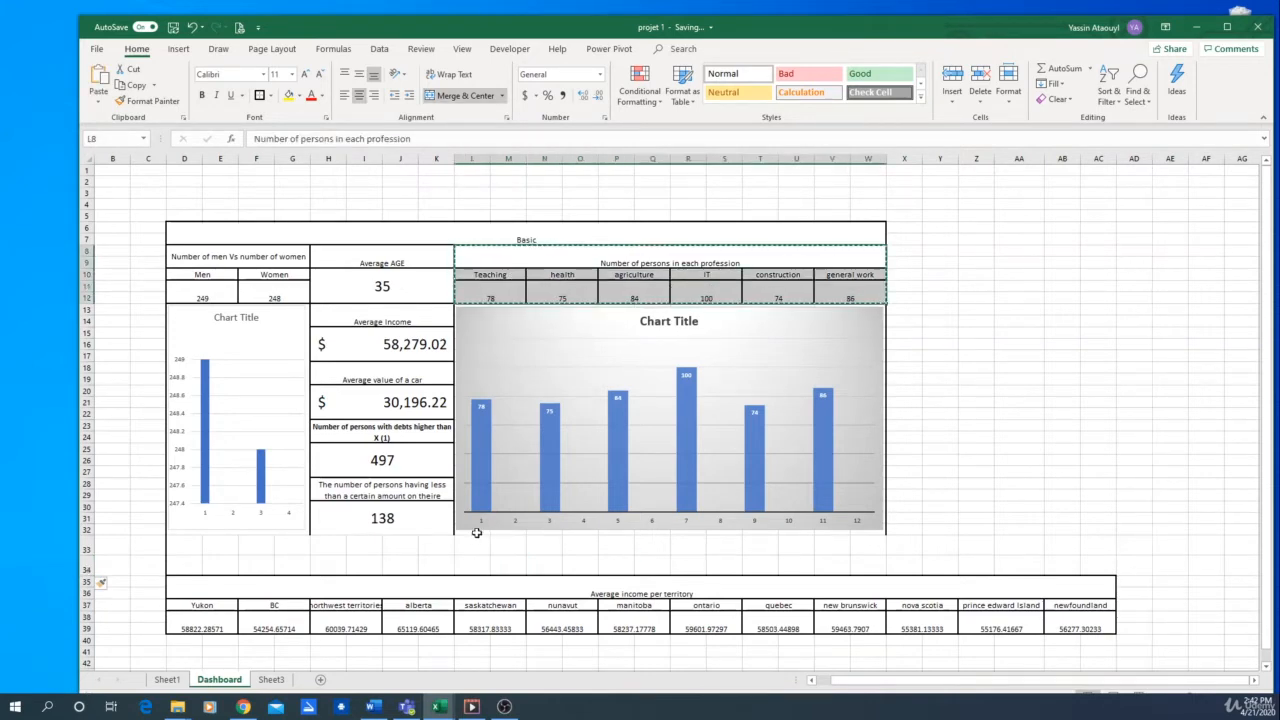
{"action": "left_click", "coordinate": [514, 557]}
{"action": "key", "text": "ctrl+v"}
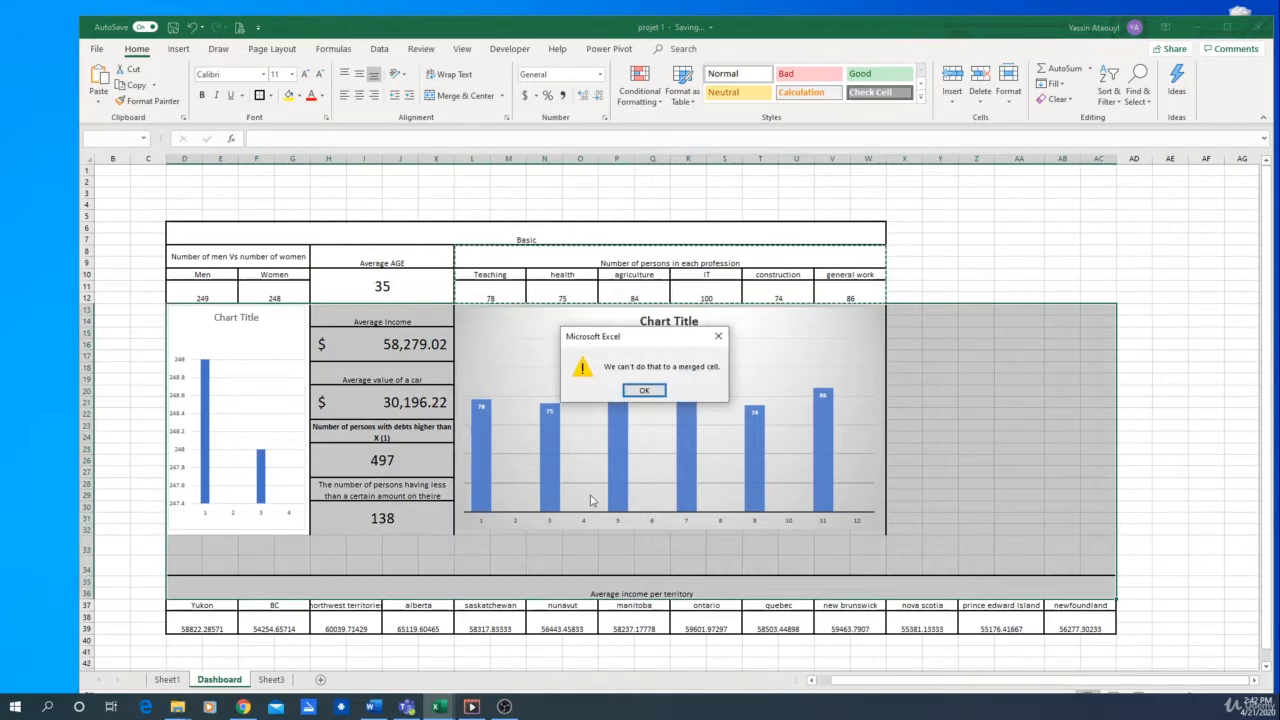
{"action": "left_click", "coordinate": [718, 336]}
Insert four more rows at row 31 of the dashboard to widen the space above the territory table
{"action": "left_click", "coordinate": [150, 563]}
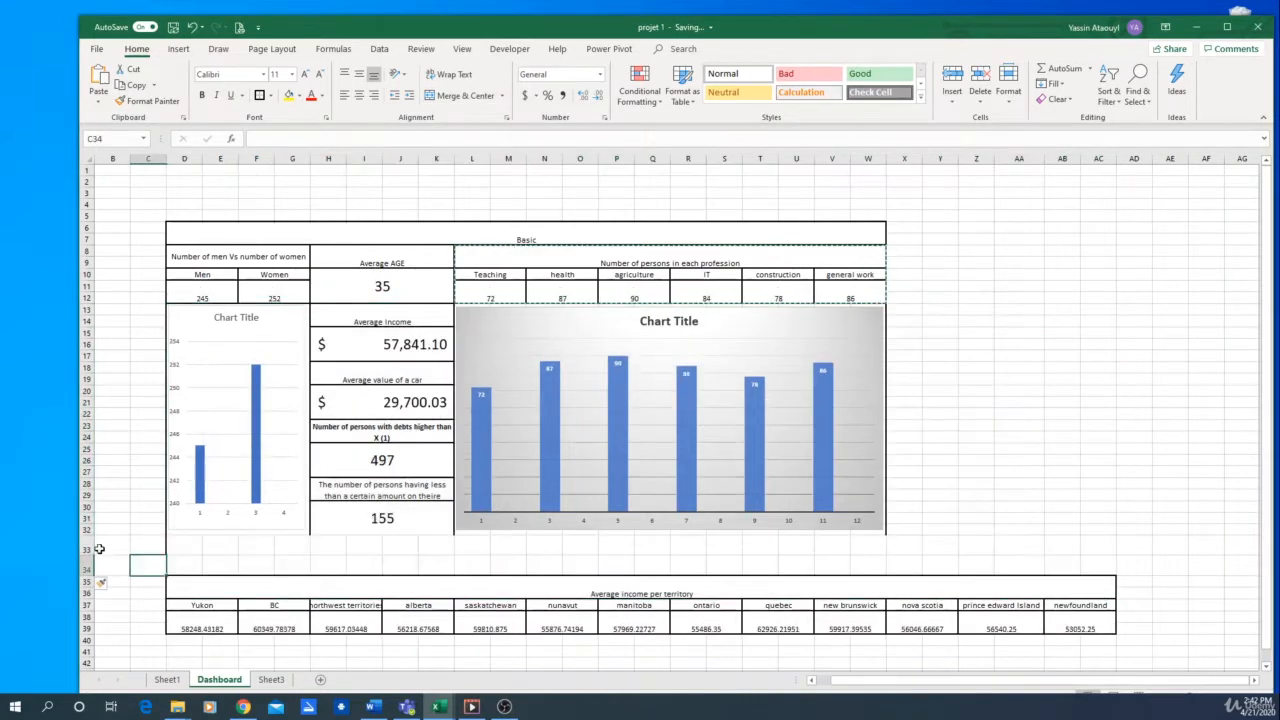
{"action": "left_click_drag", "start_coordinate": [88, 518], "coordinate": [88, 560]}
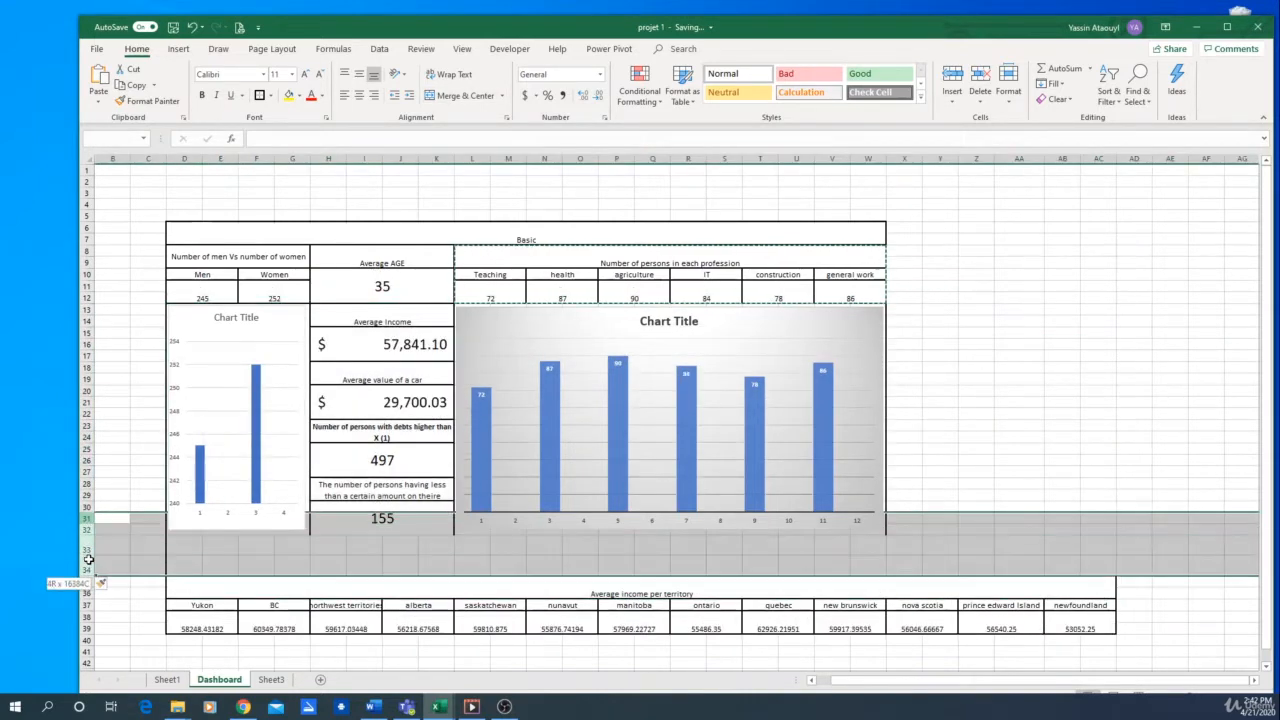
{"action": "right_click", "coordinate": [88, 545]}
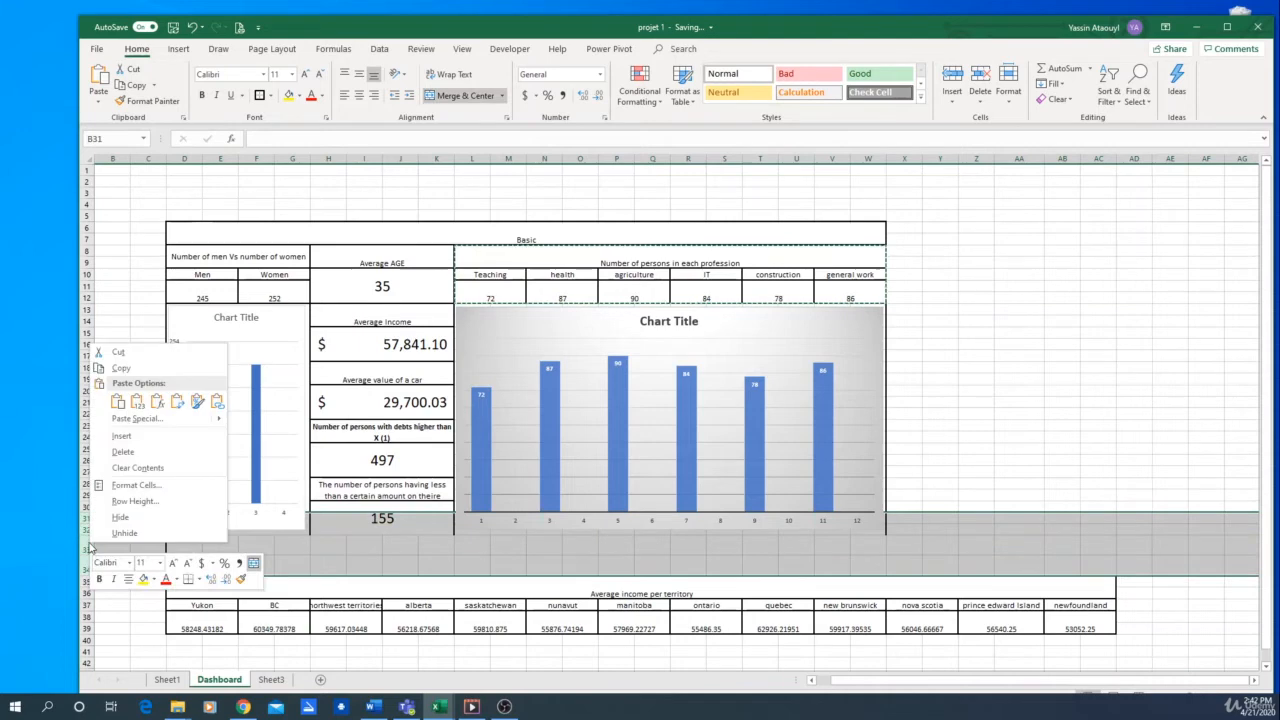
{"action": "left_click", "coordinate": [150, 436]}
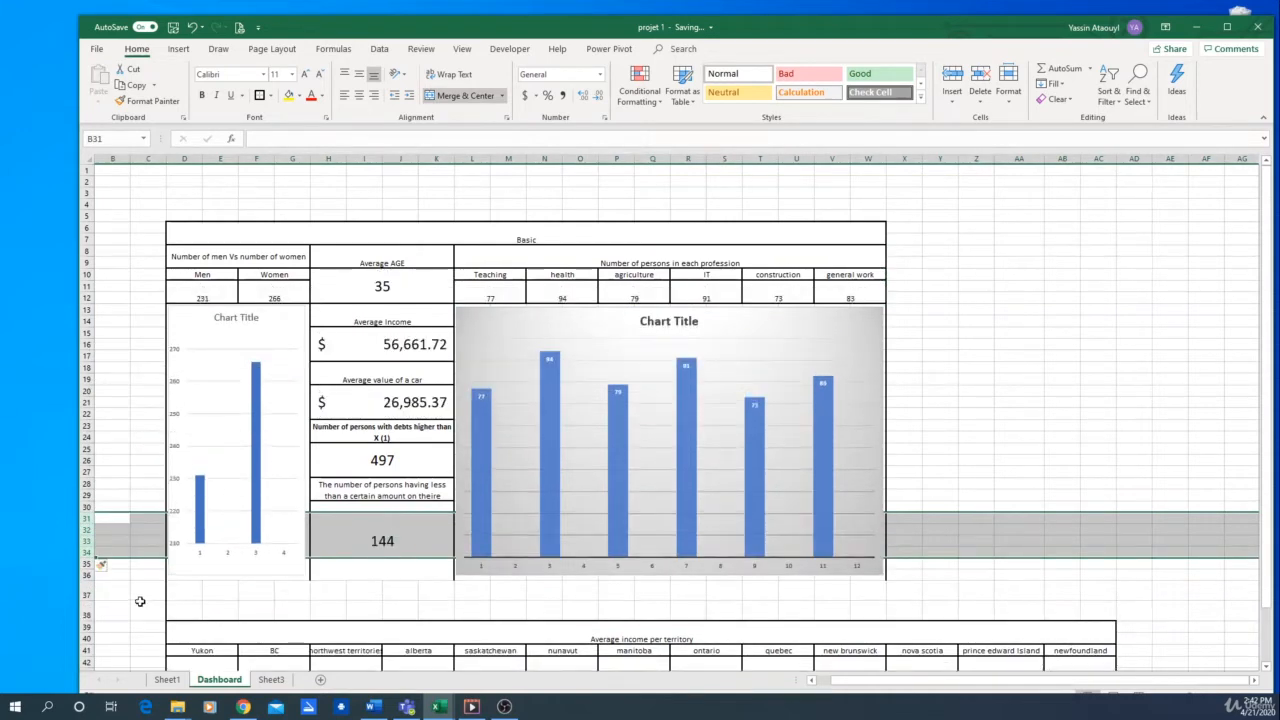
{"action": "left_click", "coordinate": [142, 607]}
Reduce the height of row 38 and shrink the profession chart so its lower edge ends at row 29
{"action": "left_click", "coordinate": [545, 609]}
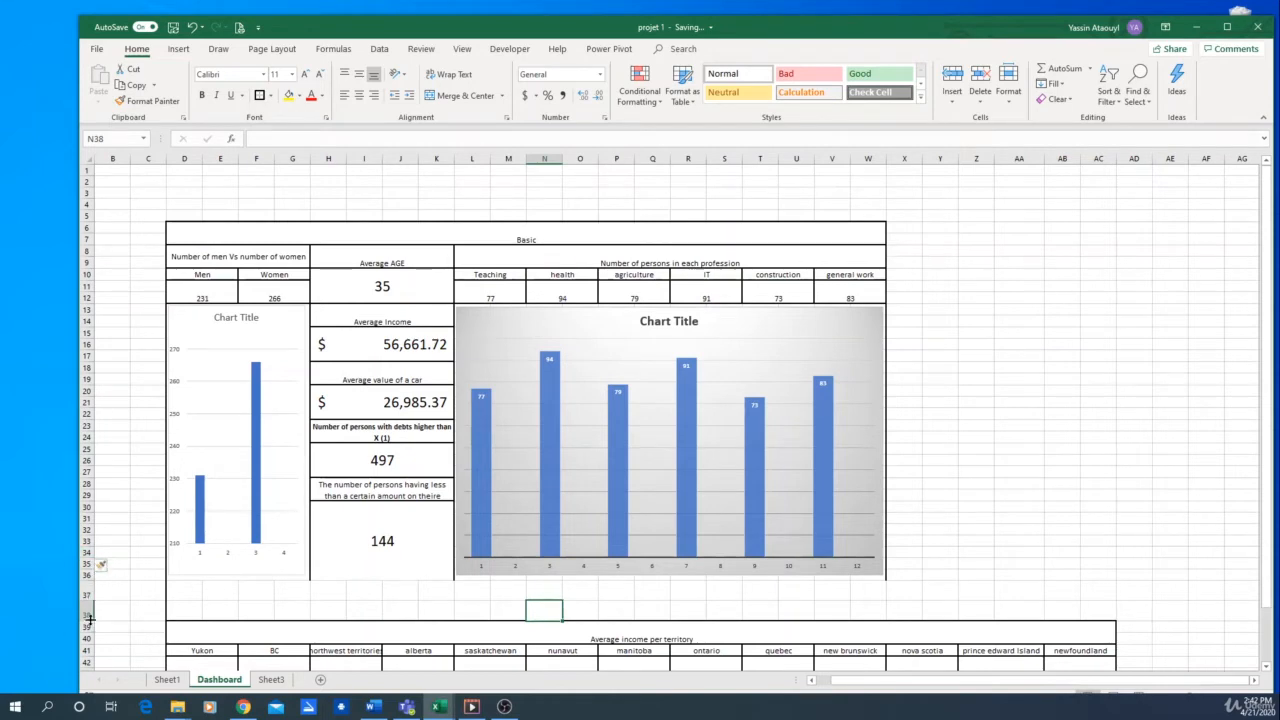
{"action": "left_click_drag", "start_coordinate": [90, 620], "coordinate": [90, 608]}
{"action": "left_click", "coordinate": [660, 570]}
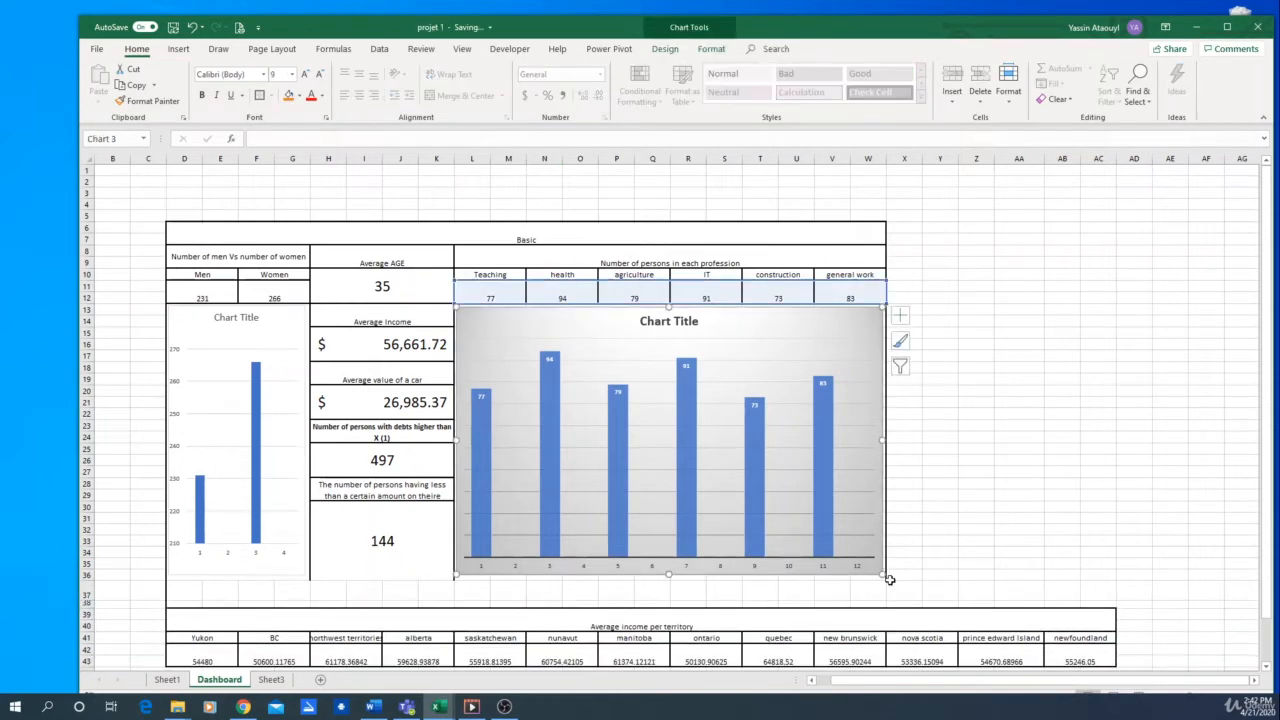
{"action": "left_click_drag", "start_coordinate": [881, 575], "coordinate": [886, 504]}
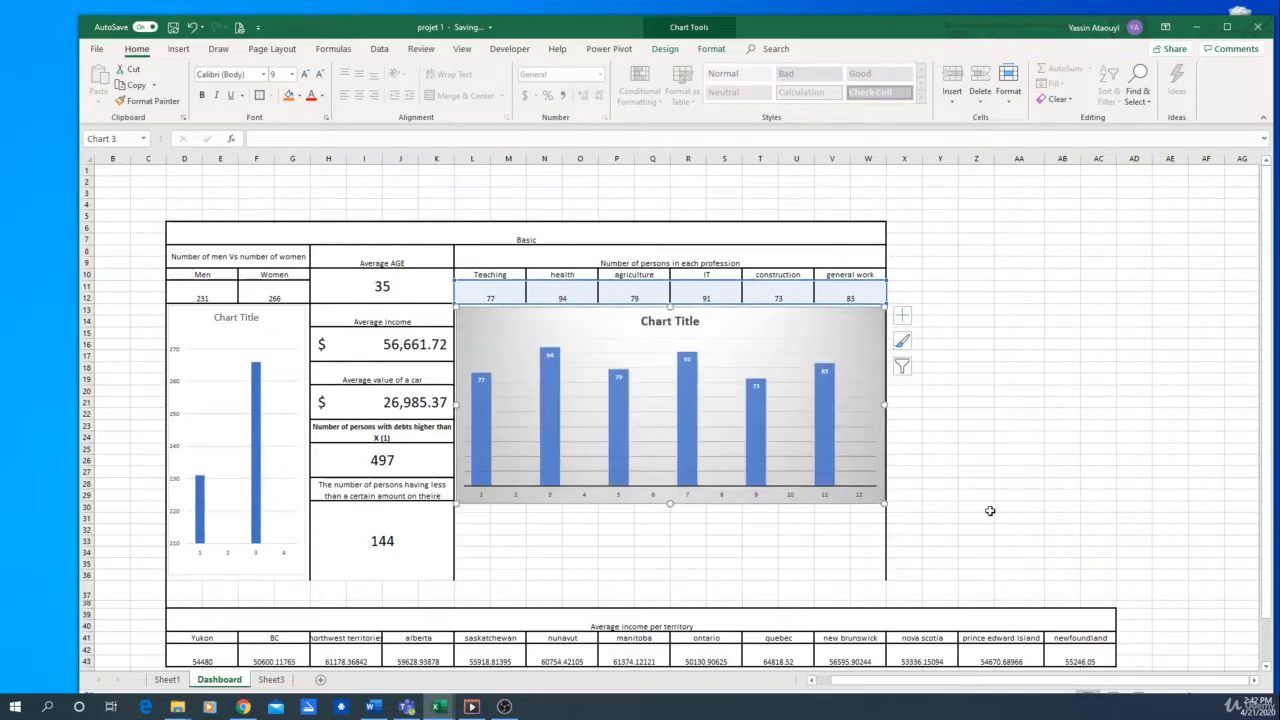
{"action": "left_click", "coordinate": [985, 508]}
Copy the number of persons in each profession block, without its chart, to cell L30 beneath the chart
{"action": "left_click_drag", "start_coordinate": [490, 268], "coordinate": [716, 311]}
{"action": "key", "text": "ctrl+c"}
{"action": "left_click", "coordinate": [466, 509]}
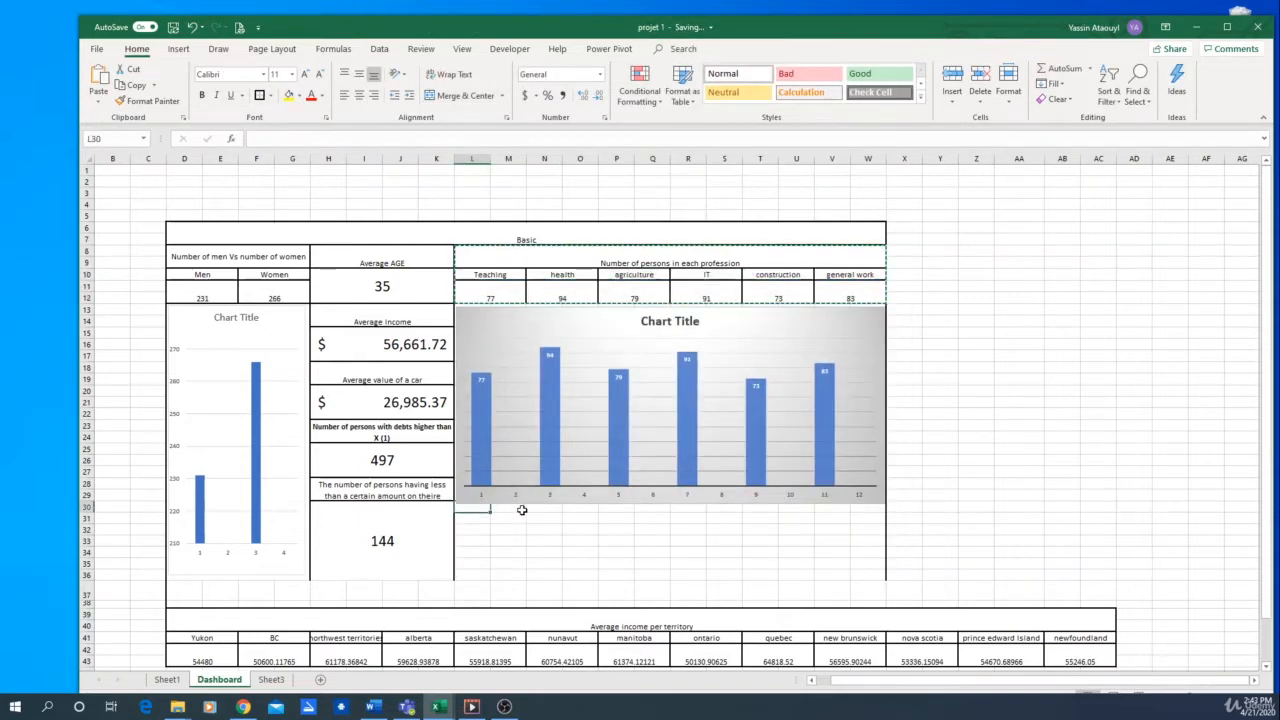
{"action": "key", "text": "ctrl+v"}
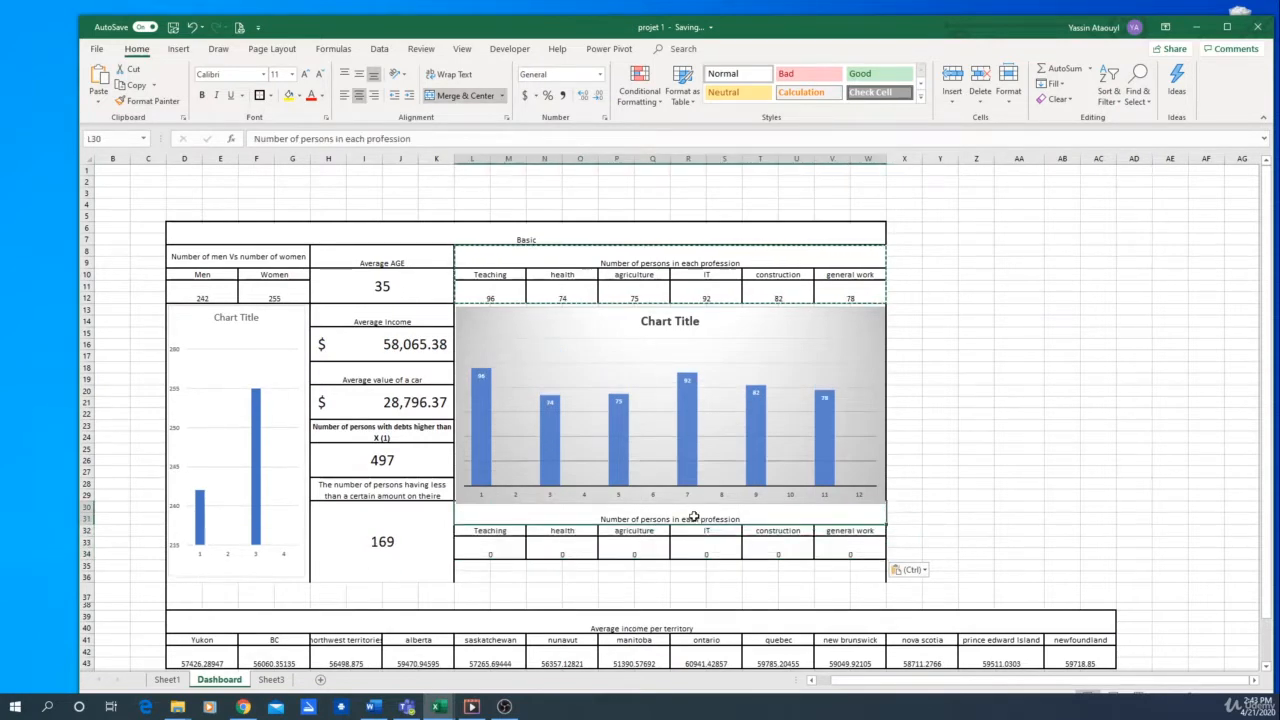
Retitle the copied block "Average income per sector" and clear the values under its six sector headings
{"action": "double_click", "coordinate": [707, 518]}
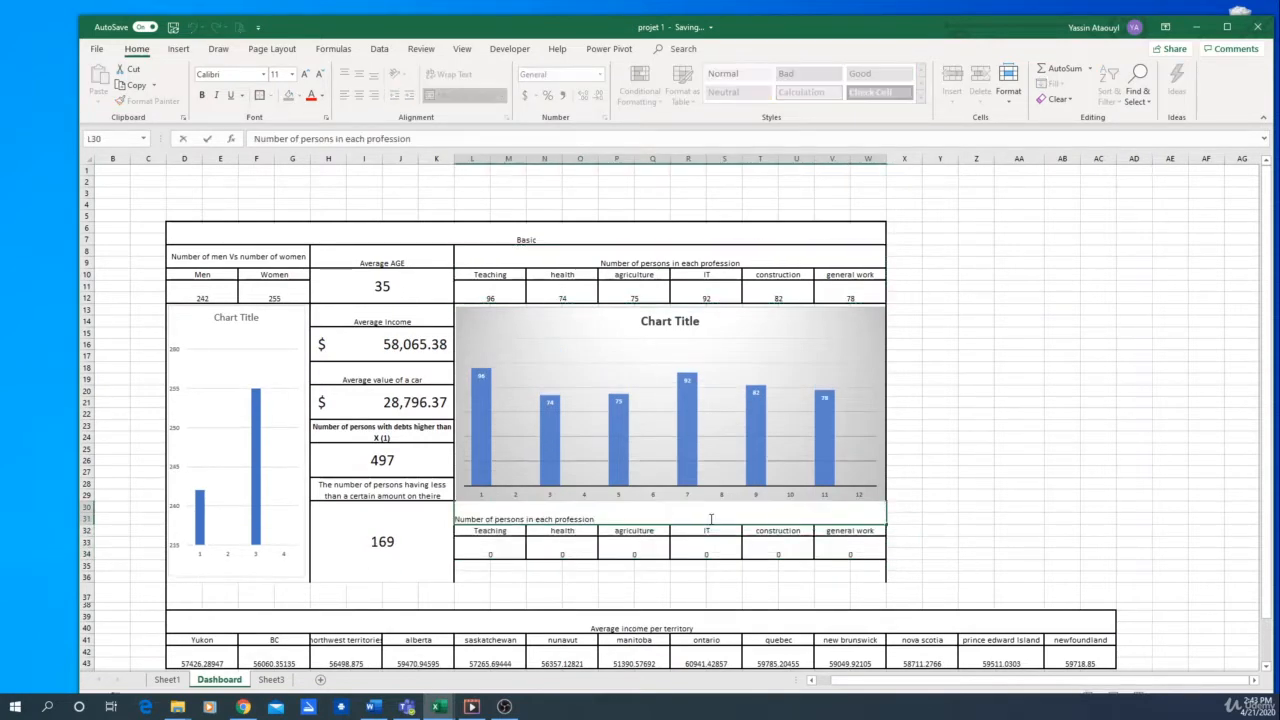
{"action": "left_click_drag", "start_coordinate": [676, 524], "coordinate": [444, 517]}
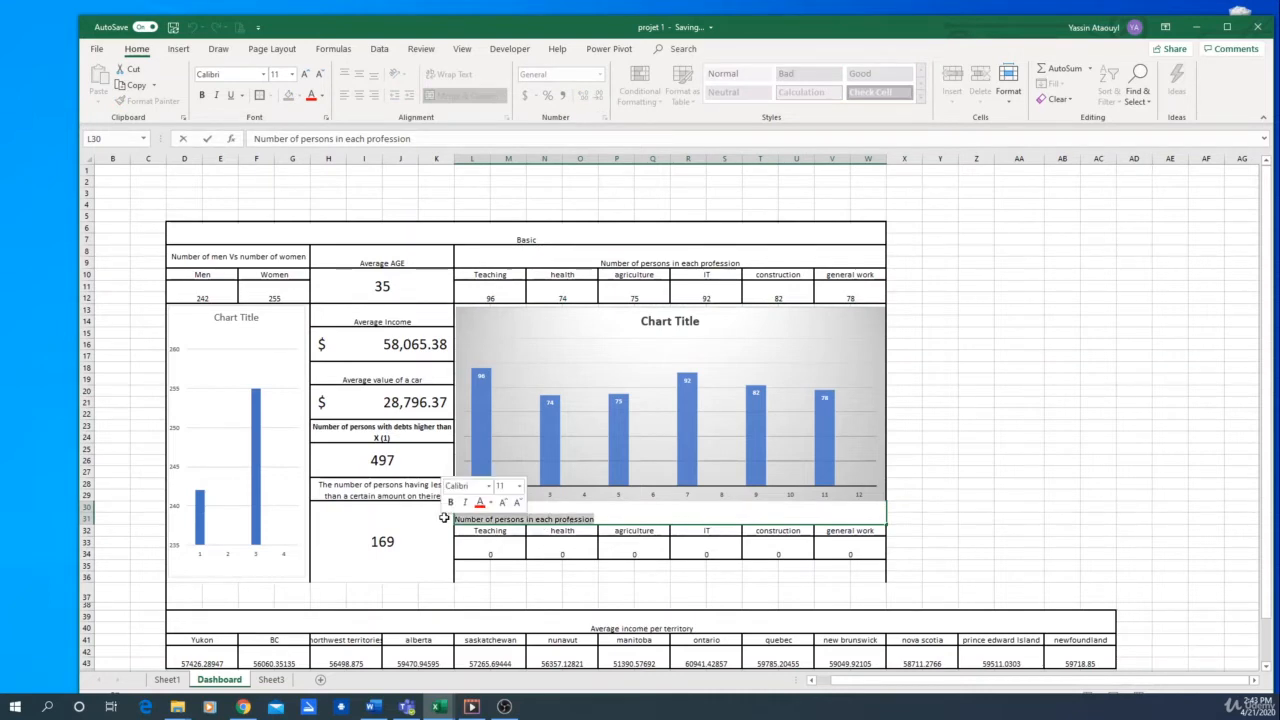
{"action": "type", "text": "Average"}
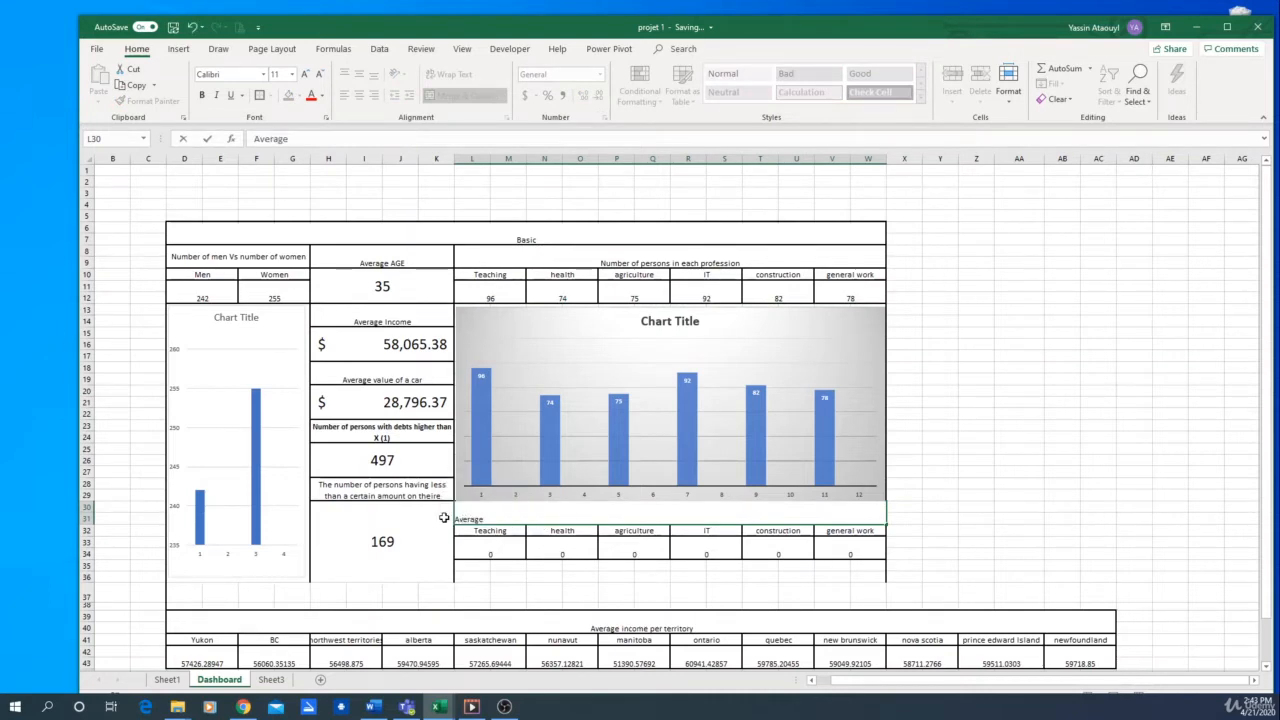
{"action": "type", "text": " income per sector"}
{"action": "key", "text": "Return"}
{"action": "left_click_drag", "start_coordinate": [506, 549], "coordinate": [818, 543]}
{"action": "key", "text": "Delete"}
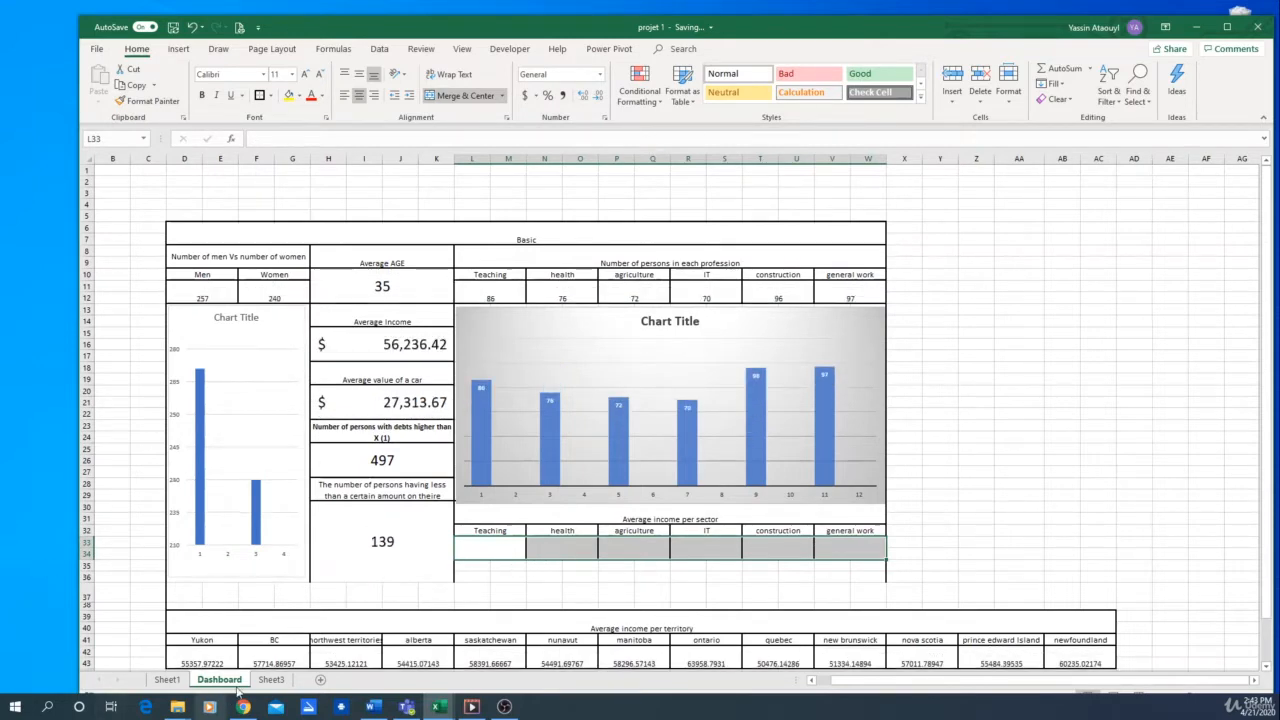
Link the Teaching value of the average income per sector table to cell BT505 of Sheet1
{"action": "left_click", "coordinate": [500, 546]}
{"action": "type", "text": "="}
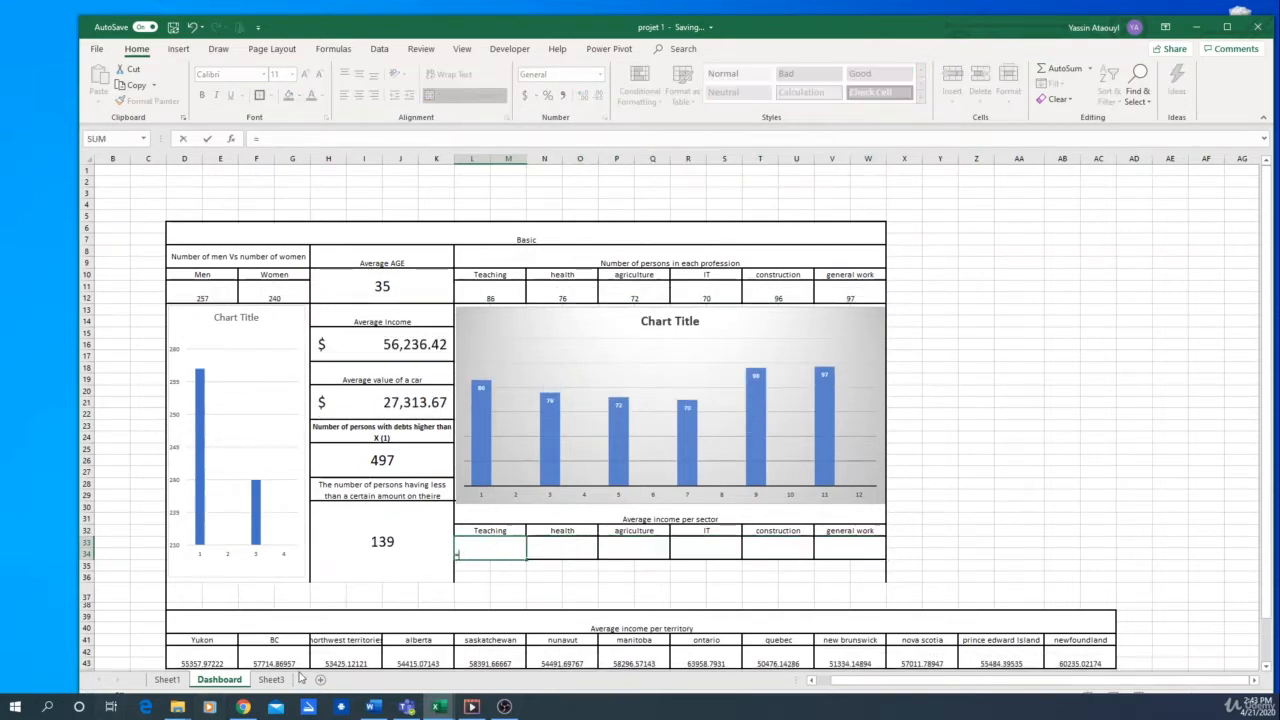
{"action": "left_click", "coordinate": [167, 680]}
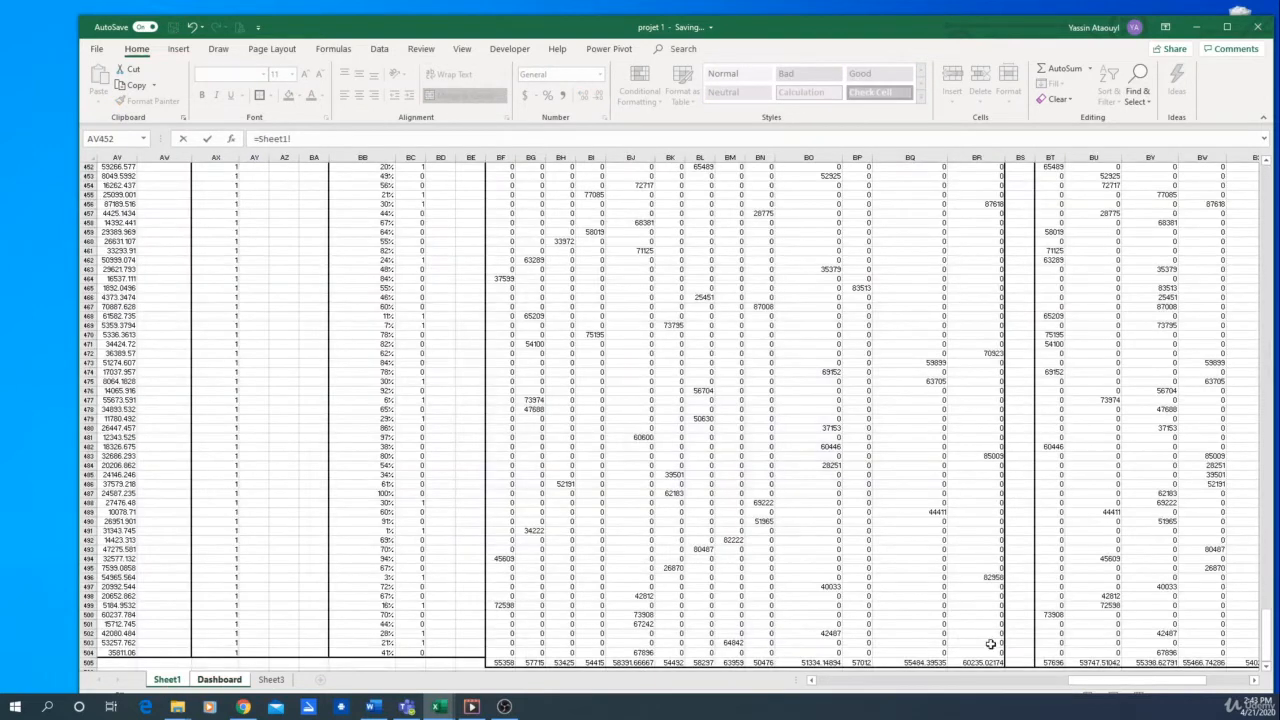
{"action": "scroll", "coordinate": [990, 643], "scroll_direction": "down", "scroll_amount": 2}
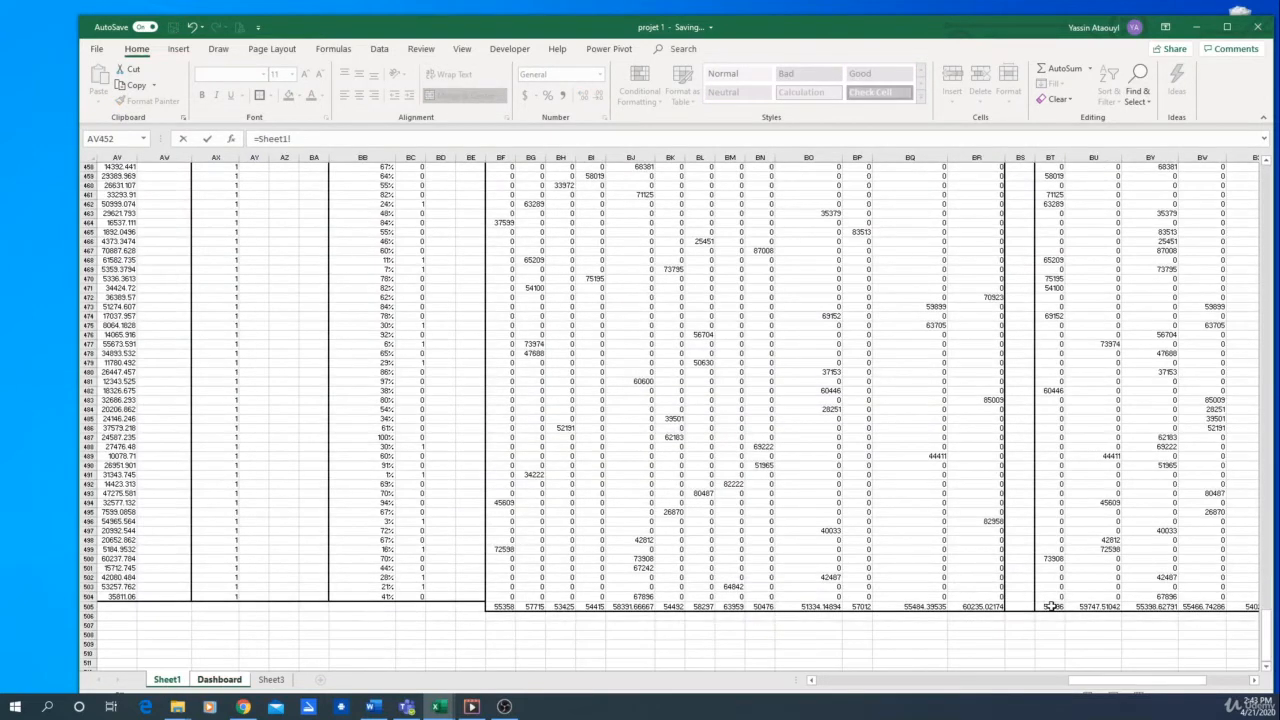
{"action": "left_click_drag", "start_coordinate": [1203, 678], "coordinate": [1245, 678]}
{"action": "left_click_drag", "start_coordinate": [1270, 630], "coordinate": [1267, 174]}
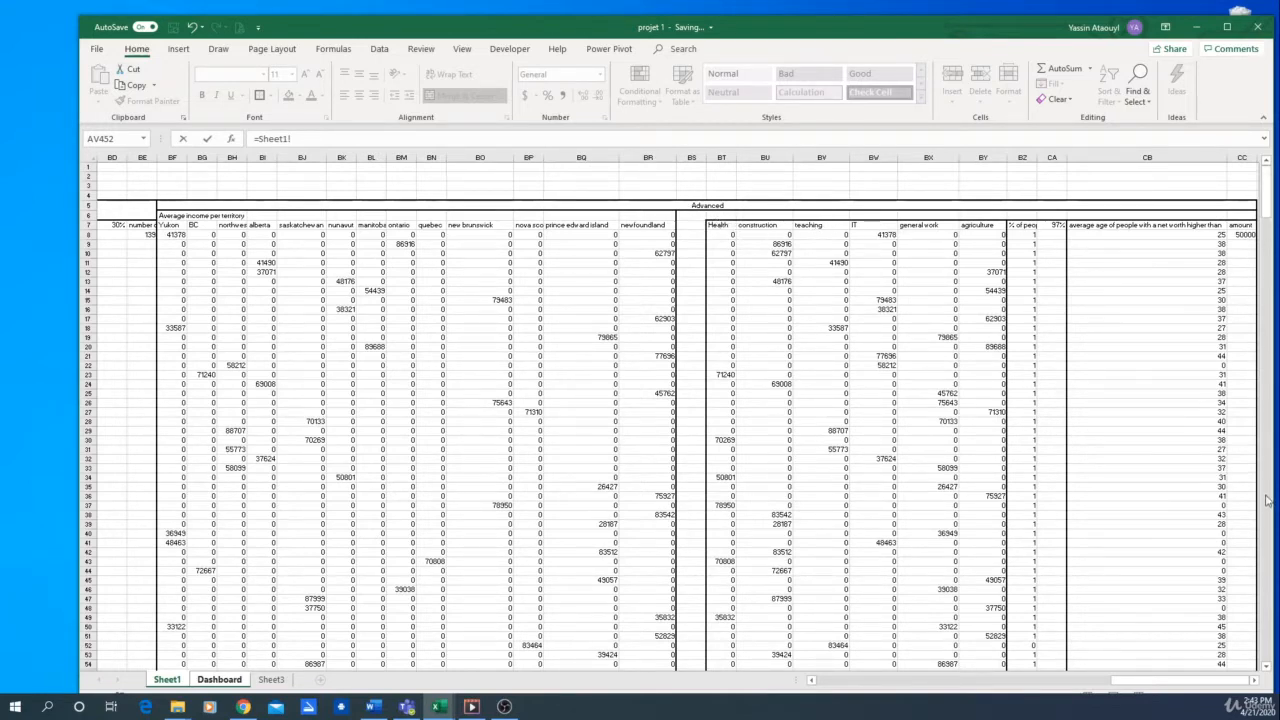
{"action": "left_click_drag", "start_coordinate": [1271, 192], "coordinate": [1263, 668]}
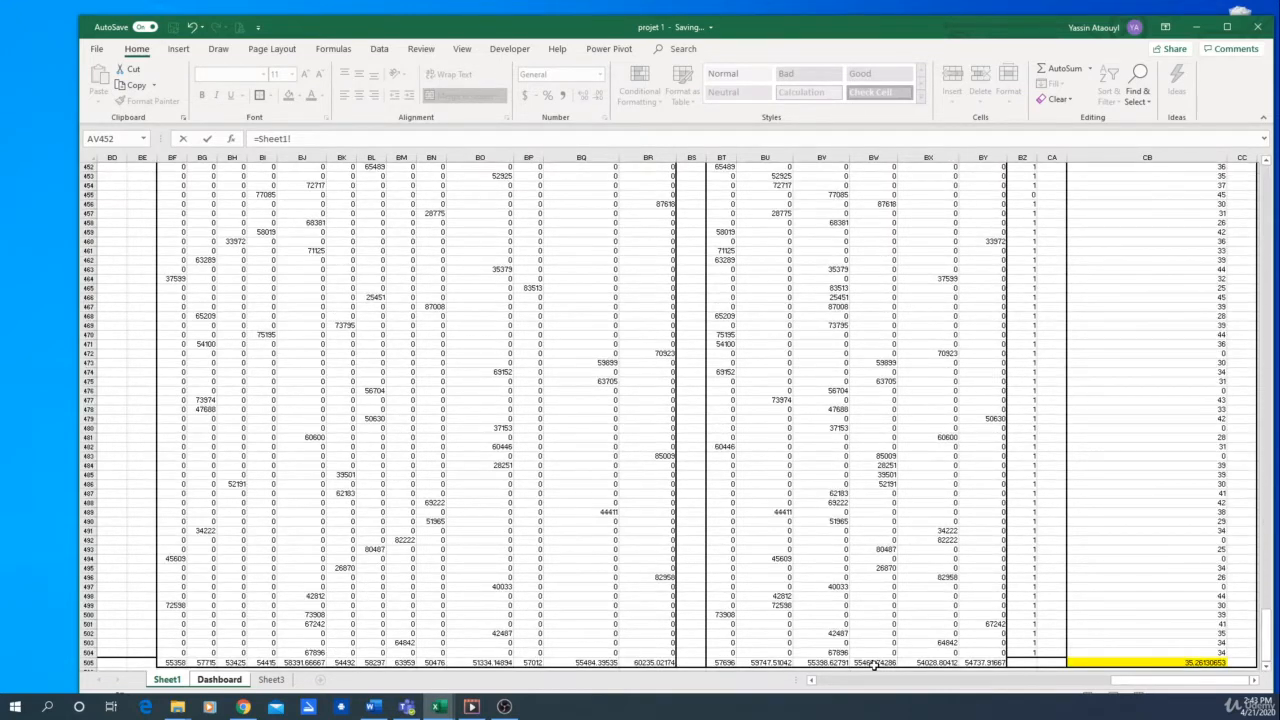
{"action": "left_click", "coordinate": [720, 663]}
{"action": "key", "text": "Return"}
Link the health value of the sector table to cell BU505 of Sheet1
{"action": "left_click", "coordinate": [569, 553]}
{"action": "type", "text": "="}
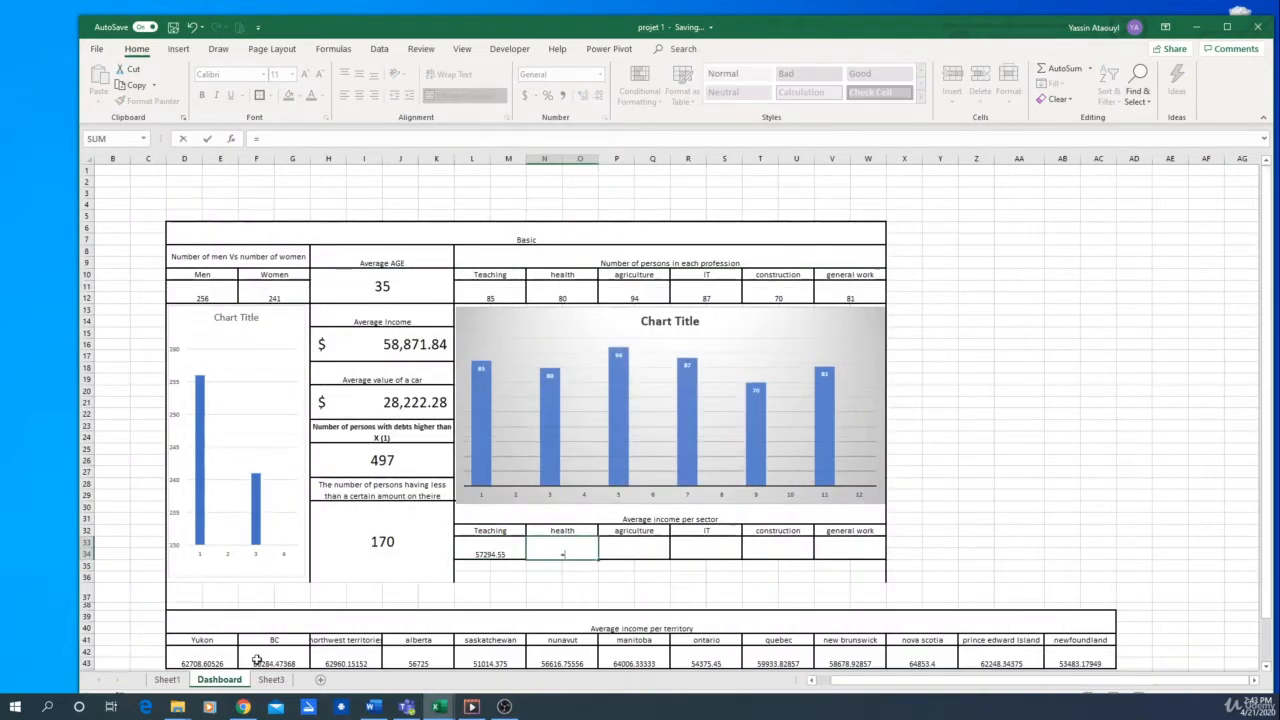
{"action": "left_click", "coordinate": [167, 679]}
{"action": "left_click", "coordinate": [785, 663]}
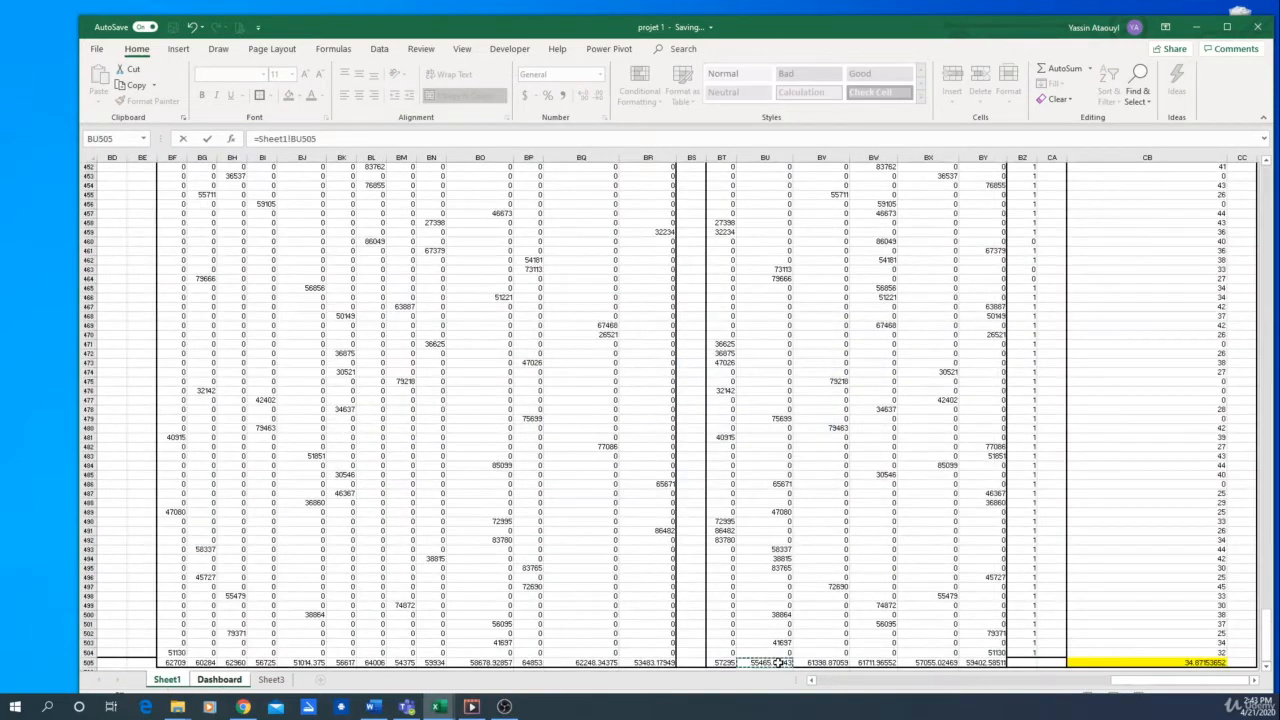
{"action": "key", "text": "Return"}
Link the agriculture value of the sector table to cell BV505 of Sheet1
{"action": "left_click", "coordinate": [646, 550]}
{"action": "type", "text": "="}
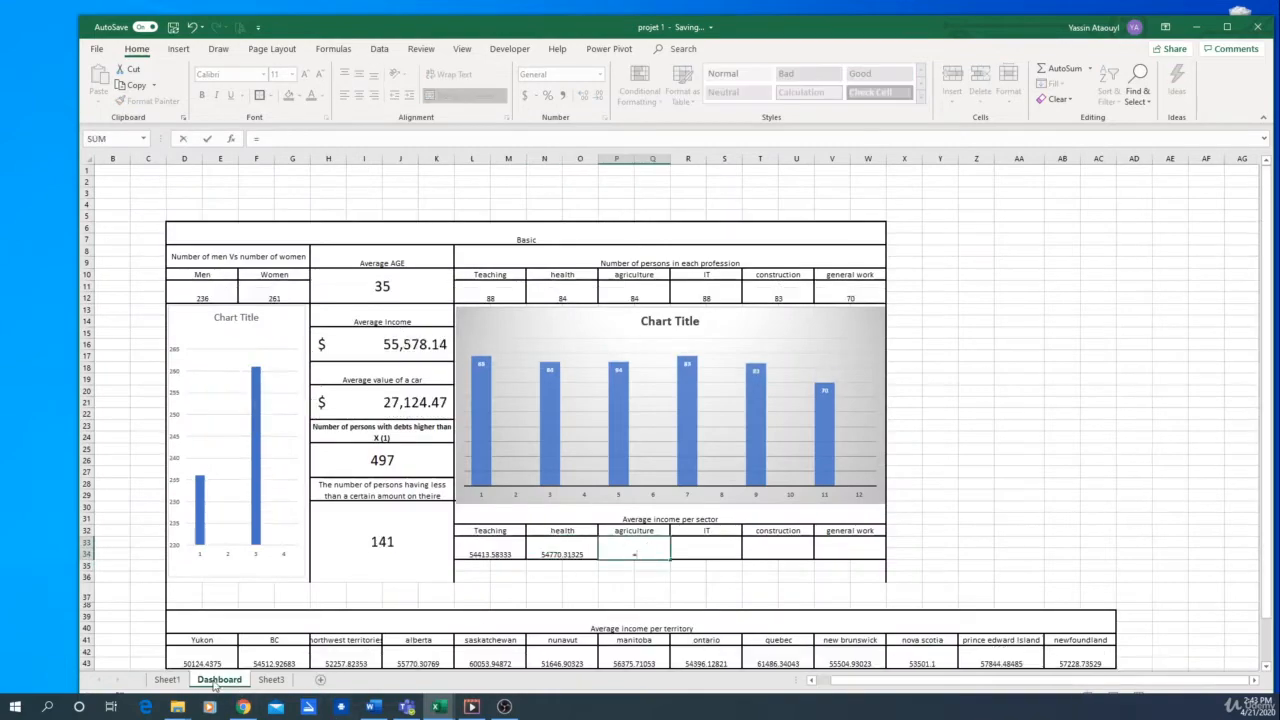
{"action": "left_click", "coordinate": [167, 679]}
{"action": "left_click", "coordinate": [818, 663]}
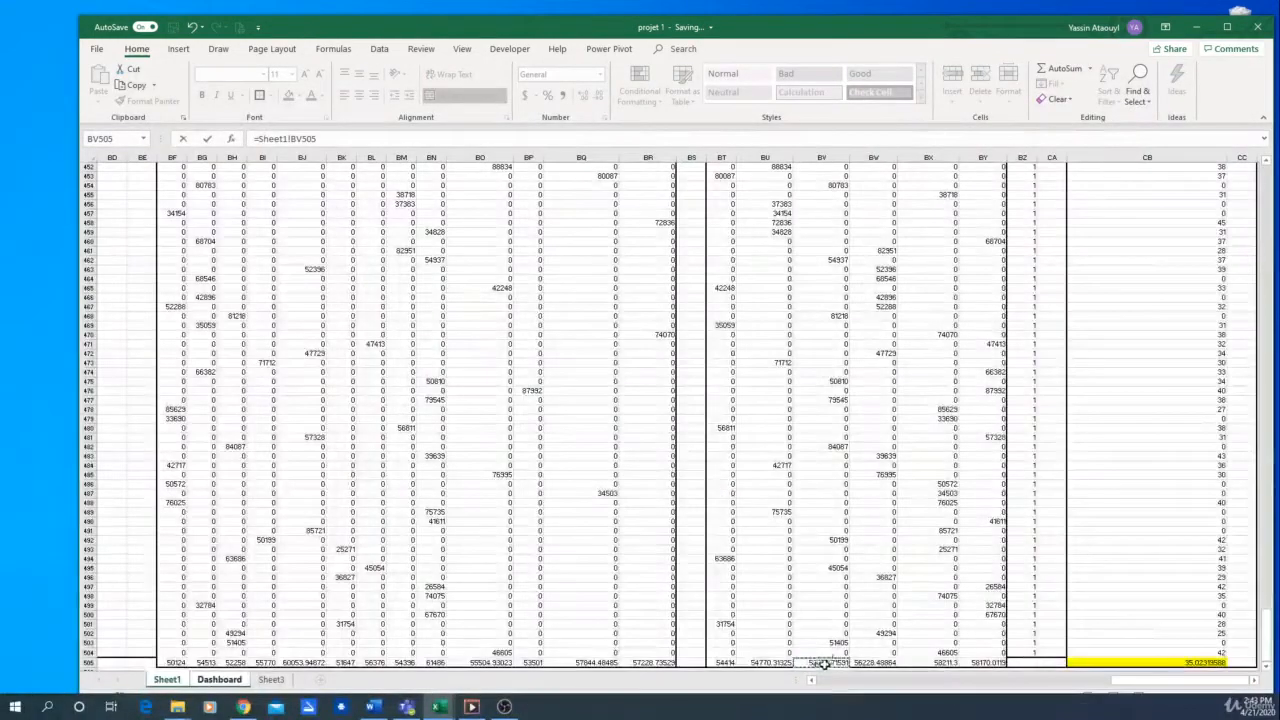
{"action": "key", "text": "Return"}
Link the IT value of the sector table to cell BW505 of Sheet1
{"action": "type", "text": "="}
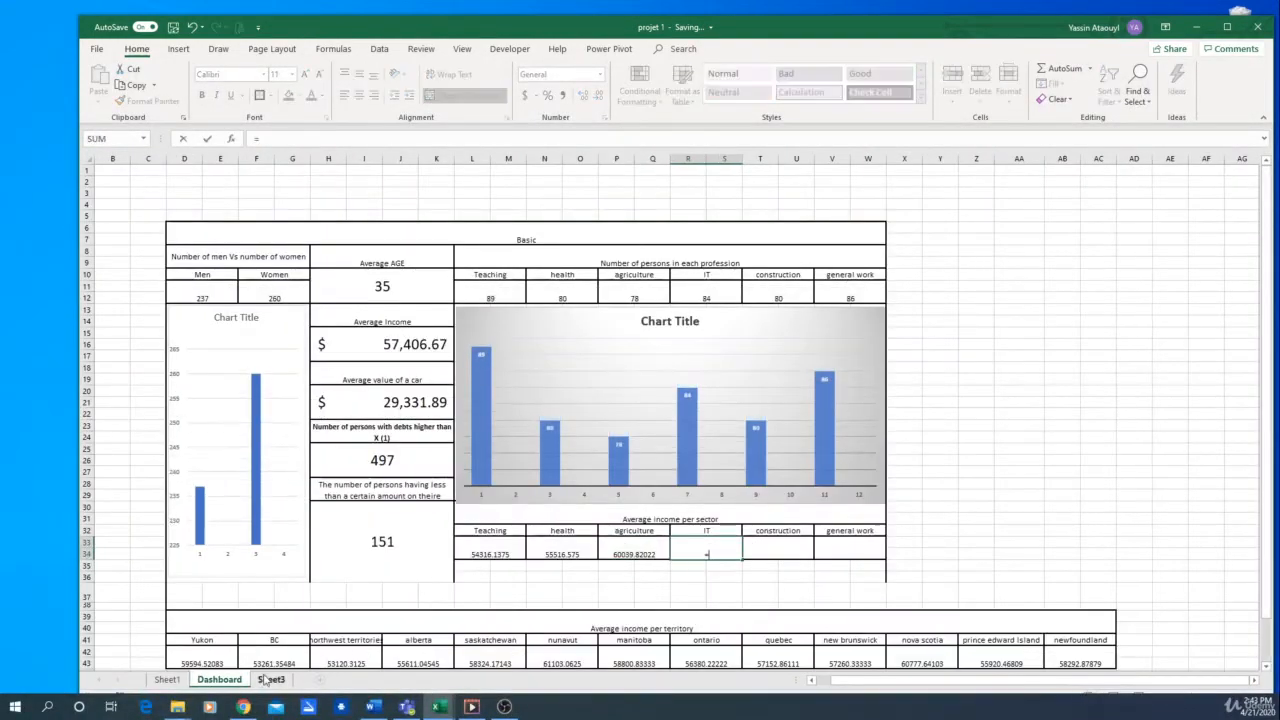
{"action": "left_click", "coordinate": [167, 679]}
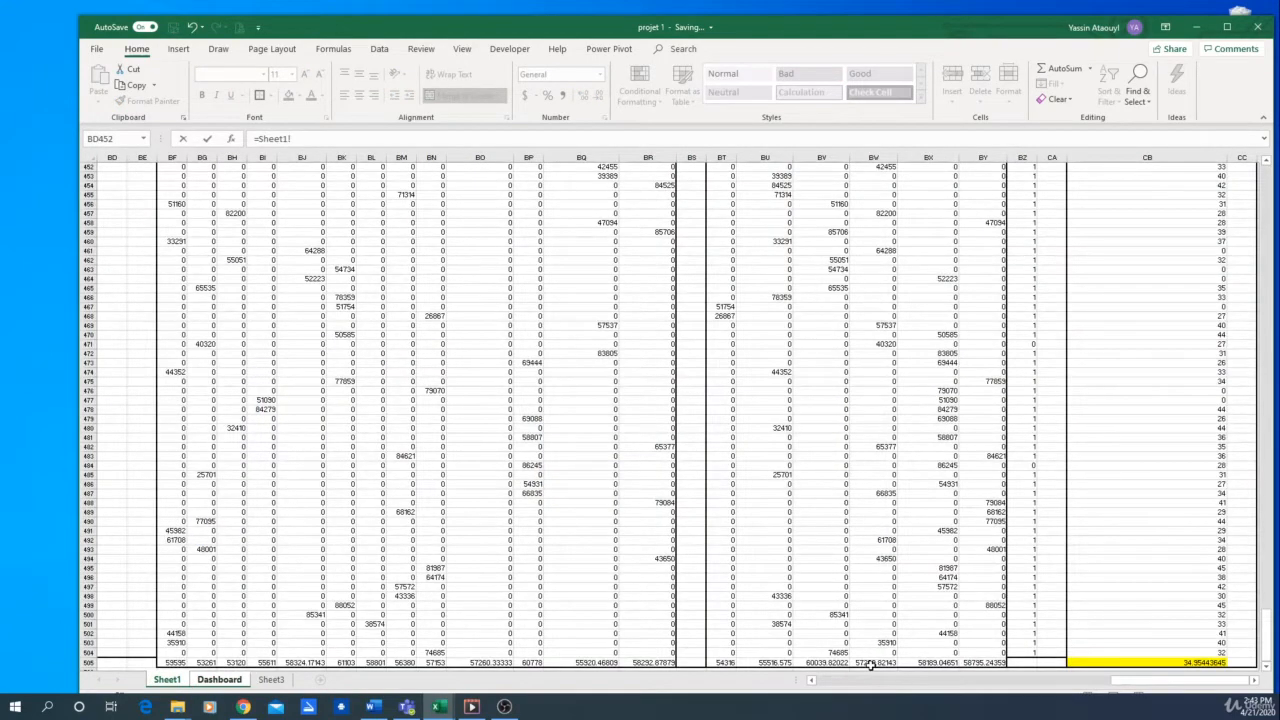
{"action": "left_click", "coordinate": [870, 663]}
{"action": "key", "text": "Return"}
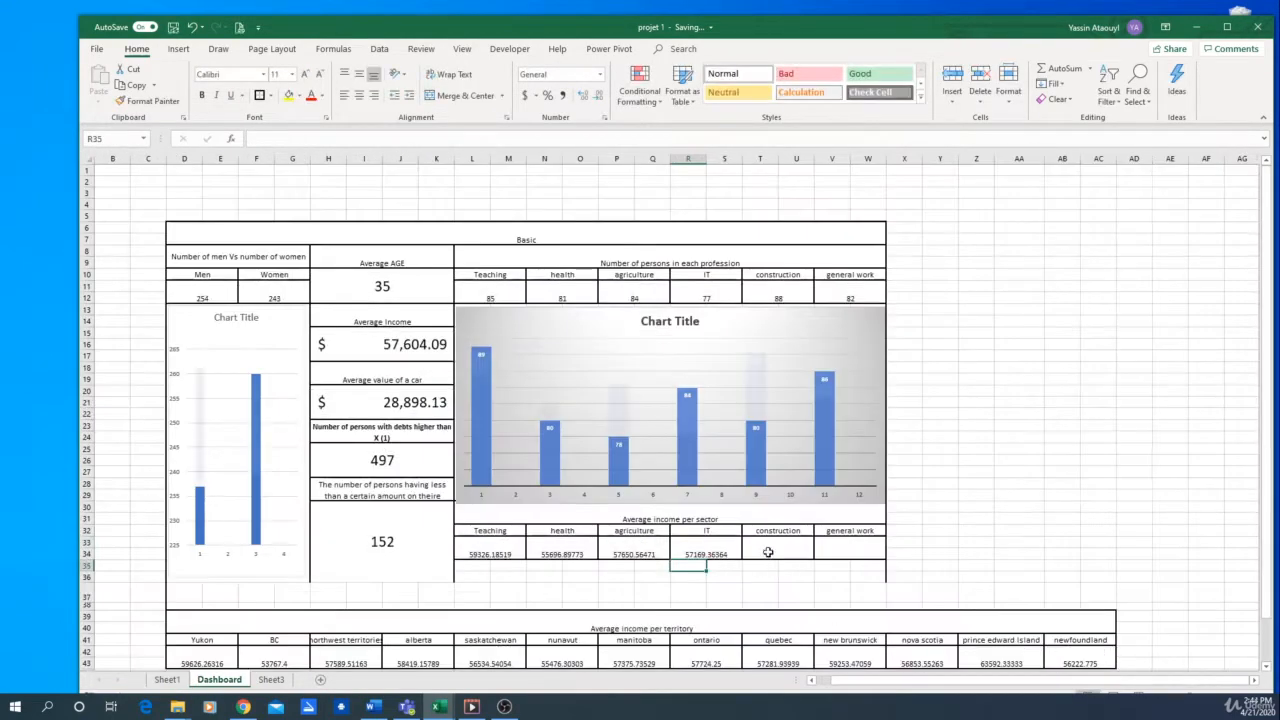
Link the construction value of the sector table to cell BX505 of Sheet1
{"action": "left_click", "coordinate": [768, 552]}
{"action": "type", "text": "="}
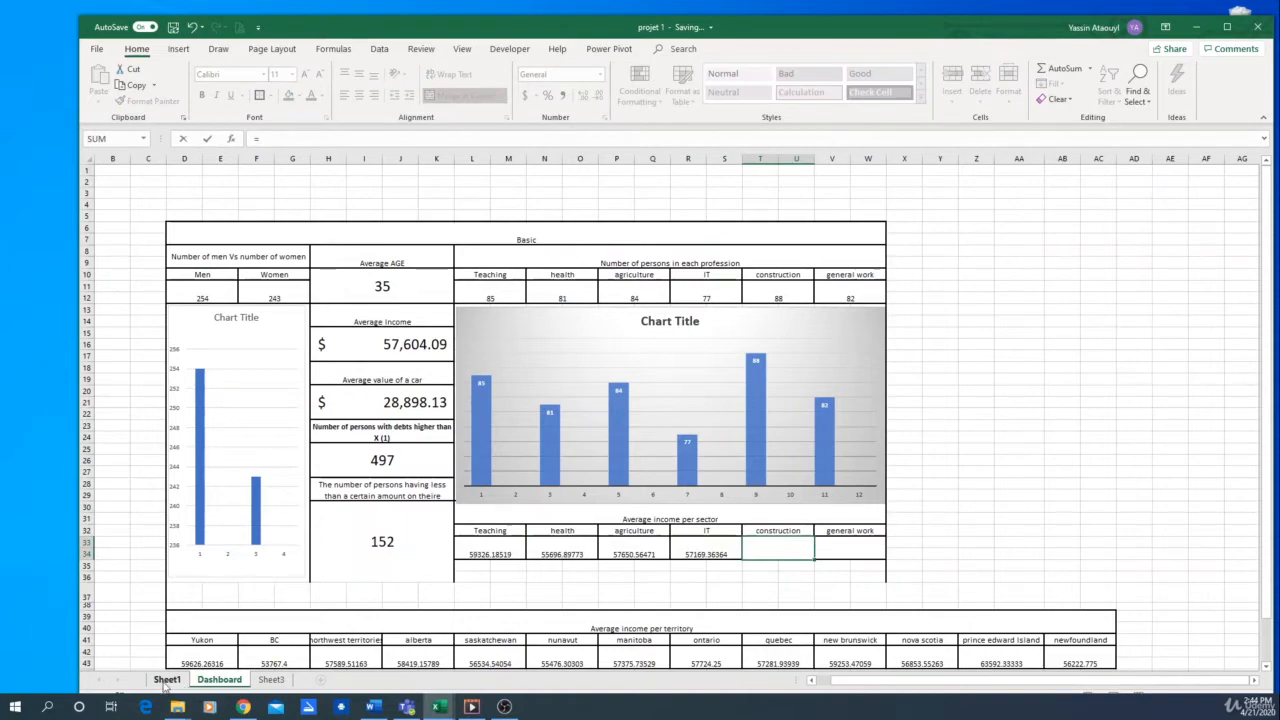
{"action": "left_click", "coordinate": [166, 680]}
{"action": "left_click", "coordinate": [931, 663]}
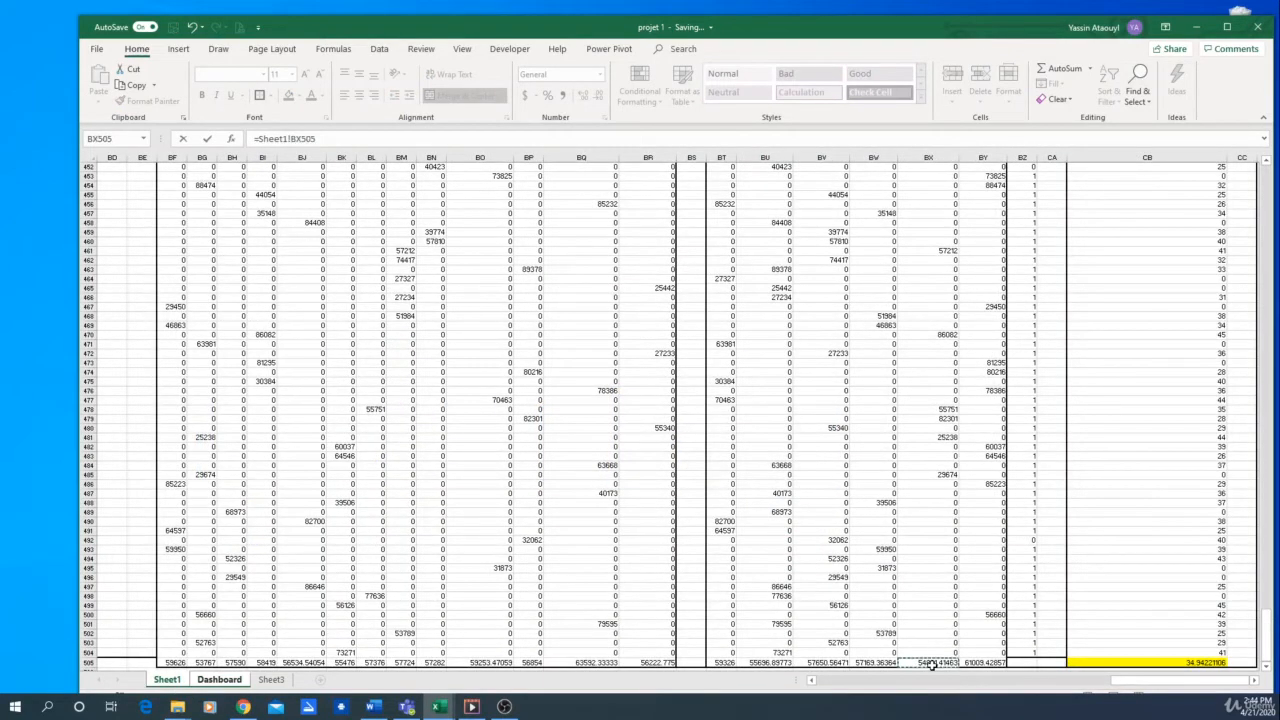
{"action": "key", "text": "Return"}
Link the general work value of the sector table to cell BY505 of Sheet1
{"action": "left_click", "coordinate": [857, 548]}
{"action": "type", "text": "="}
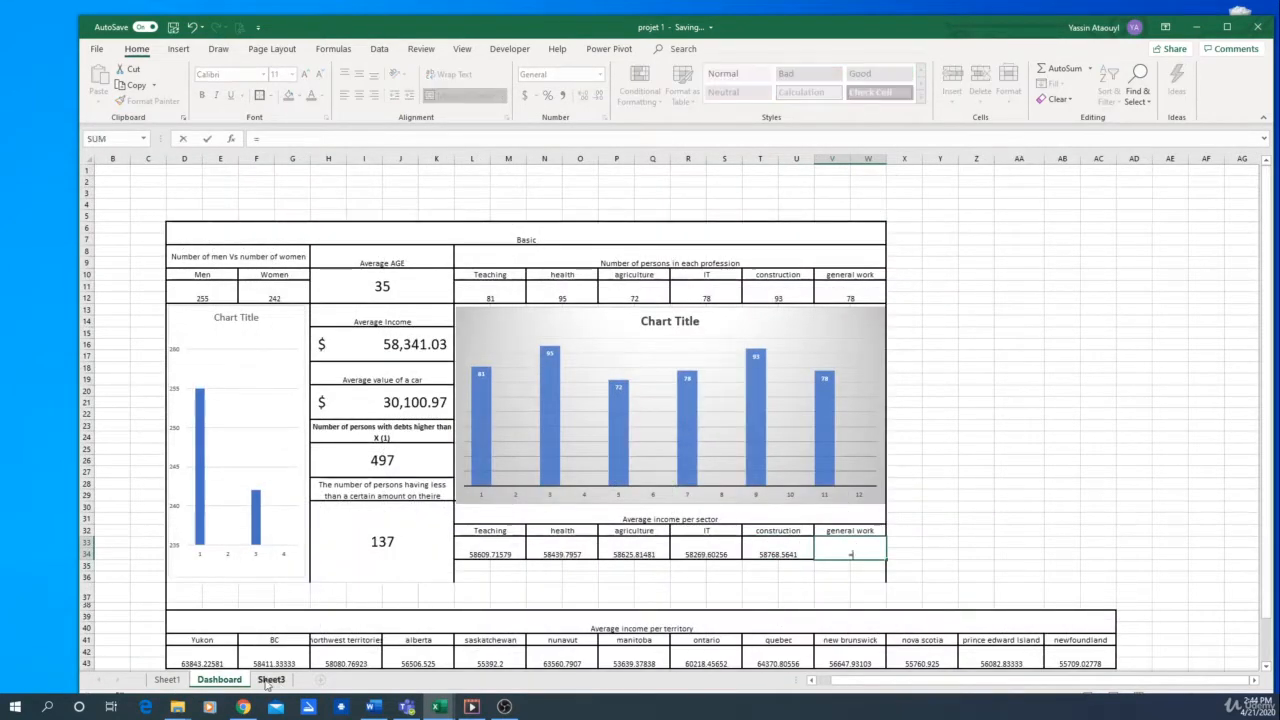
{"action": "left_click", "coordinate": [166, 680]}
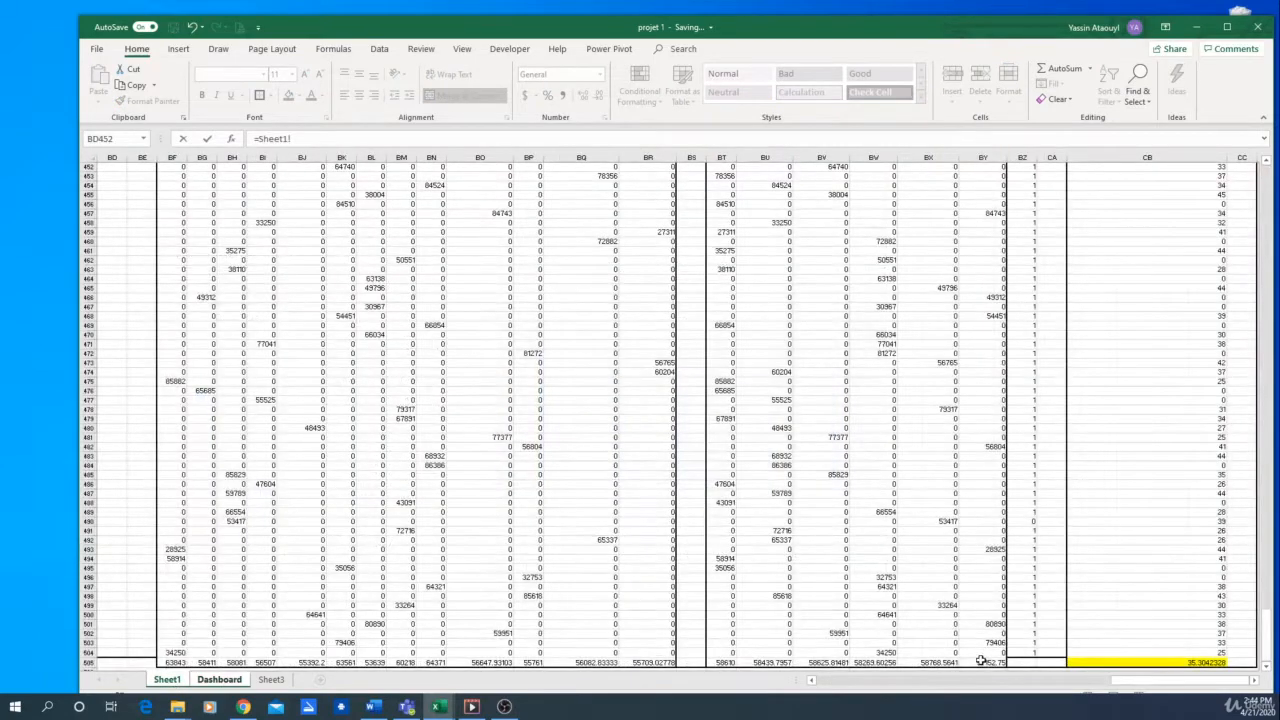
{"action": "left_click", "coordinate": [983, 662]}
{"action": "key", "text": "Return"}
{"action": "key", "text": "Return"}
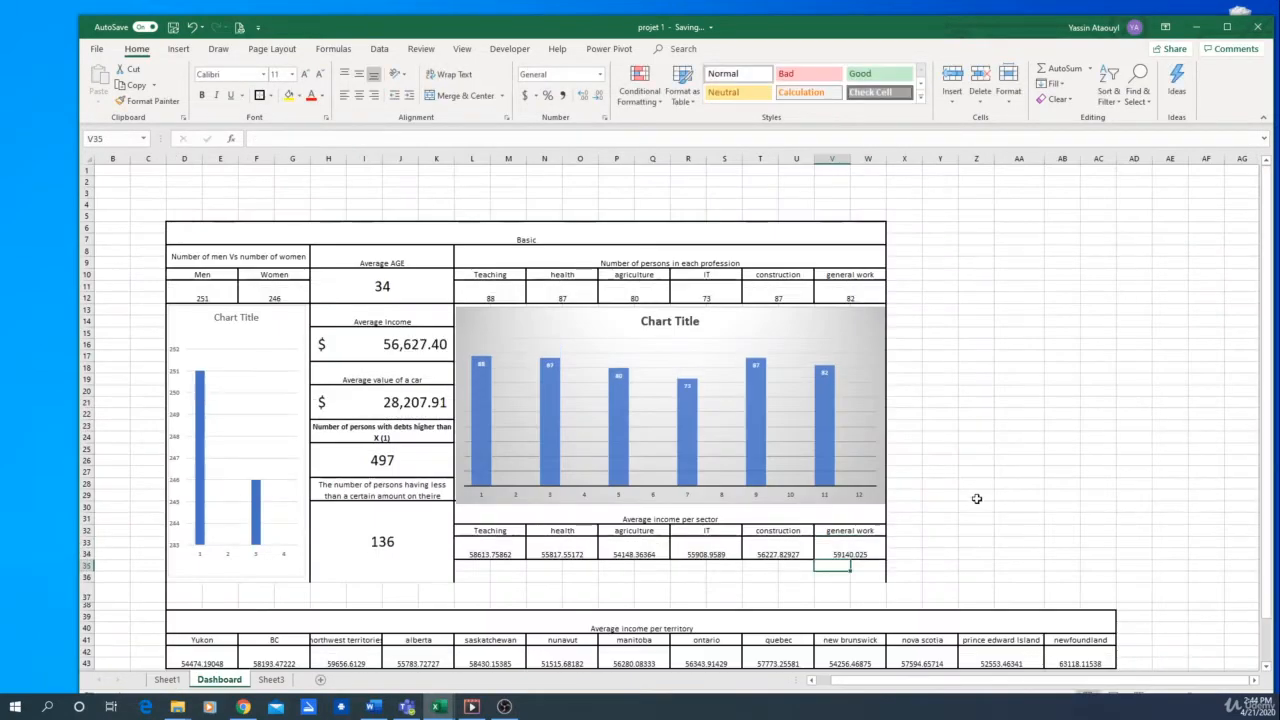
Insert two rows at row 36 and four more at row 37 to widen the space beneath the sector table
{"action": "left_click_drag", "start_coordinate": [87, 570], "coordinate": [88, 592]}
{"action": "right_click", "coordinate": [88, 592]}
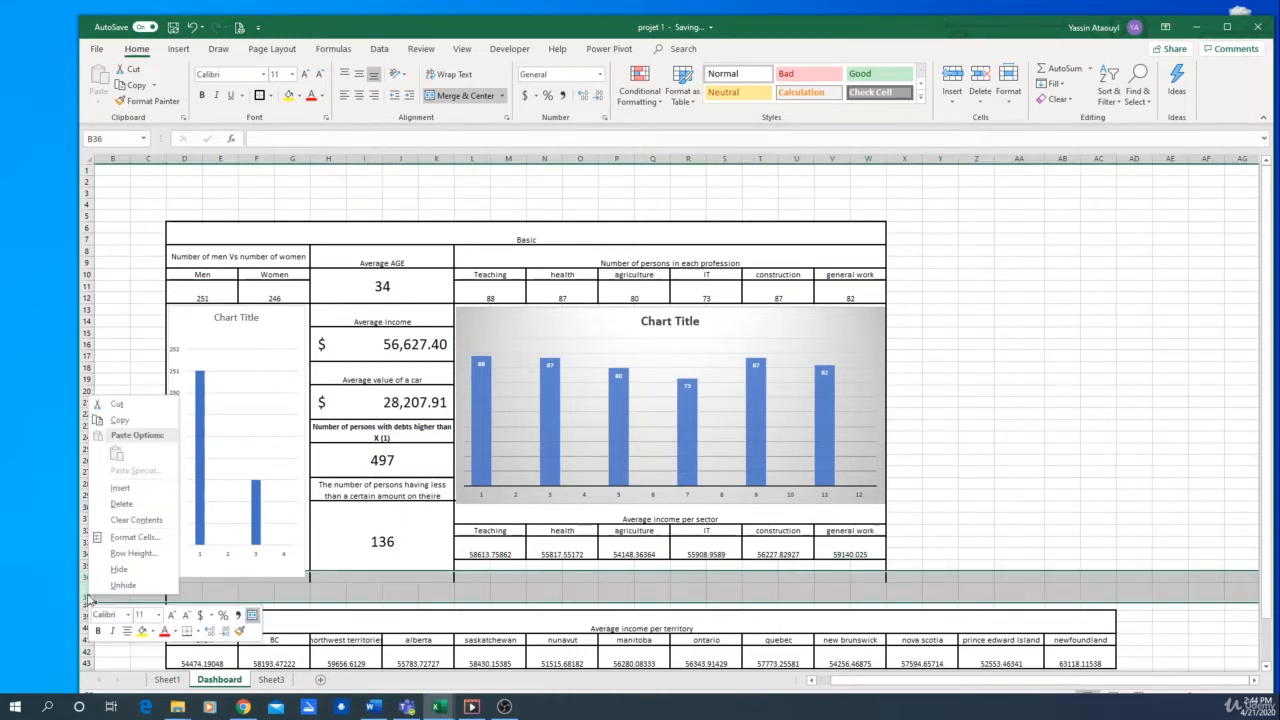
{"action": "left_click", "coordinate": [133, 488]}
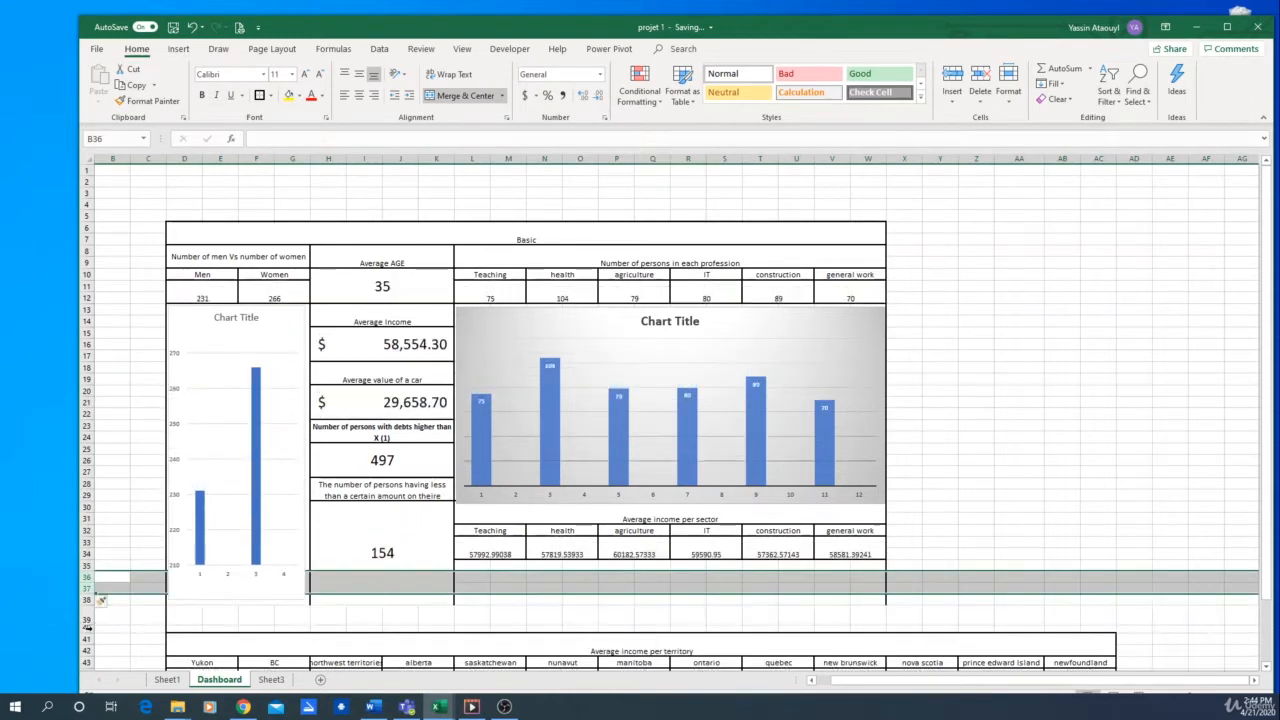
{"action": "left_click", "coordinate": [652, 615]}
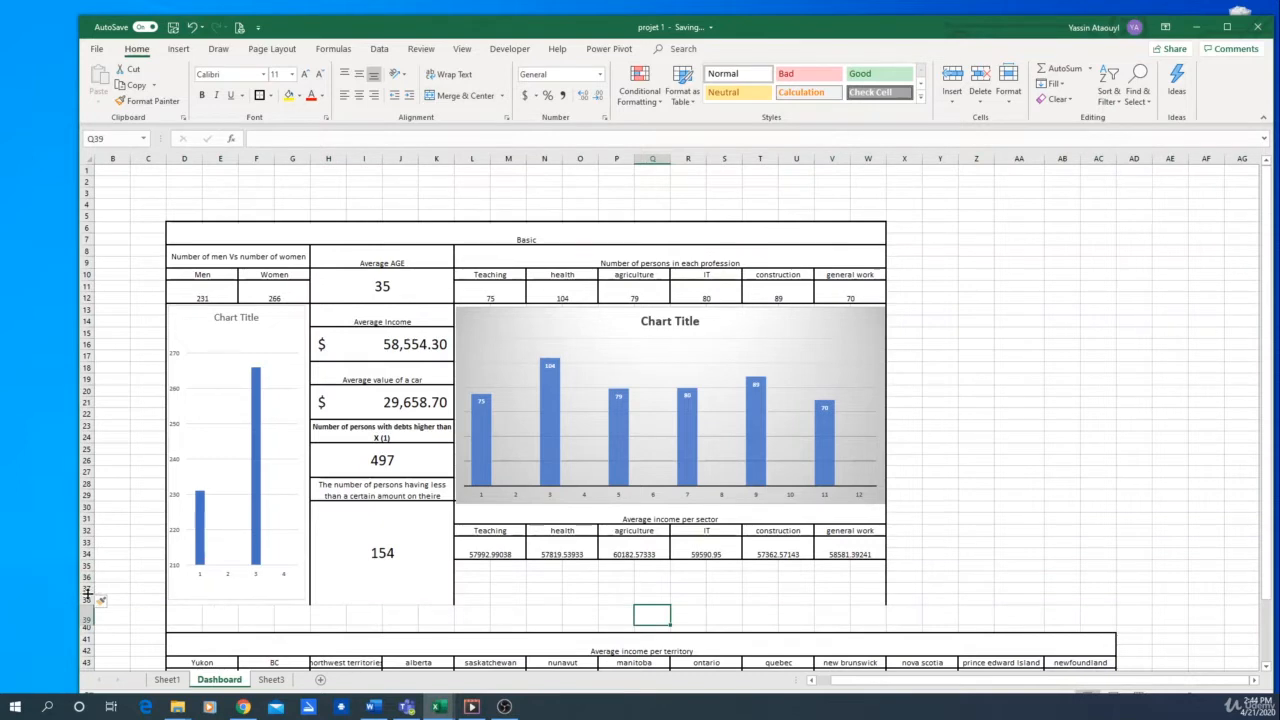
{"action": "left_click_drag", "start_coordinate": [84, 592], "coordinate": [89, 610]}
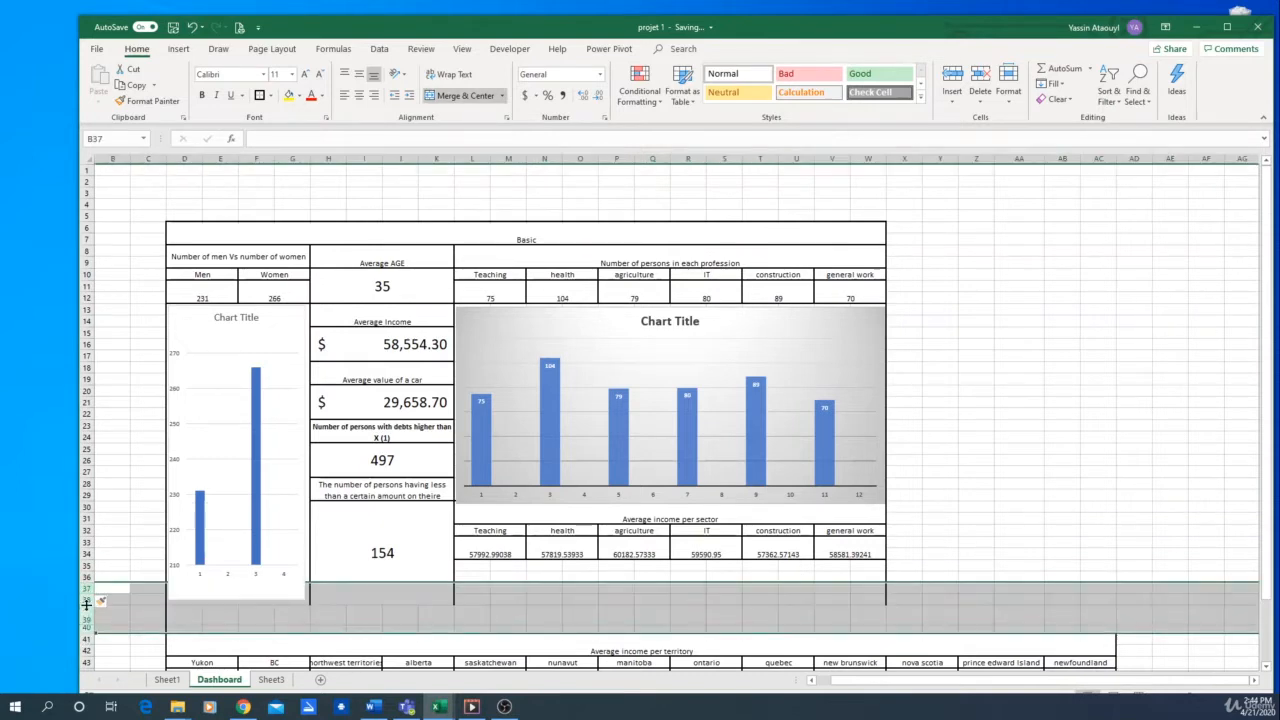
{"action": "right_click", "coordinate": [90, 608]}
{"action": "left_click", "coordinate": [120, 498]}
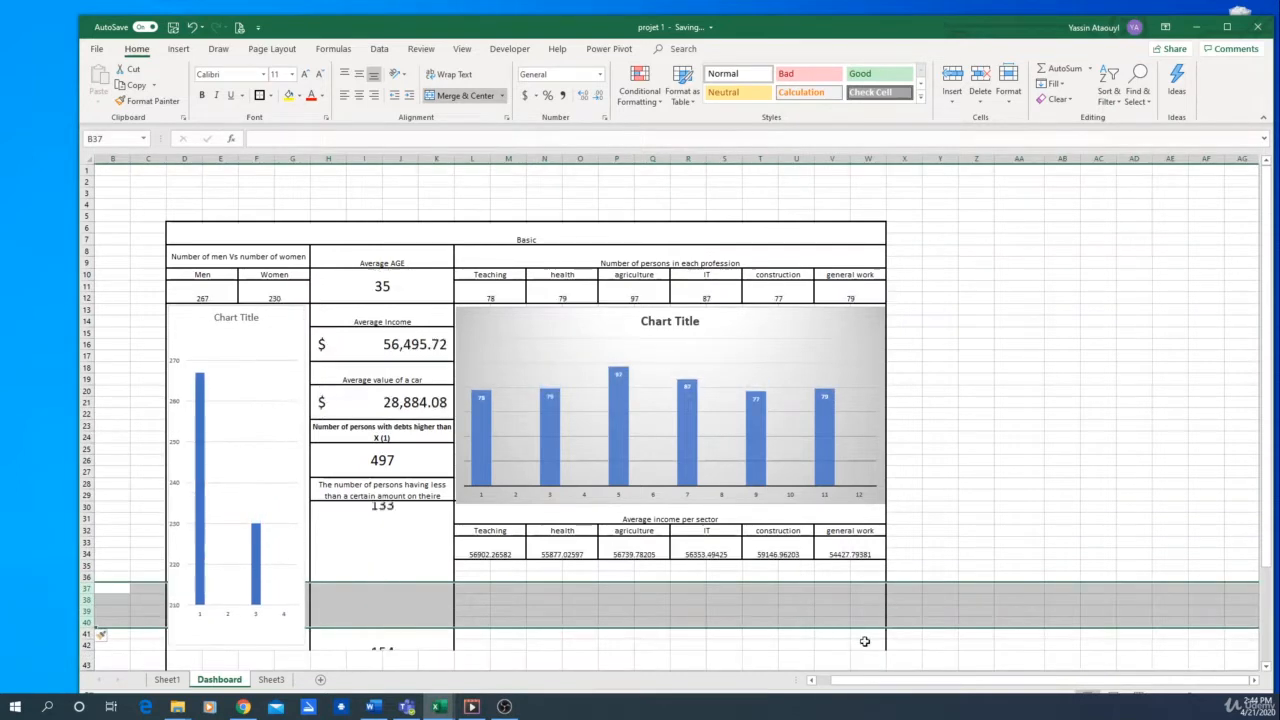
Unmerge the value cell under "The number of persons having less than a certain amount" and merge and center only H30:K32
{"action": "scroll", "coordinate": [1021, 565], "scroll_direction": "down", "scroll_amount": 6}
{"action": "left_click", "coordinate": [545, 438]}
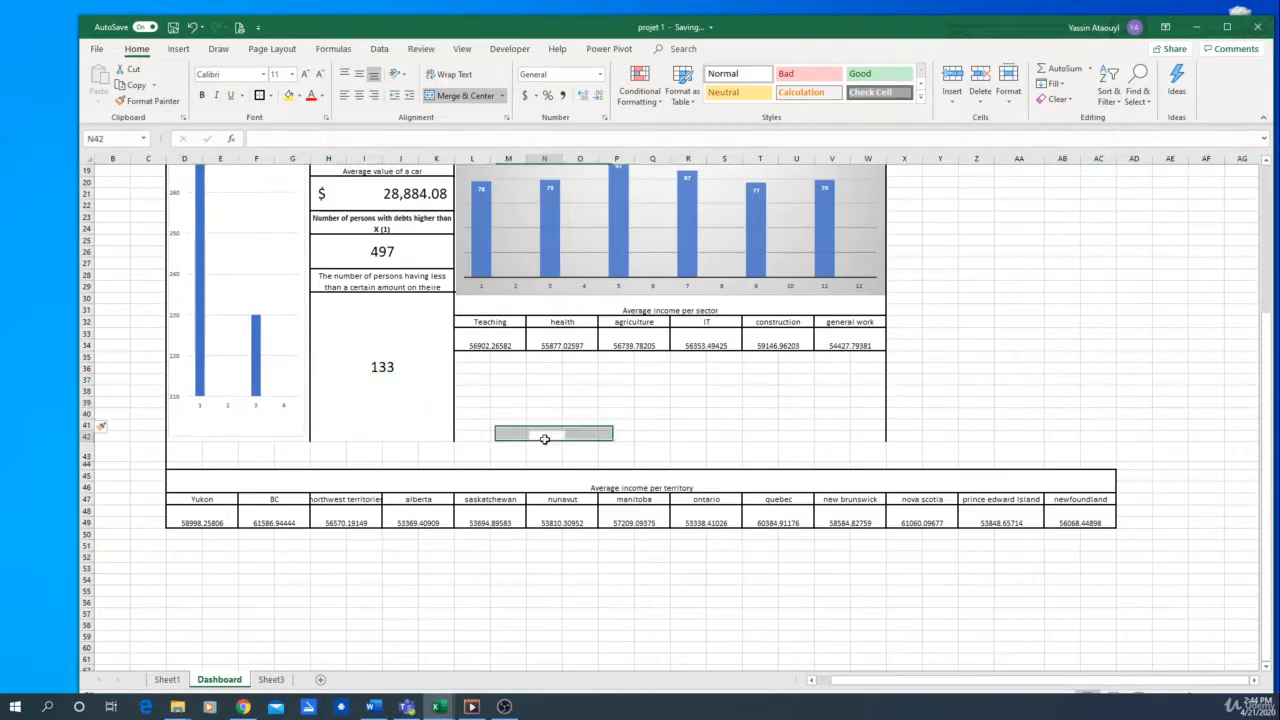
{"action": "left_click", "coordinate": [433, 356]}
{"action": "left_click", "coordinate": [442, 97]}
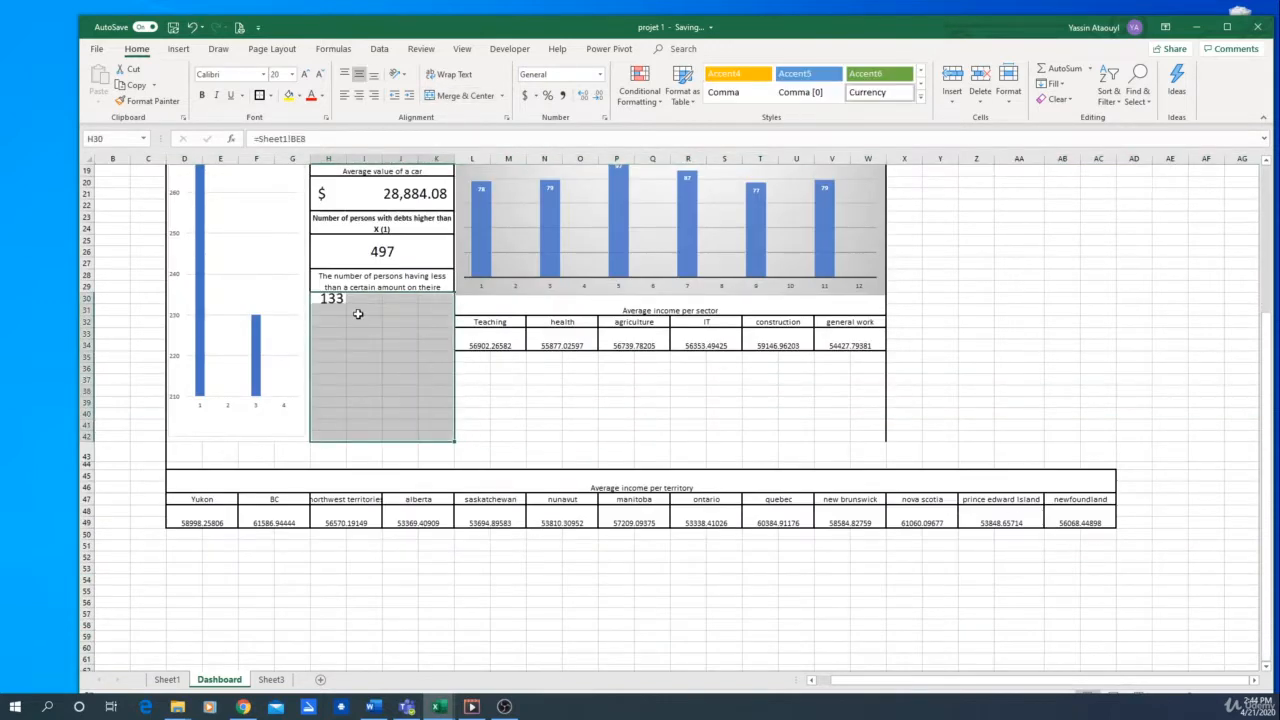
{"action": "left_click_drag", "start_coordinate": [330, 300], "coordinate": [443, 323]}
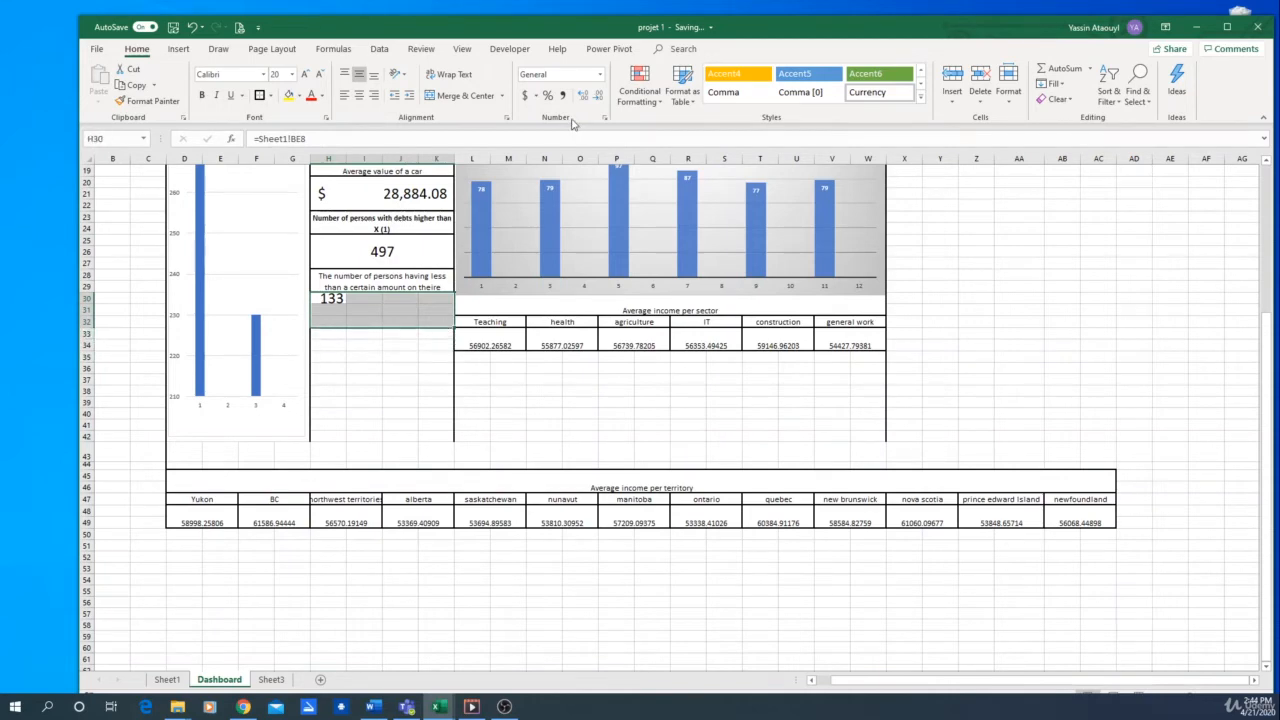
{"action": "left_click", "coordinate": [462, 95]}
{"action": "left_click", "coordinate": [596, 422]}
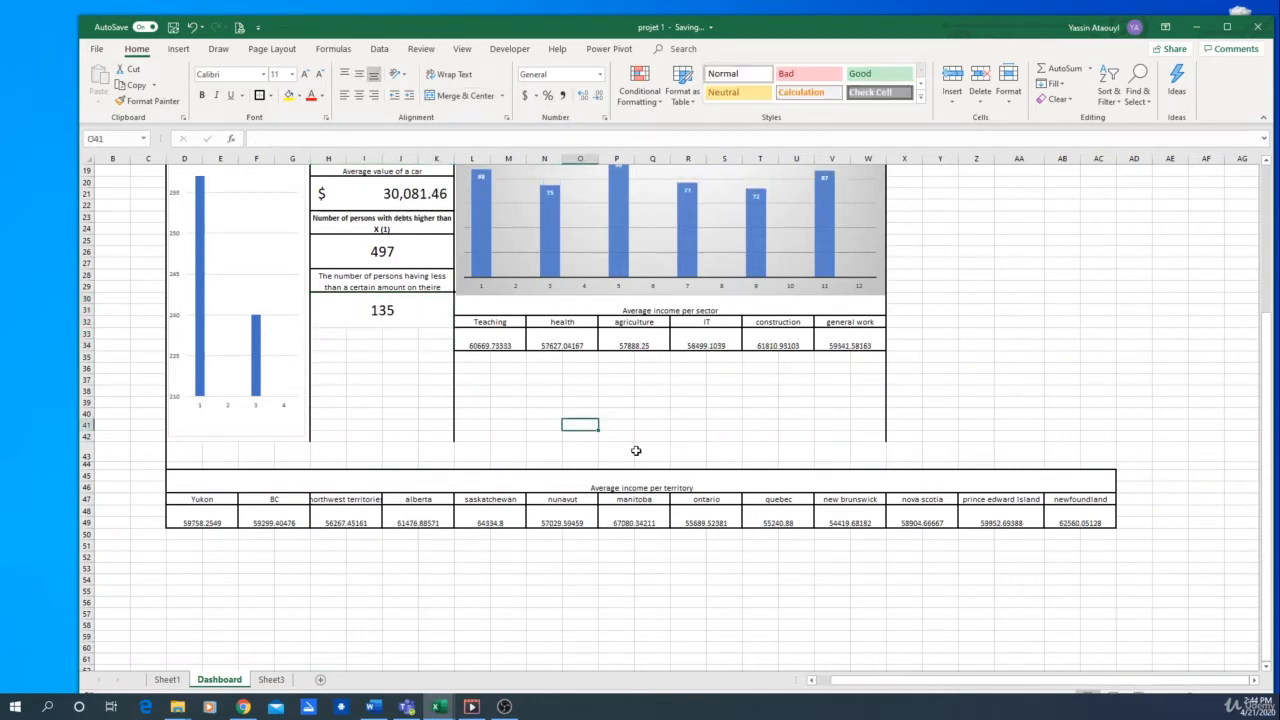
Reduce the height of row 43 and insert the recommended clustered column chart from the sector names and values in rows 32 to 34
{"action": "left_click_drag", "start_coordinate": [87, 444], "coordinate": [87, 451]}
{"action": "left_click", "coordinate": [1139, 391]}
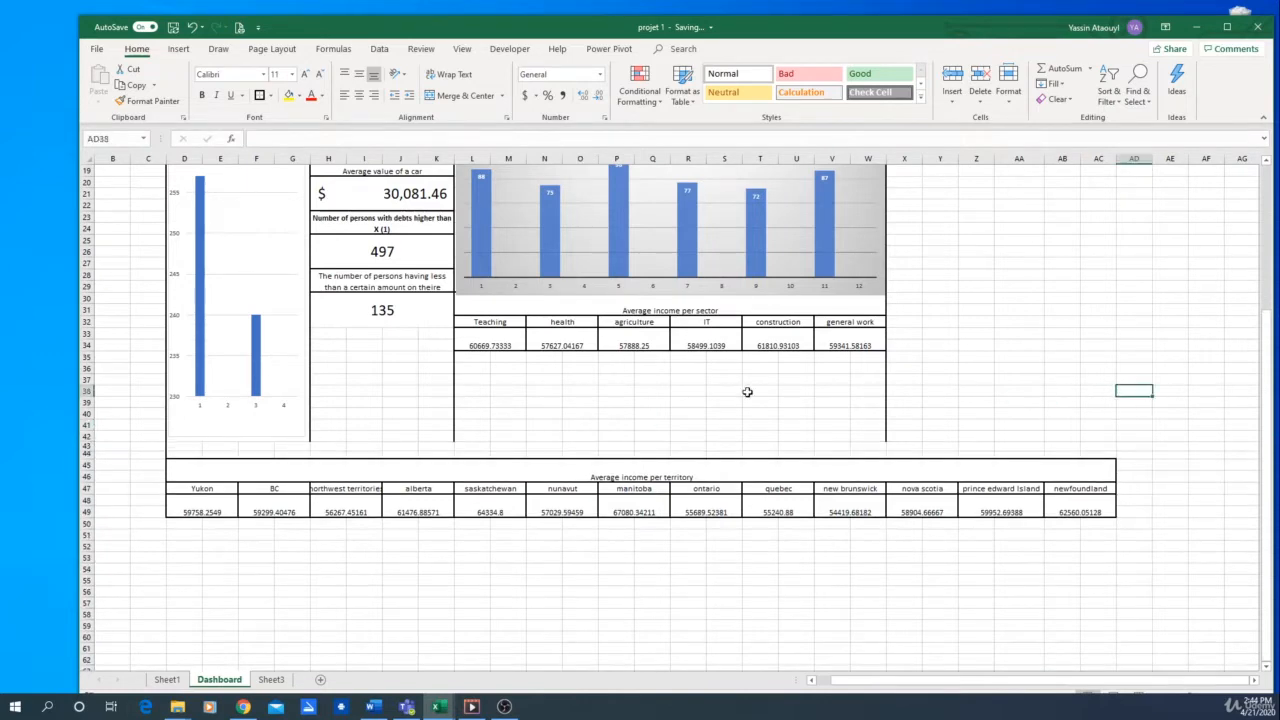
{"action": "left_click_drag", "start_coordinate": [494, 332], "coordinate": [851, 338]}
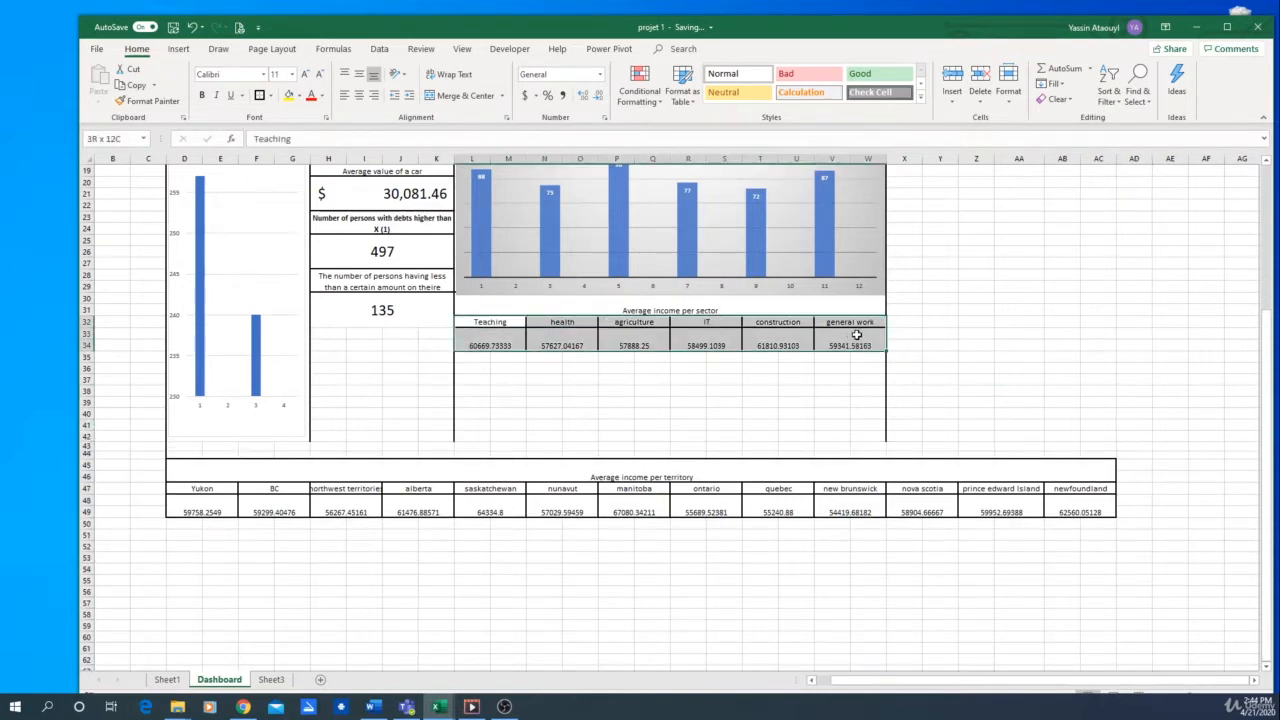
{"action": "left_click", "coordinate": [180, 50]}
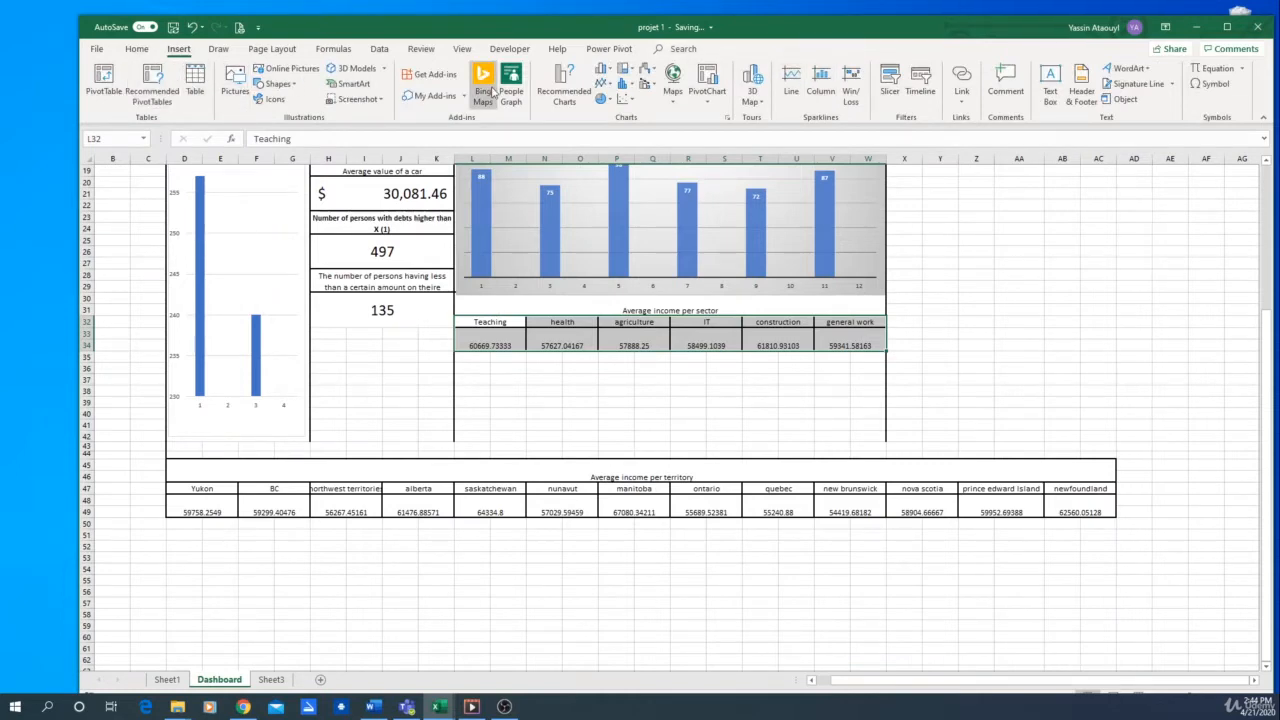
{"action": "left_click", "coordinate": [549, 85]}
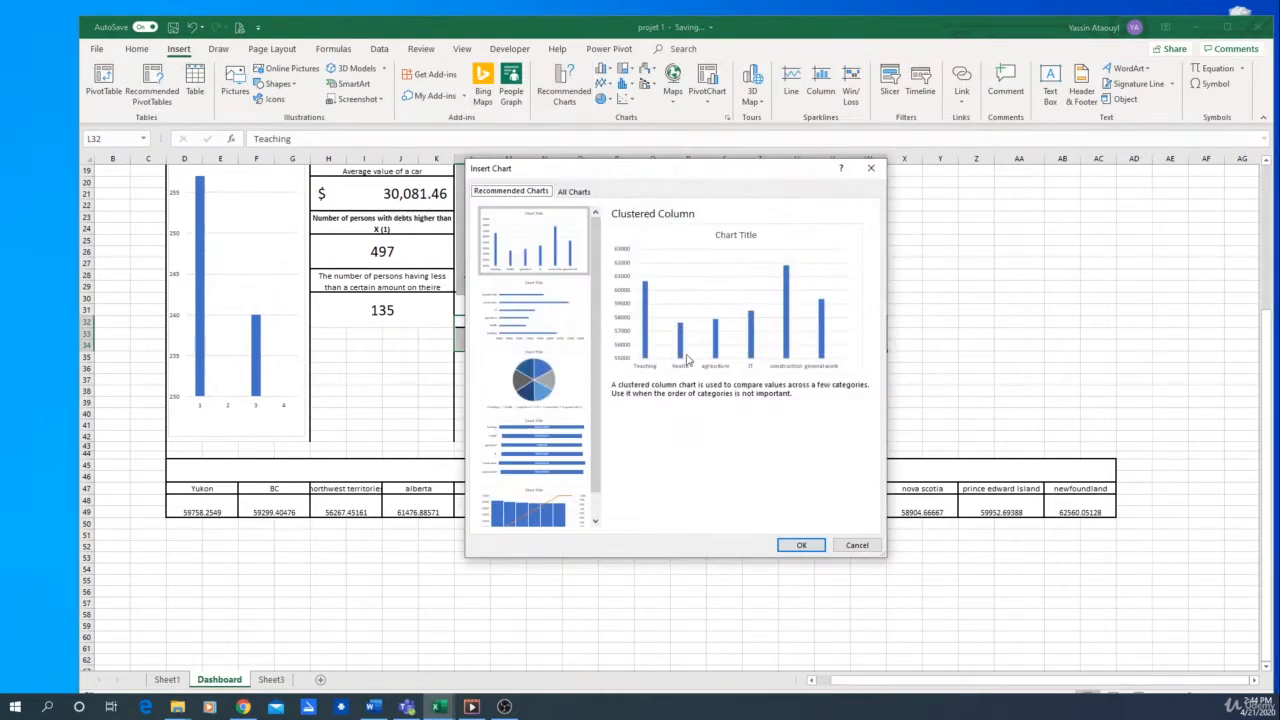
{"action": "left_click", "coordinate": [797, 544]}
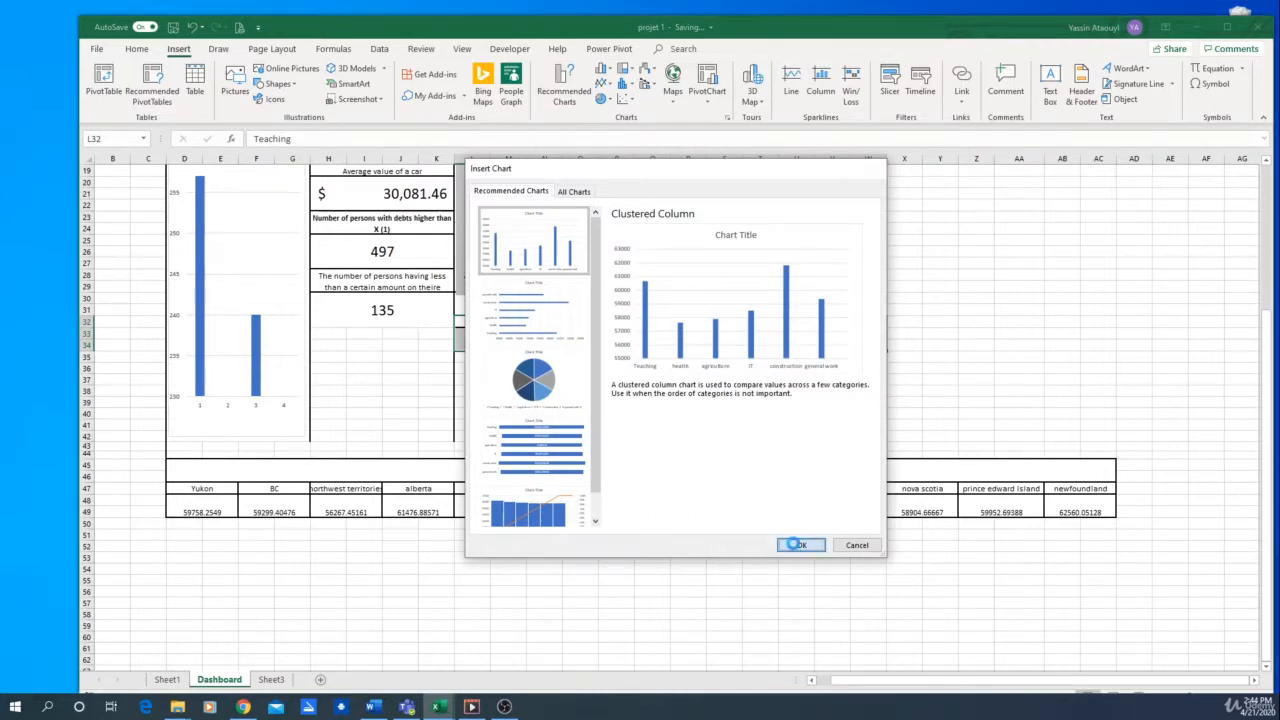
Move and resize the new sector chart to fit between the sector table and the territory table
{"action": "left_click_drag", "start_coordinate": [809, 494], "coordinate": [873, 452]}
{"action": "left_click_drag", "start_coordinate": [540, 394], "coordinate": [463, 395]}
{"action": "left_click_drag", "start_coordinate": [668, 336], "coordinate": [668, 355]}
{"action": "left_click_drag", "start_coordinate": [463, 453], "coordinate": [453, 456]}
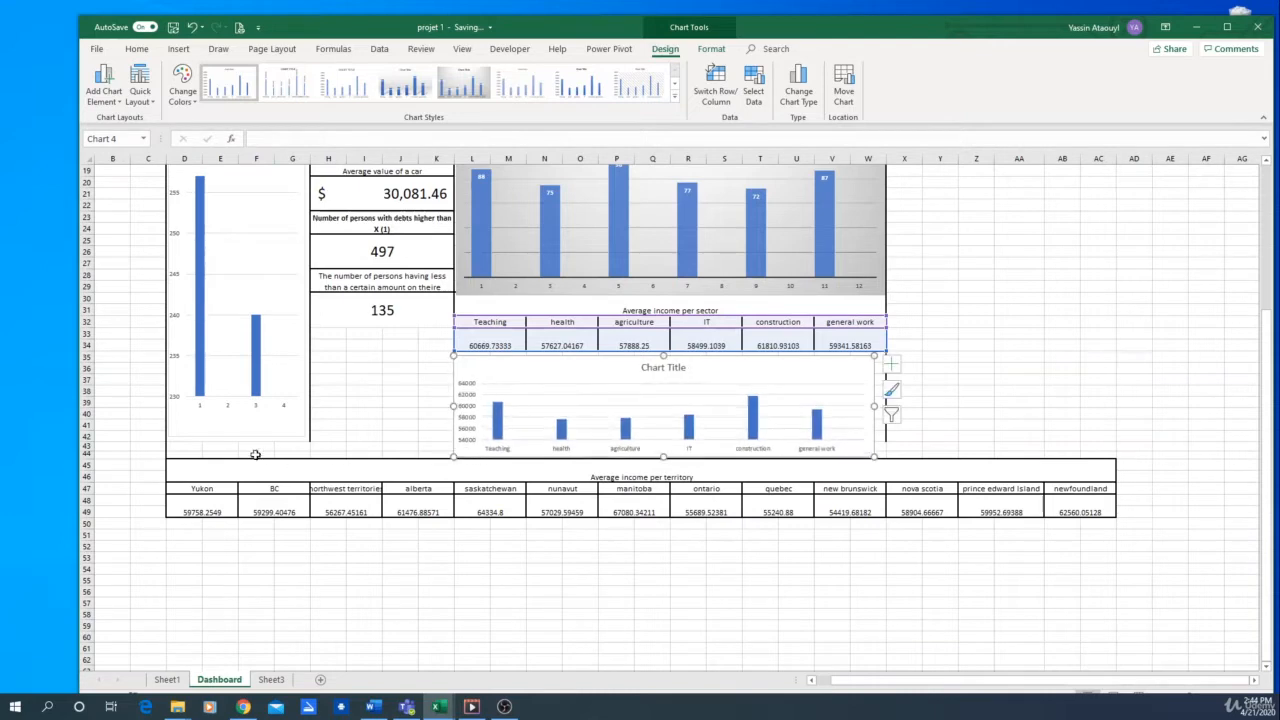
Increase the heights of rows 44 and 43 to make more room above the territory table
{"action": "left_click", "coordinate": [395, 368]}
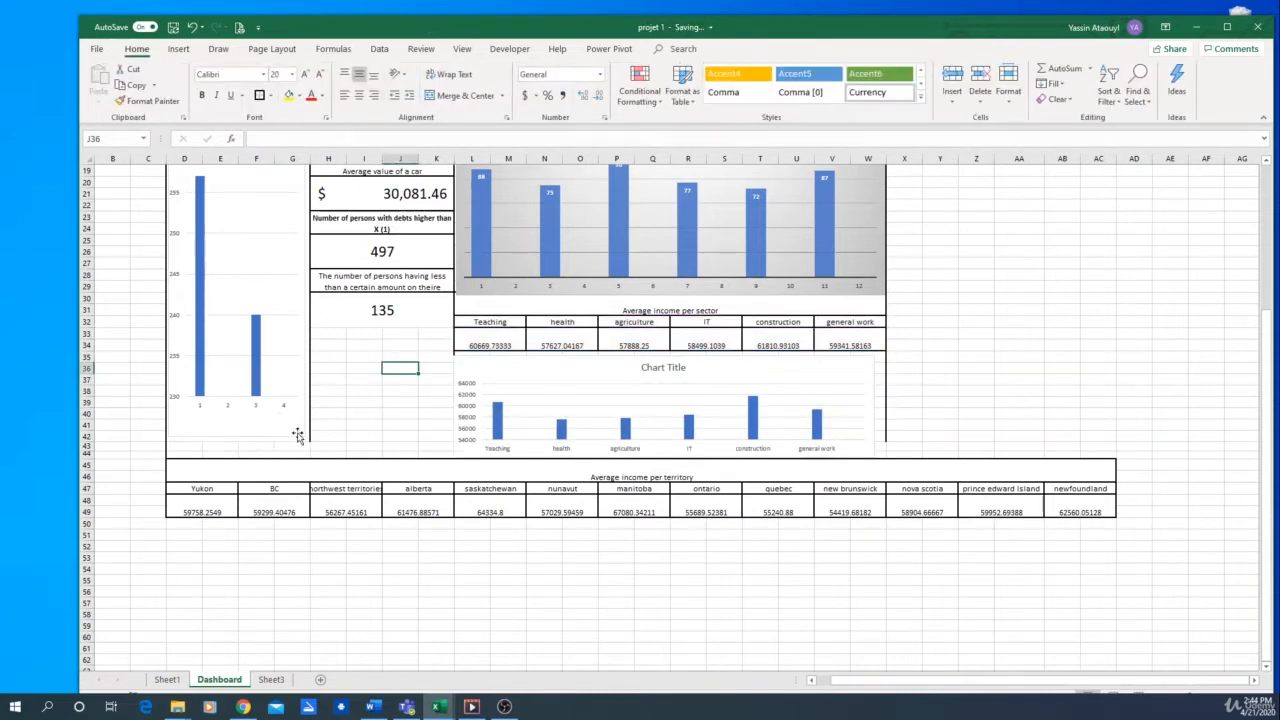
{"action": "left_click_drag", "start_coordinate": [90, 458], "coordinate": [76, 537]}
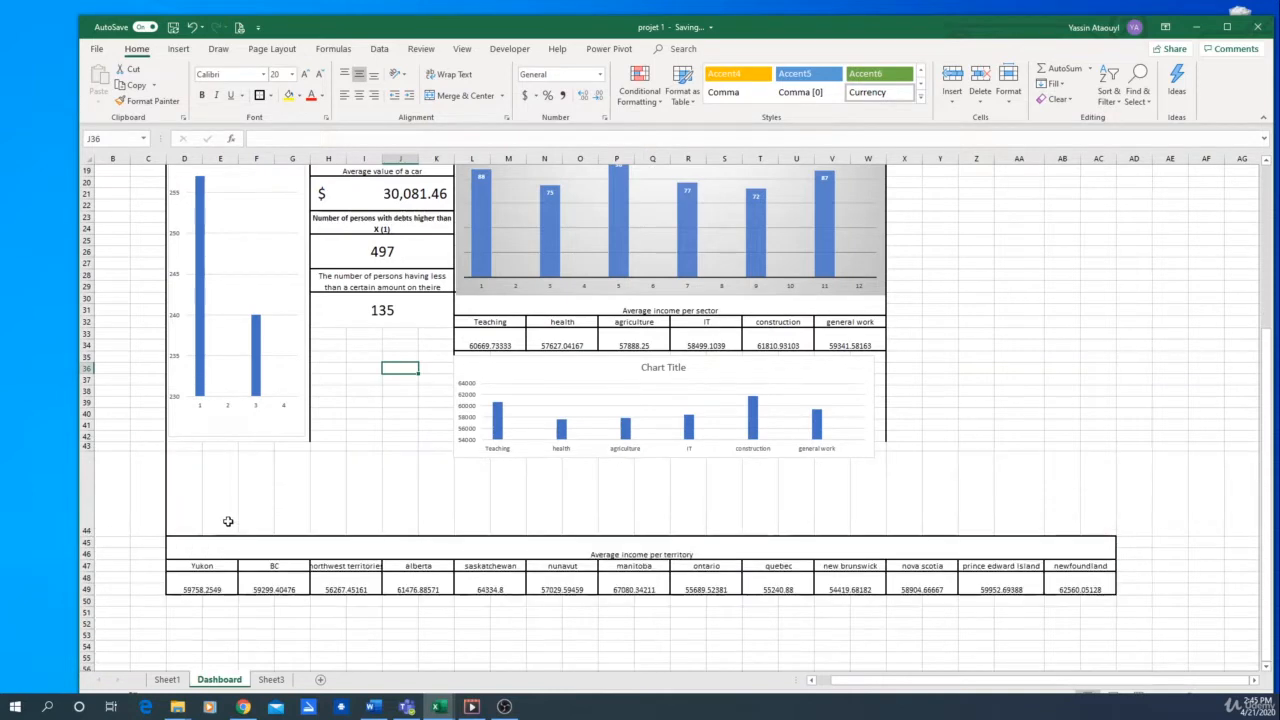
{"action": "left_click_drag", "start_coordinate": [84, 450], "coordinate": [84, 460]}
{"action": "left_click", "coordinate": [395, 380]}
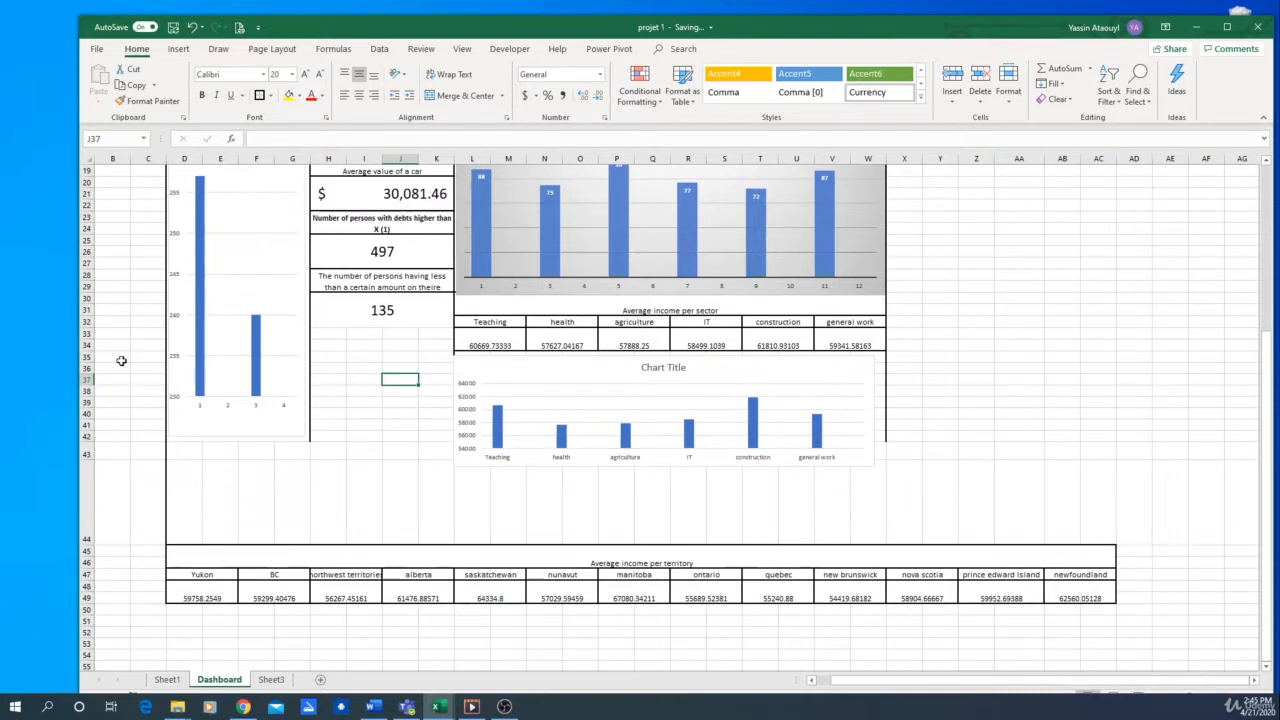
Stretch the sector chart down to the territory table and widen it on both sides to fill the sector table's width
{"action": "left_click", "coordinate": [454, 465]}
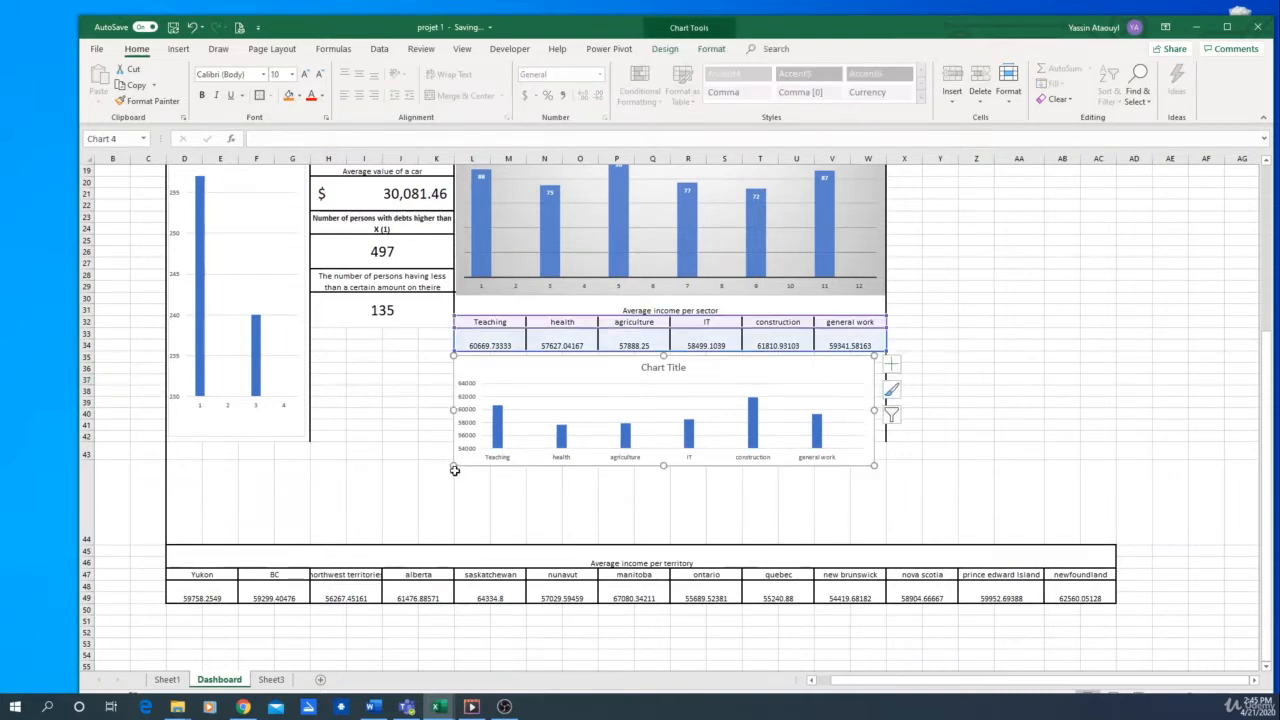
{"action": "left_click_drag", "start_coordinate": [453, 466], "coordinate": [459, 540]}
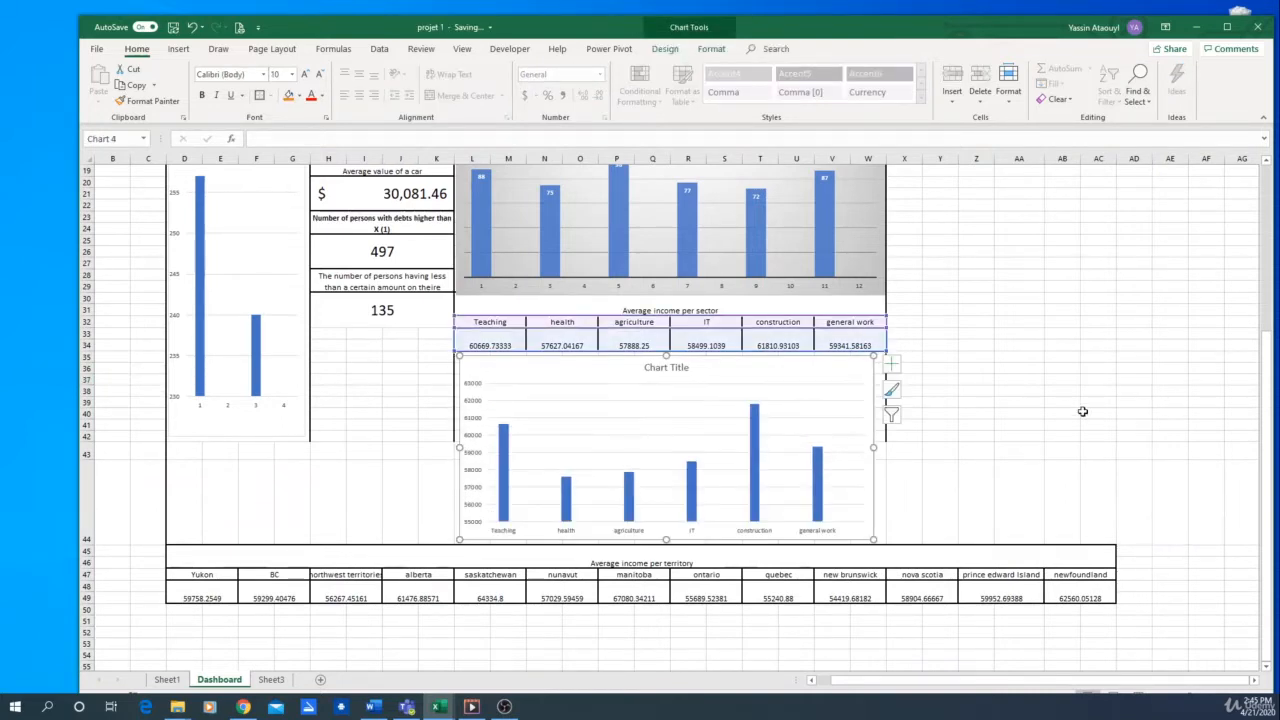
{"action": "left_click", "coordinate": [1090, 411]}
{"action": "left_click", "coordinate": [863, 431]}
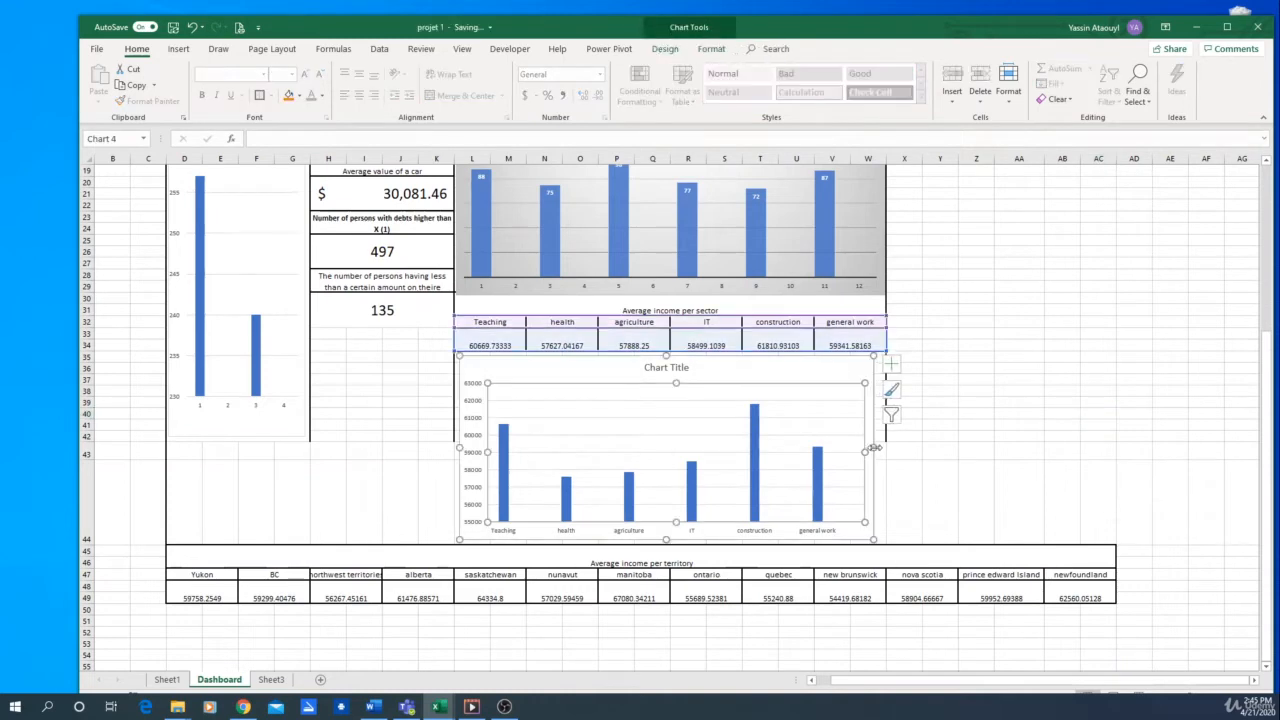
{"action": "left_click_drag", "start_coordinate": [875, 447], "coordinate": [881, 447]}
{"action": "left_click_drag", "start_coordinate": [455, 450], "coordinate": [450, 447]}
{"action": "left_click", "coordinate": [1062, 345]}
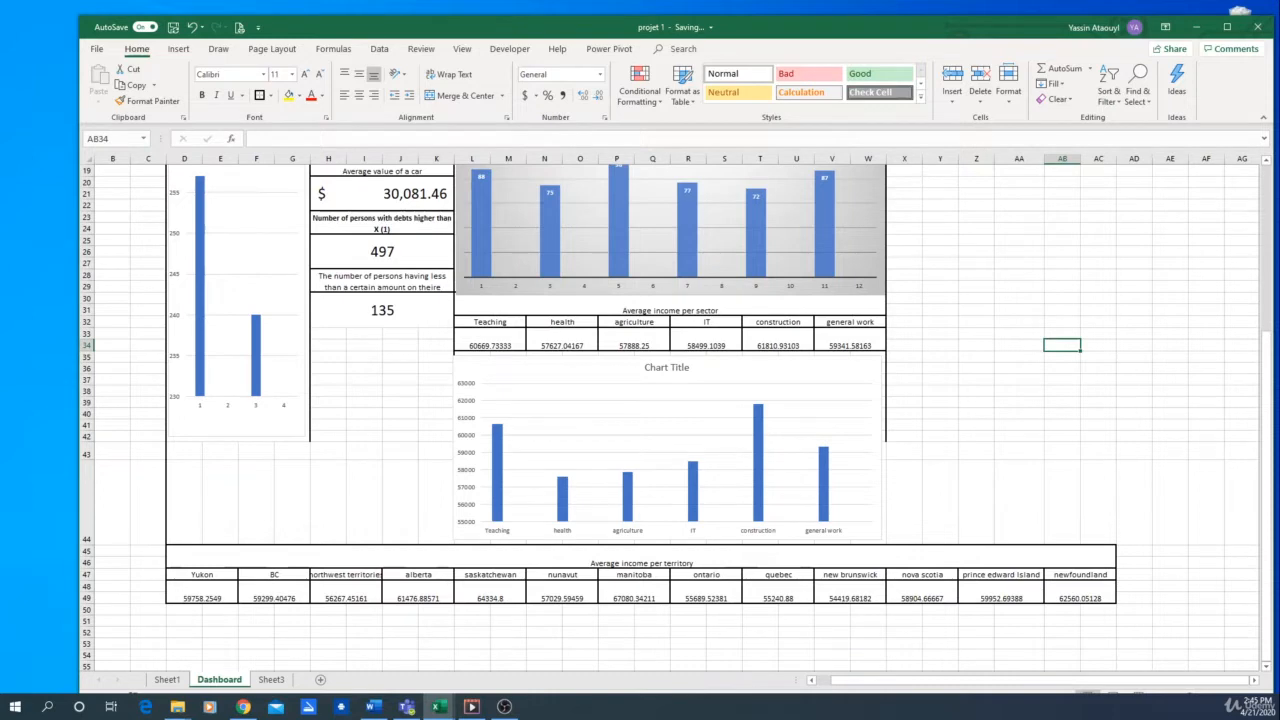
Copy the mortgage label and its value block H28:K32 and paste it at H33 and H38
{"action": "left_click", "coordinate": [356, 279]}
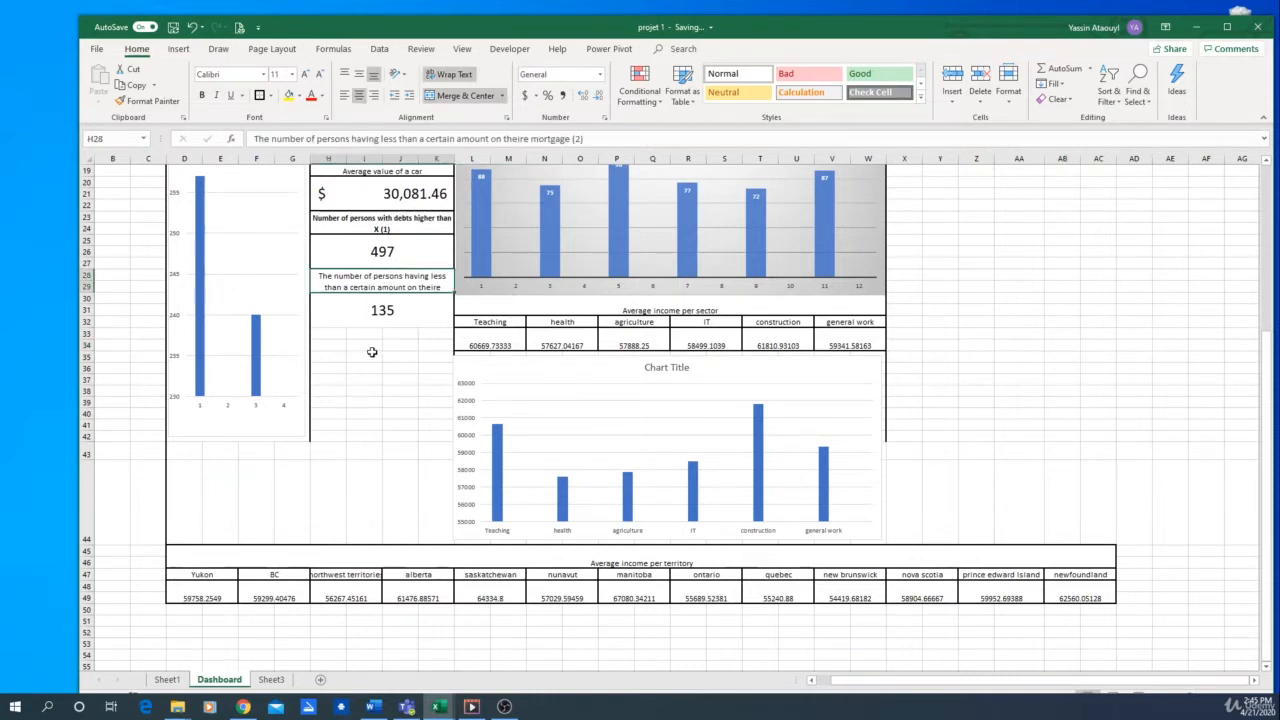
{"action": "left_click_drag", "start_coordinate": [330, 278], "coordinate": [340, 315]}
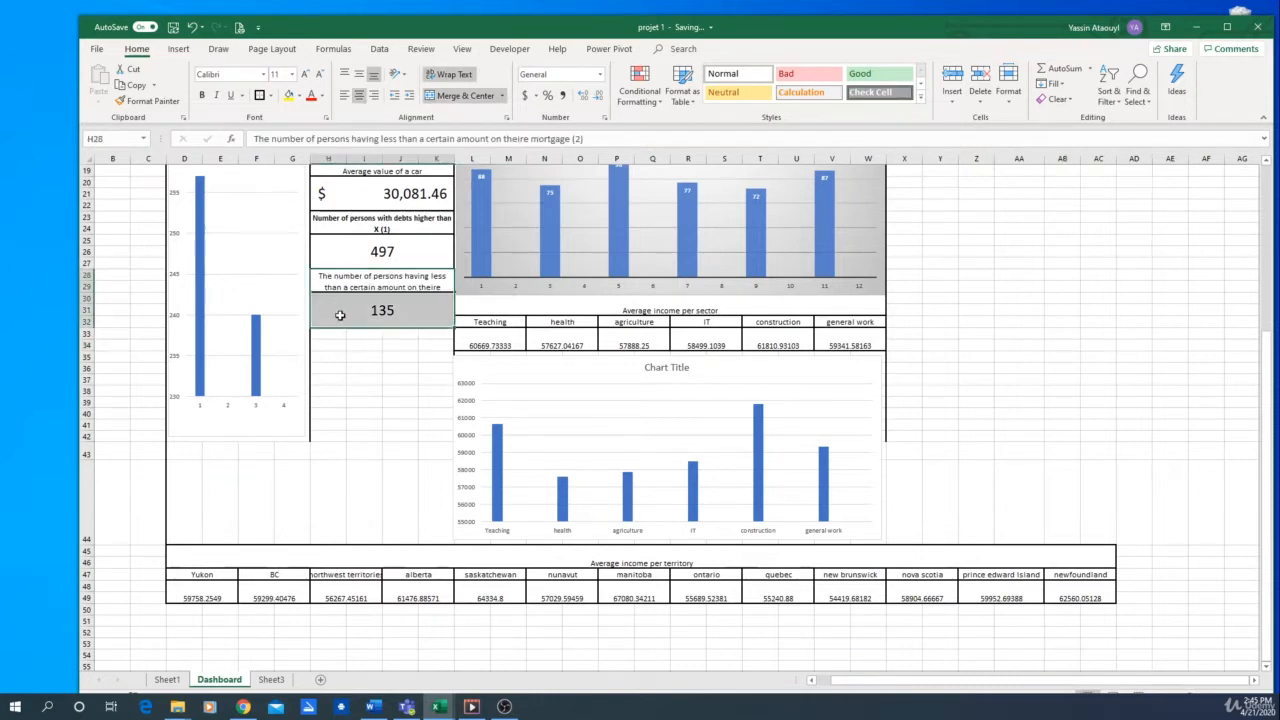
{"action": "key", "text": "ctrl+c"}
{"action": "left_click", "coordinate": [334, 337]}
{"action": "key", "text": "ctrl+v"}
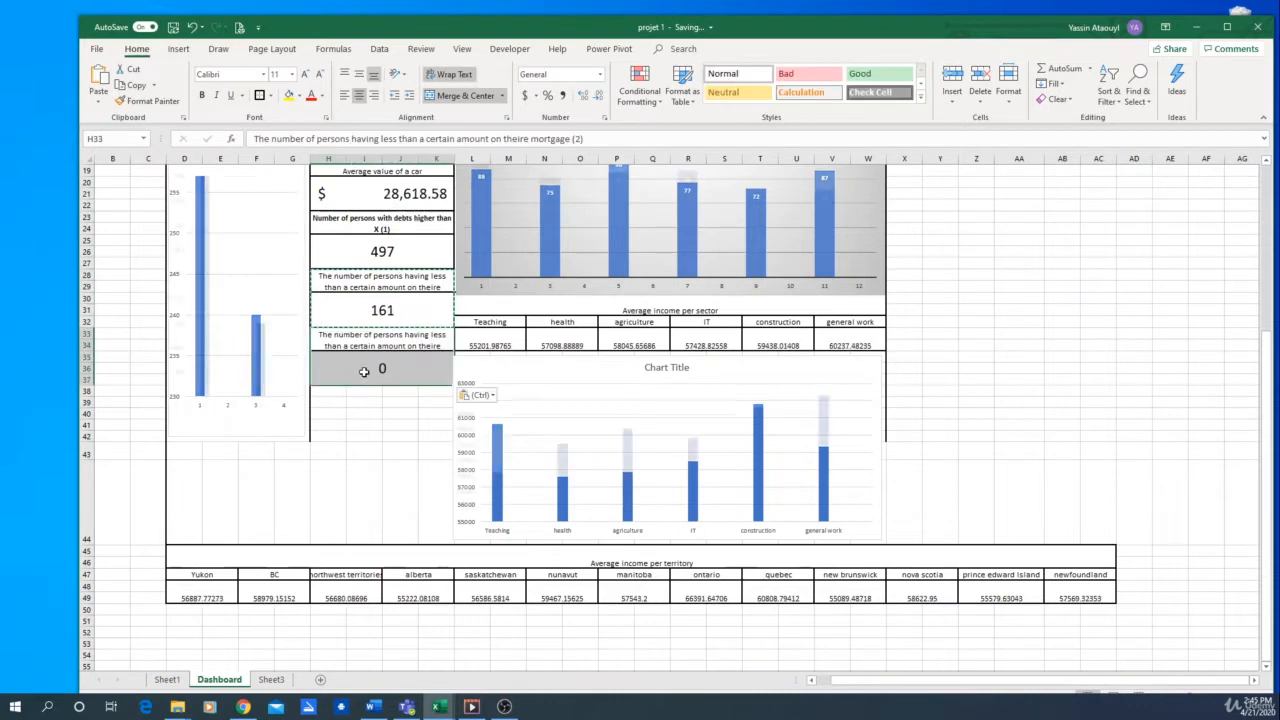
{"action": "left_click", "coordinate": [330, 395]}
{"action": "key", "text": "ctrl+v"}
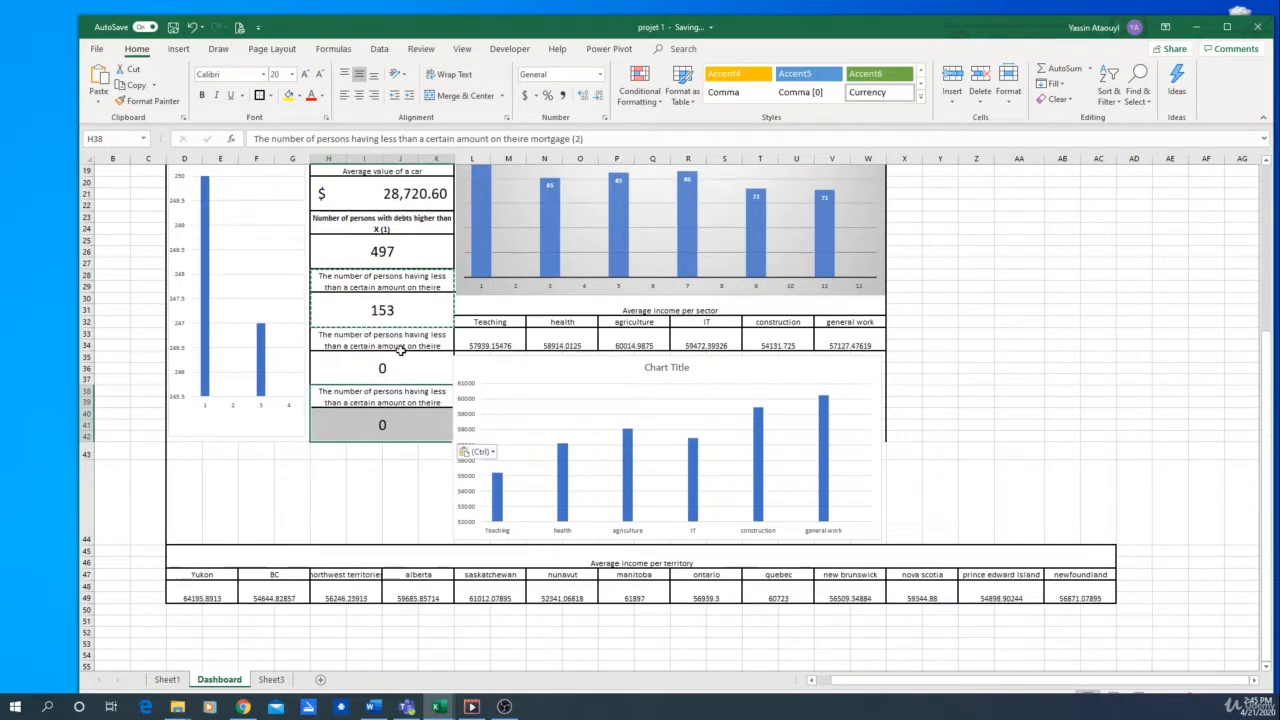
Replace the label in H33 with "% of people having higher debts than there income"
{"action": "left_click", "coordinate": [405, 345]}
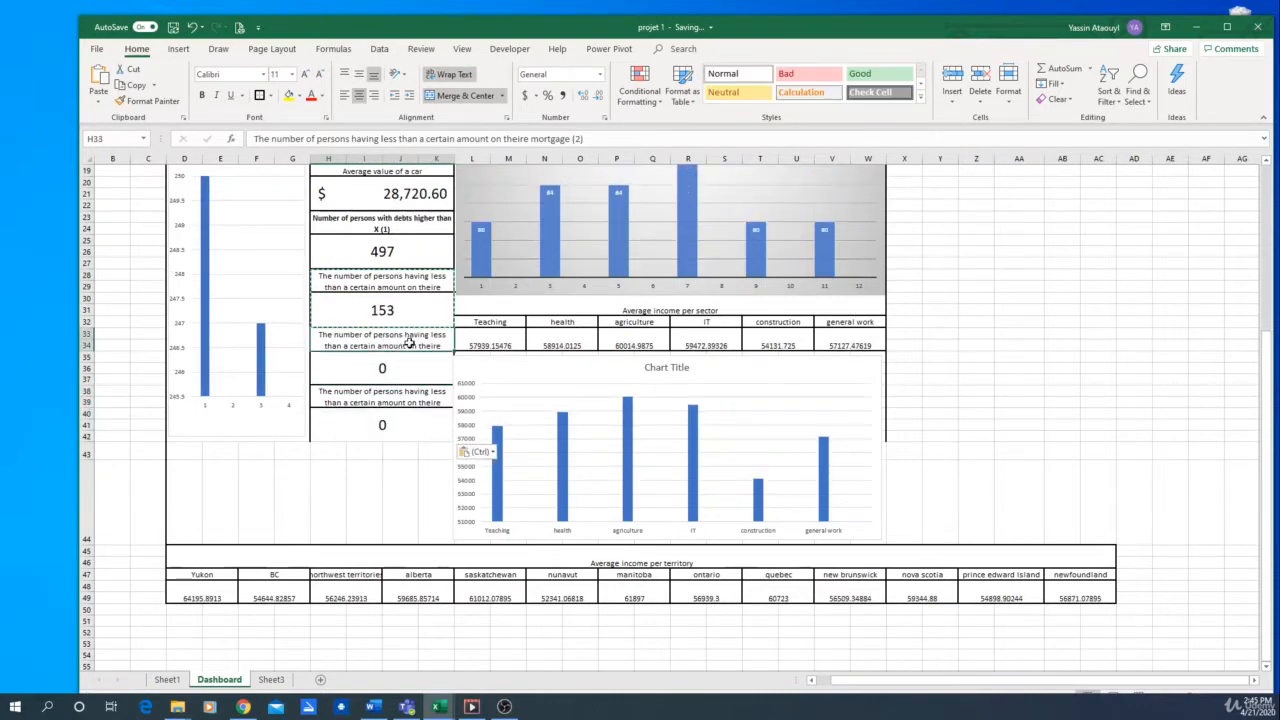
{"action": "type", "text": "% of people having"}
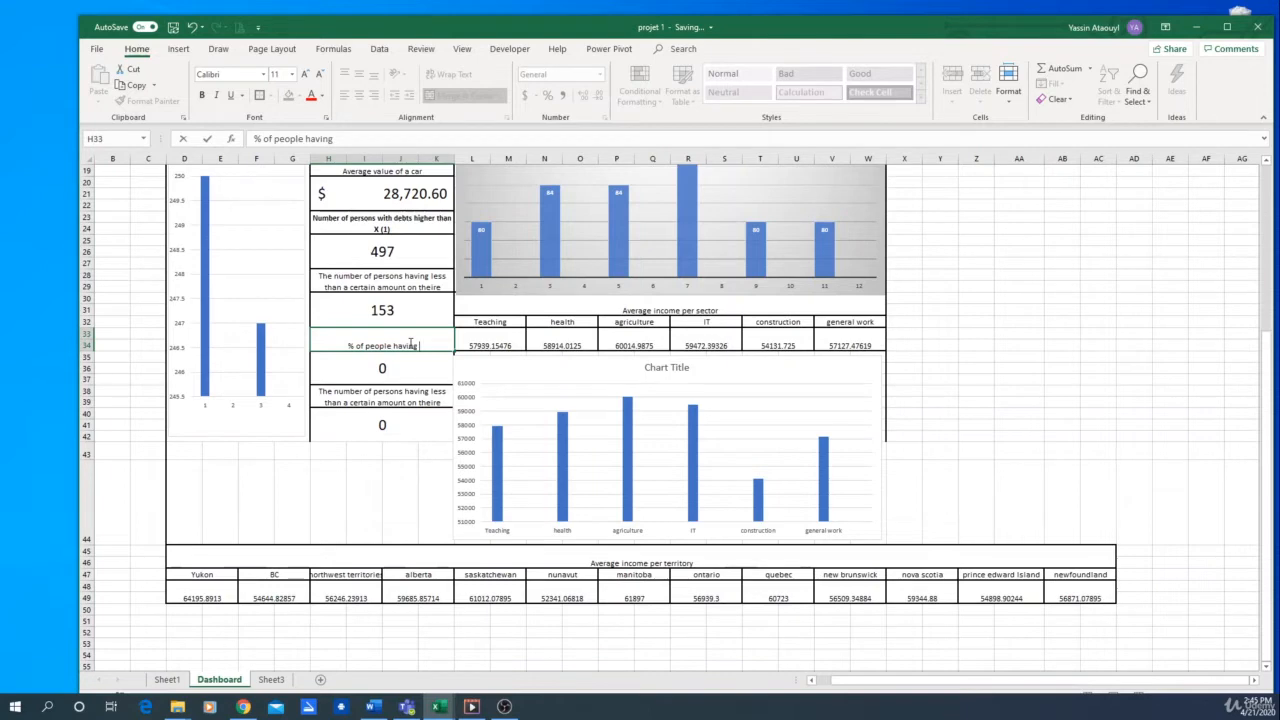
{"action": "type", "text": " higher debts"}
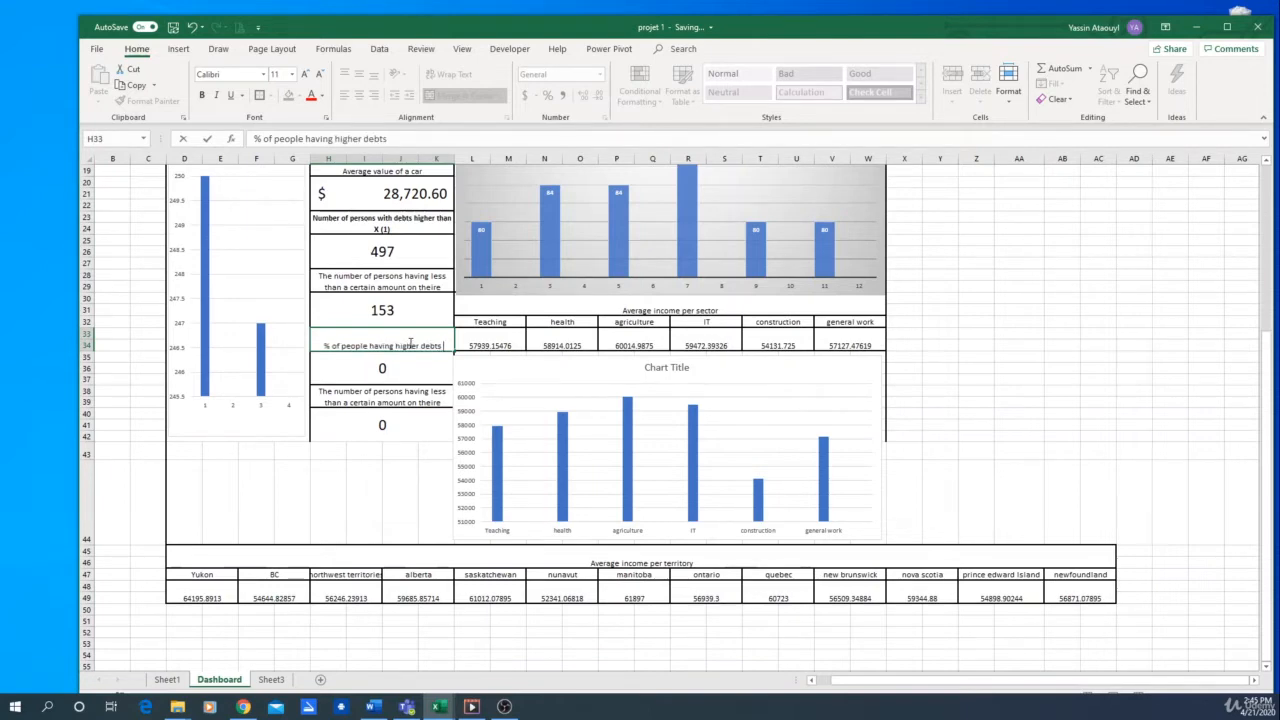
{"action": "type", "text": " the"}
{"action": "type", "text": "n ther"}
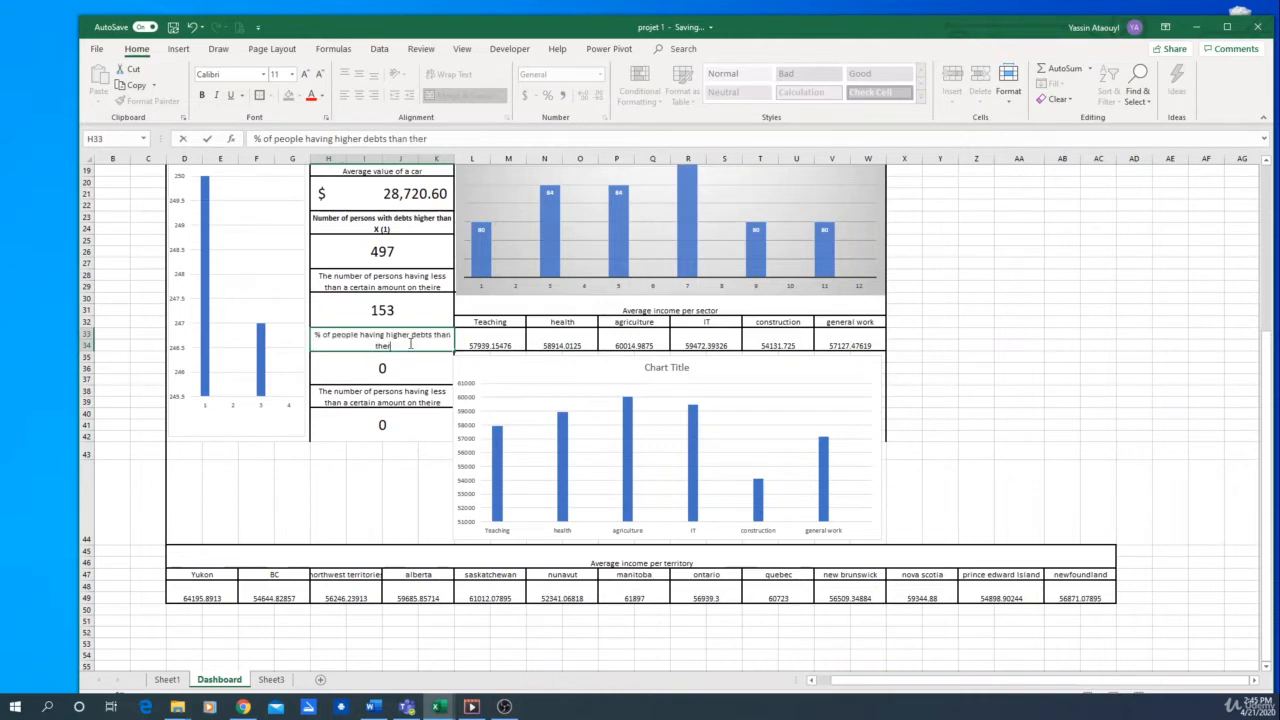
{"action": "type", "text": "e income"}
{"action": "key", "text": "Return"}
{"action": "key", "text": "Return"}
Replace the label in H38 with "Average age of people having more X$ of net worth"
{"action": "type", "text": "Av"}
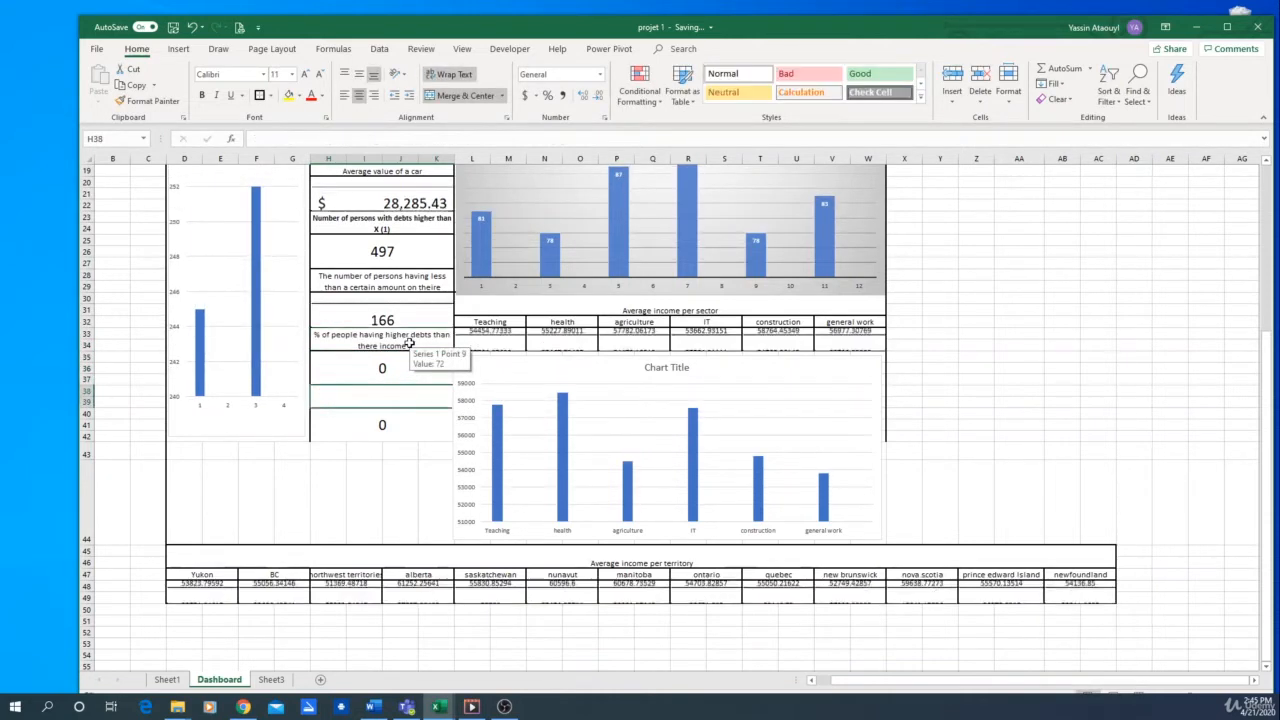
{"action": "type", "text": "erage"}
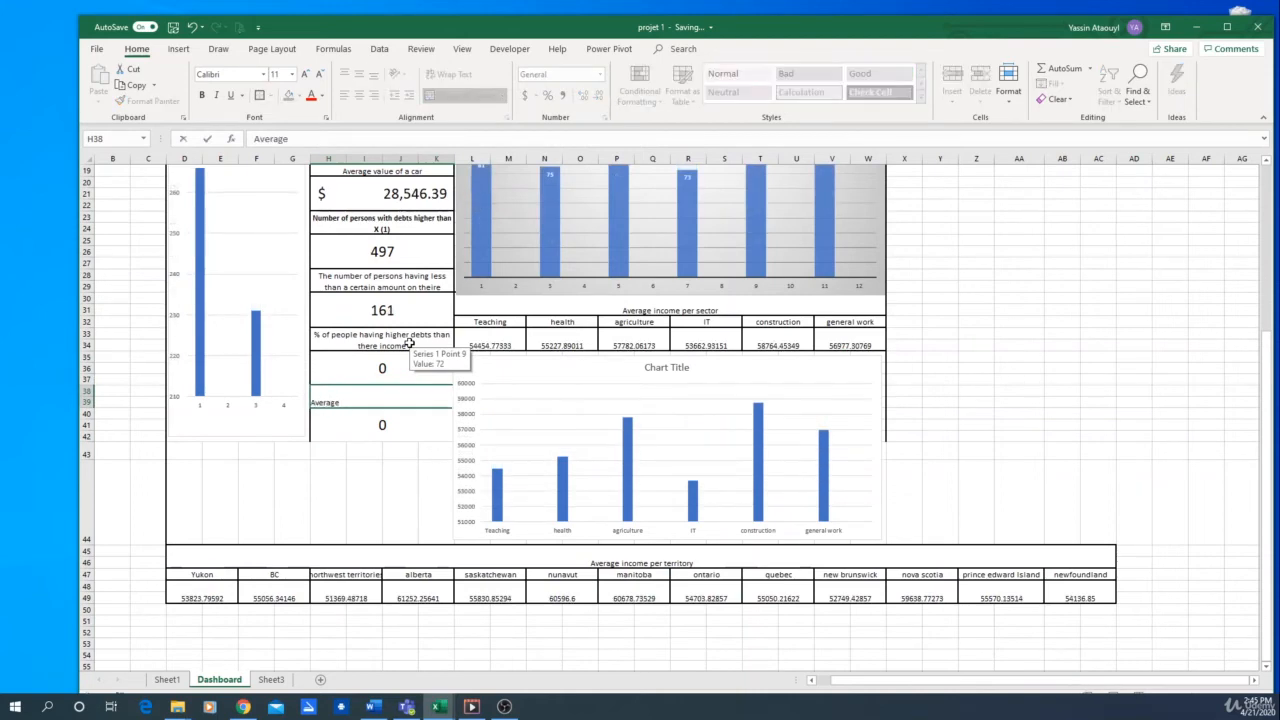
{"action": "type", "text": " aGE"}
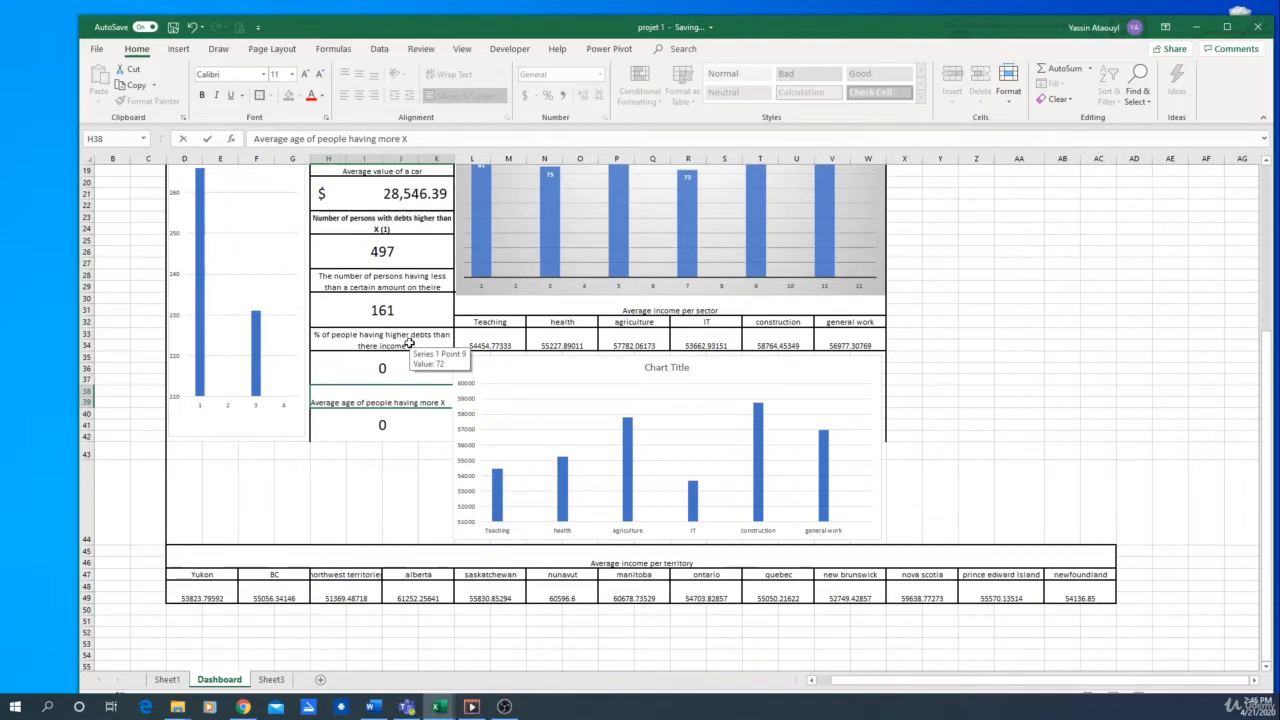
{"action": "type", "text": "of net"}
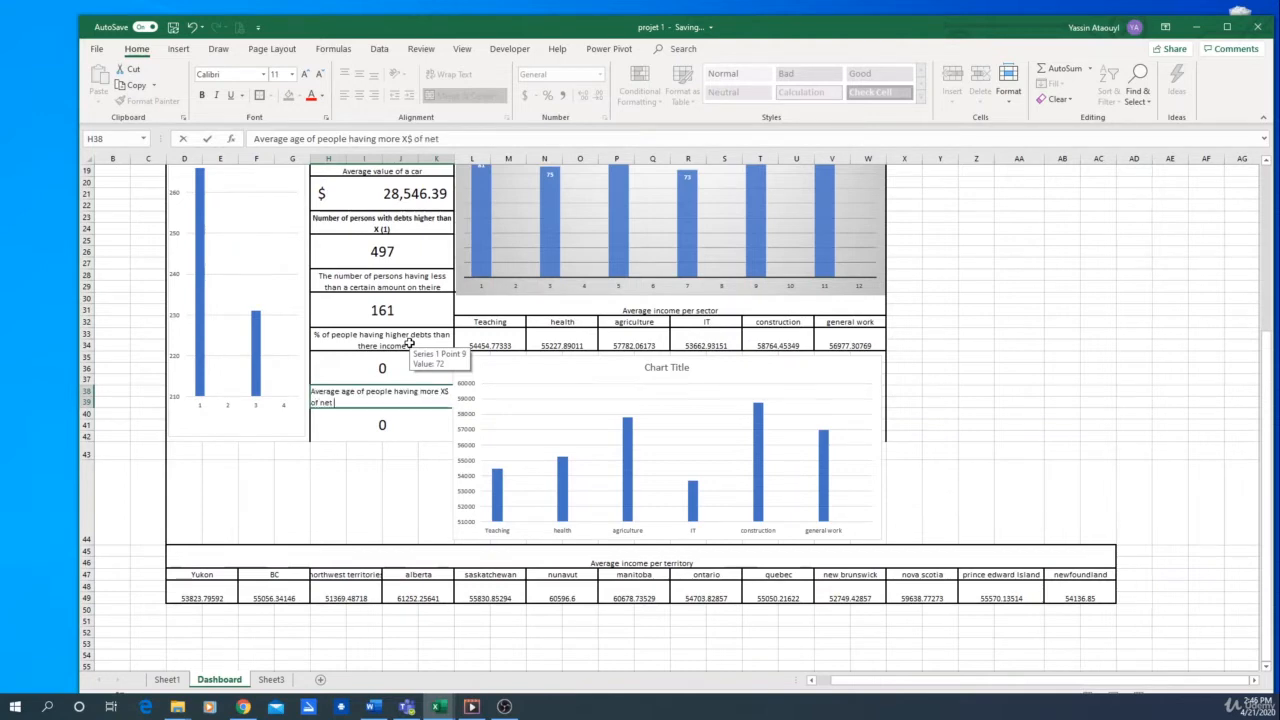
{"action": "type", "text": " worth"}
{"action": "key", "text": "Return"}
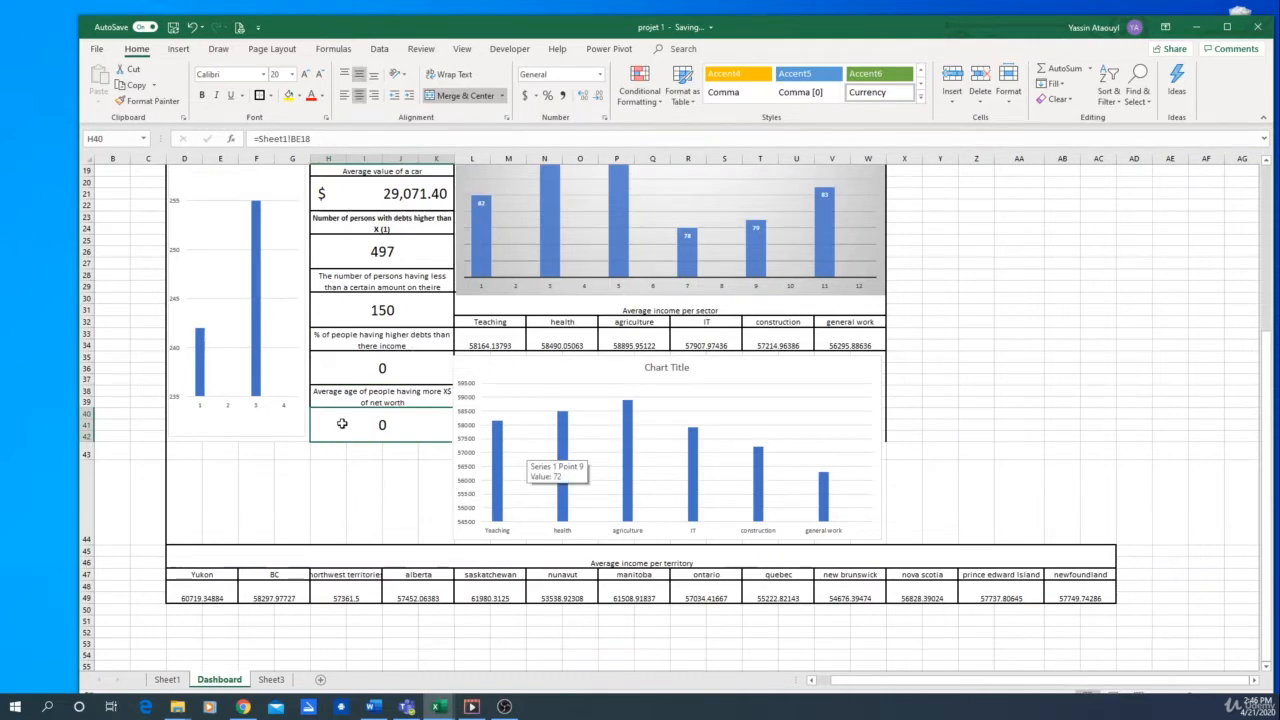
Link the value under the higher debts percentage label to cell CA7 of Sheet1
{"action": "left_click", "coordinate": [386, 368]}
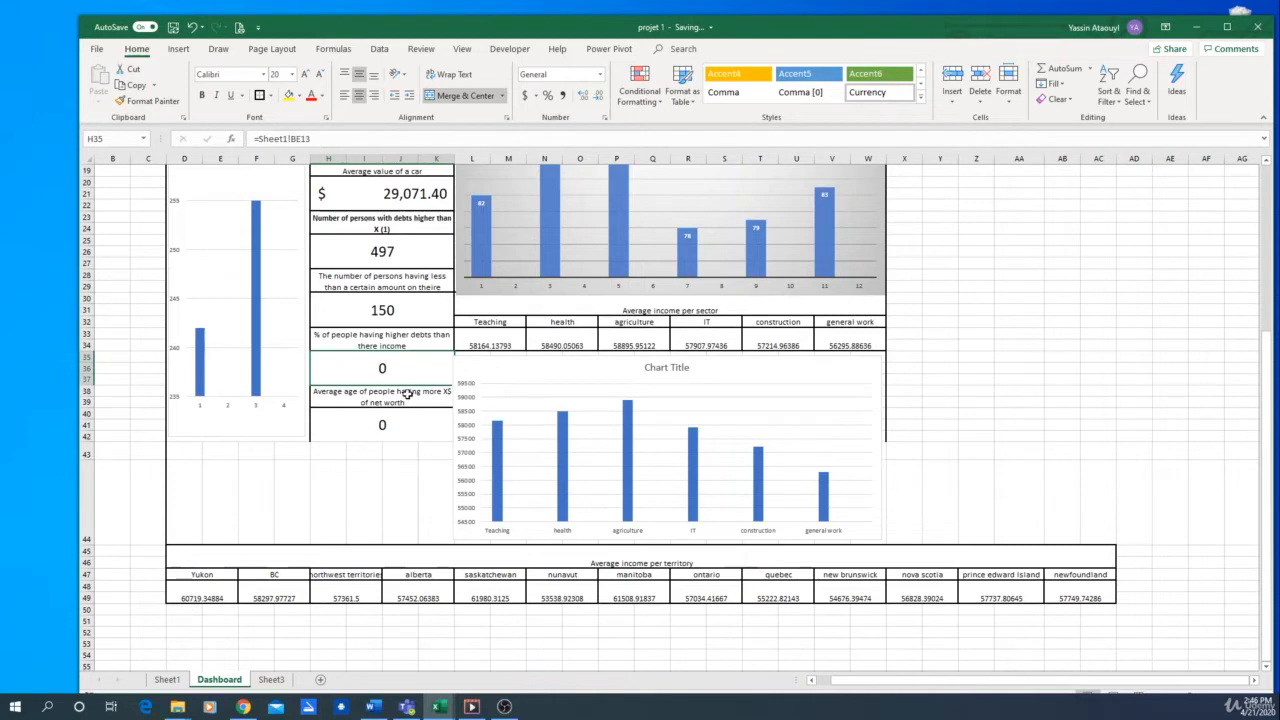
{"action": "type", "text": "="}
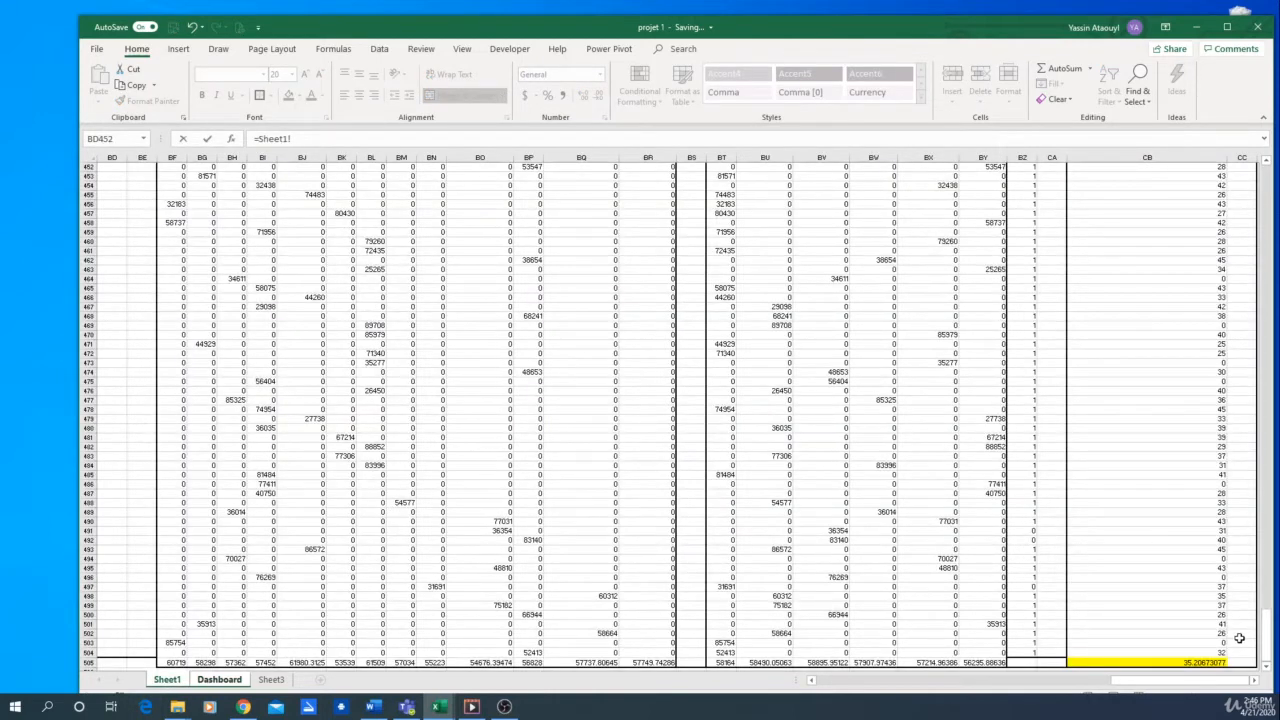
{"action": "left_click", "coordinate": [1190, 663]}
{"action": "left_click_drag", "start_coordinate": [1269, 638], "coordinate": [1270, 165]}
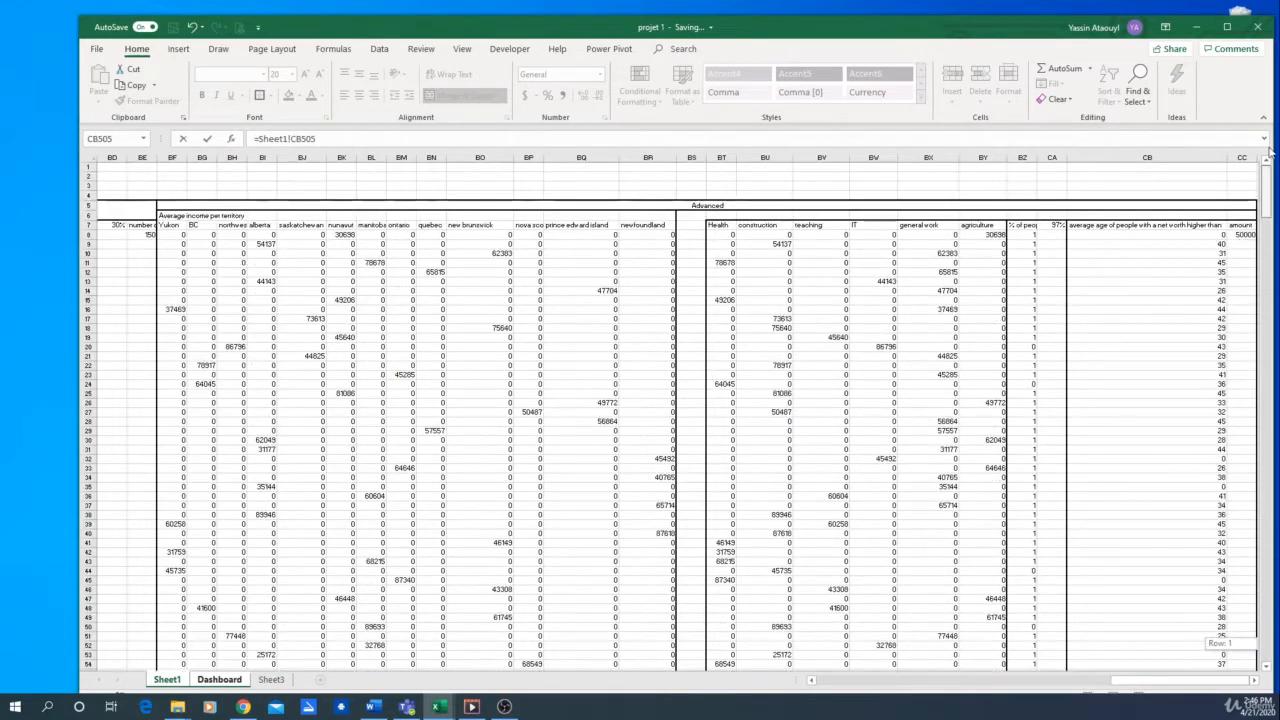
{"action": "left_click", "coordinate": [1053, 226]}
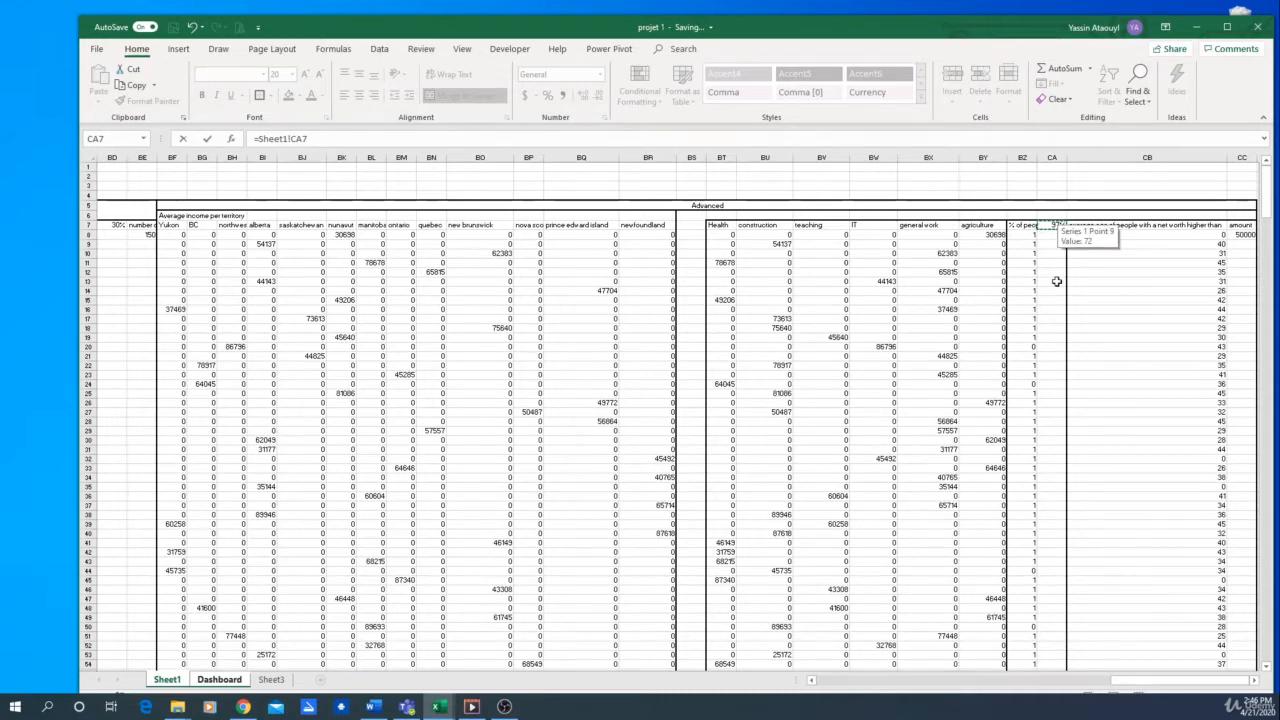
{"action": "key", "text": "Return"}
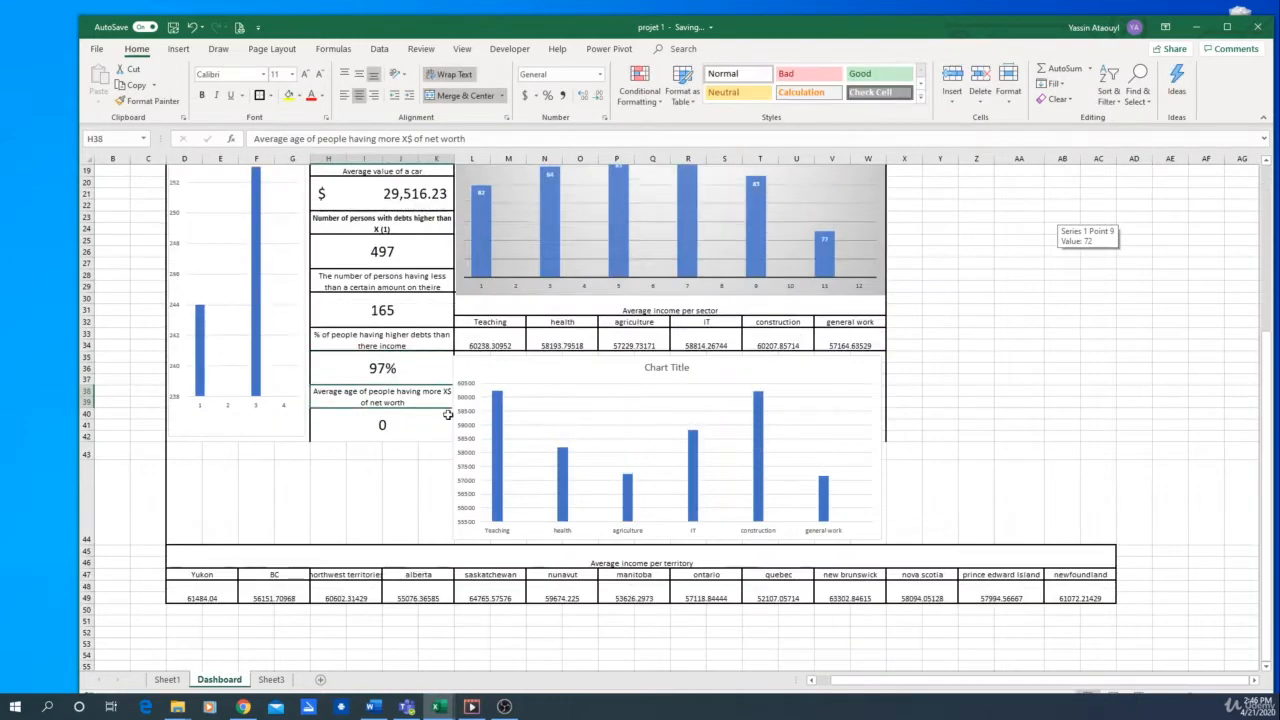
Link the value under the average age label to cell CB505 of Sheet1
{"action": "left_click", "coordinate": [377, 429]}
{"action": "type", "text": "="}
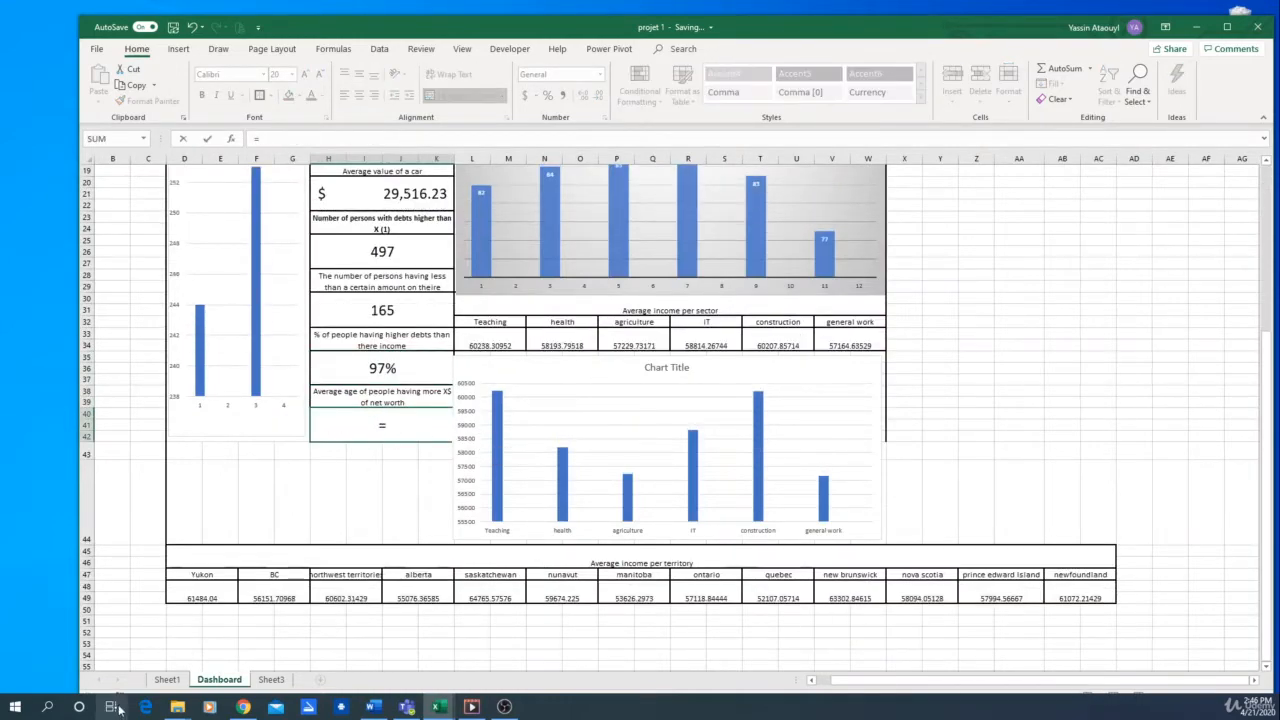
{"action": "left_click", "coordinate": [178, 683]}
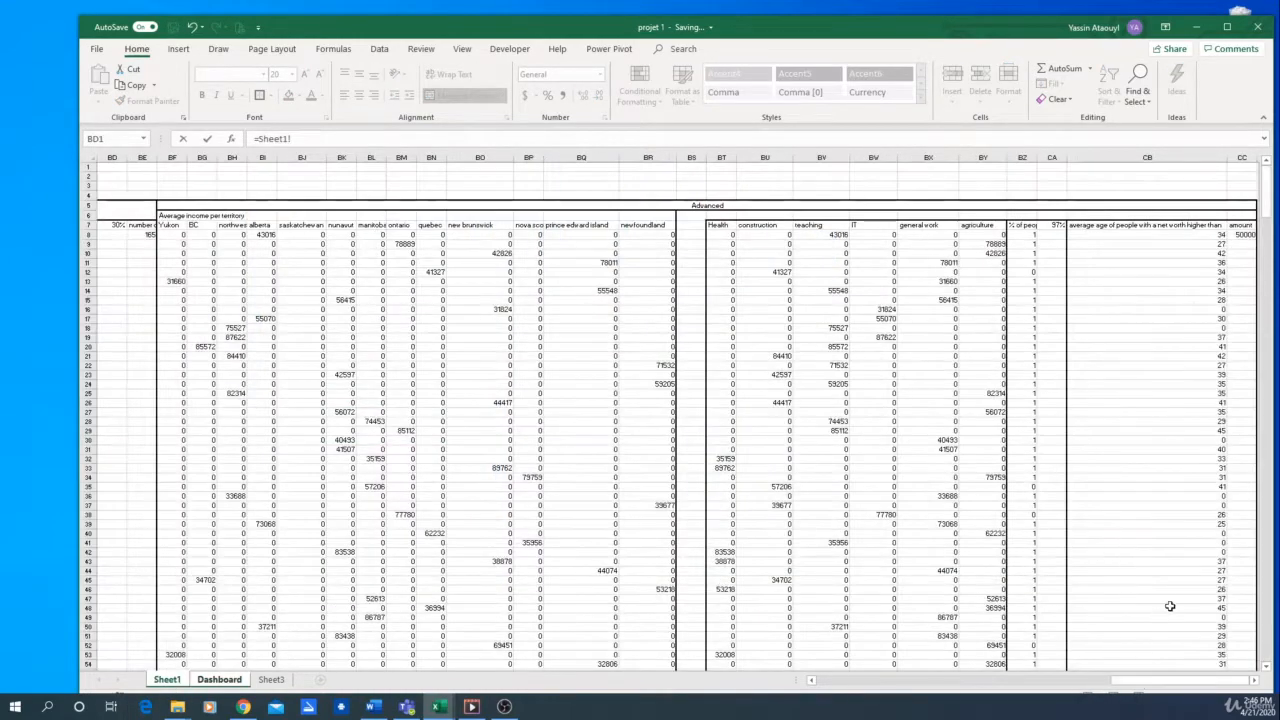
{"action": "scroll", "coordinate": [1168, 606], "scroll_direction": "down", "scroll_amount": 5}
{"action": "scroll", "coordinate": [1168, 600], "scroll_direction": "up", "scroll_amount": 5}
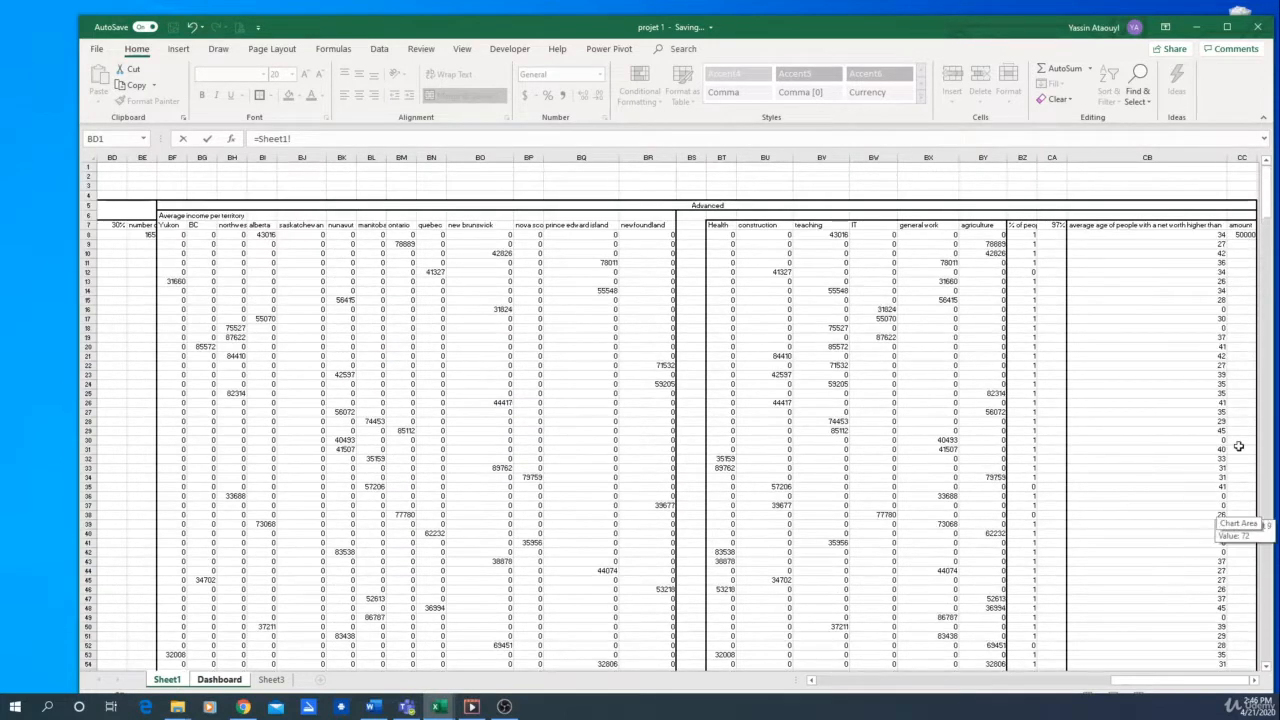
{"action": "left_click_drag", "start_coordinate": [1266, 195], "coordinate": [1264, 660]}
{"action": "left_click", "coordinate": [1168, 662]}
{"action": "key", "text": "Return"}
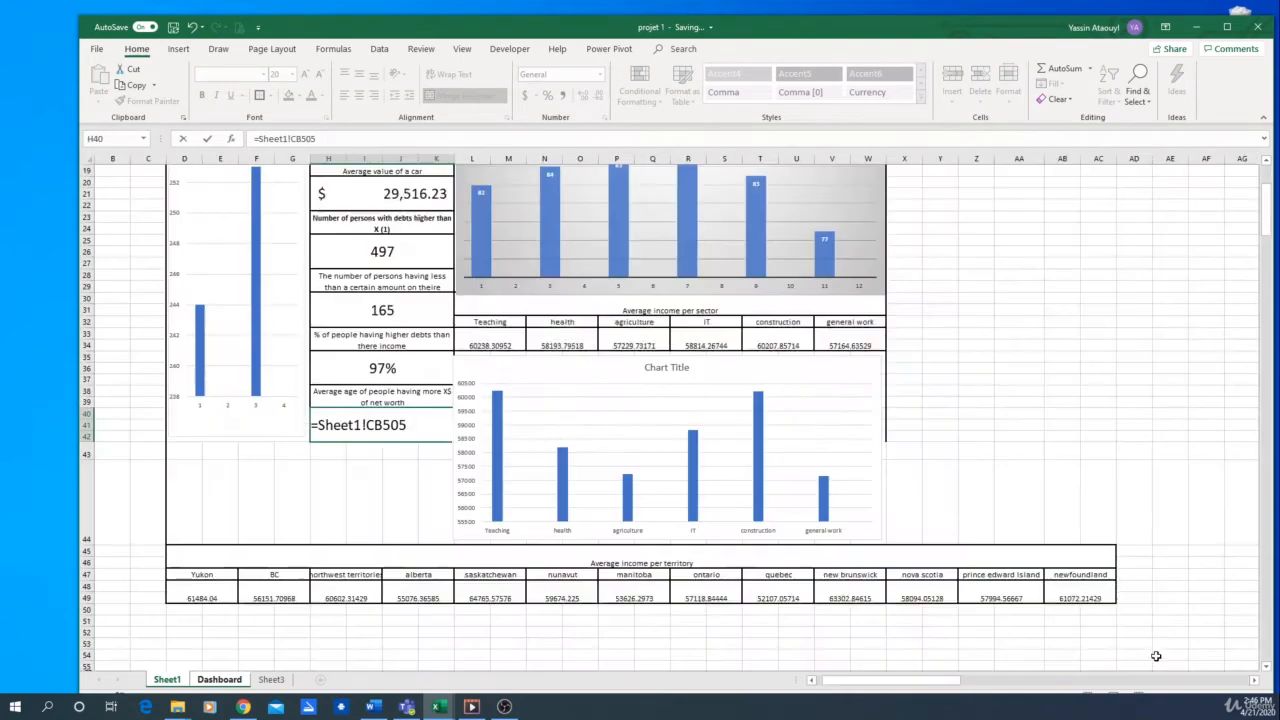
Append "(3)" to the label about the average age of people with more than X$ of net worth
{"action": "double_click", "coordinate": [414, 401]}
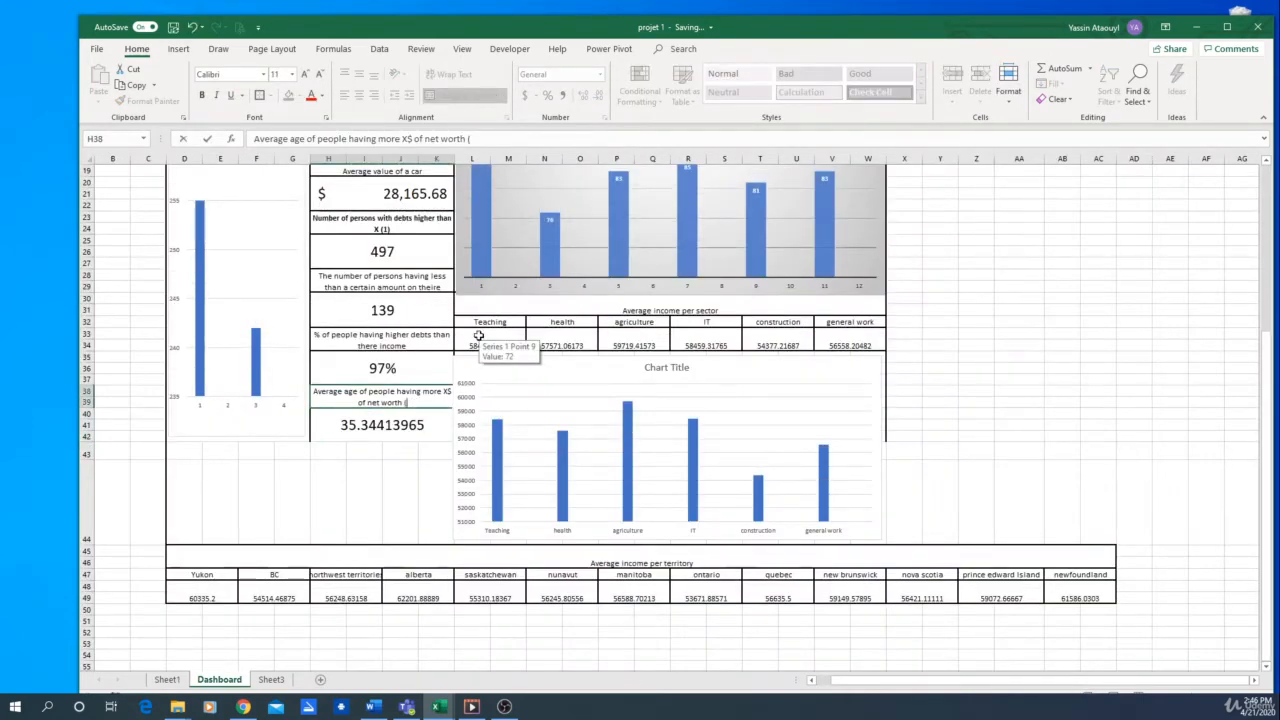
{"action": "type", "text": "(3)"}
{"action": "key", "text": "Return"}
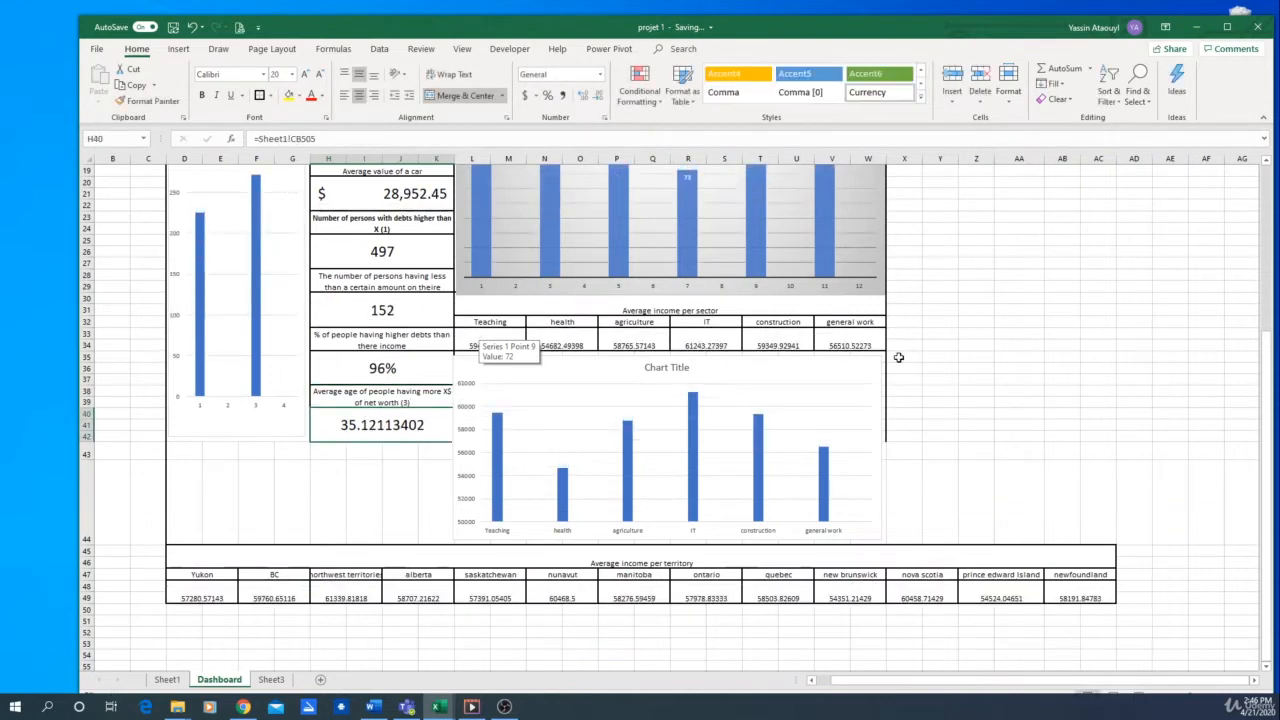
Narrow the average income per sector chart slightly from its left edge so it clears the indicator column
{"action": "left_click", "coordinate": [465, 372]}
{"action": "left_click_drag", "start_coordinate": [463, 357], "coordinate": [468, 358]}
{"action": "left_click", "coordinate": [1097, 378]}
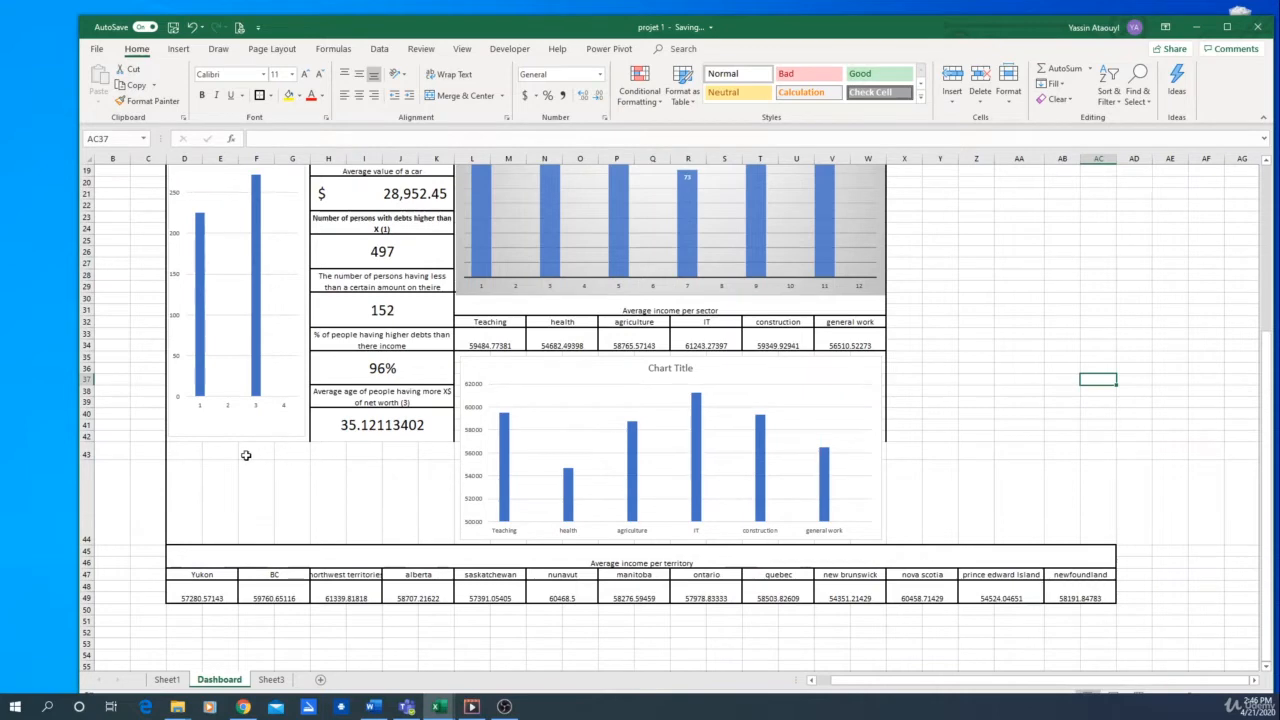
Merge and center the empty range D43:W44 above the average income per territory table
{"action": "left_click_drag", "start_coordinate": [193, 450], "coordinate": [878, 528]}
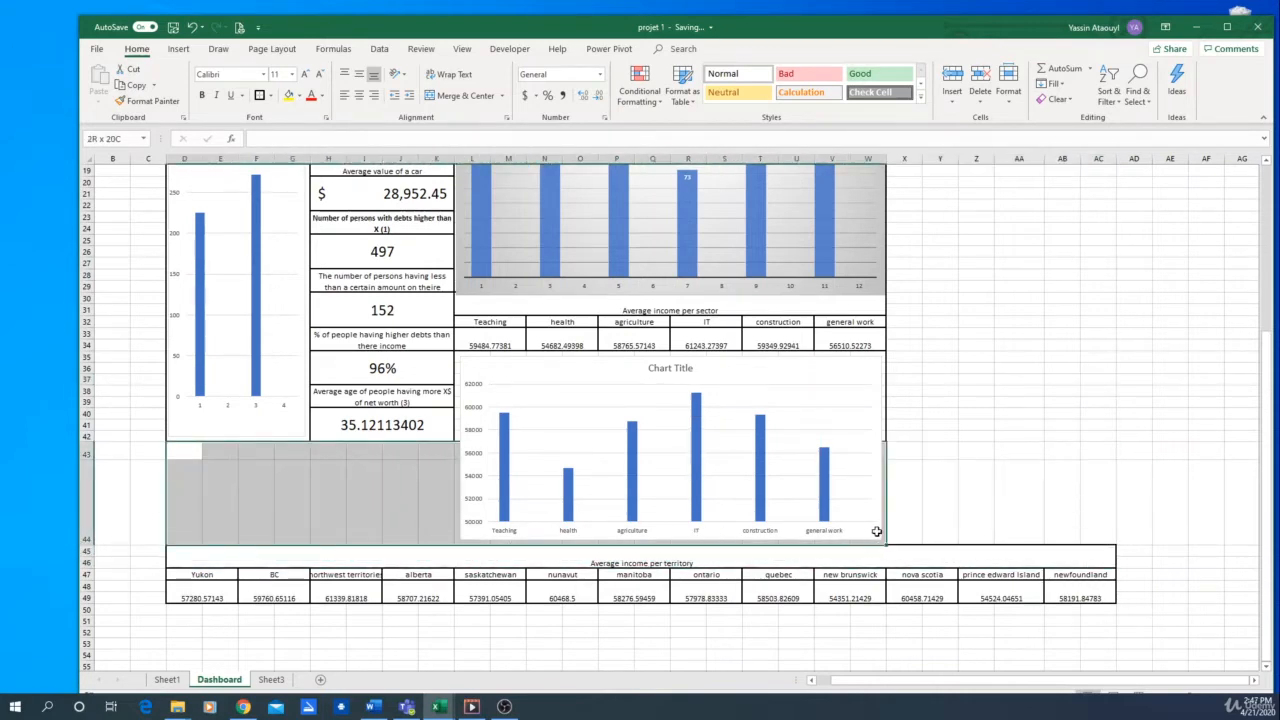
{"action": "left_click", "coordinate": [452, 97]}
{"action": "left_click", "coordinate": [1019, 480]}
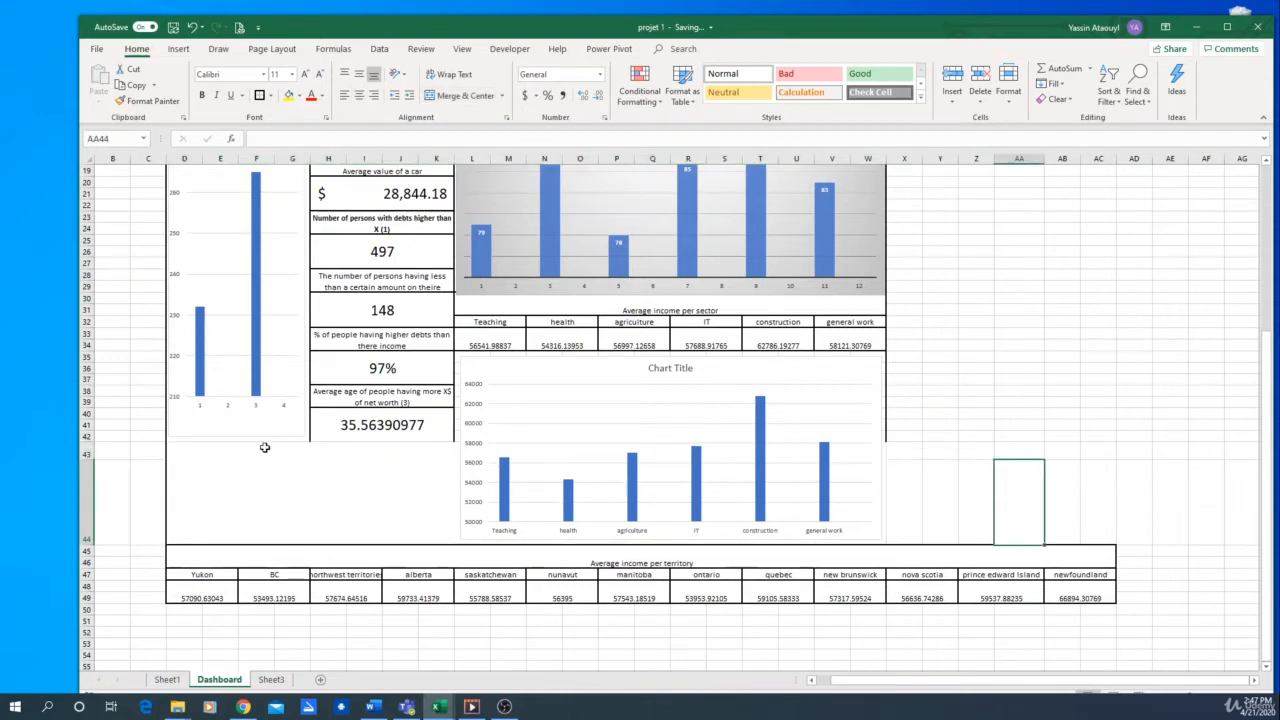
Apply thick outside borders to the merged block behind the men versus women chart
{"action": "left_click", "coordinate": [300, 440]}
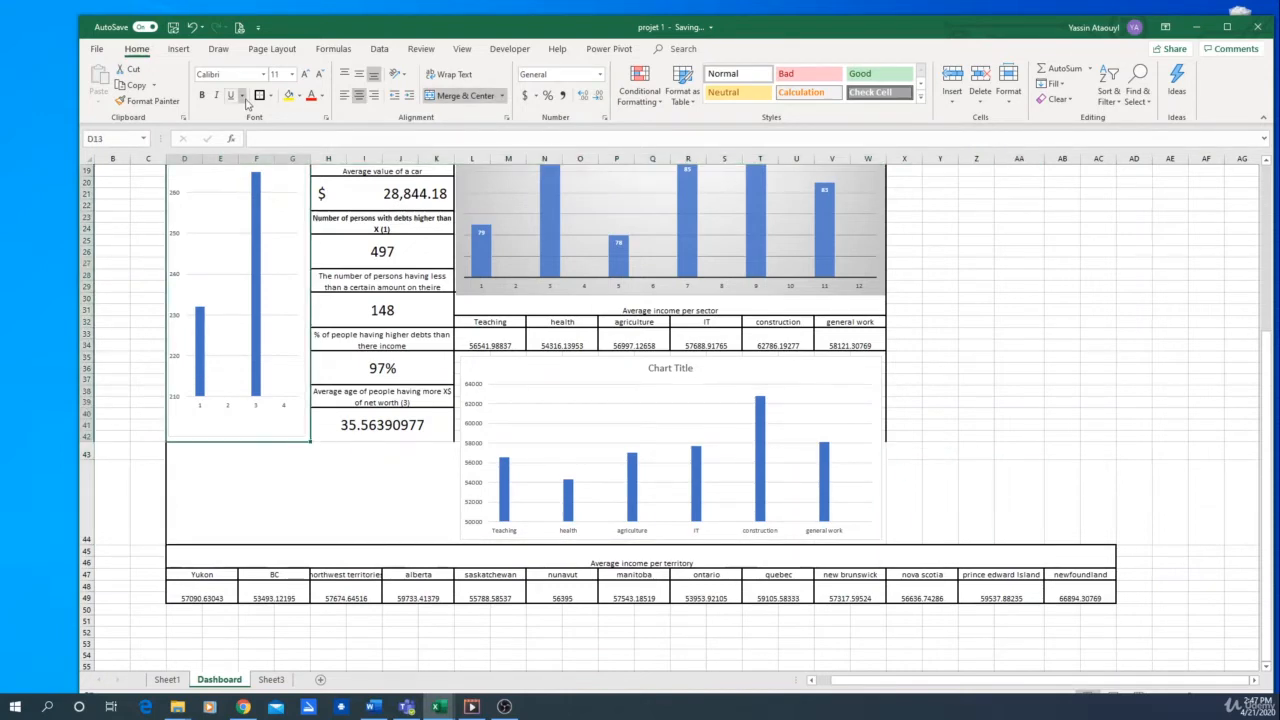
{"action": "scroll", "coordinate": [446, 606], "scroll_direction": "up", "scroll_amount": 6}
{"action": "scroll", "coordinate": [491, 585], "scroll_direction": "down", "scroll_amount": 9}
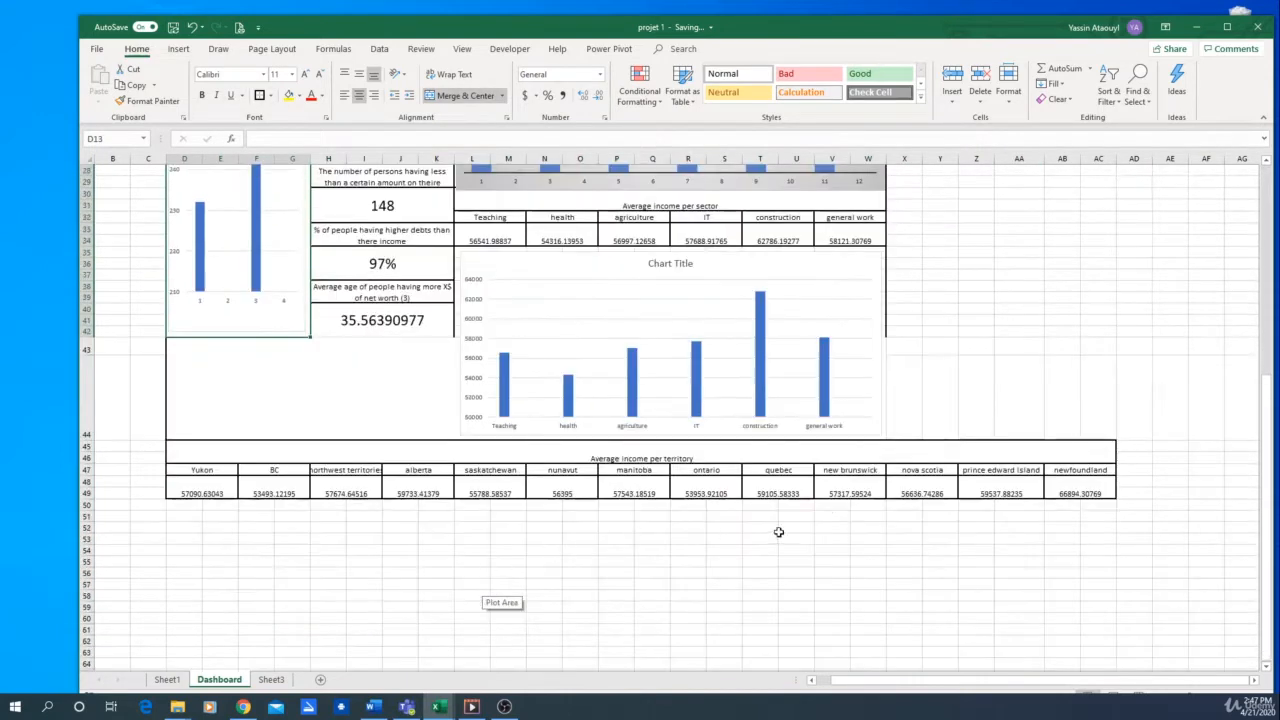
{"action": "left_click", "coordinate": [890, 412]}
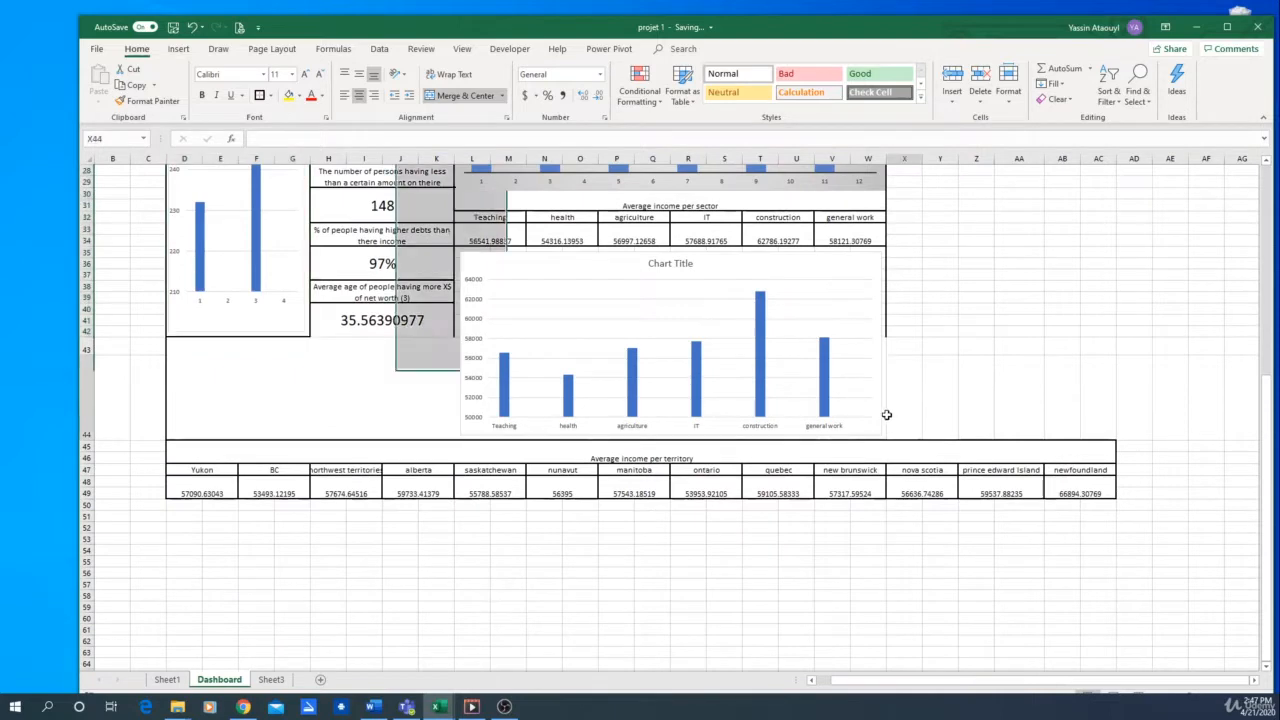
{"action": "left_click", "coordinate": [884, 245]}
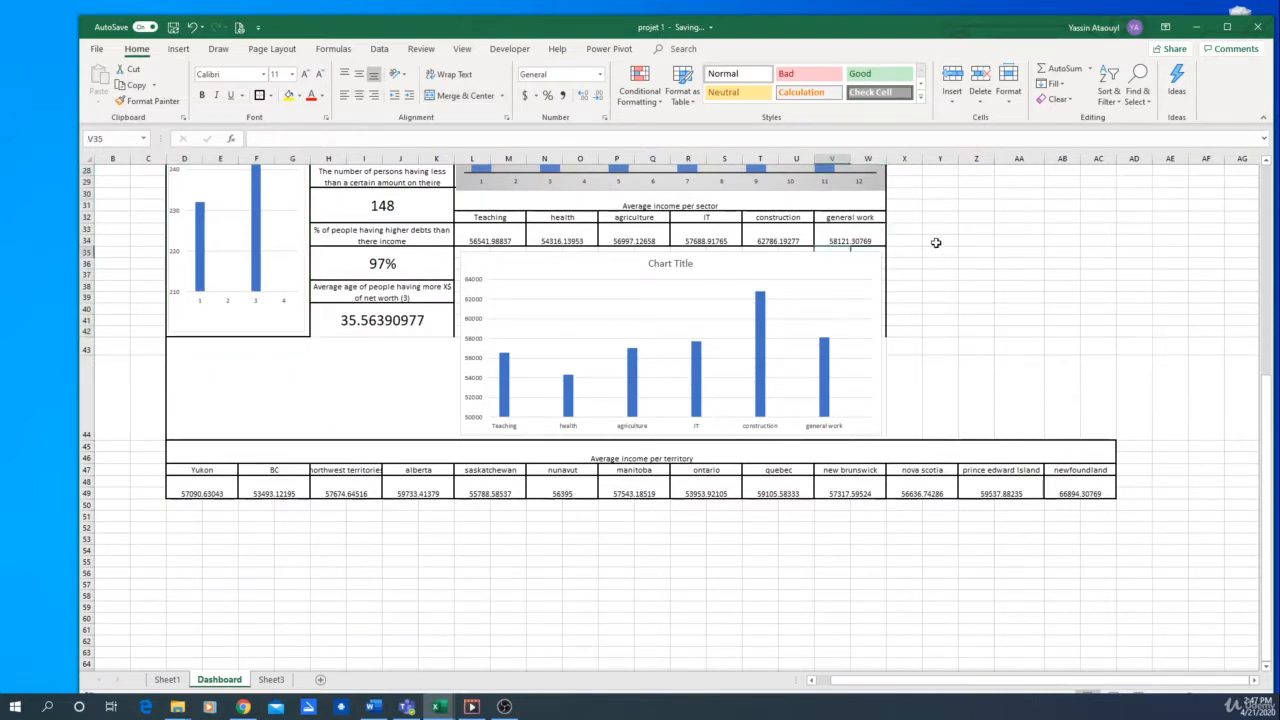
{"action": "key", "text": "Left"}
{"action": "key", "text": "Left"}
{"action": "key", "text": "Left"}
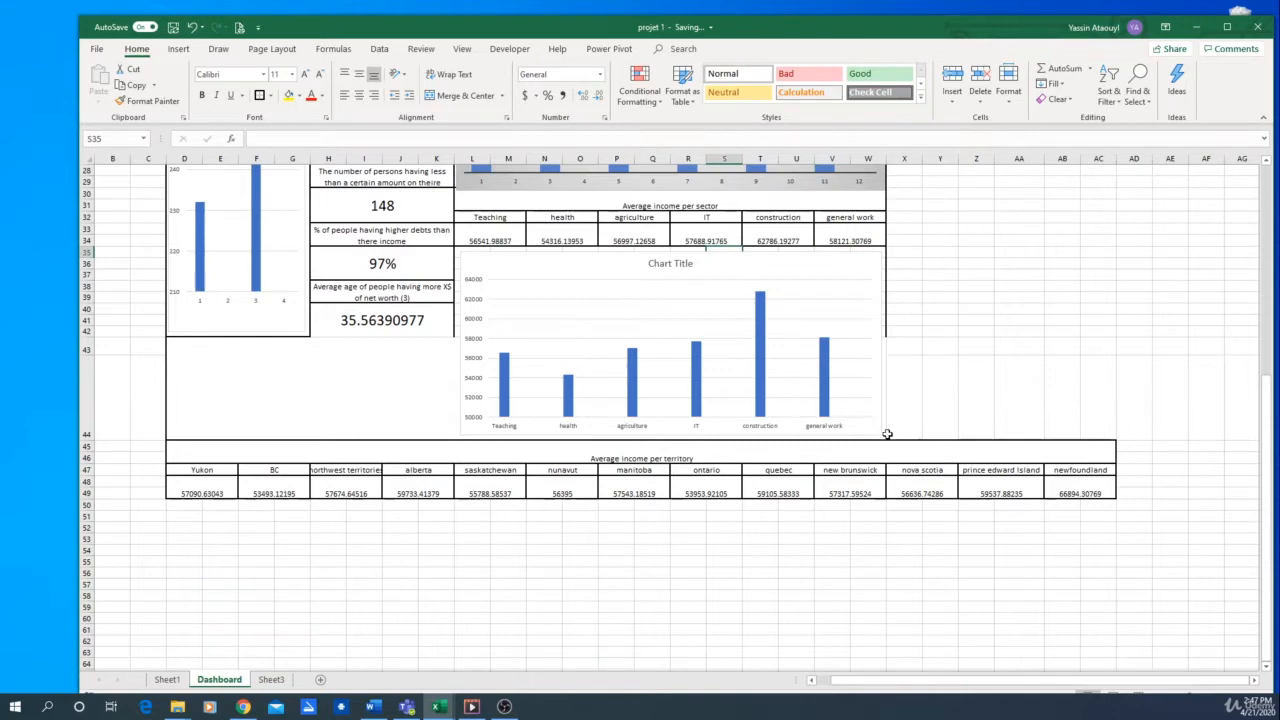
{"action": "left_click_drag", "start_coordinate": [886, 434], "coordinate": [538, 269]}
{"action": "left_click", "coordinate": [1134, 287]}
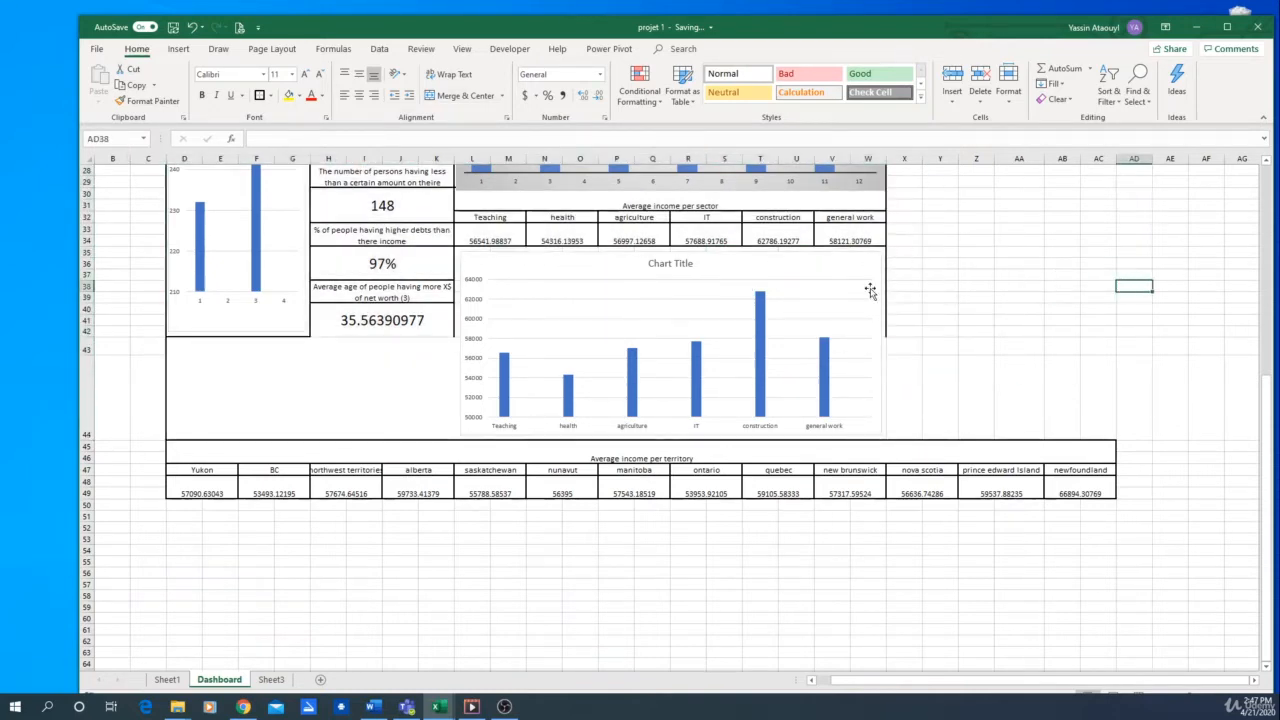
Move the sector income chart aside and apply thick outside borders to L35:W42 and the merged block D43:W44
{"action": "left_click_drag", "start_coordinate": [853, 266], "coordinate": [376, 287]}
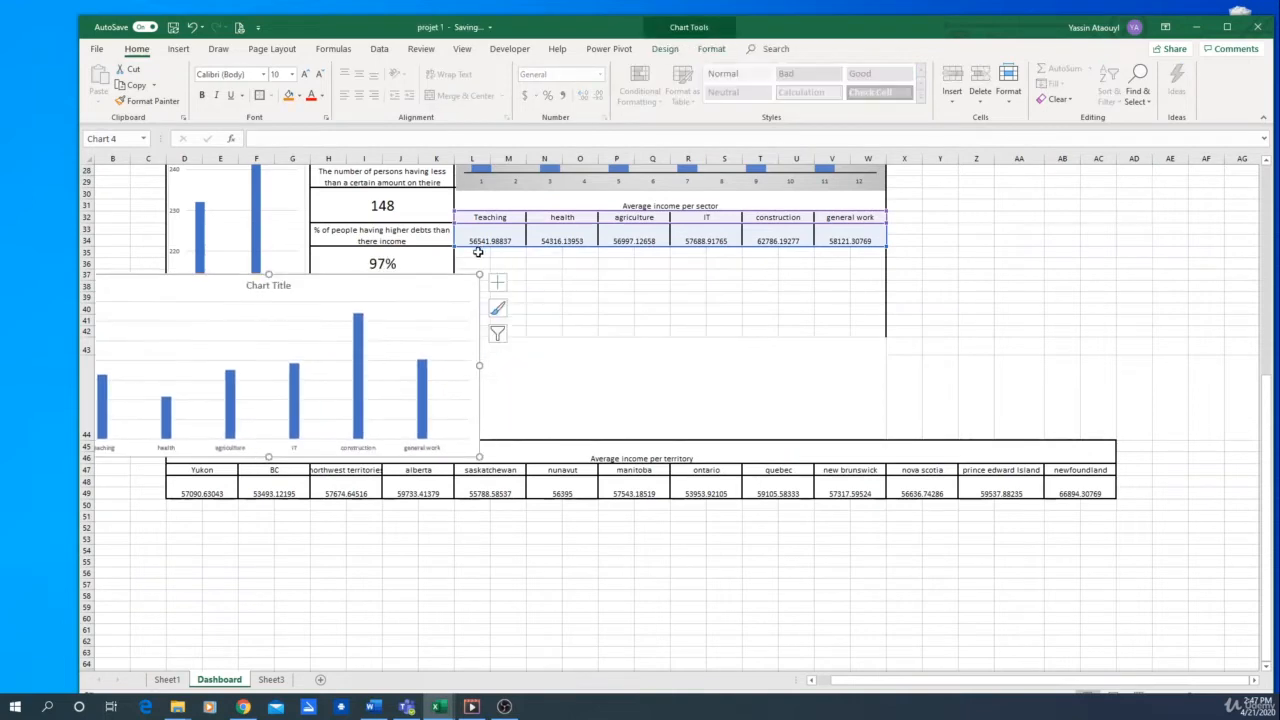
{"action": "left_click_drag", "start_coordinate": [475, 253], "coordinate": [872, 334]}
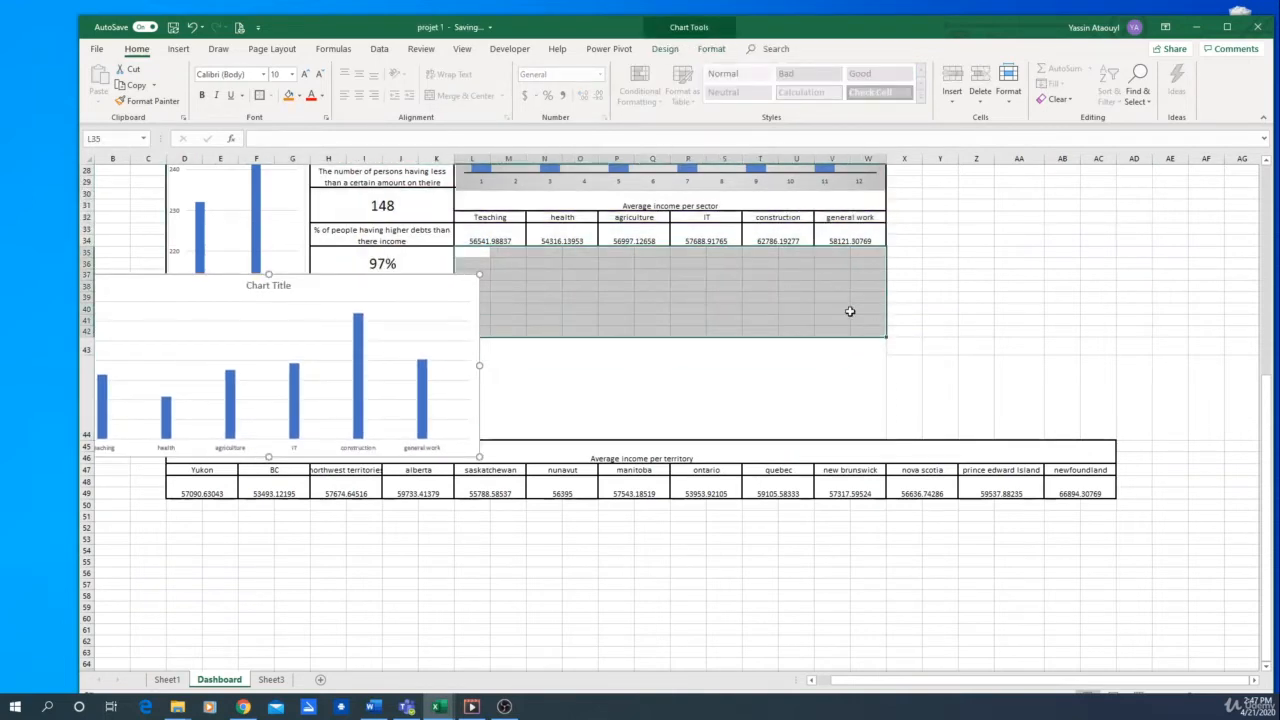
{"action": "left_click", "coordinate": [260, 97]}
{"action": "left_click", "coordinate": [668, 406]}
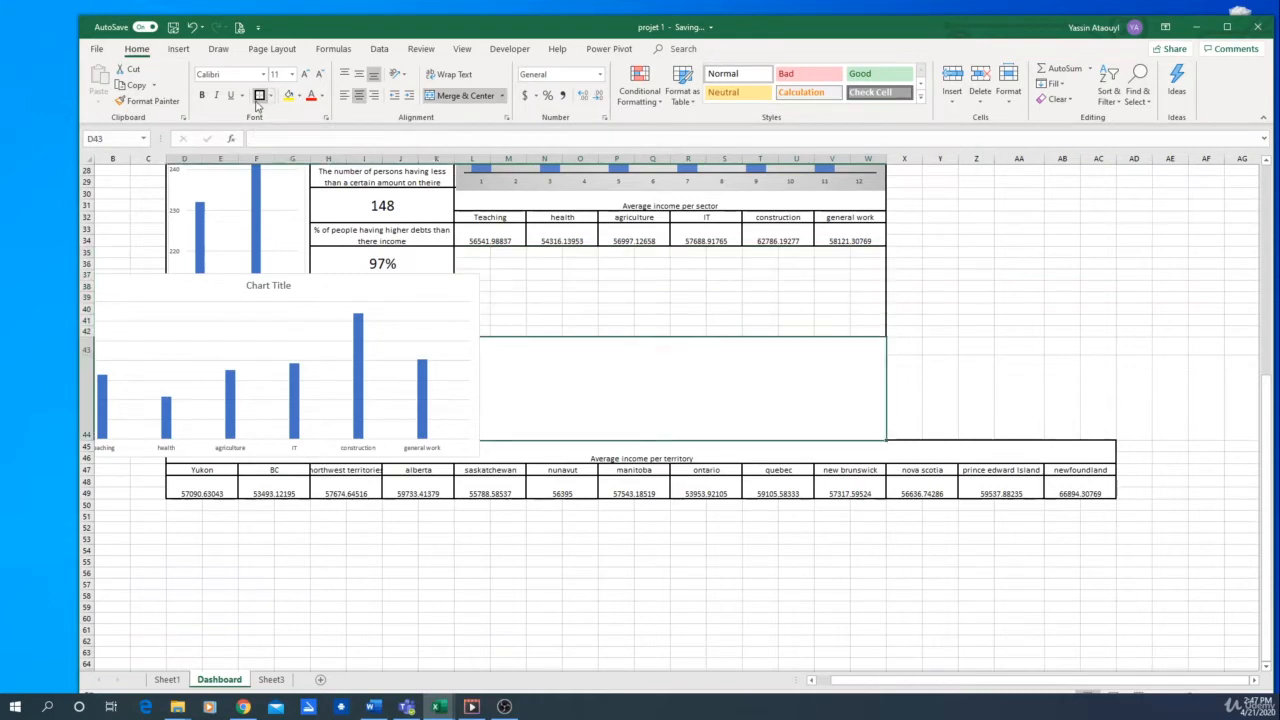
Merge and center L35:W42 and place the sector income chart back over it, below the sector table
{"action": "left_click", "coordinate": [550, 279]}
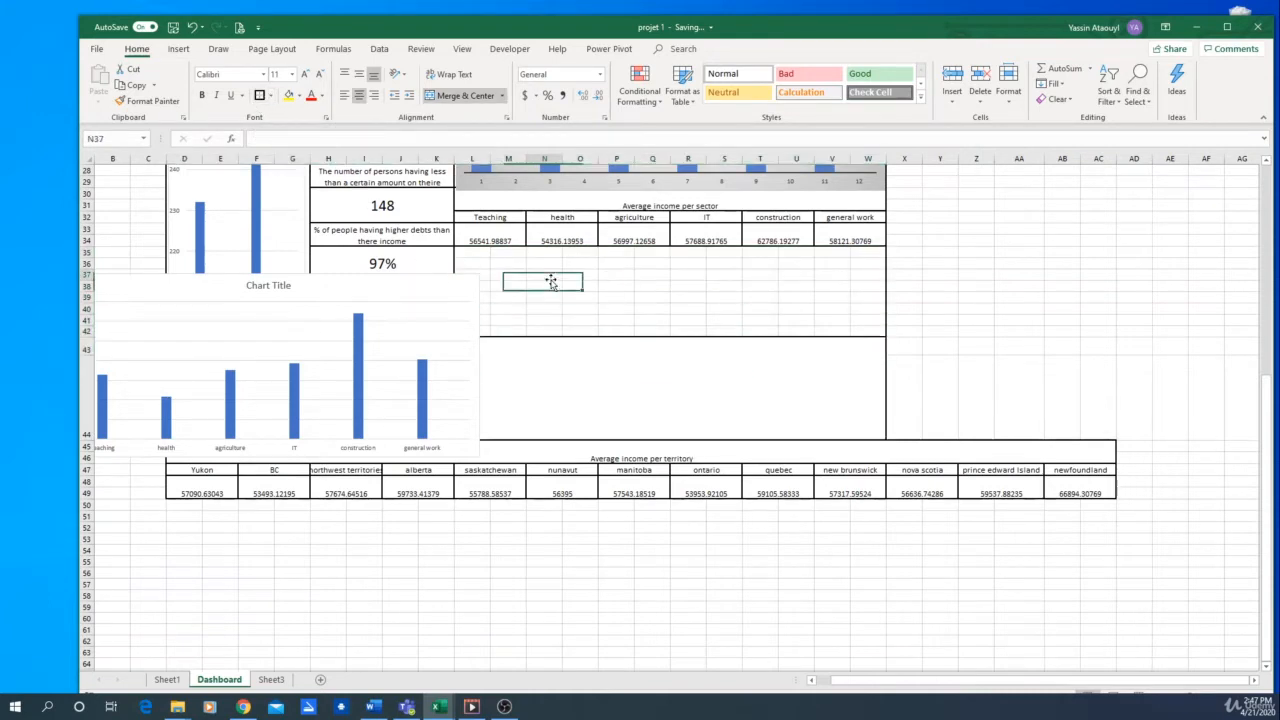
{"action": "left_click", "coordinate": [468, 256]}
{"action": "left_click_drag", "start_coordinate": [880, 323], "coordinate": [877, 329]}
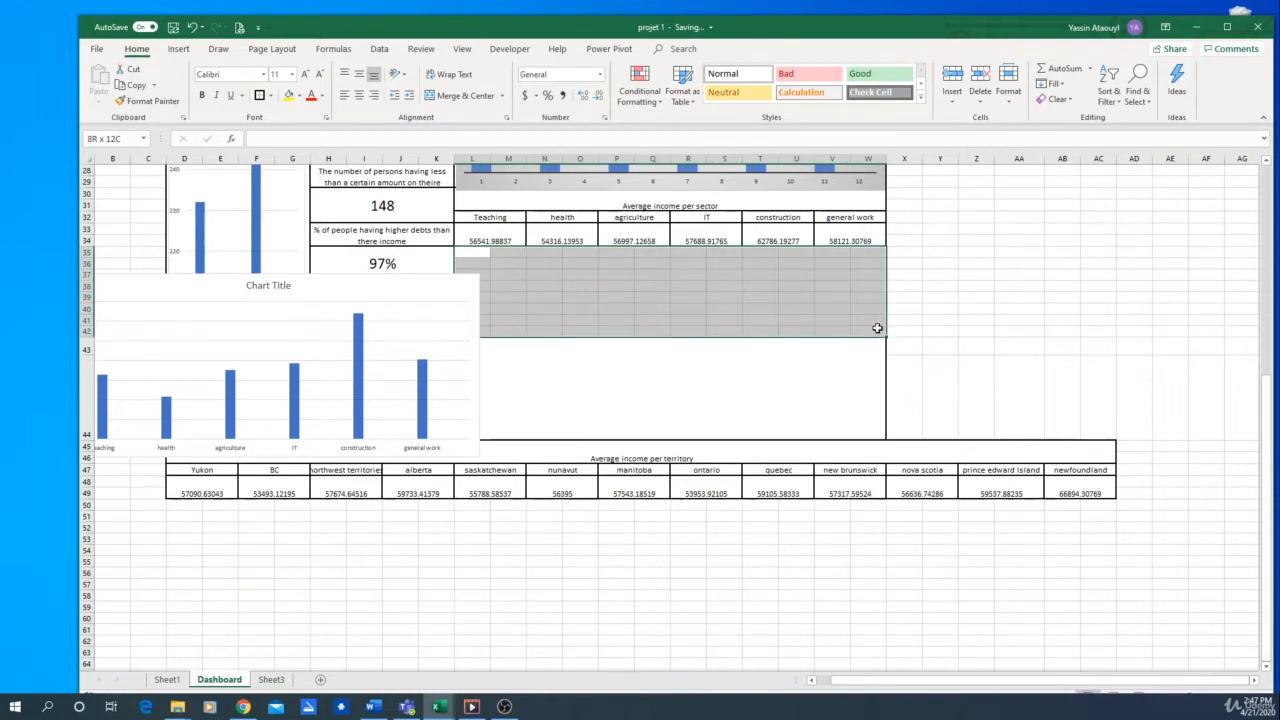
{"action": "left_click", "coordinate": [465, 95]}
{"action": "left_click_drag", "start_coordinate": [376, 268], "coordinate": [755, 256]}
{"action": "left_click", "coordinate": [1057, 331]}
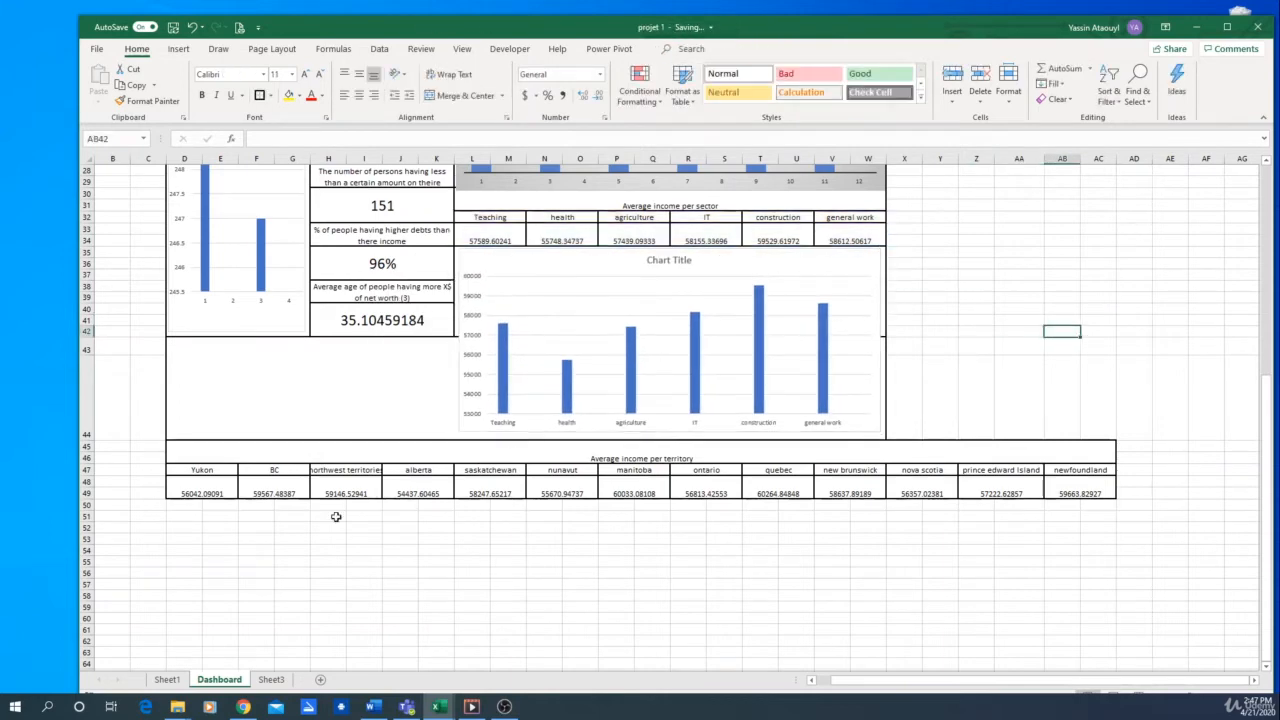
Insert a Filled Map chart from the territory names and average incomes in D47:AC49
{"action": "left_click_drag", "start_coordinate": [183, 488], "coordinate": [1097, 488]}
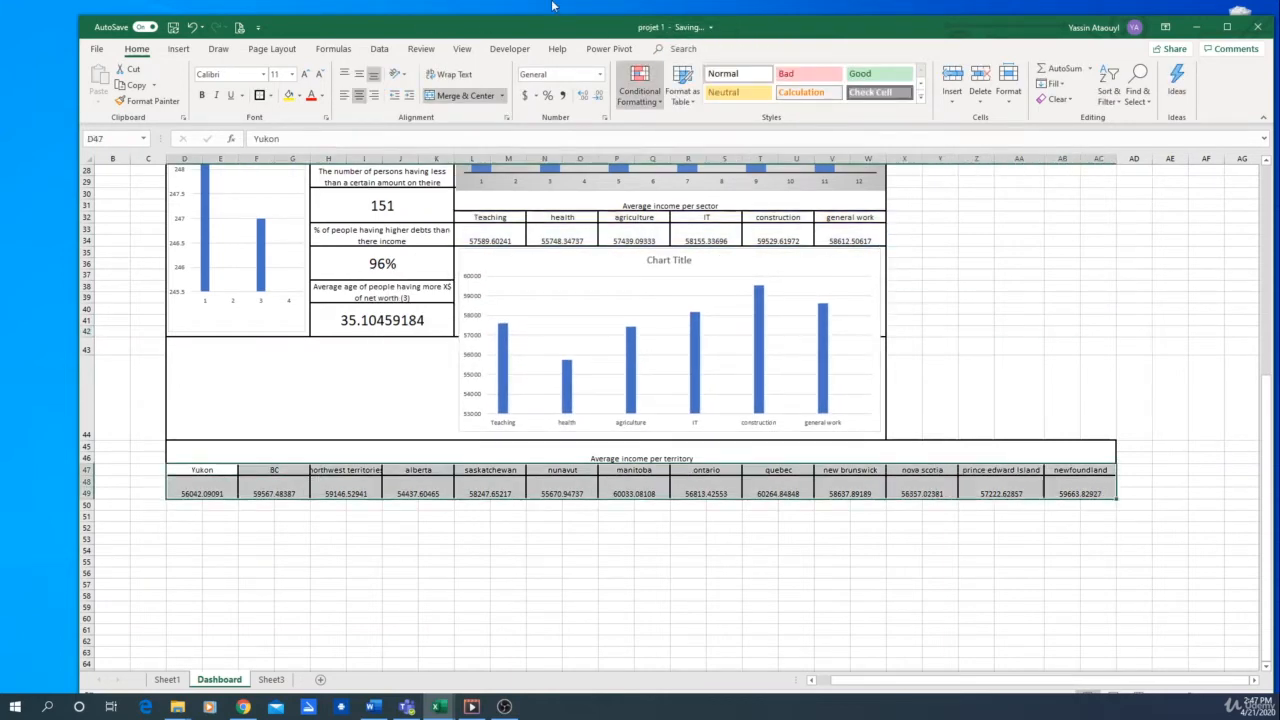
{"action": "left_click", "coordinate": [178, 49]}
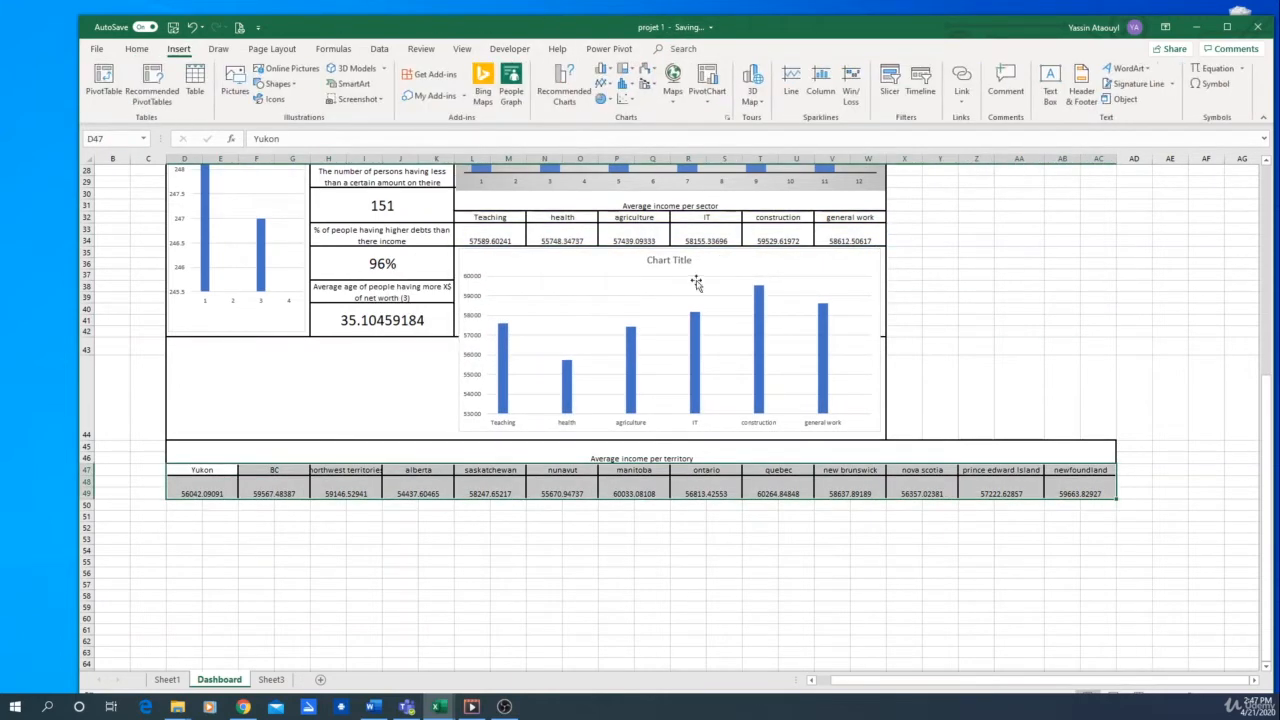
{"action": "left_click", "coordinate": [565, 88]}
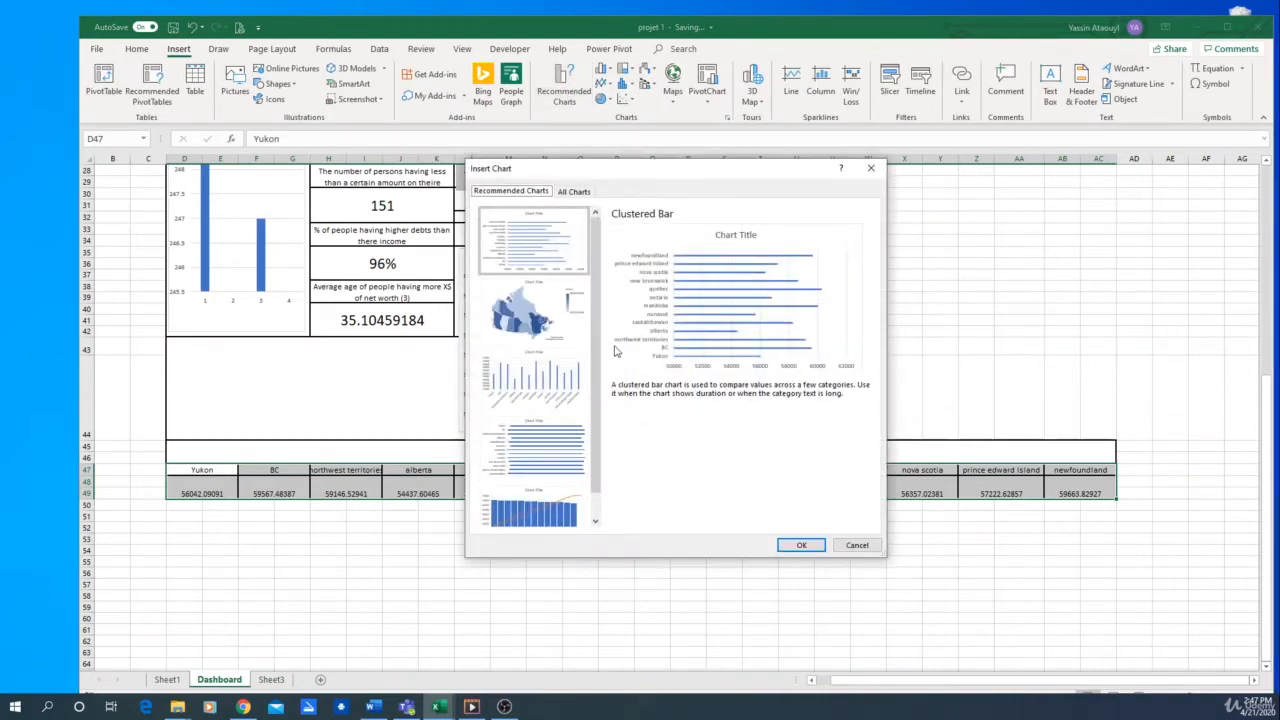
{"action": "left_click", "coordinate": [527, 318]}
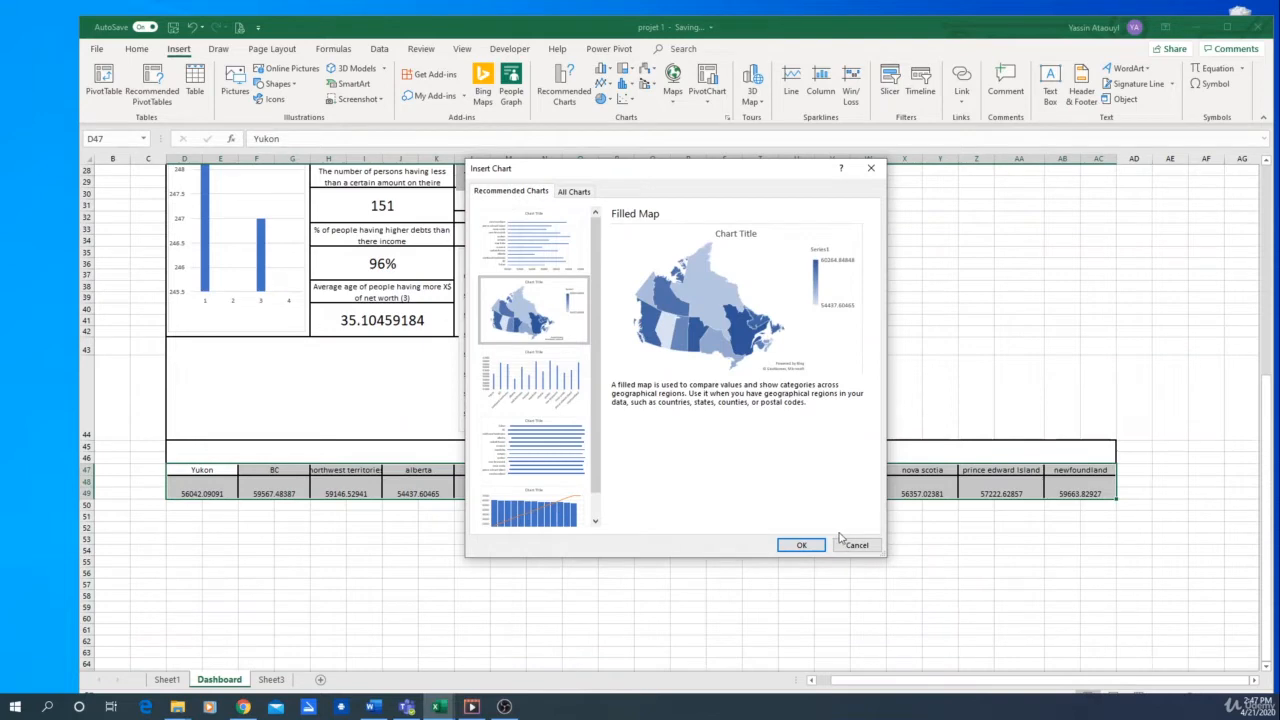
{"action": "left_click", "coordinate": [802, 545]}
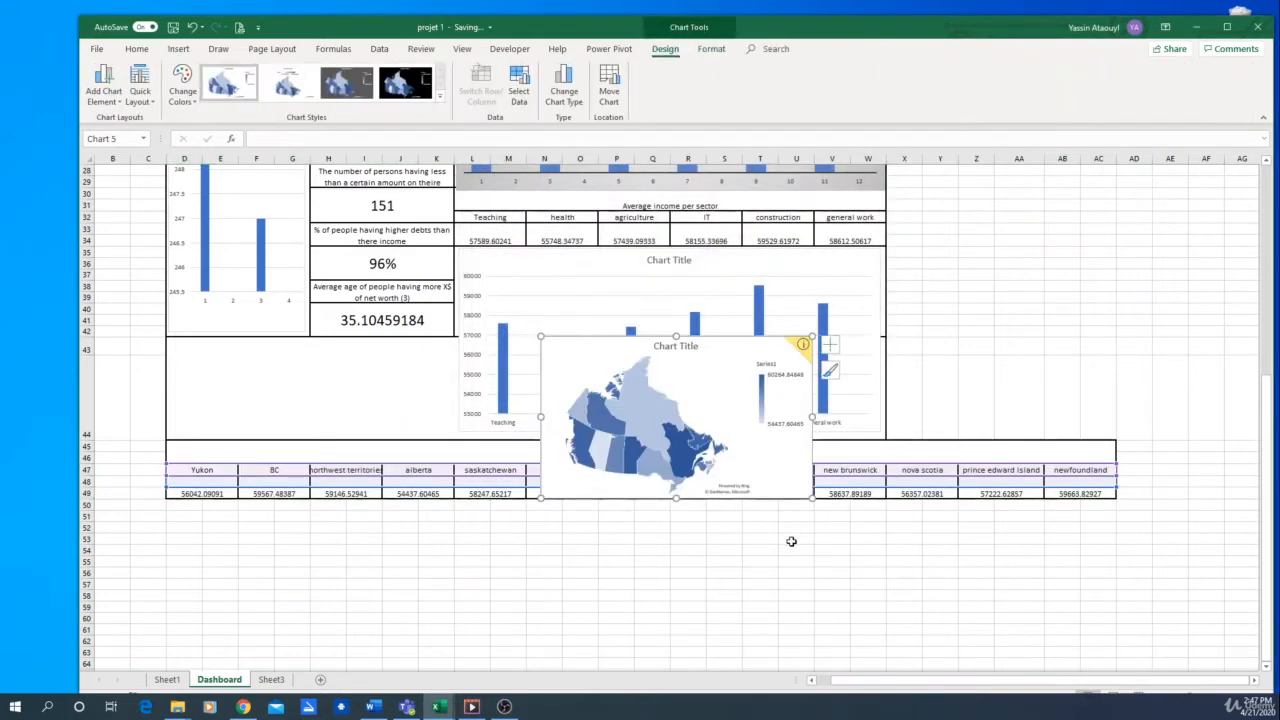
Position the map directly below the territory table and enlarge it to the table's full width, down to about row 75
{"action": "left_click_drag", "start_coordinate": [710, 342], "coordinate": [346, 510]}
{"action": "scroll", "coordinate": [712, 545], "scroll_direction": "down", "scroll_amount": 3}
{"action": "left_click_drag", "start_coordinate": [431, 561], "coordinate": [1114, 676]}
{"action": "scroll", "coordinate": [1154, 589], "scroll_direction": "down", "scroll_amount": 7}
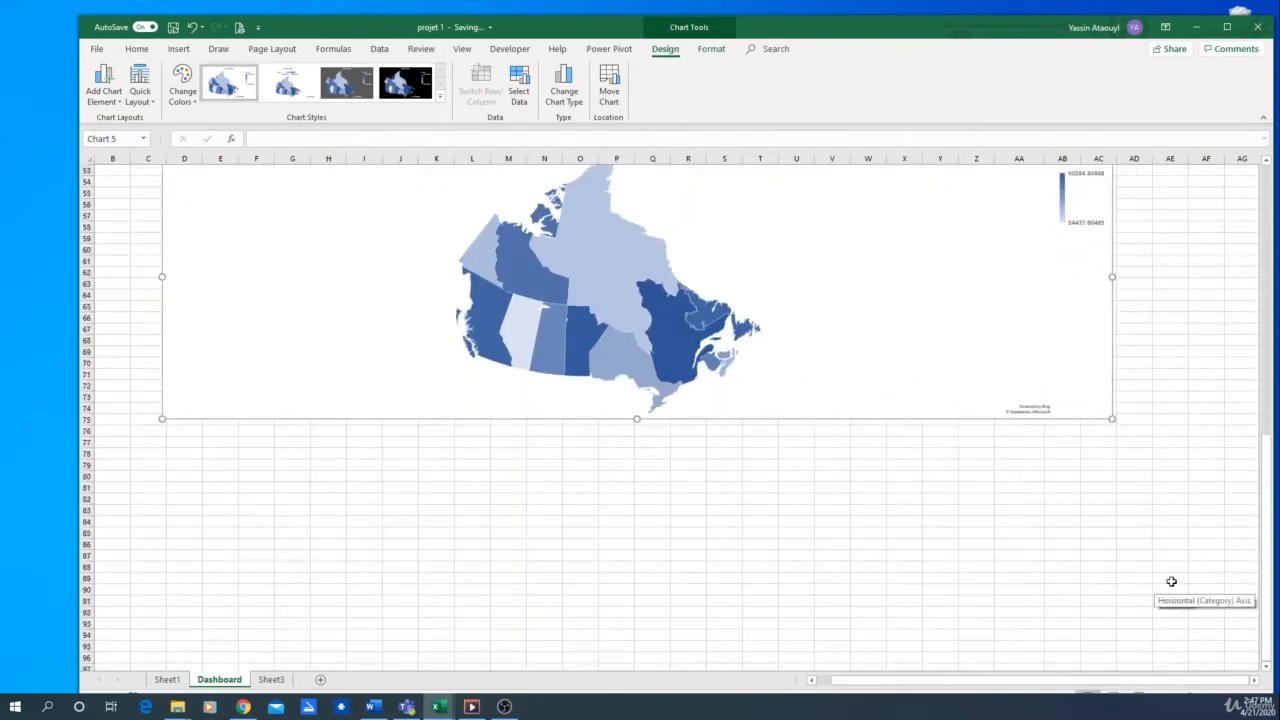
{"action": "scroll", "coordinate": [1160, 560], "scroll_direction": "up", "scroll_amount": 6}
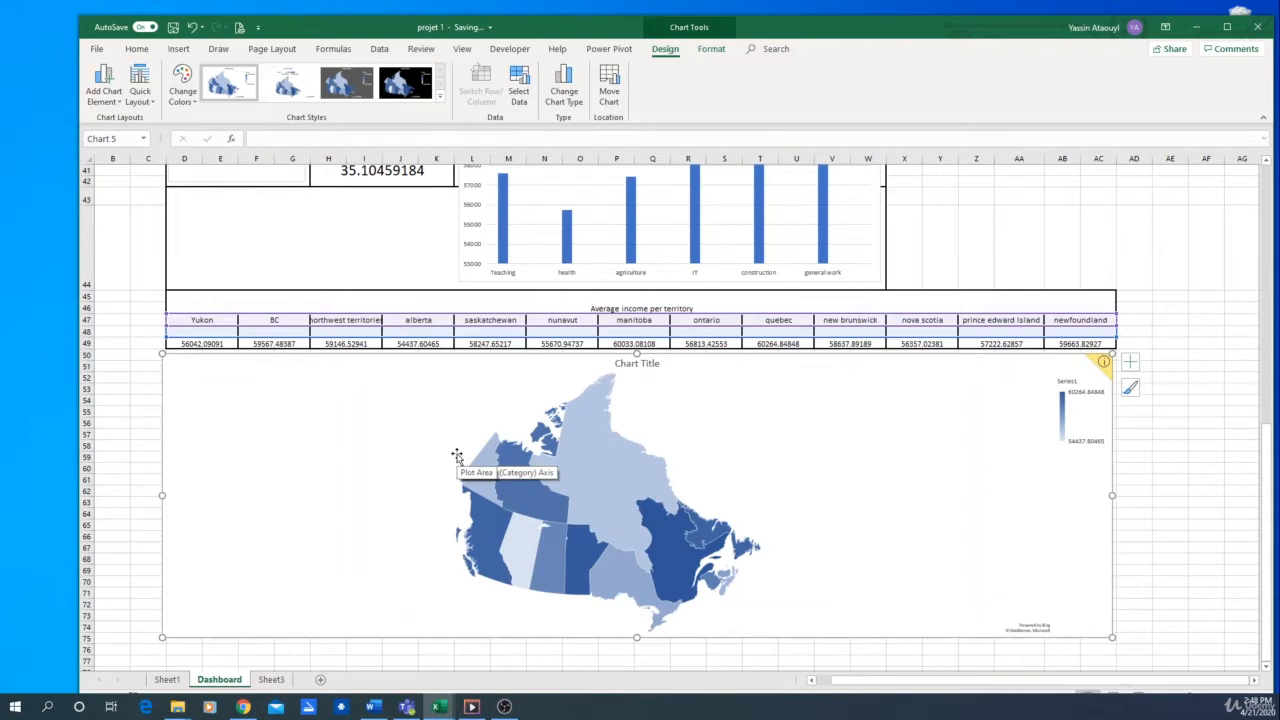
Recalculate the workbook to check how the territory map responds to new values
{"action": "left_click", "coordinate": [1157, 501]}
{"action": "key", "text": "F9"}
{"action": "key", "text": "F9"}
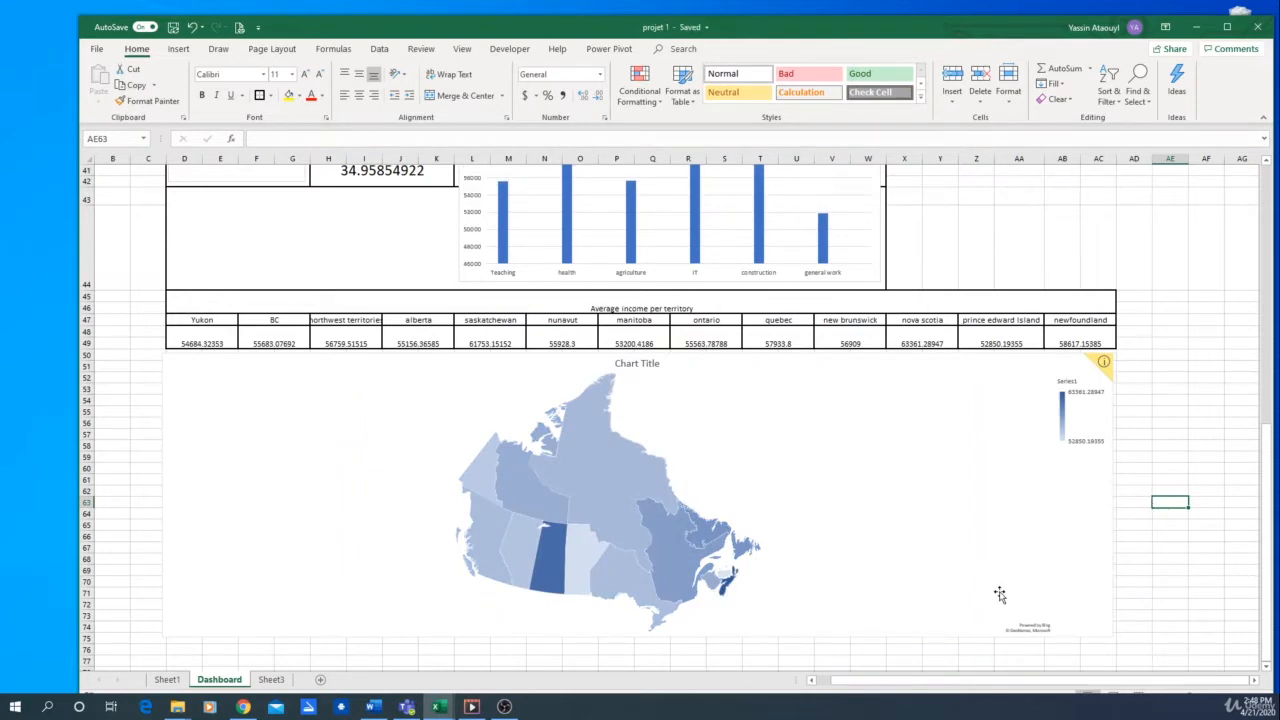
Merge and center X13:Z13 beside the profession chart
{"action": "scroll", "coordinate": [1000, 596], "scroll_direction": "up", "scroll_amount": 12}
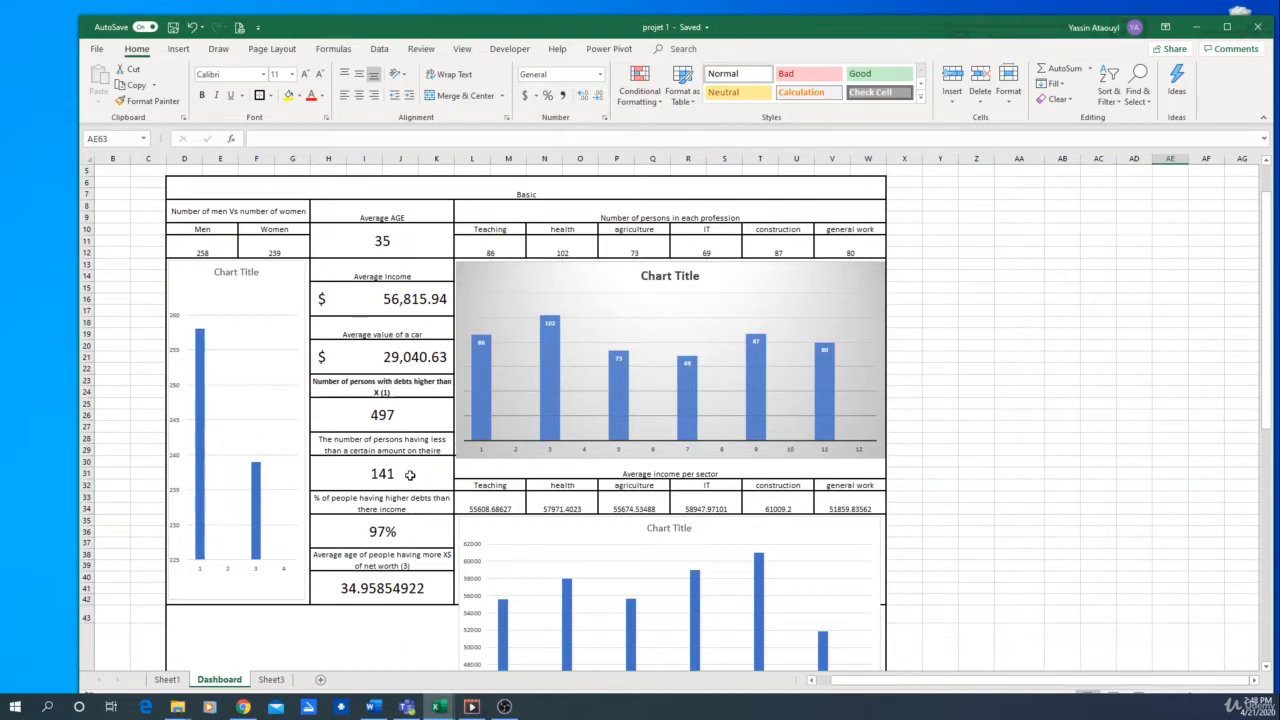
{"action": "left_click", "coordinate": [379, 392]}
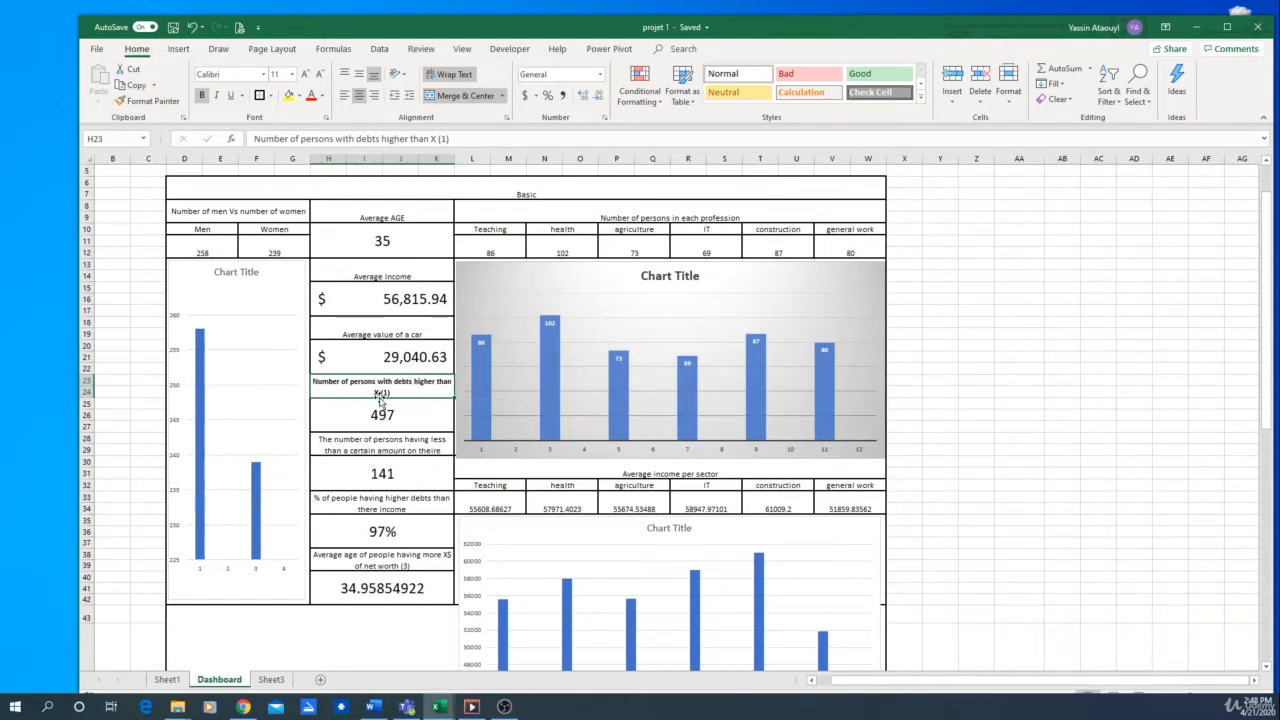
{"action": "left_click", "coordinate": [1020, 284]}
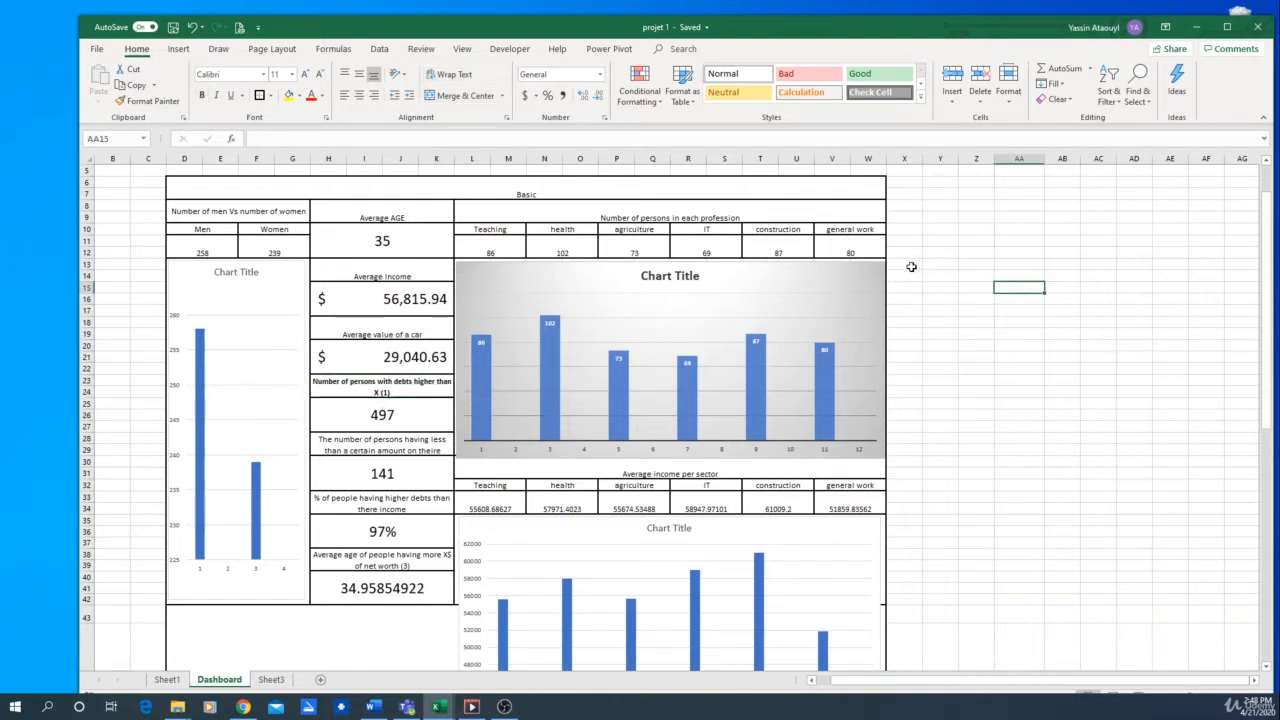
{"action": "left_click", "coordinate": [911, 267]}
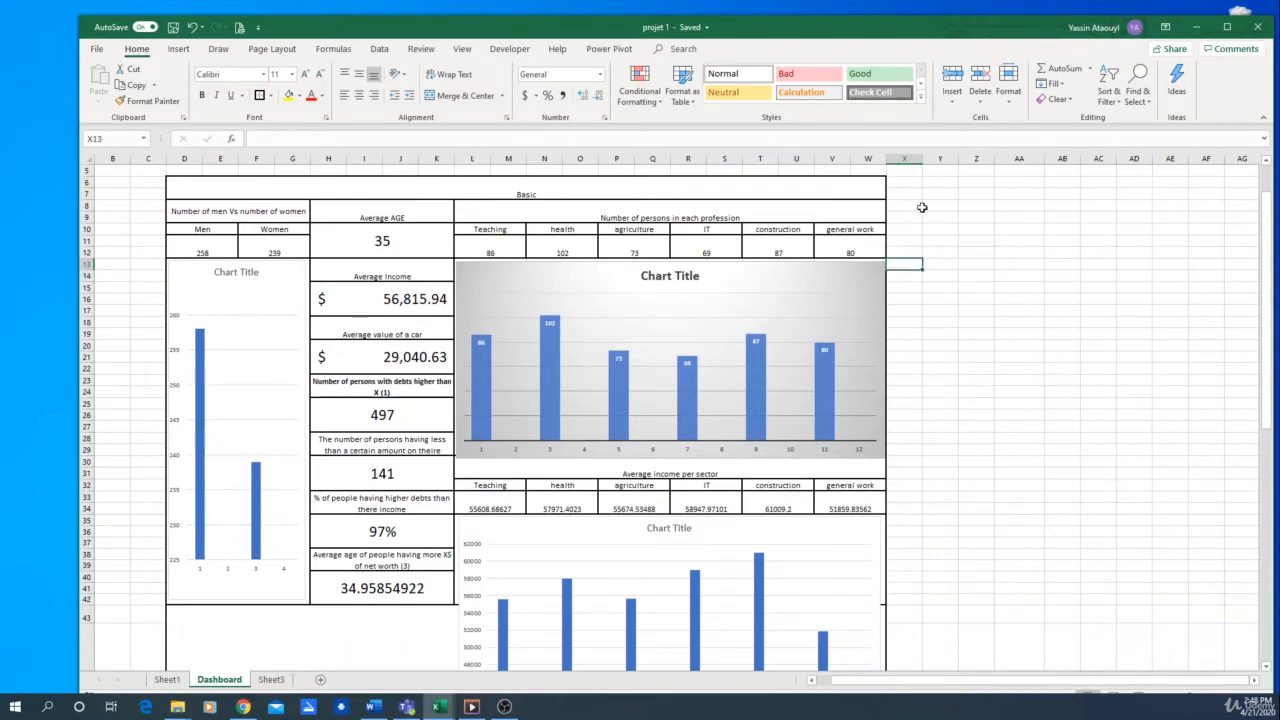
{"action": "left_click_drag", "start_coordinate": [914, 266], "coordinate": [984, 266]}
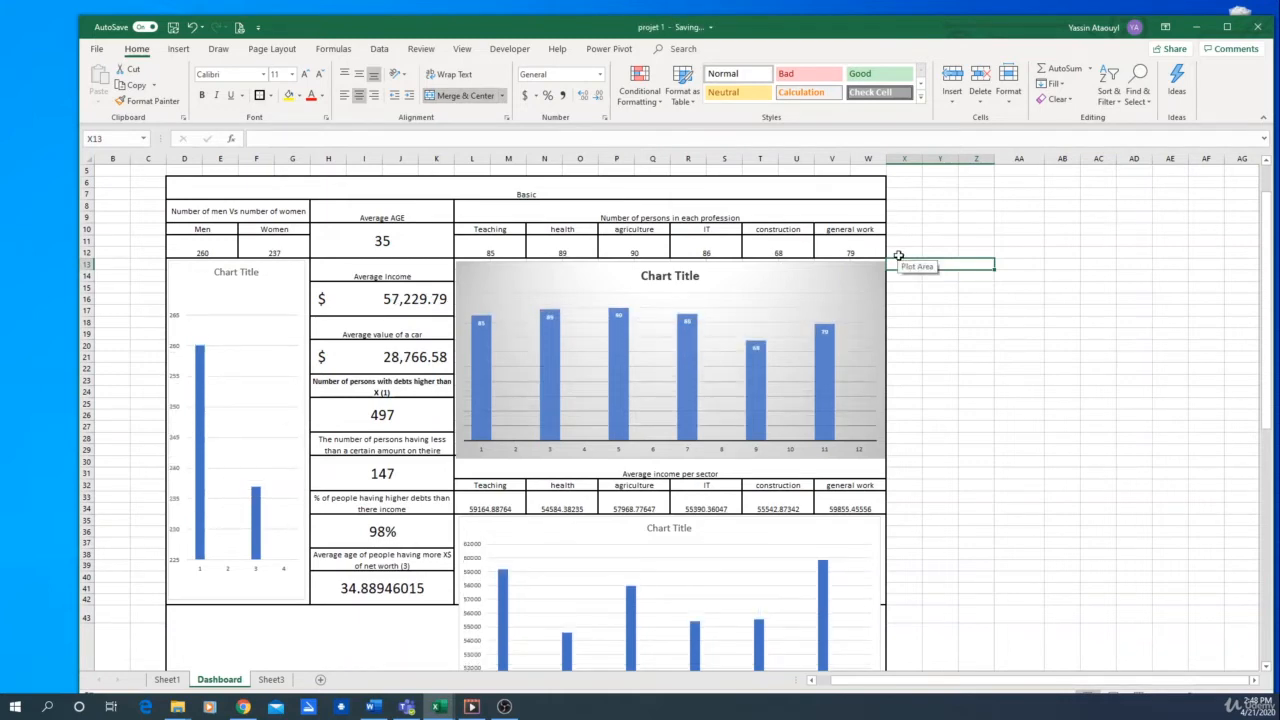
{"action": "scroll", "coordinate": [1080, 560], "scroll_direction": "down", "scroll_amount": 6}
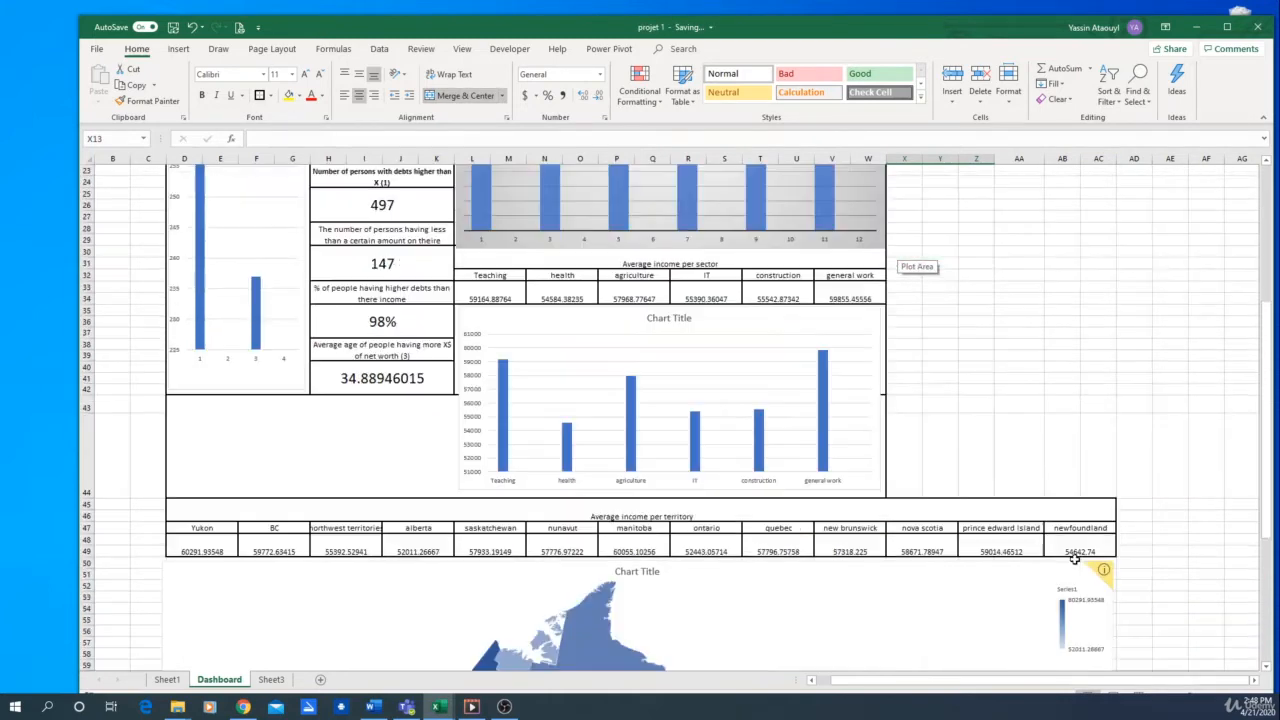
{"action": "scroll", "coordinate": [1094, 509], "scroll_direction": "up", "scroll_amount": 4}
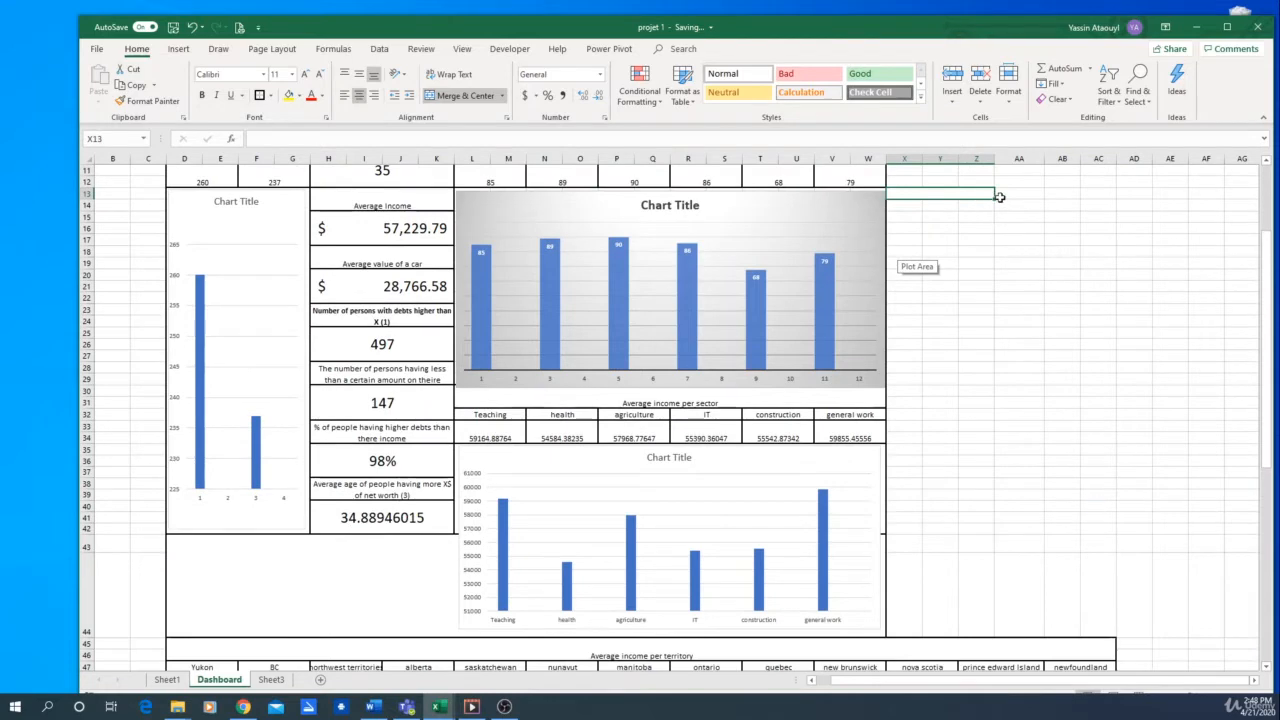
Extend the header block to X13:AC13 as one merged, centered cell and enter "variables" in it
{"action": "left_click_drag", "start_coordinate": [995, 198], "coordinate": [956, 192]}
{"action": "left_click", "coordinate": [976, 229]}
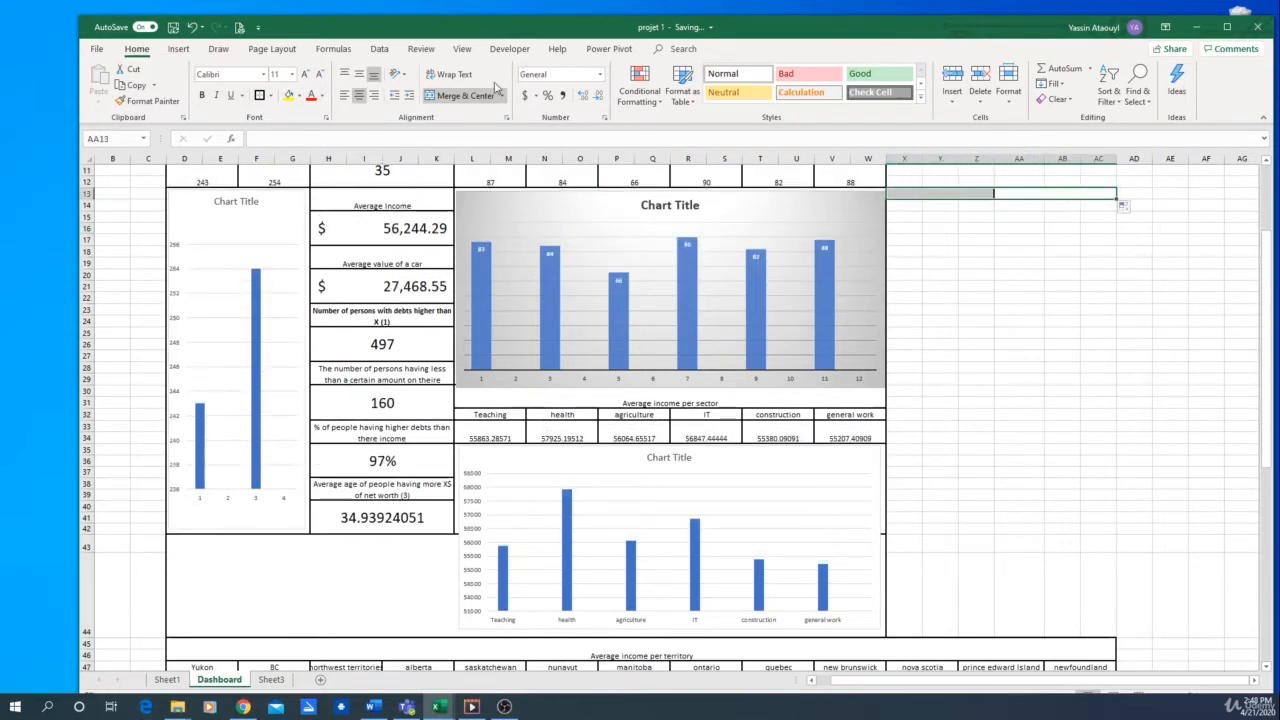
{"action": "left_click", "coordinate": [460, 95]}
{"action": "type", "text": "var"}
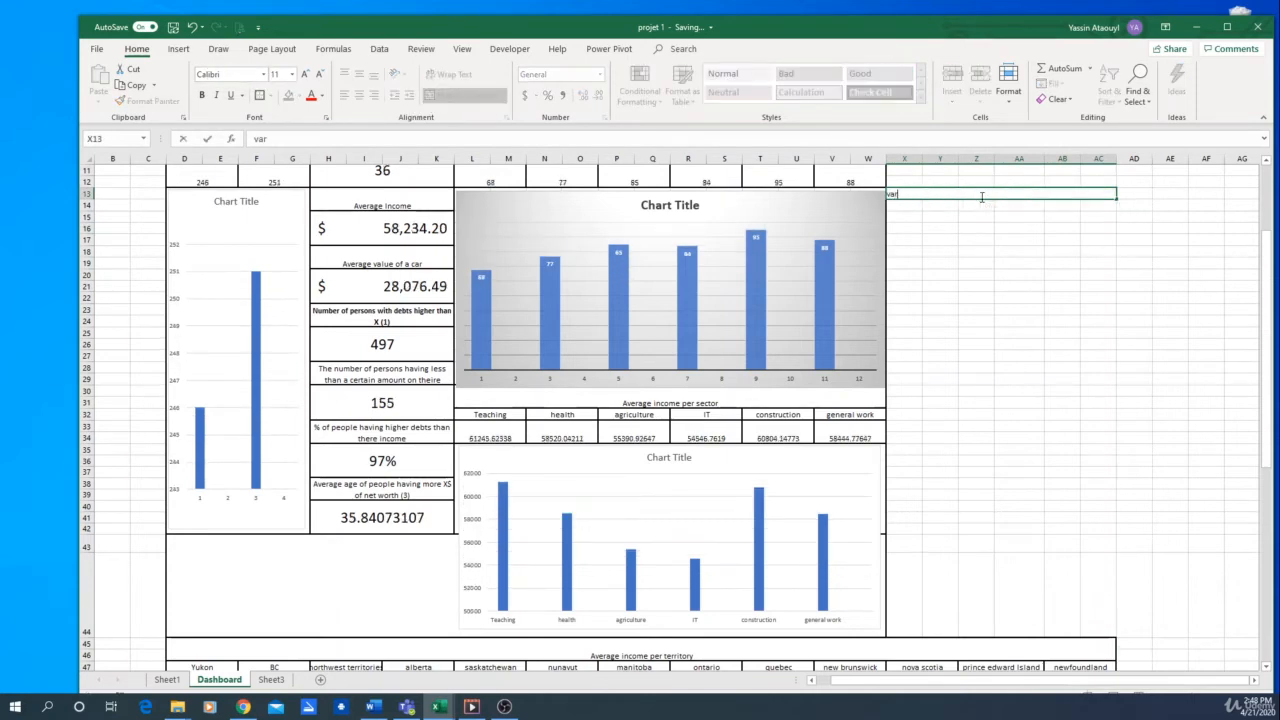
{"action": "type", "text": "iables"}
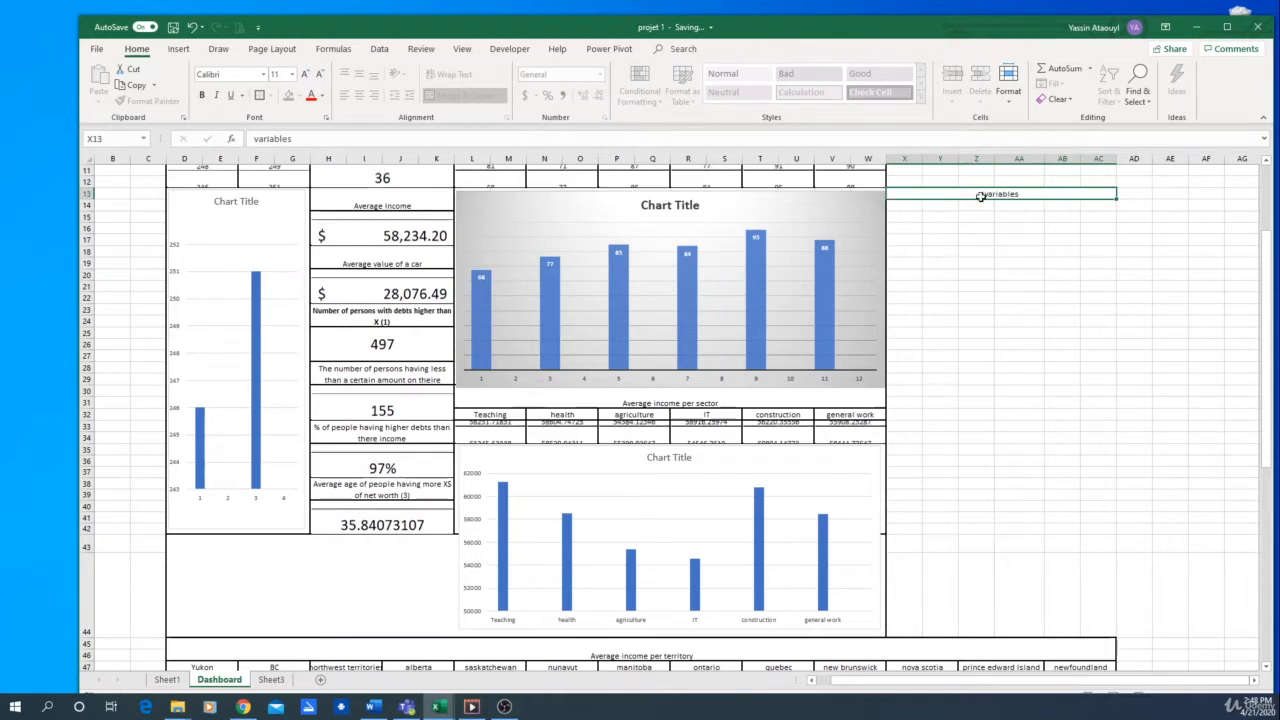
Add an outline border around the merged "variables" header
{"action": "key", "text": "Return"}
{"action": "left_click", "coordinate": [972, 196]}
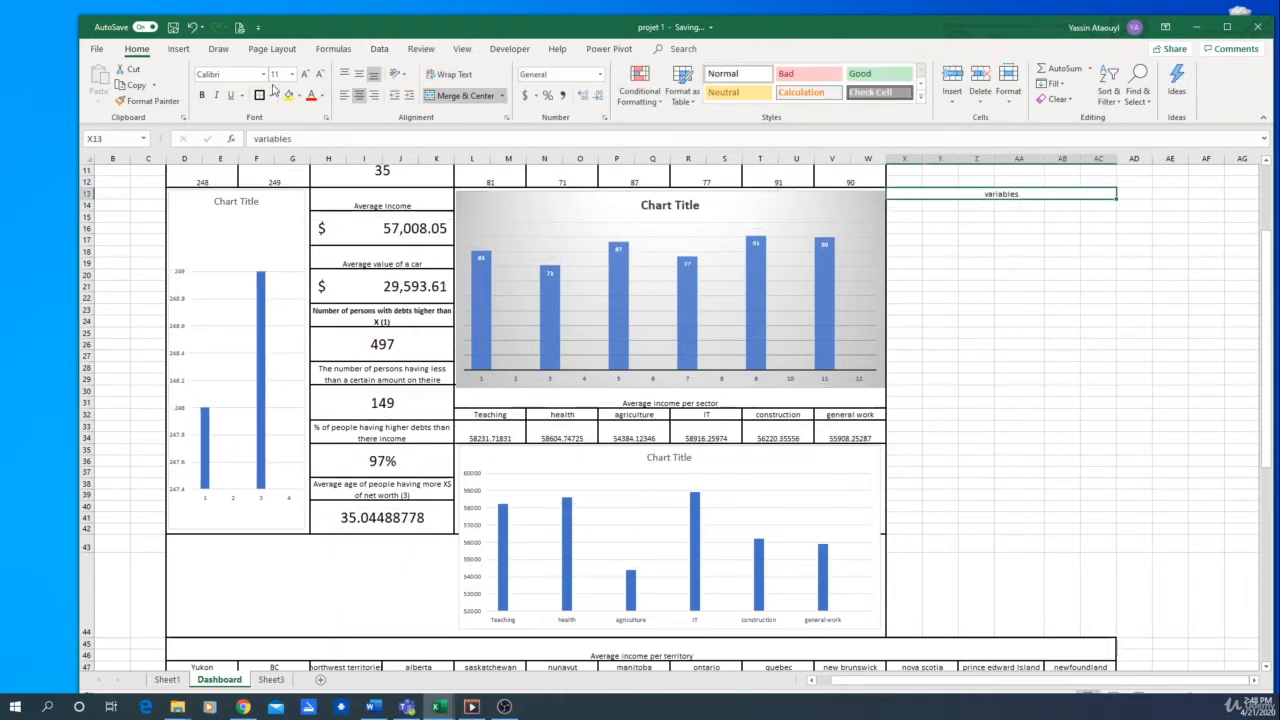
{"action": "left_click", "coordinate": [1079, 217]}
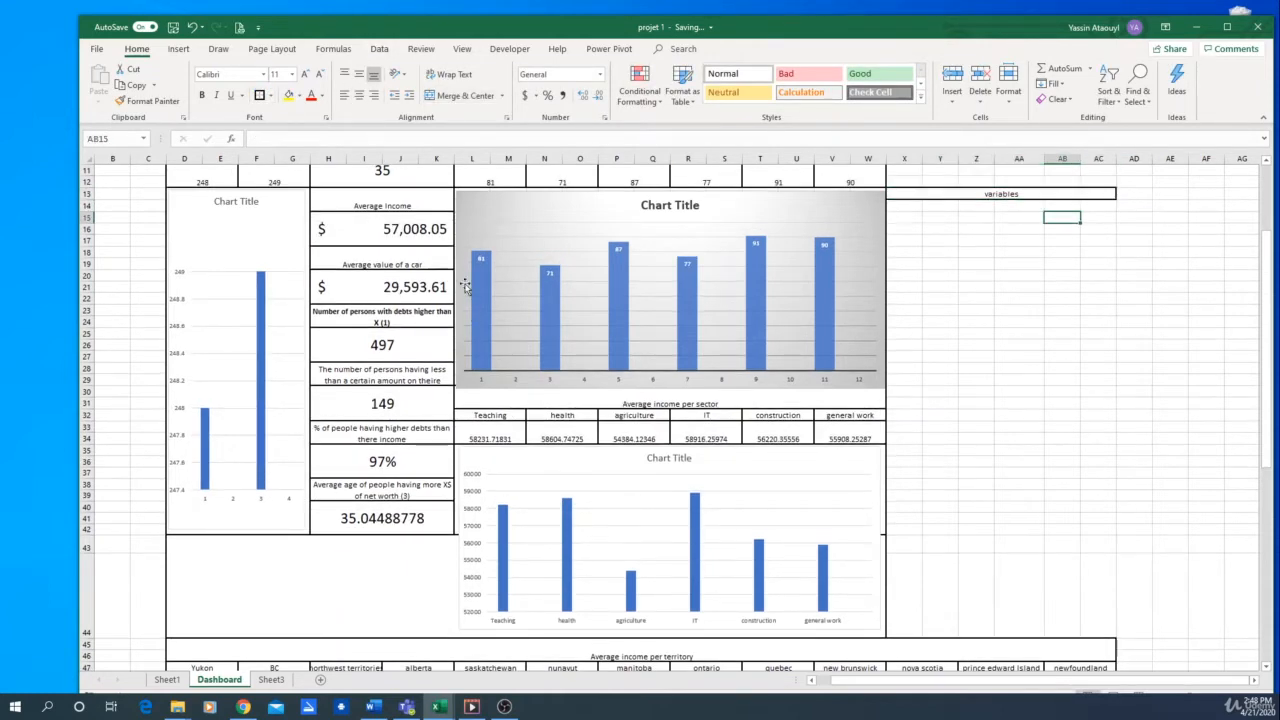
Merge and center X14:Y15, Z14:AA15 and AB14:AC15 below the variables header and number them 1, 2 and 3
{"action": "left_click_drag", "start_coordinate": [903, 206], "coordinate": [943, 216]}
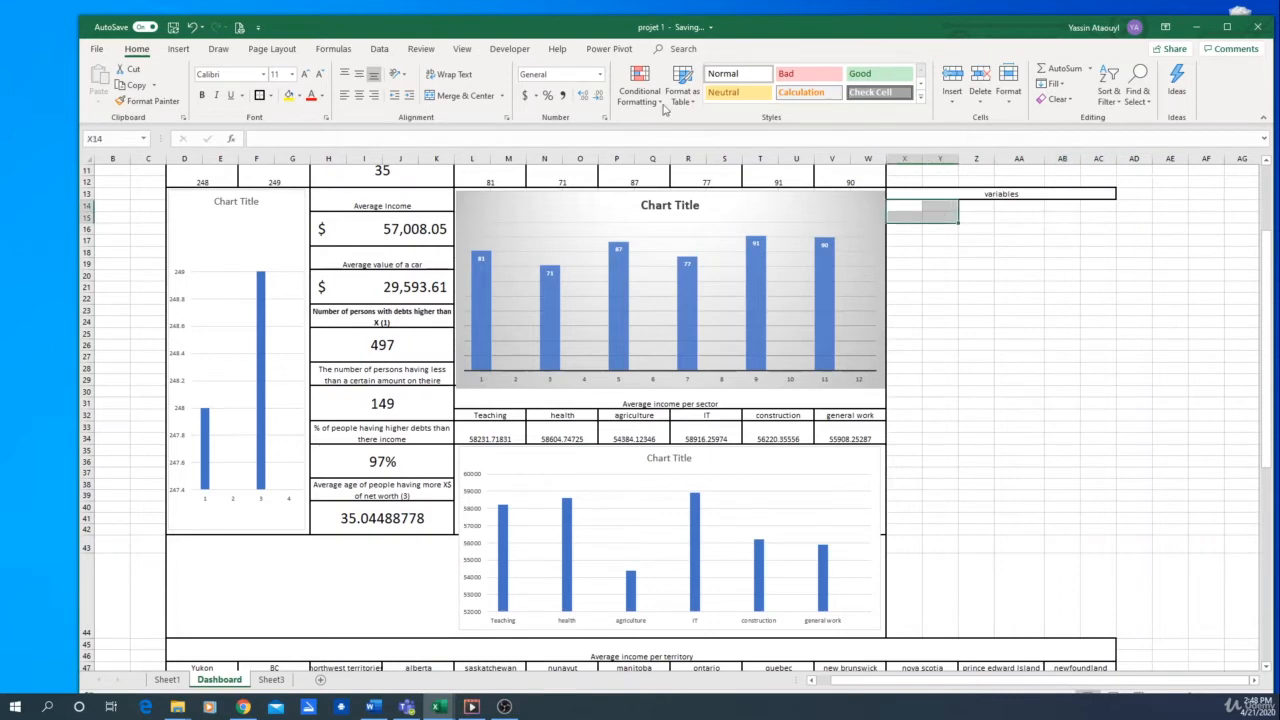
{"action": "left_click", "coordinate": [462, 95]}
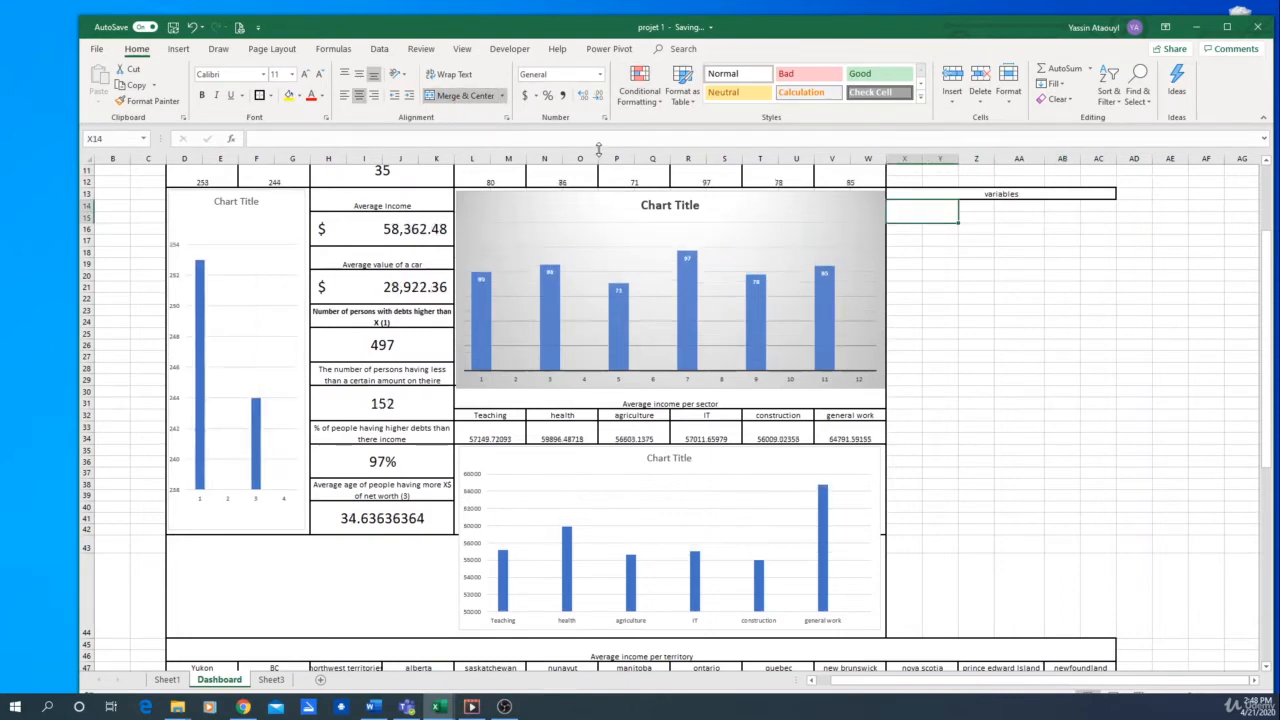
{"action": "left_click_drag", "start_coordinate": [968, 208], "coordinate": [1012, 215]}
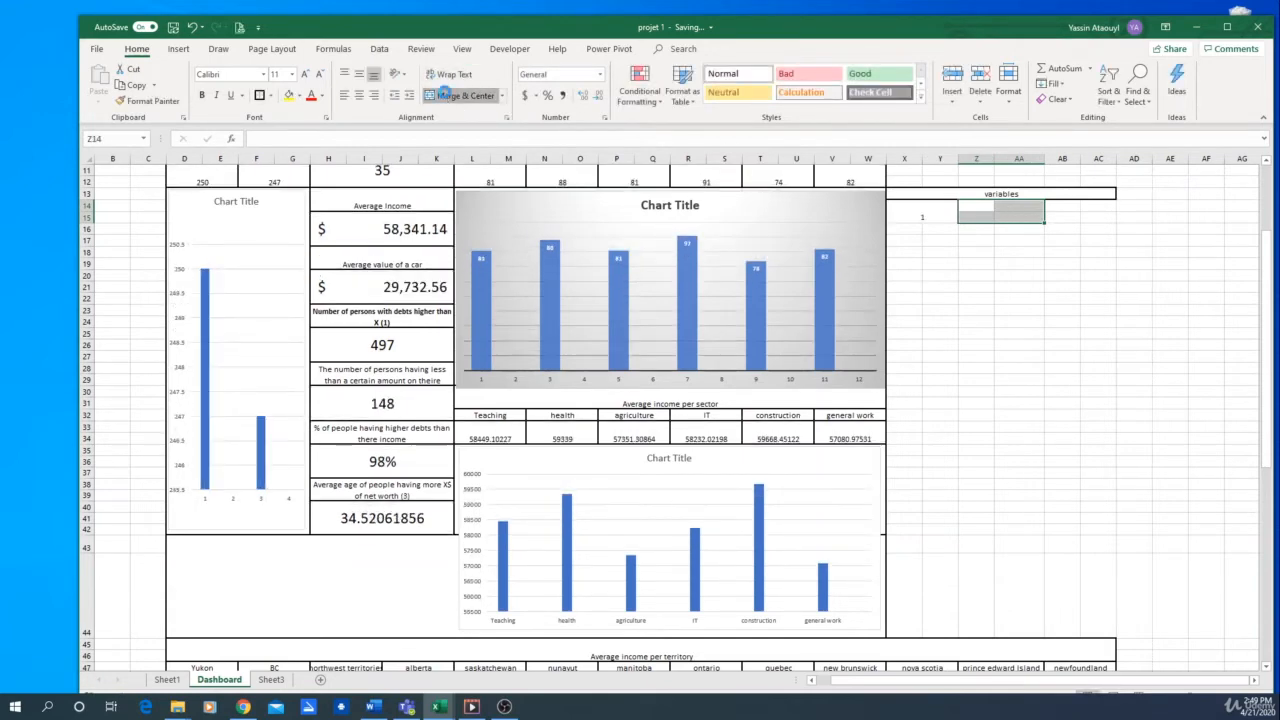
{"action": "left_click", "coordinate": [462, 95]}
{"action": "type", "text": "2"}
{"action": "left_click_drag", "start_coordinate": [1063, 208], "coordinate": [1094, 212]}
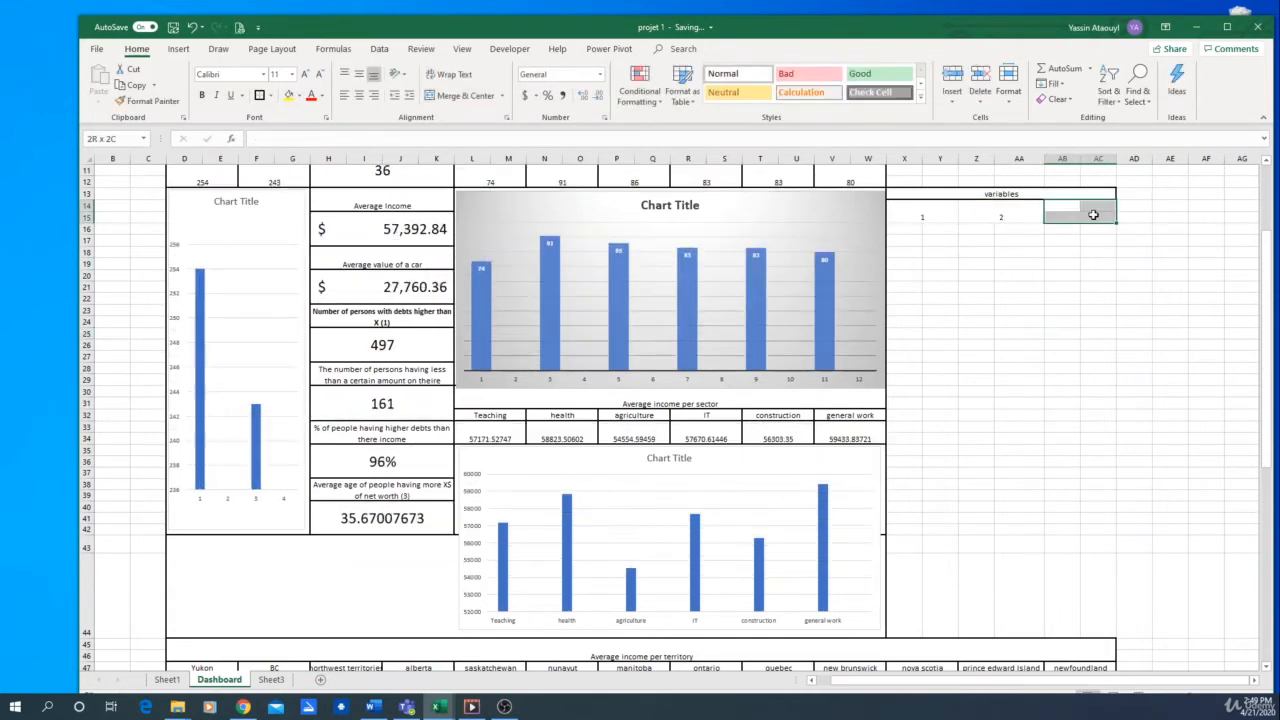
{"action": "left_click", "coordinate": [462, 95]}
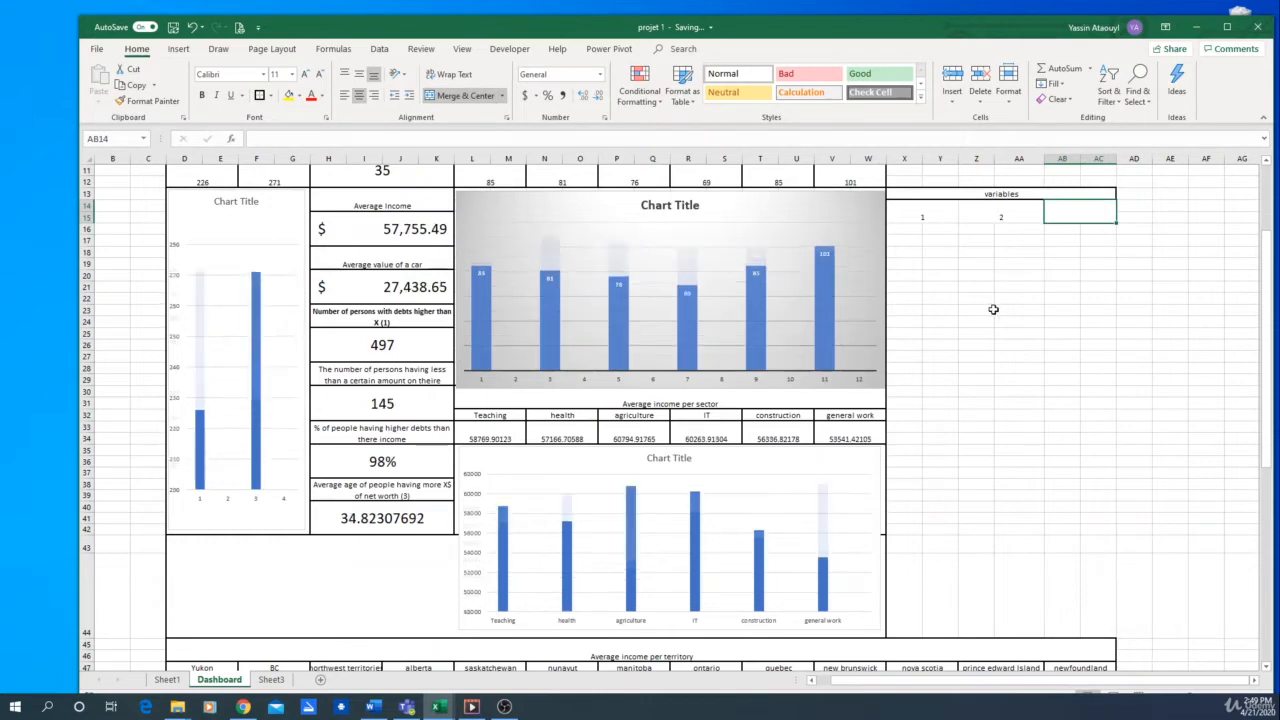
{"action": "type", "text": "3"}
Add an outline border around each of the numbered cells 1, 2 and 3 under the variables header
{"action": "left_click_drag", "start_coordinate": [921, 212], "coordinate": [948, 211]}
{"action": "left_click", "coordinate": [260, 97]}
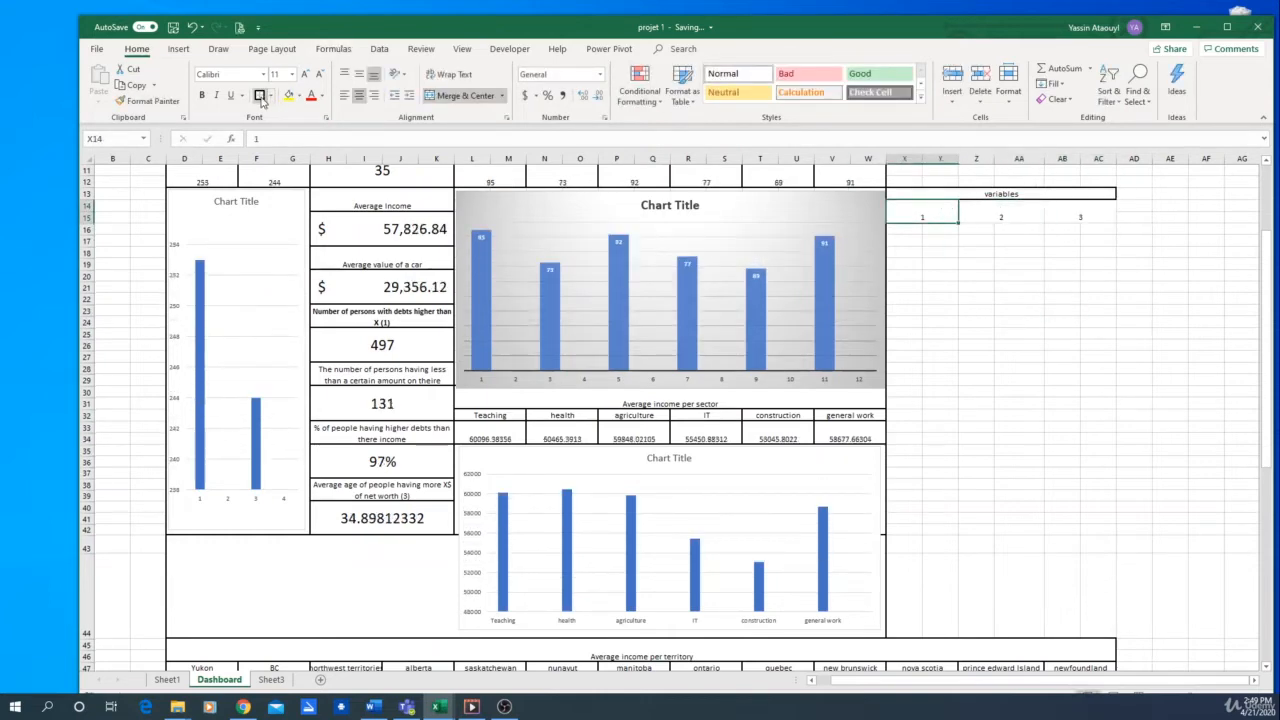
{"action": "key", "text": "Right"}
{"action": "left_click", "coordinate": [260, 97]}
{"action": "key", "text": "Right"}
{"action": "left_click", "coordinate": [260, 97]}
{"action": "key", "text": "Down"}
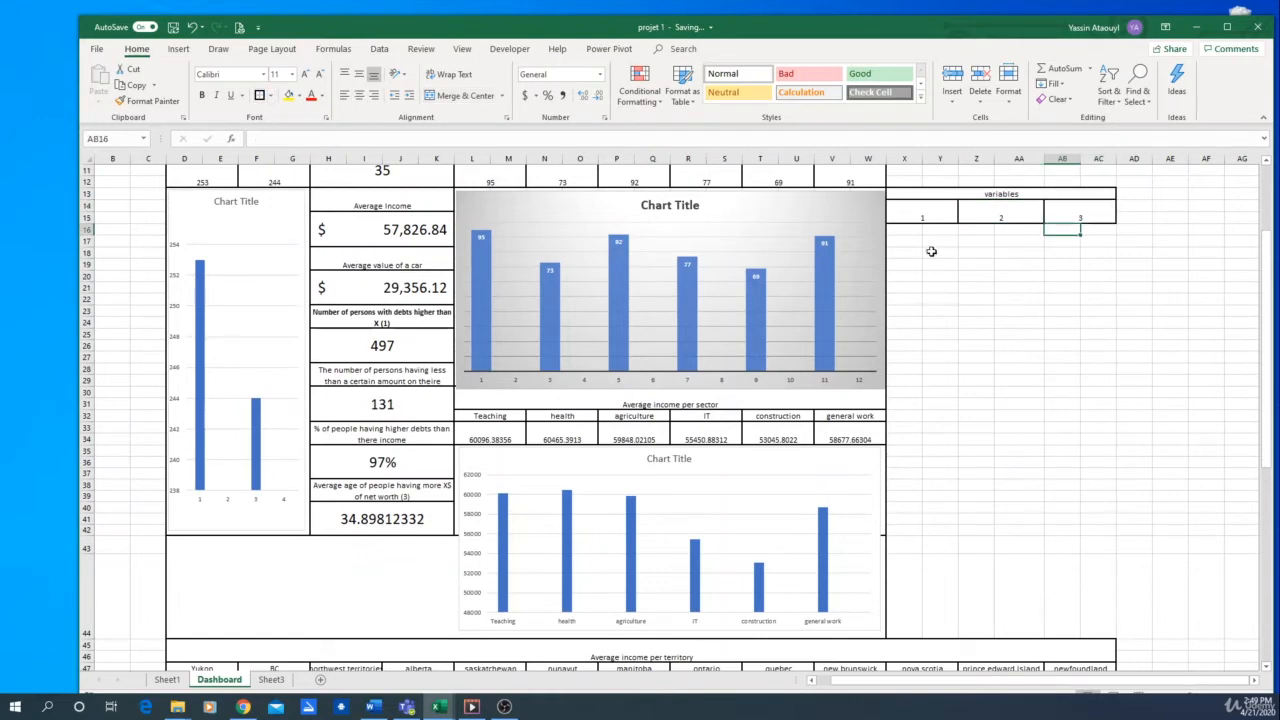
Merge and center X16:Y18, Z16:AA18 and AB16:AC18 as value cells below the three variable numbers
{"action": "mouse_move", "coordinate": [911, 231]}
{"action": "left_mouse_down"}
{"action": "mouse_move", "coordinate": [930, 233]}
{"action": "mouse_move", "coordinate": [929, 251]}
{"action": "mouse_move", "coordinate": [1098, 250]}
{"action": "left_mouse_up"}
{"action": "left_click", "coordinate": [452, 92]}
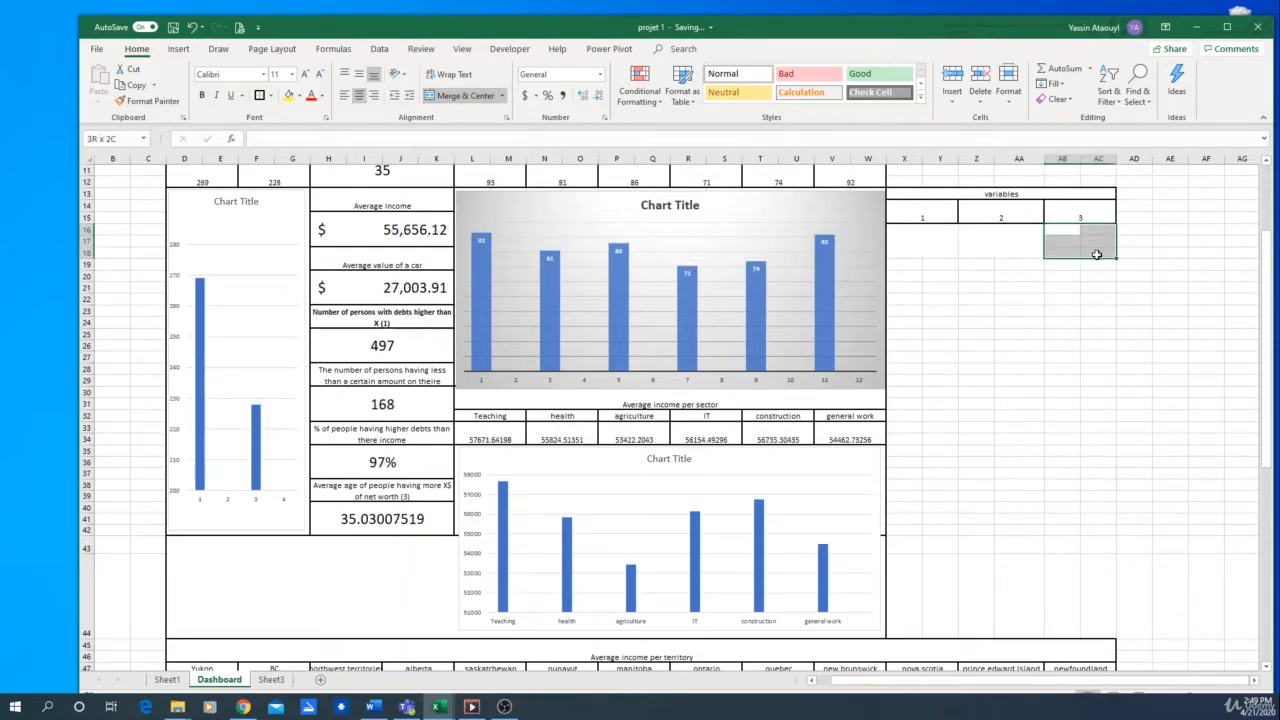
{"action": "left_click", "coordinate": [470, 95]}
Enter 100000 as the value of variable 1 in X16
{"action": "left_click", "coordinate": [915, 246]}
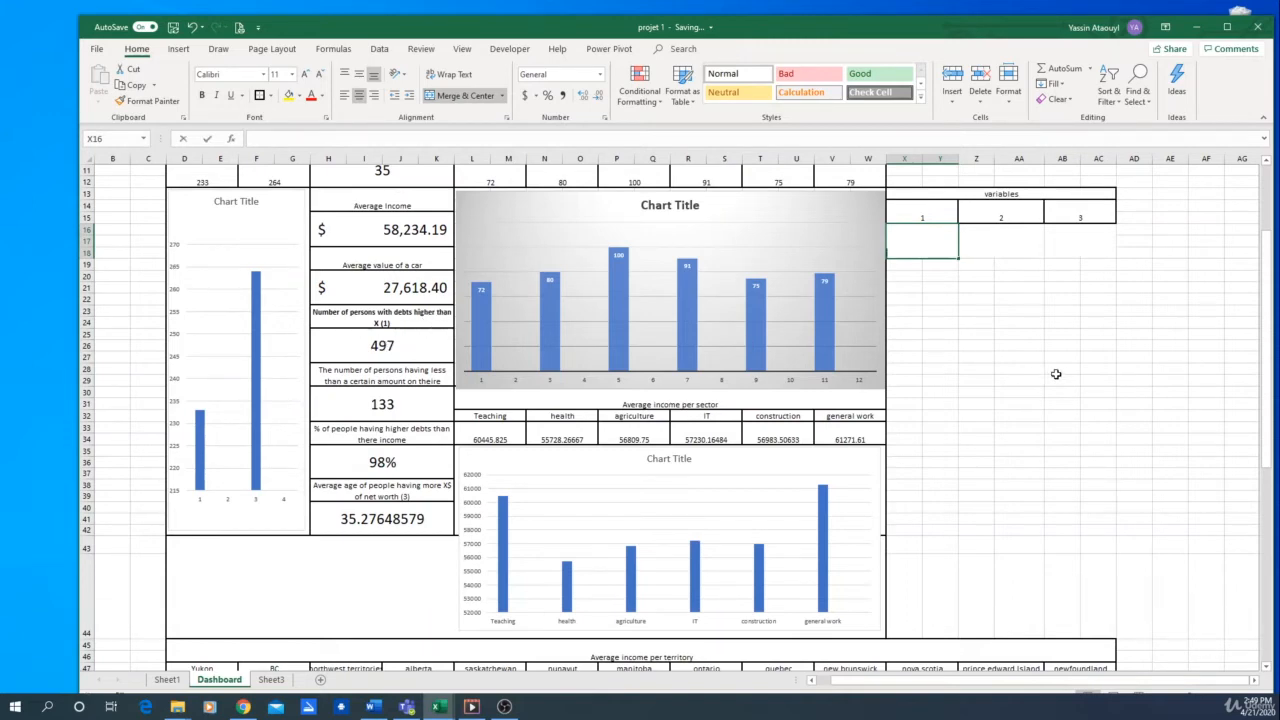
{"action": "type", "text": "500"}
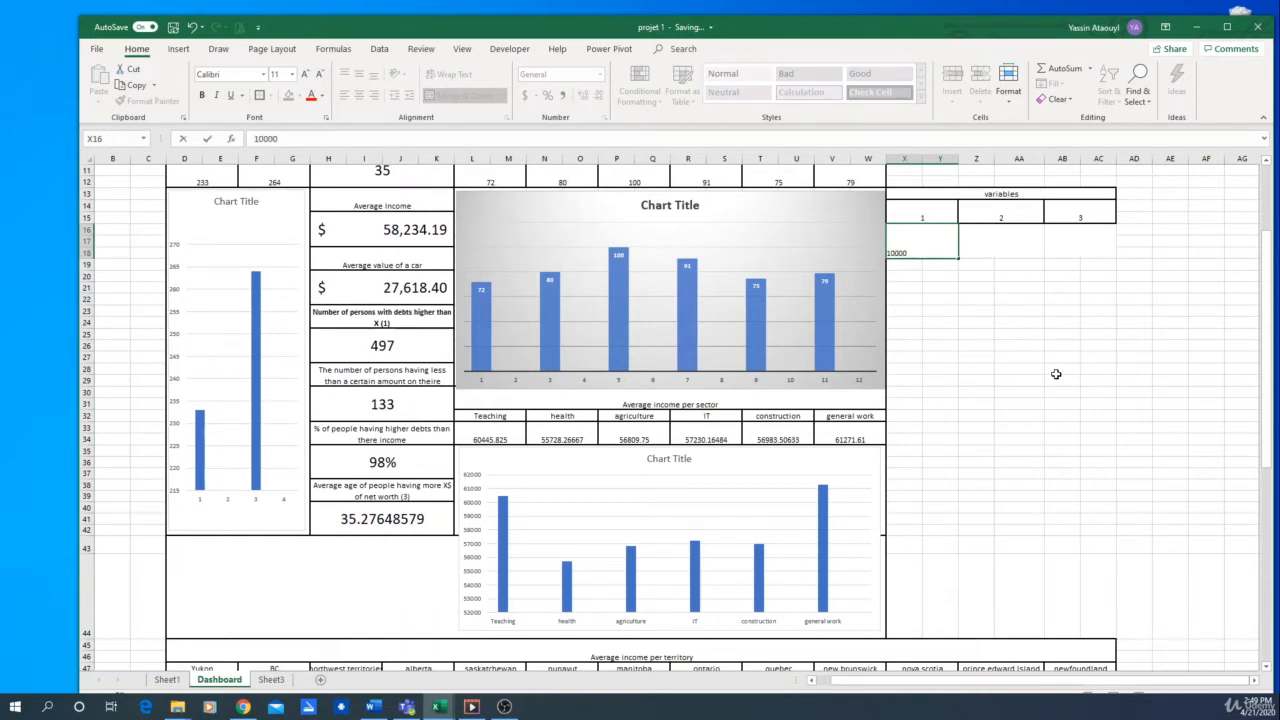
{"action": "key", "text": "Return"}
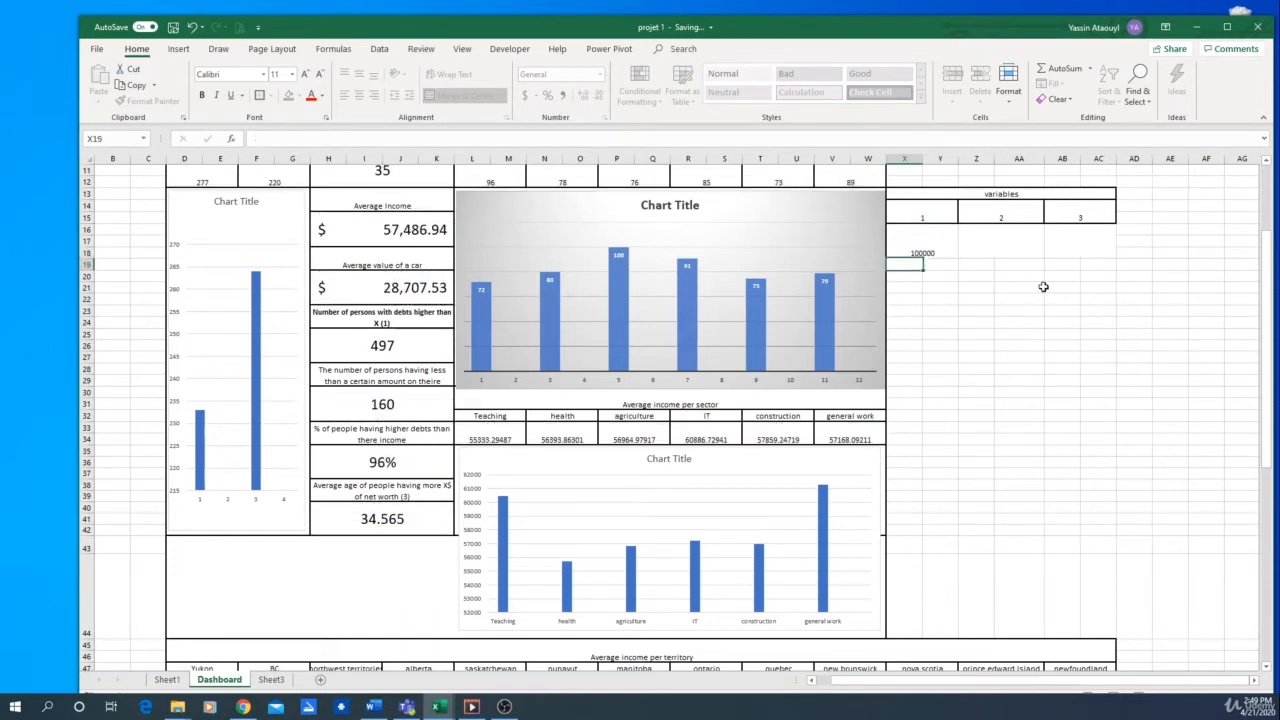
Link the debt amount threshold in Sheet1 cell AY7 to the variable 1 value with =Dashboard!X16
{"action": "left_click", "coordinate": [395, 343]}
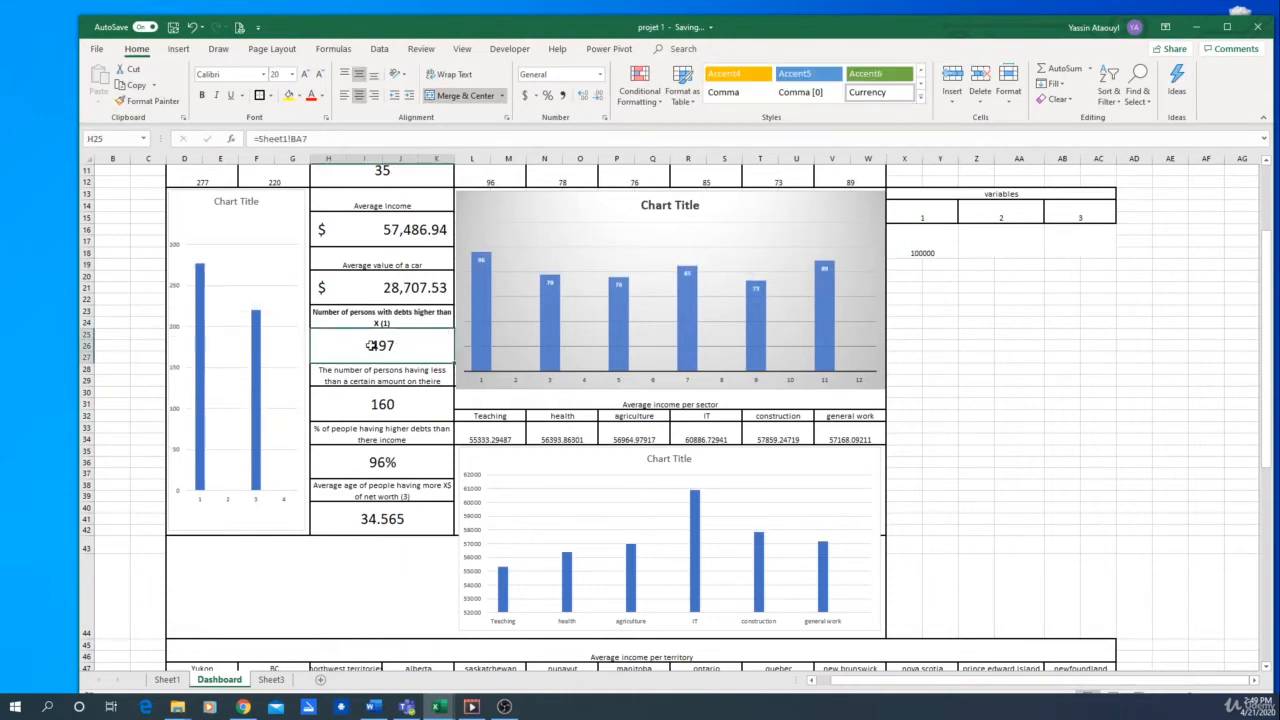
{"action": "left_click", "coordinate": [942, 311]}
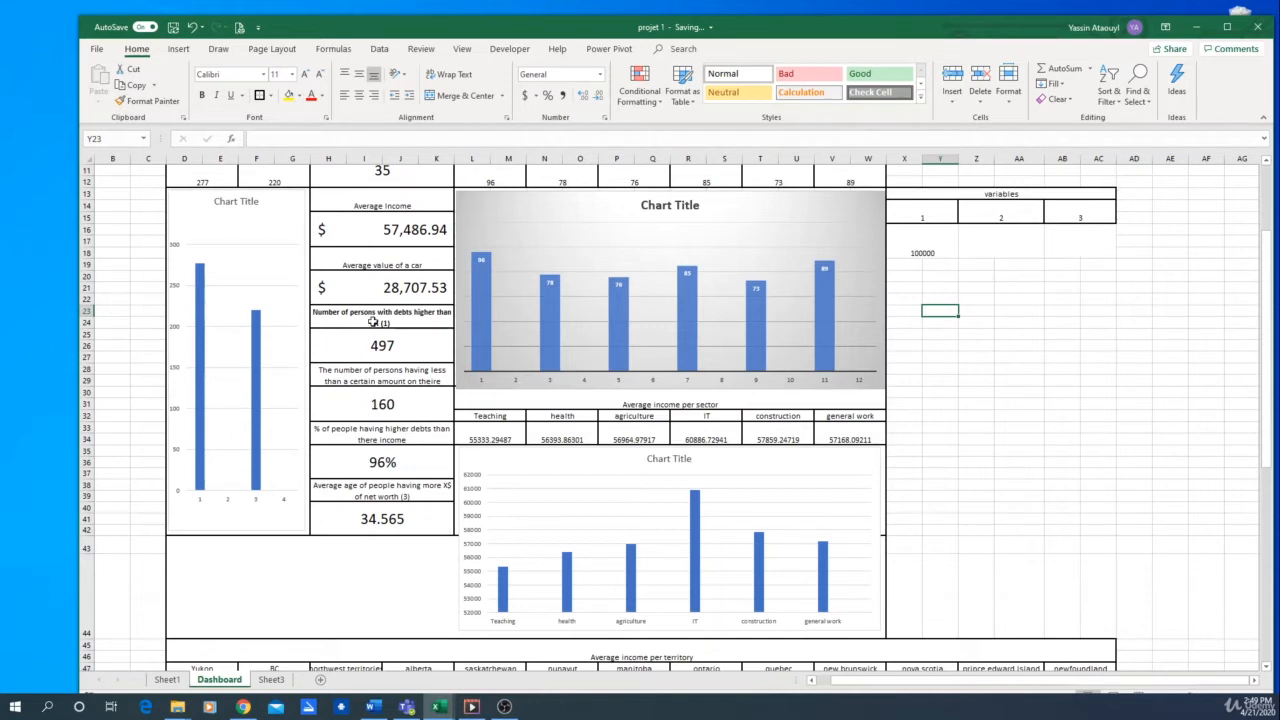
{"action": "left_click", "coordinate": [926, 252]}
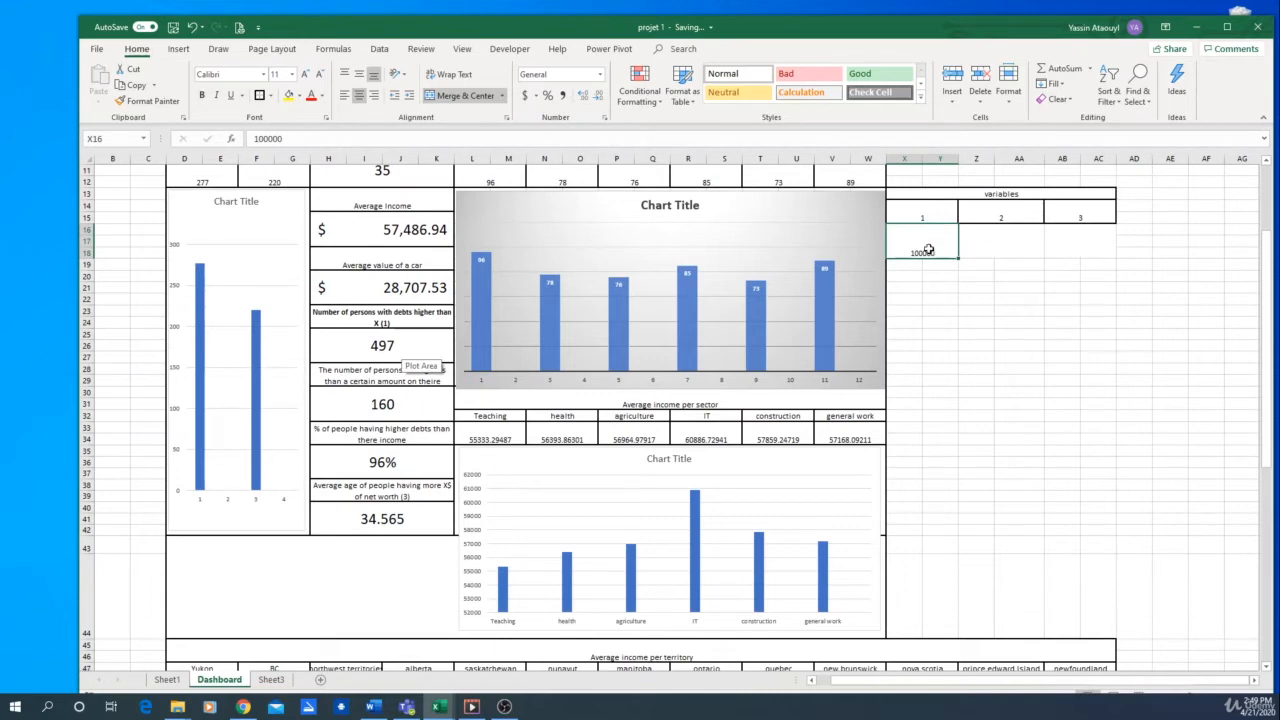
{"action": "left_click", "coordinate": [167, 680]}
{"action": "scroll", "coordinate": [1187, 638], "scroll_direction": "up", "scroll_amount": 15}
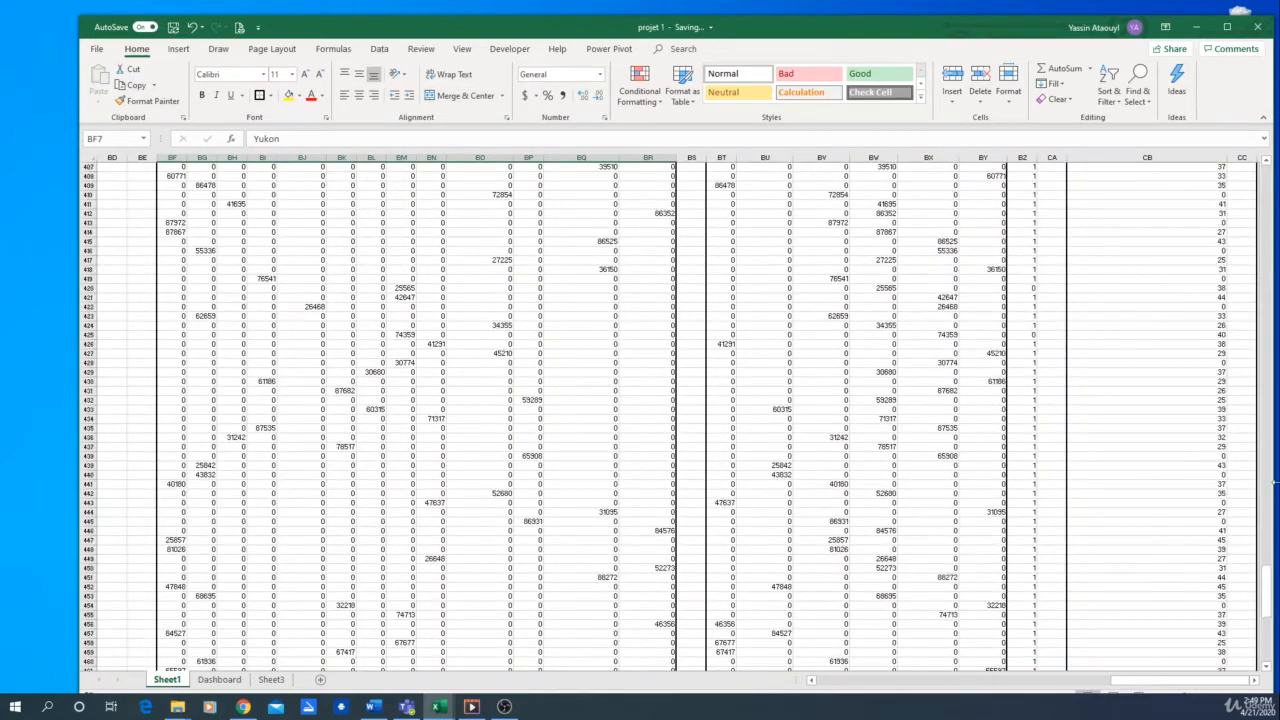
{"action": "left_click_drag", "start_coordinate": [1174, 681], "coordinate": [881, 684]}
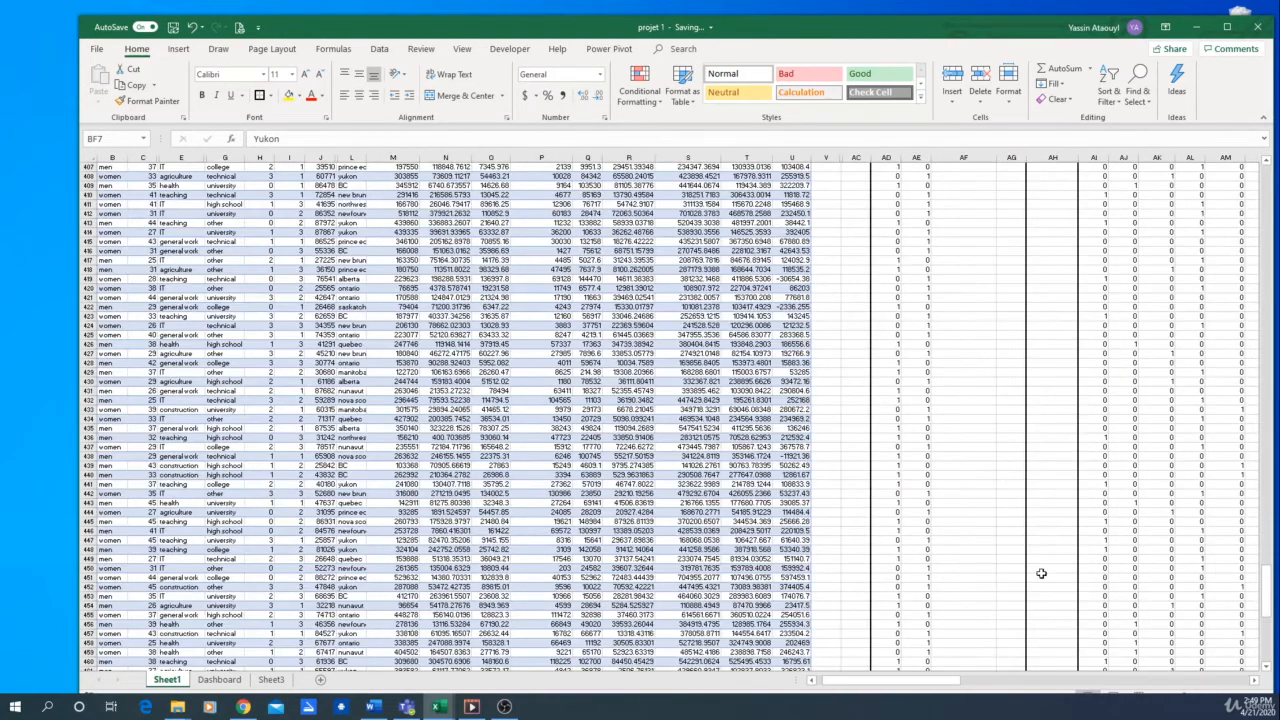
{"action": "left_click_drag", "start_coordinate": [1267, 570], "coordinate": [1267, 175]}
{"action": "left_click_drag", "start_coordinate": [921, 685], "coordinate": [988, 681]}
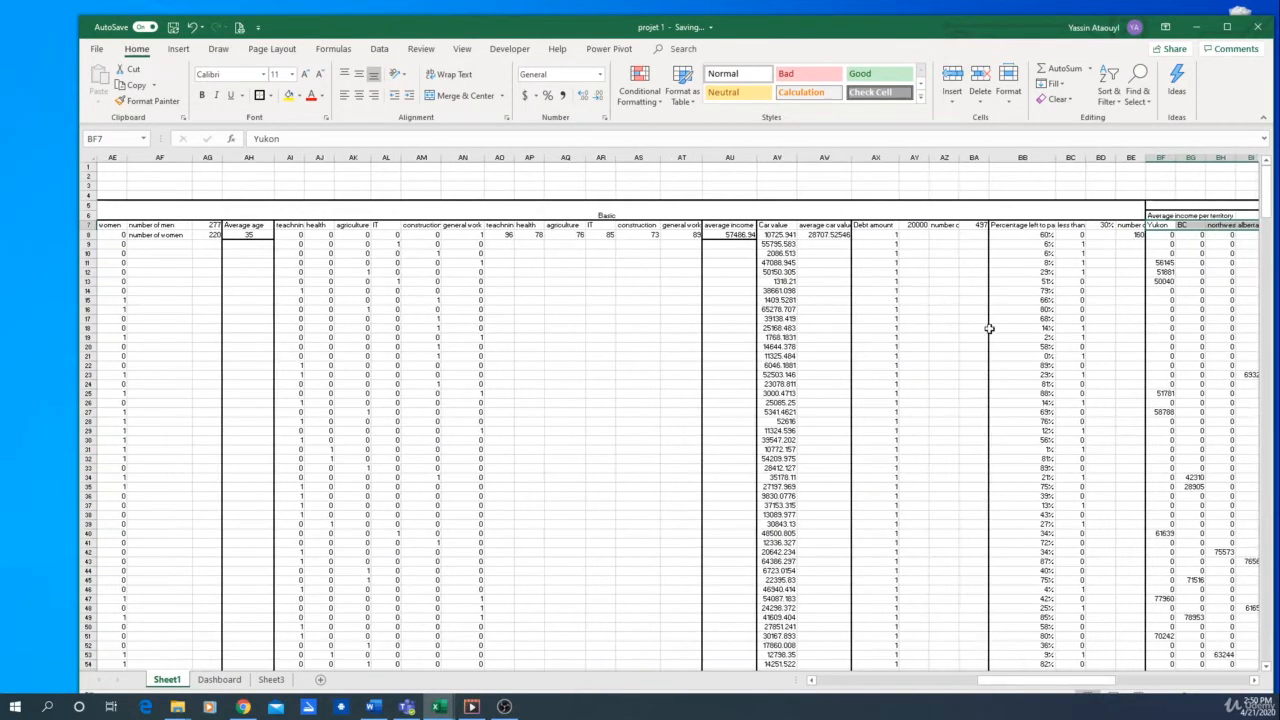
{"action": "left_click", "coordinate": [913, 227]}
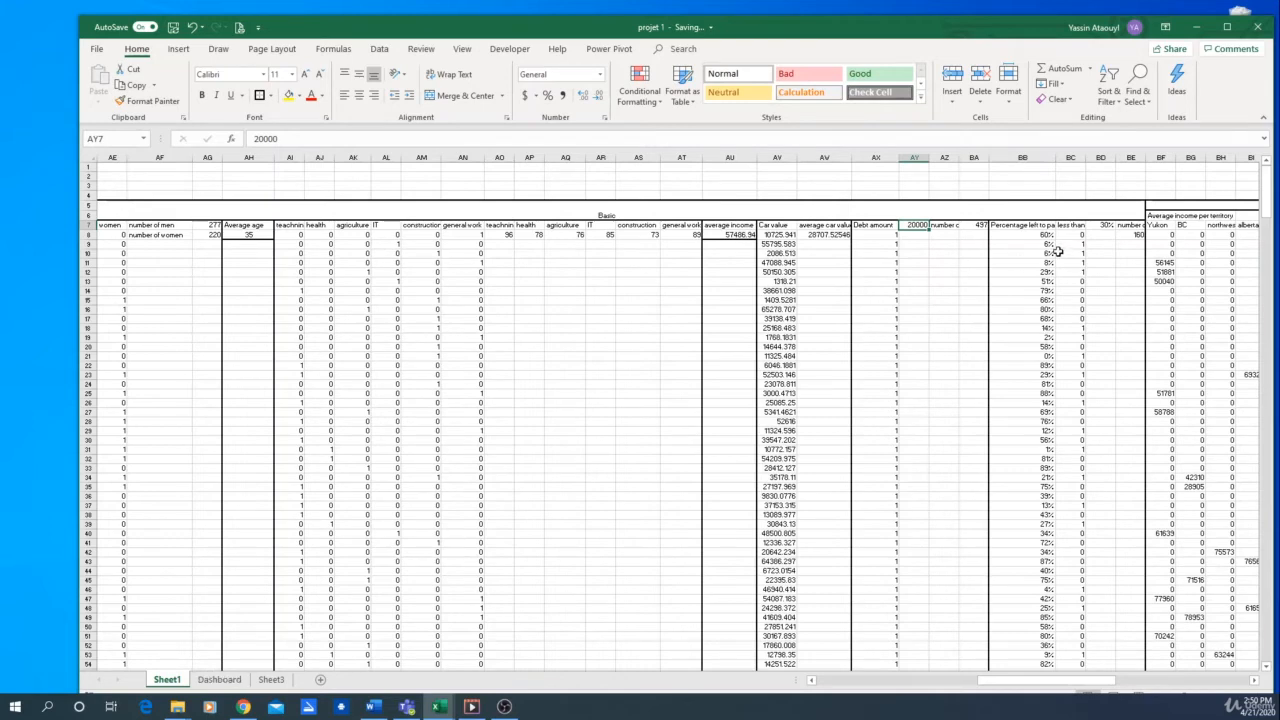
{"action": "left_click", "coordinate": [216, 679]}
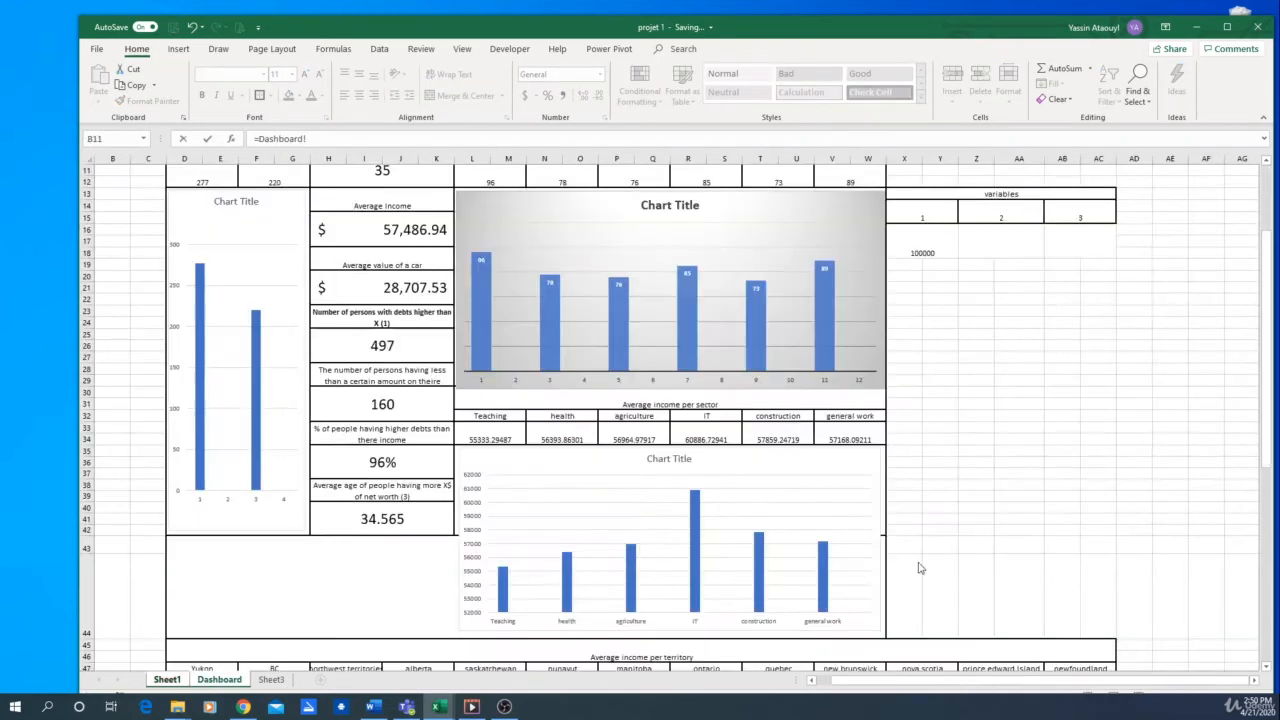
{"action": "left_click", "coordinate": [920, 232]}
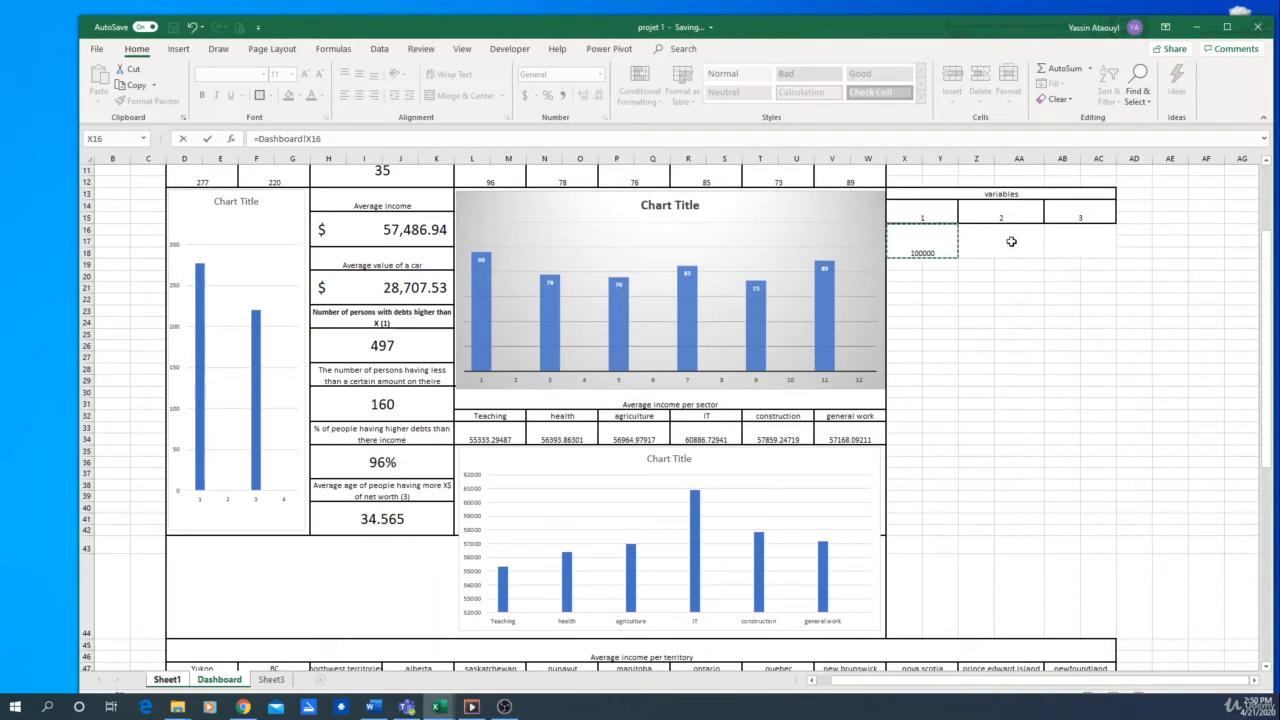
{"action": "key", "text": "Return"}
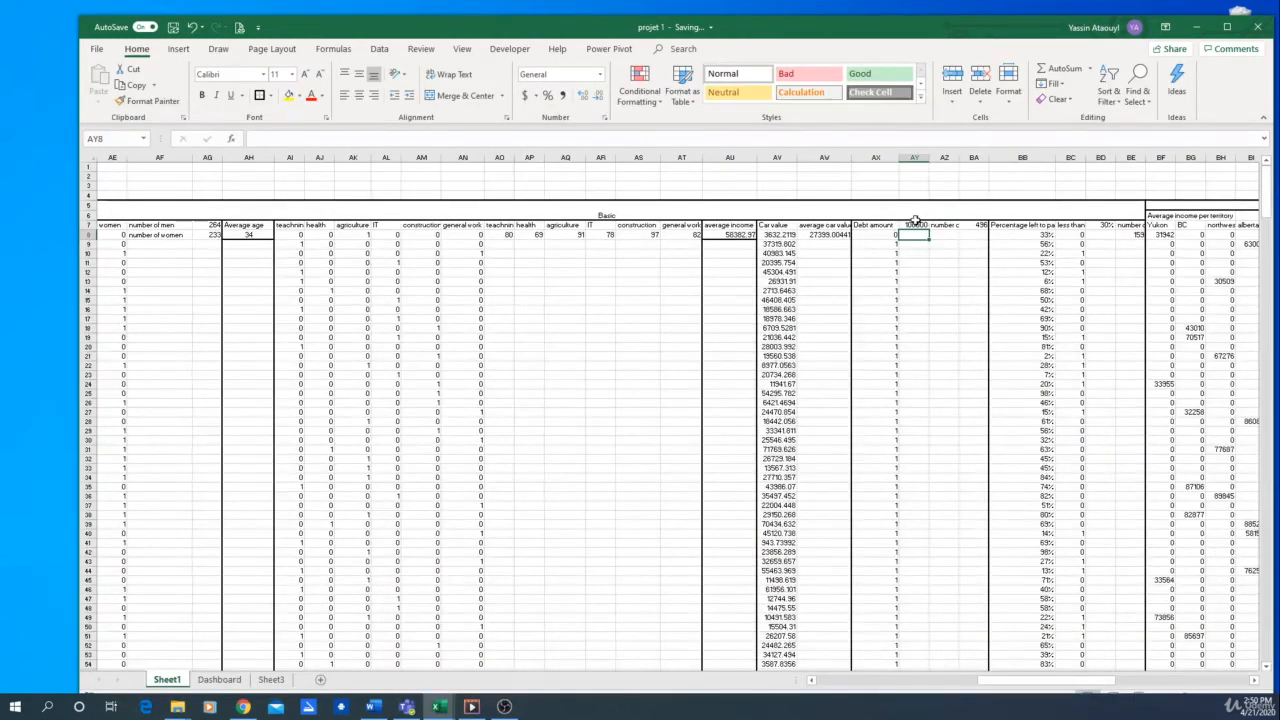
Set variable 1 on the Dashboard sheet to 20000 to test the linked debt indicator
{"action": "left_click", "coordinate": [221, 680]}
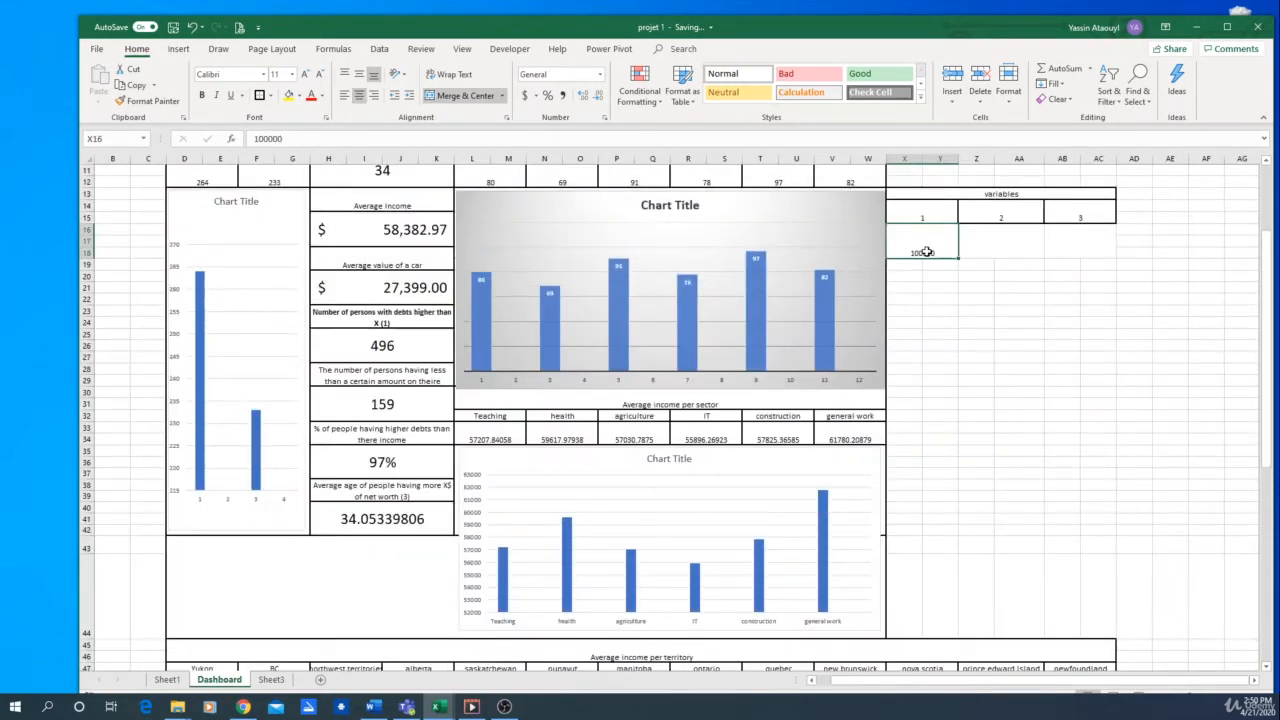
{"action": "type", "text": "20000"}
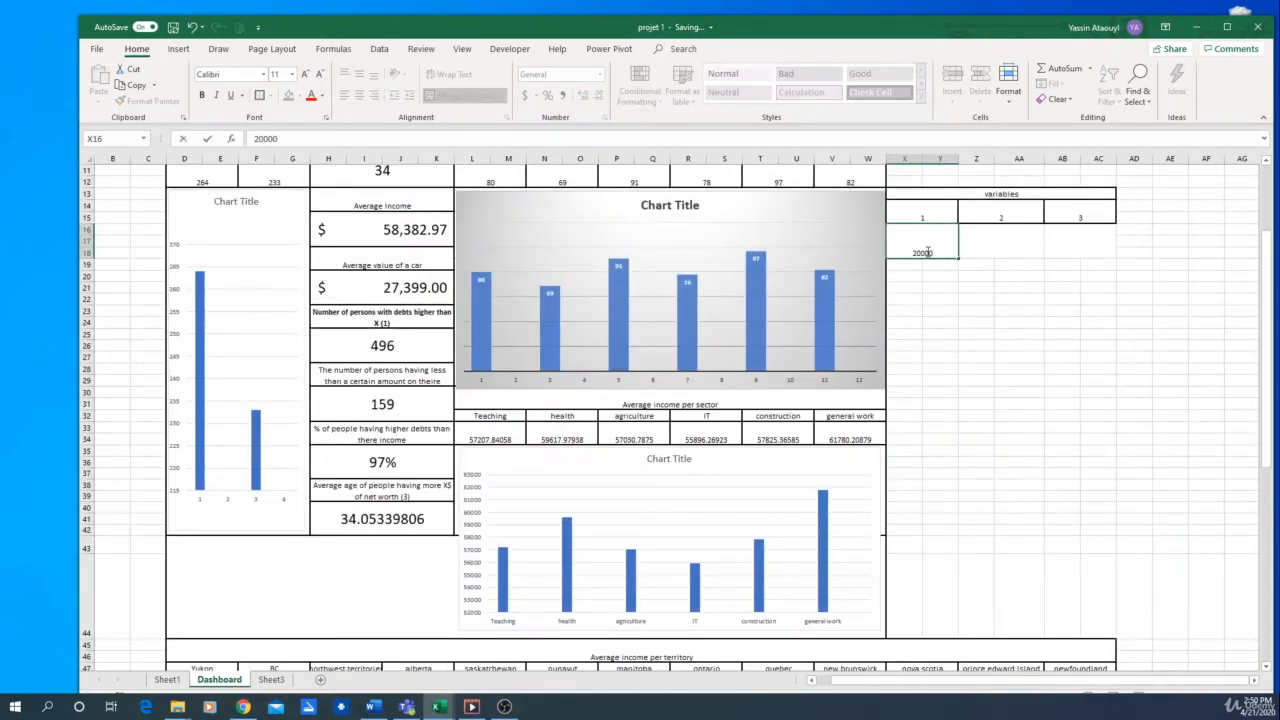
{"action": "key", "text": "Return"}
Set variable 1 in X16 to 2000000
{"action": "left_click", "coordinate": [928, 252]}
{"action": "type", "text": "2"}
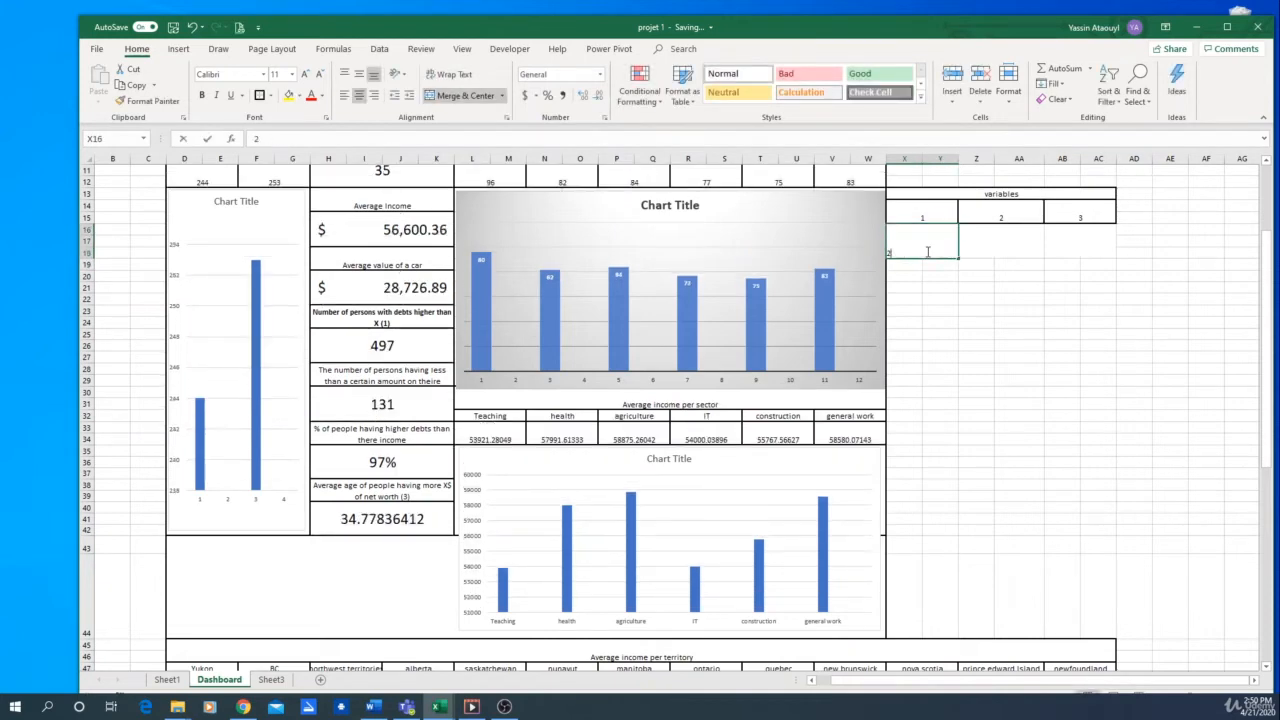
{"action": "type", "text": "000"}
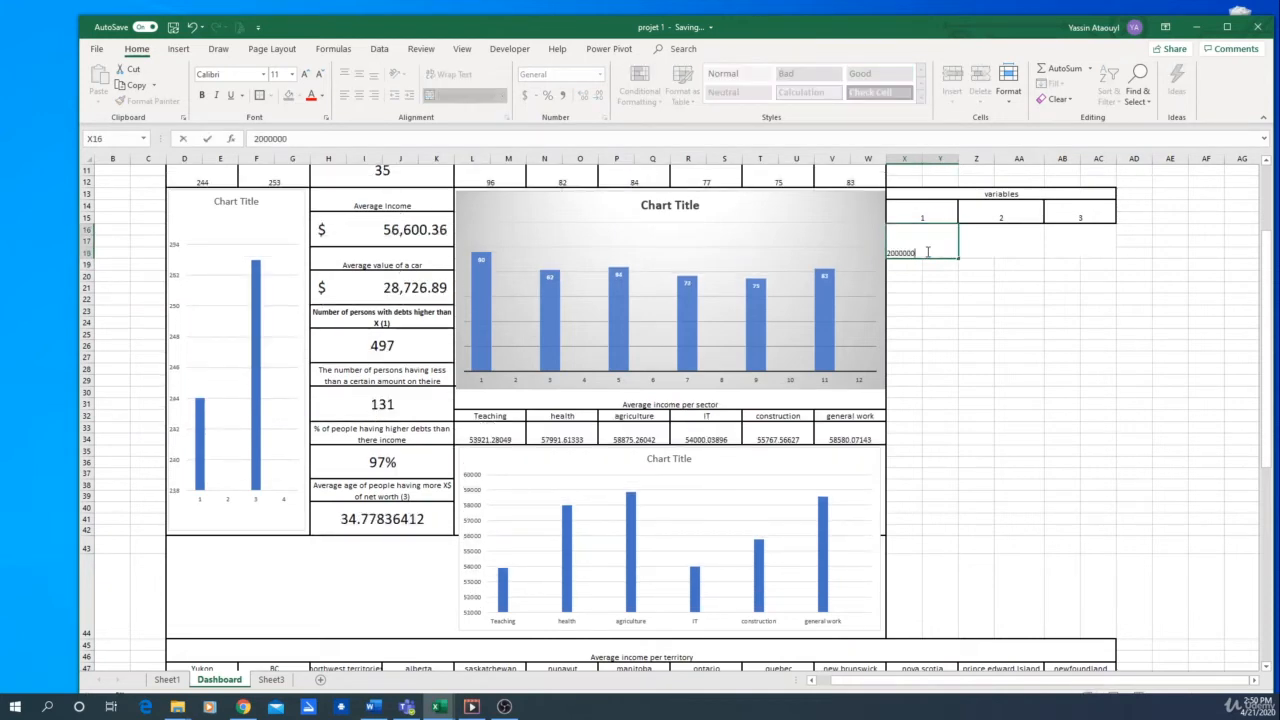
{"action": "type", "text": "000"}
{"action": "key", "text": "Return"}
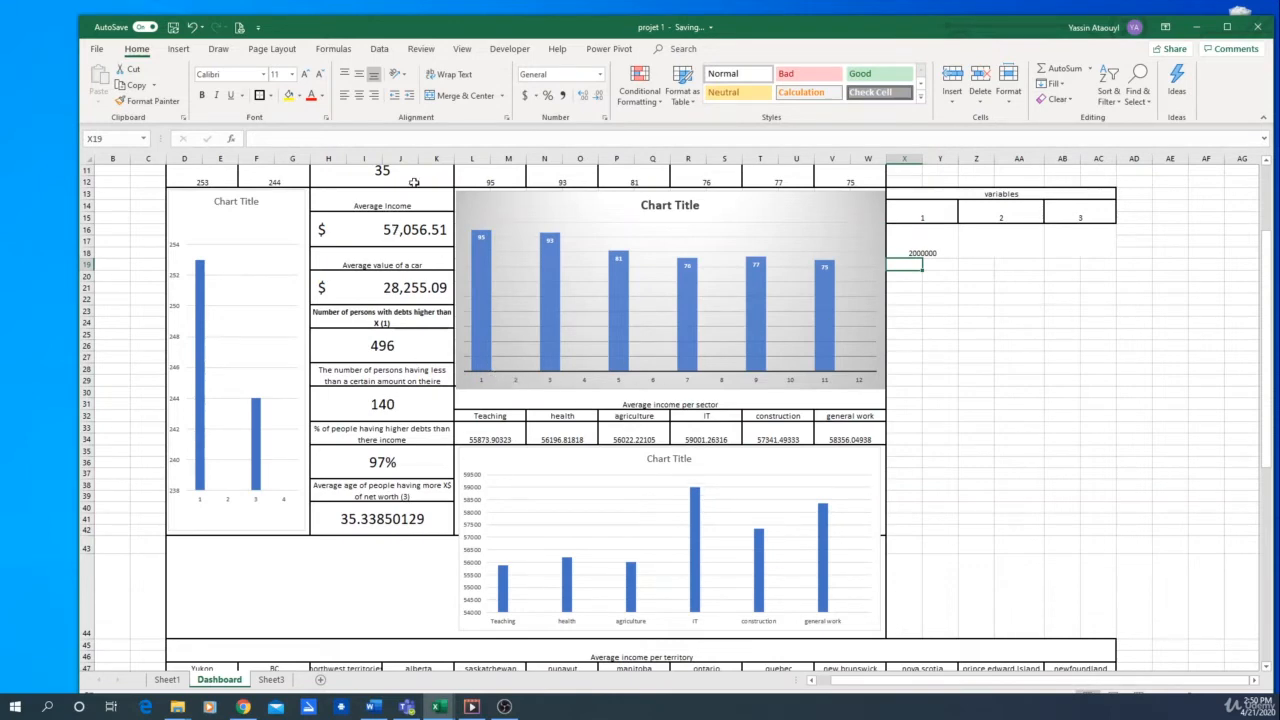
Widen column AY on Sheet1 so that the linked debt threshold displays in full
{"action": "left_click", "coordinate": [167, 679]}
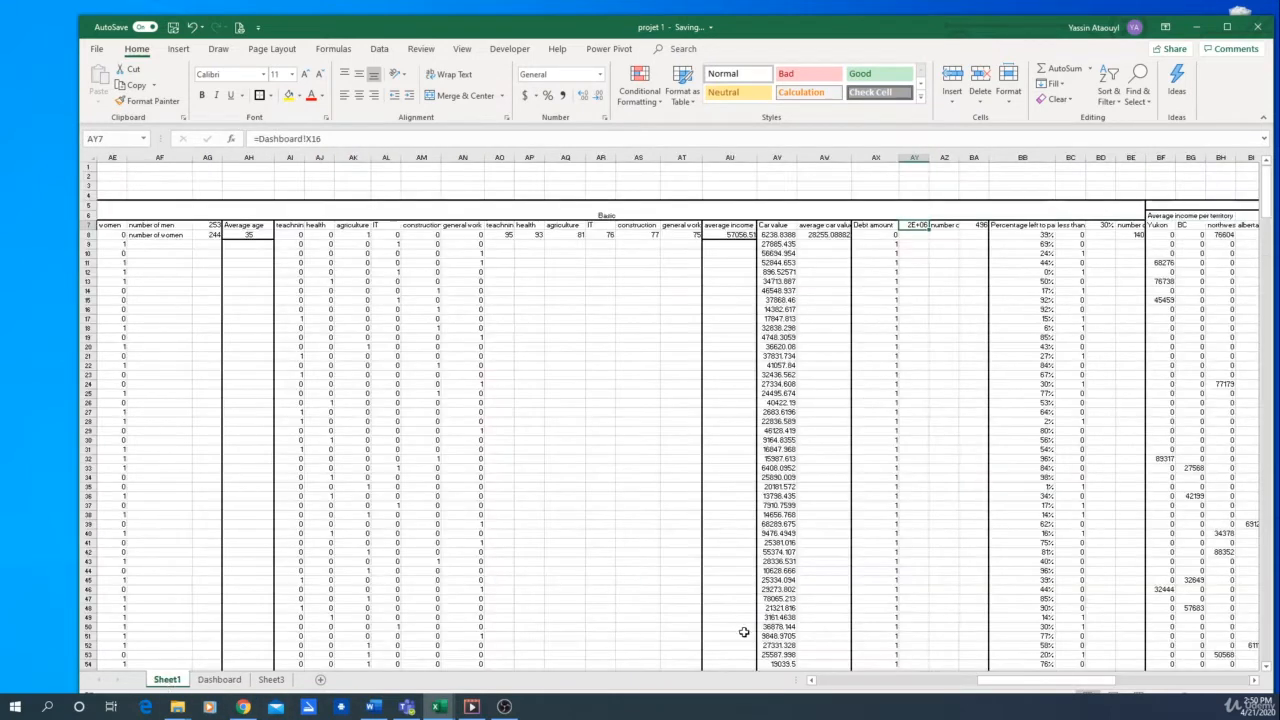
{"action": "left_click", "coordinate": [928, 298]}
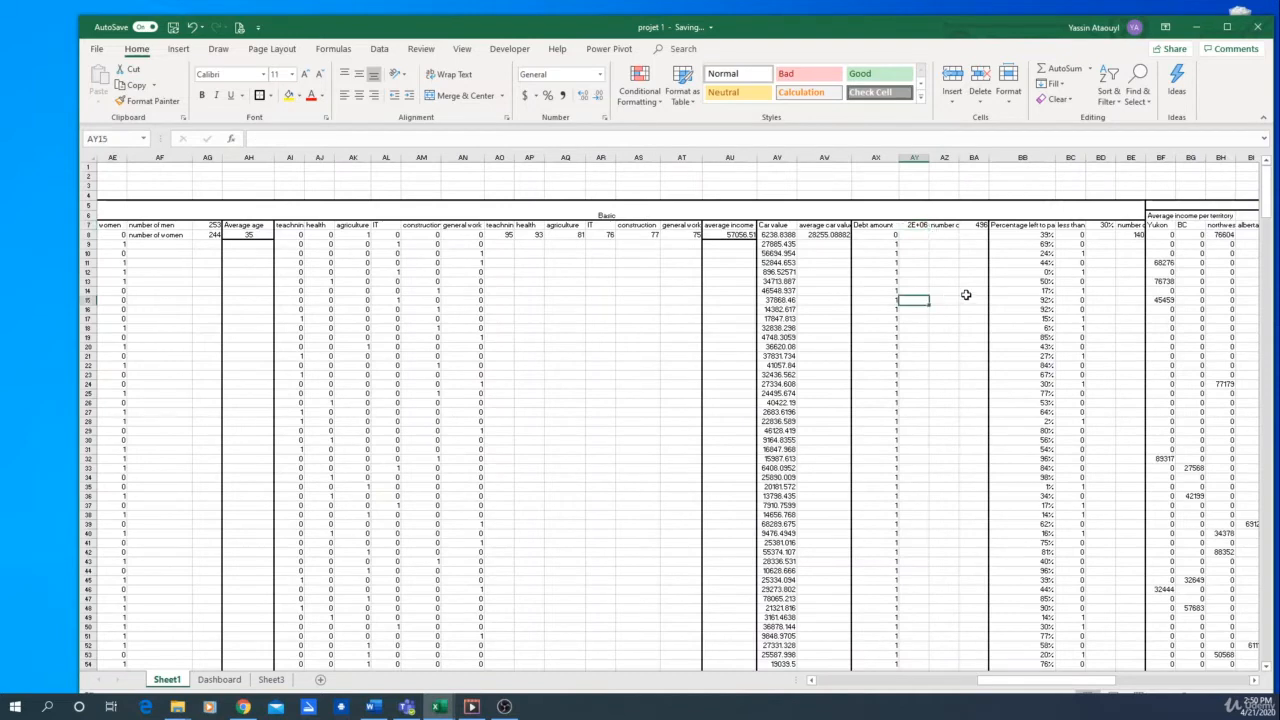
{"action": "left_click", "coordinate": [966, 260]}
{"action": "left_click", "coordinate": [912, 228]}
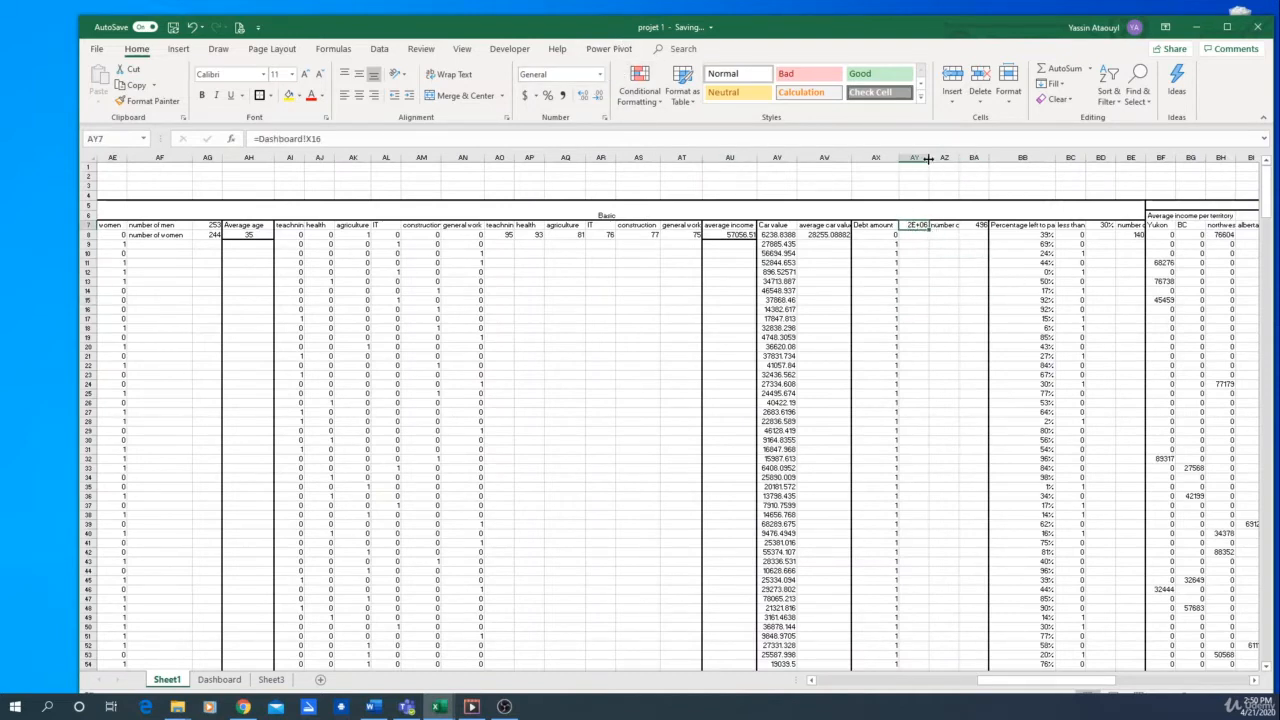
{"action": "left_click_drag", "start_coordinate": [928, 158], "coordinate": [953, 158]}
Examine the formula in Sheet1 cell BA7 and the range it sums for the debt count
{"action": "left_click", "coordinate": [999, 225]}
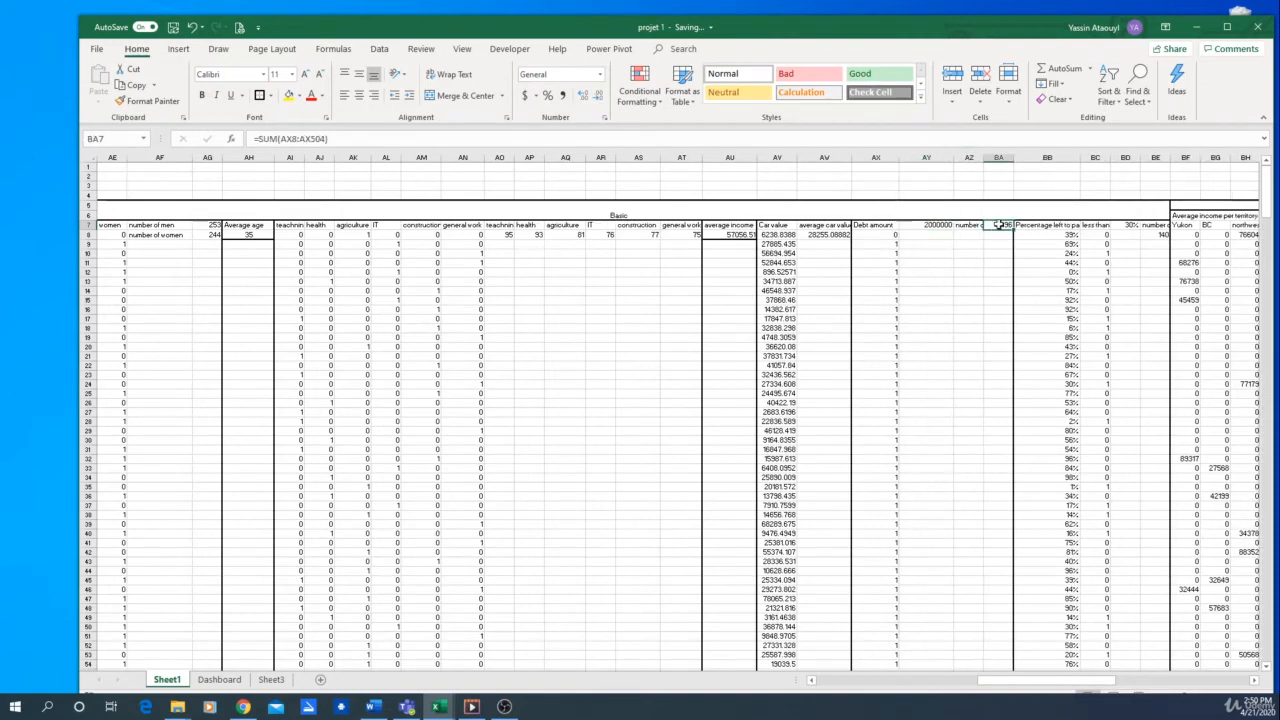
{"action": "left_click", "coordinate": [389, 138]}
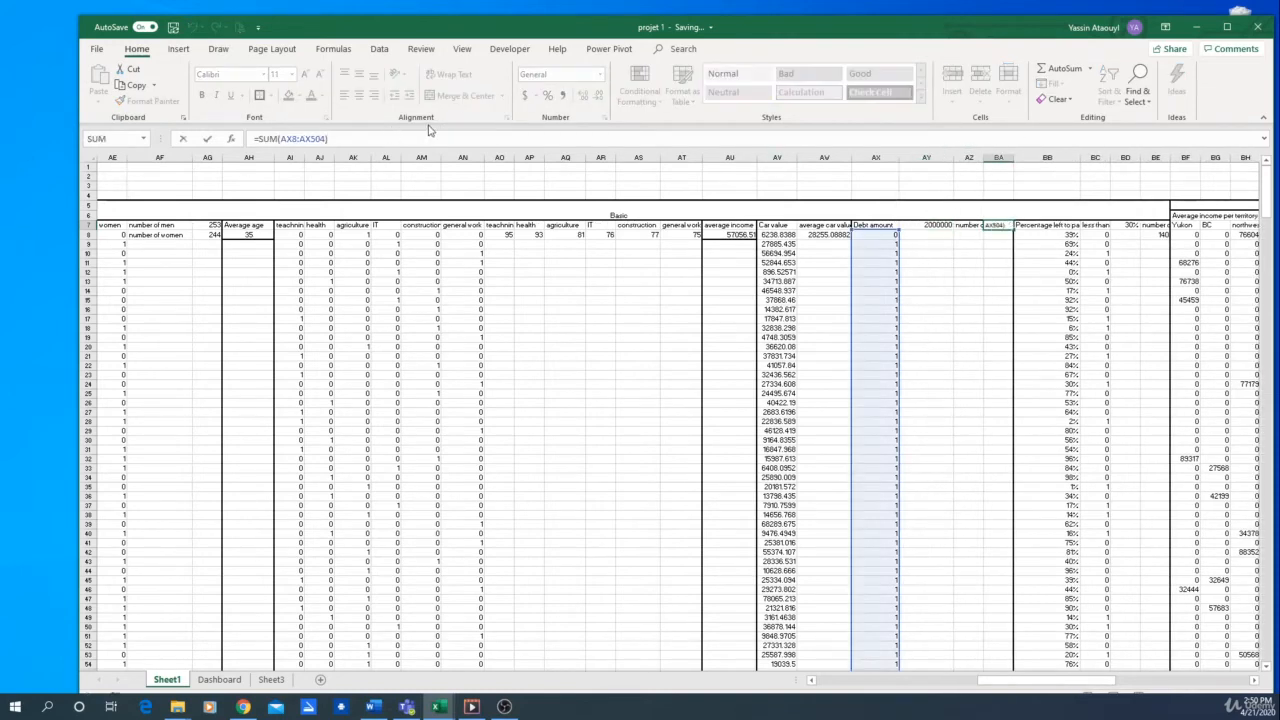
{"action": "key", "text": "Return"}
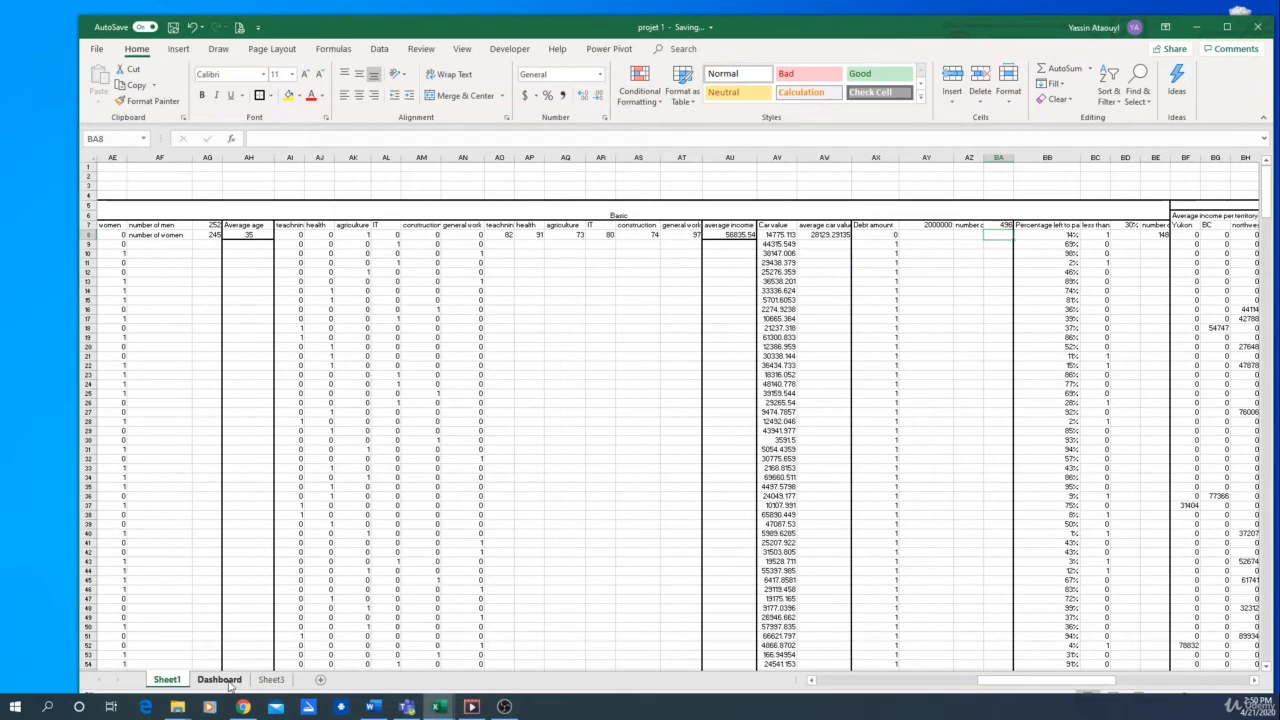
Examine the Dashboard mortgage indicator and the Sheet1 column BC formulas that compare each mortgage percentage with the threshold in BD7
{"action": "left_click", "coordinate": [219, 679]}
{"action": "left_click", "coordinate": [1019, 230]}
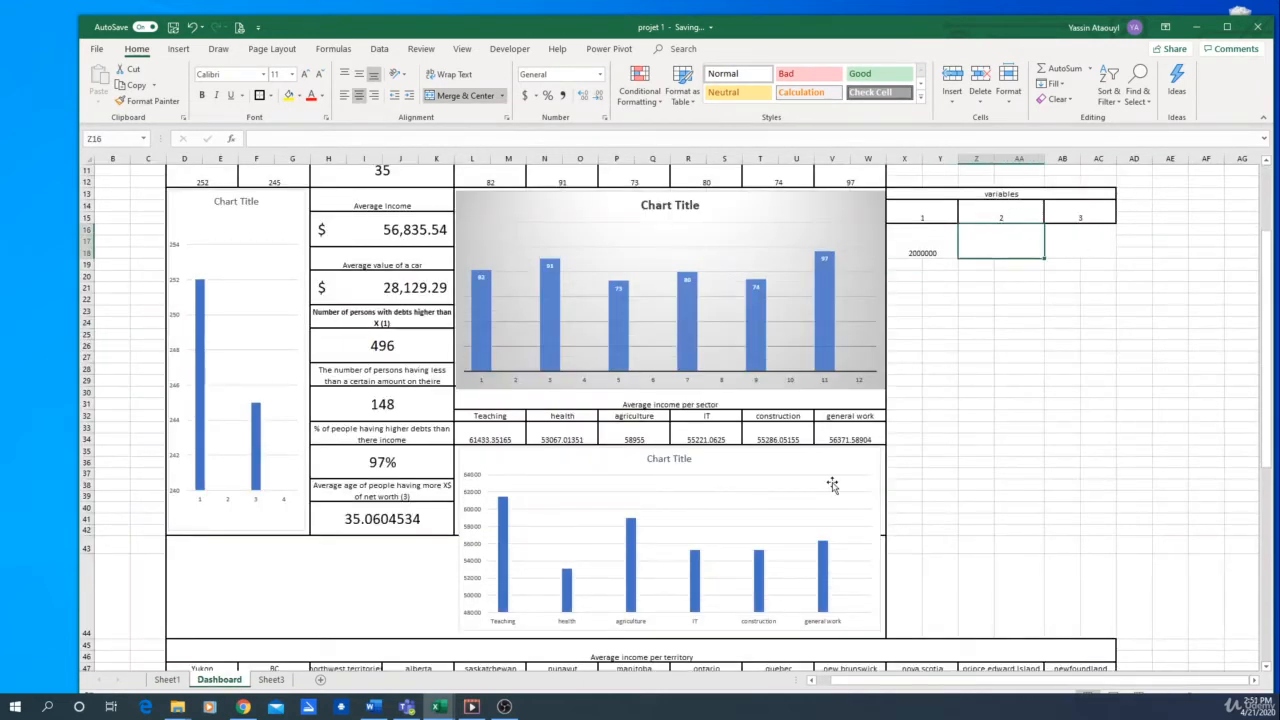
{"action": "left_click", "coordinate": [435, 411]}
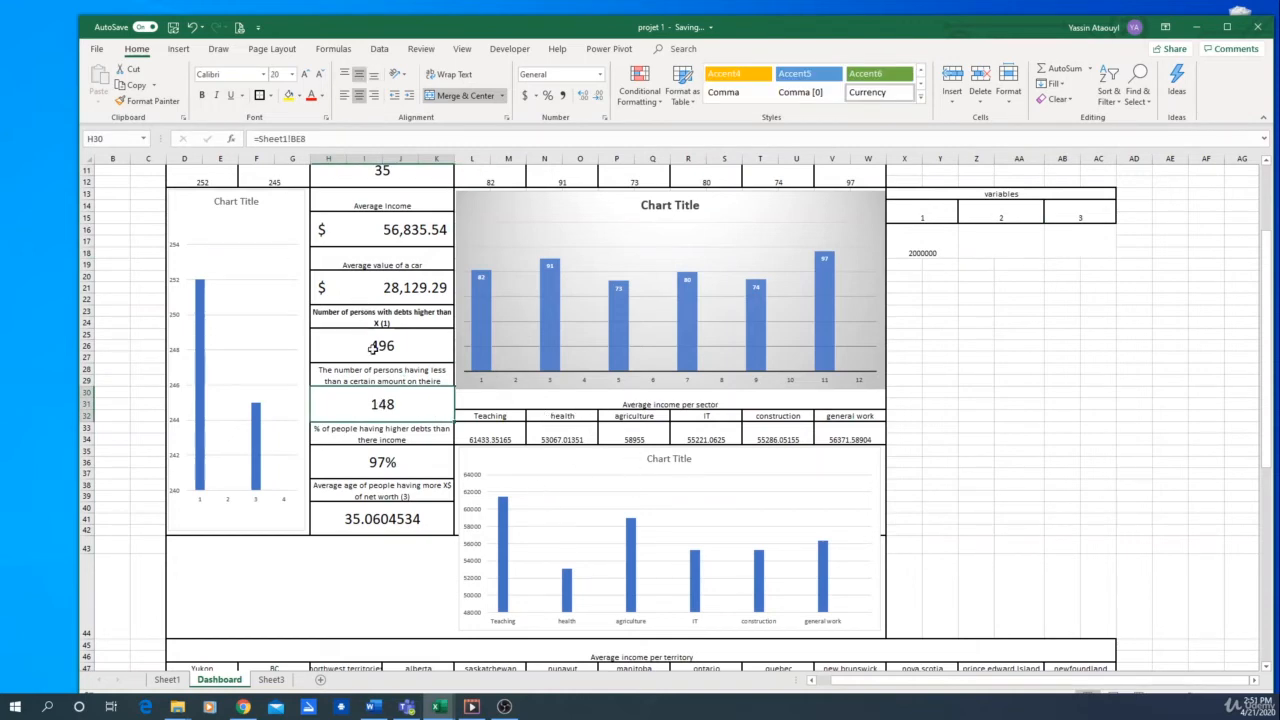
{"action": "left_click", "coordinate": [375, 381]}
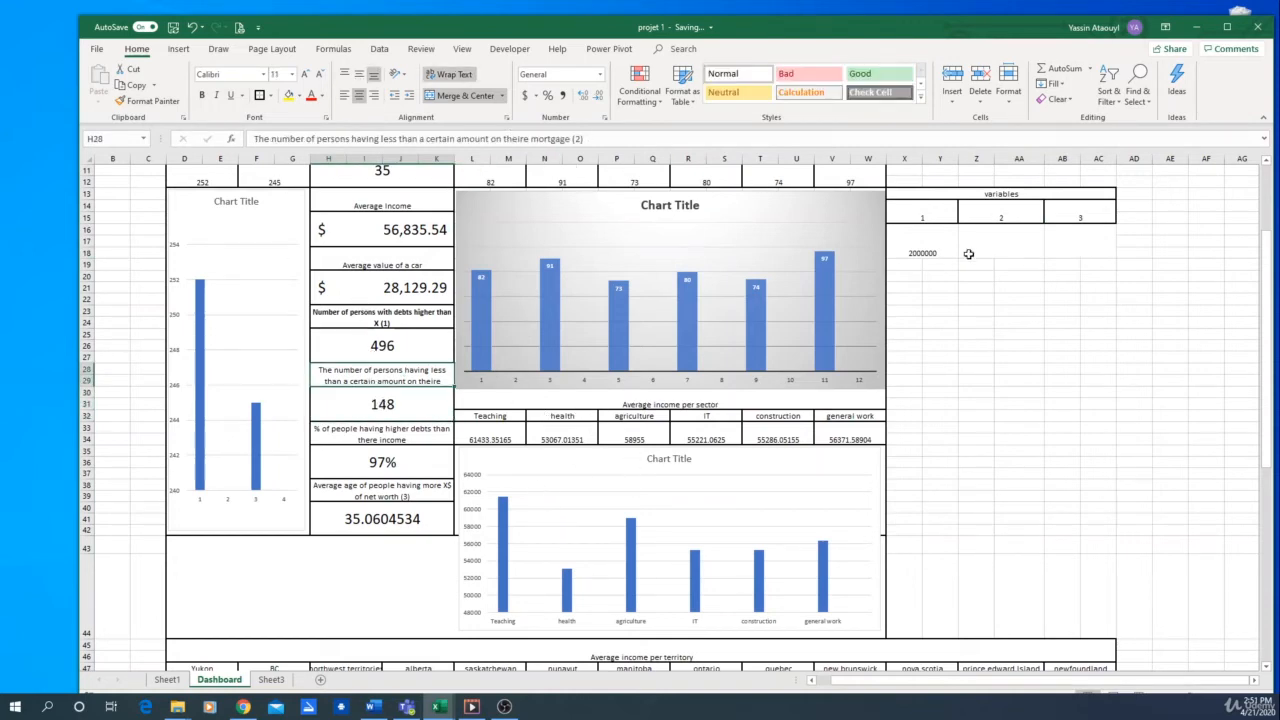
{"action": "left_click", "coordinate": [1000, 250]}
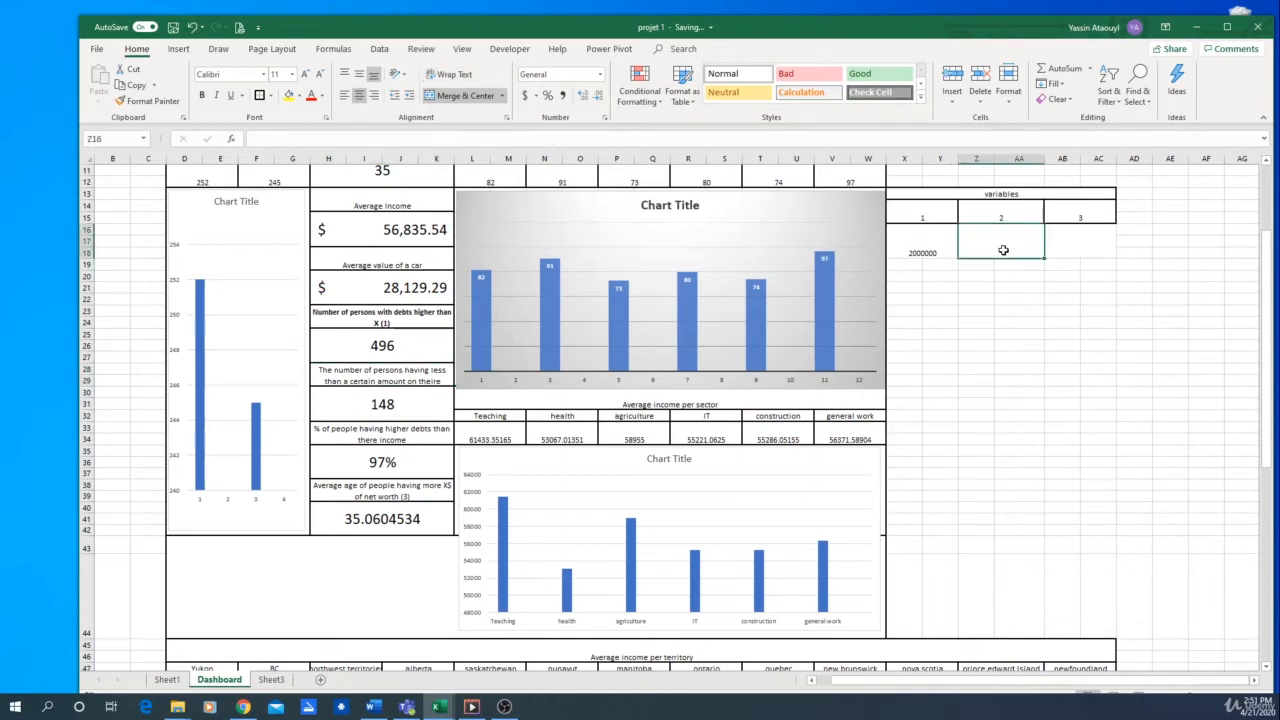
{"action": "left_click", "coordinate": [167, 679]}
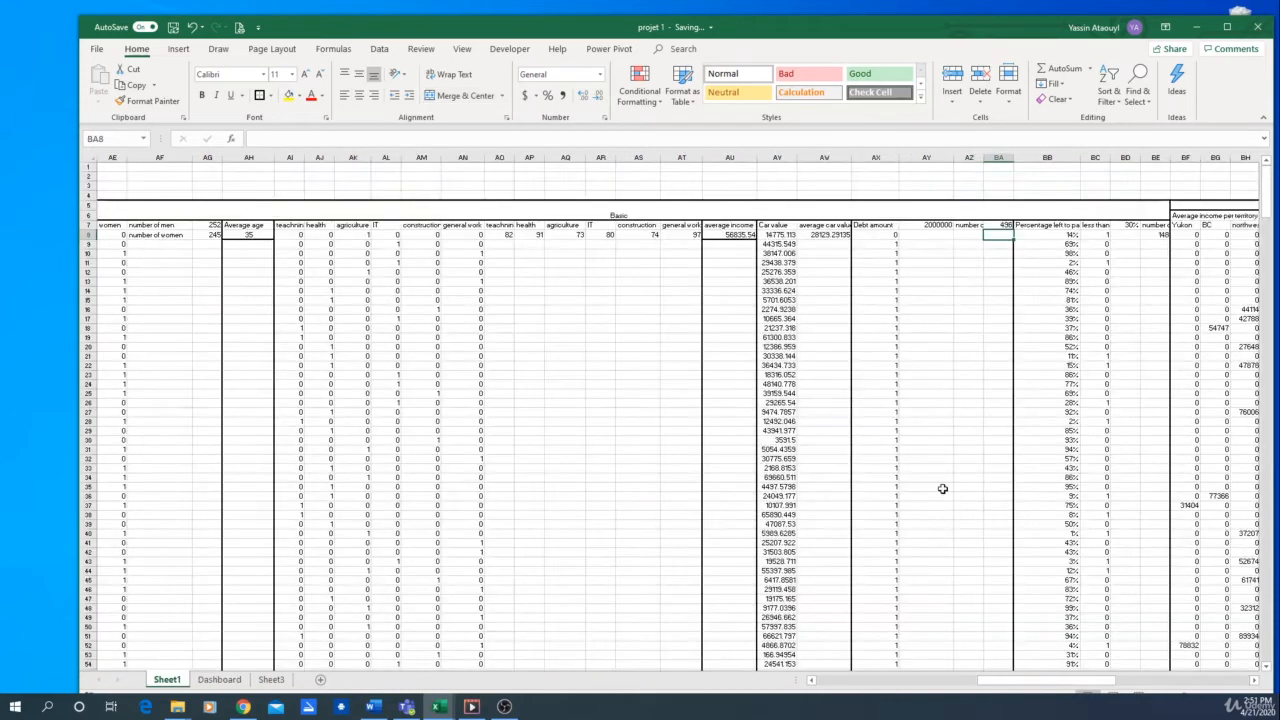
{"action": "left_click", "coordinate": [1130, 227]}
{"action": "left_click", "coordinate": [1101, 235]}
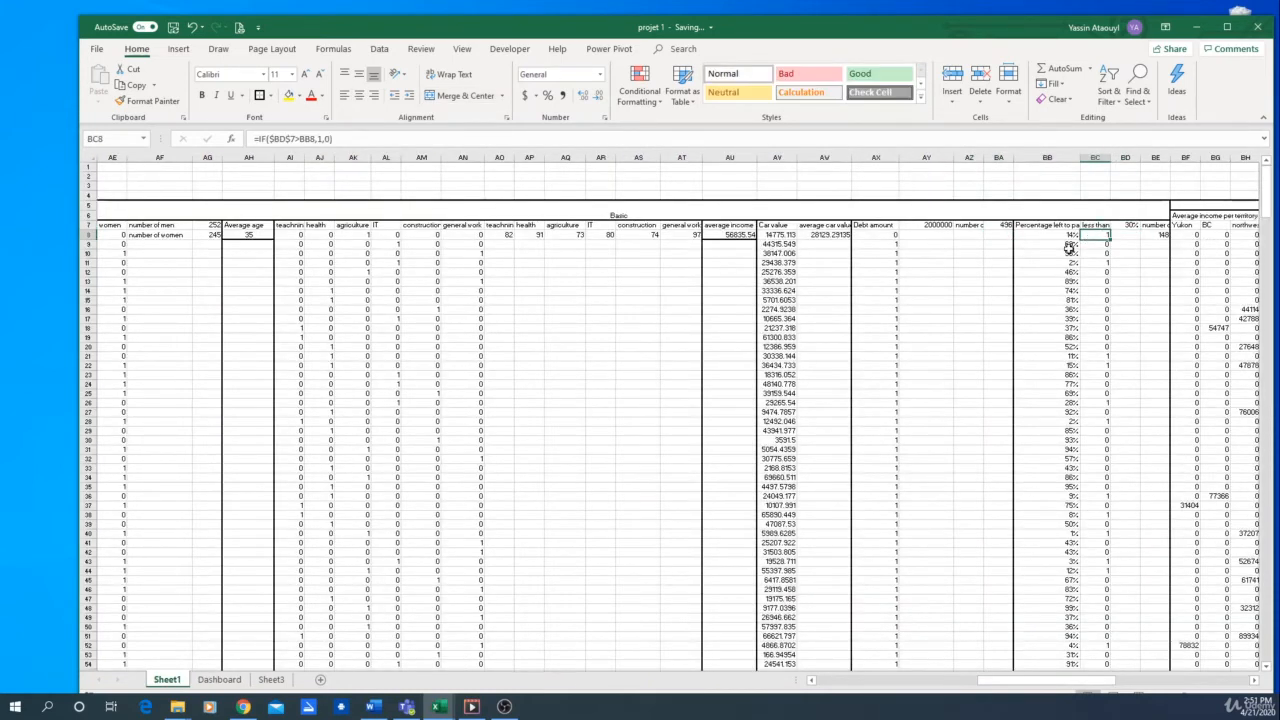
{"action": "left_click", "coordinate": [1069, 252]}
{"action": "left_click", "coordinate": [1069, 327]}
{"action": "left_click", "coordinate": [1120, 329]}
{"action": "left_click", "coordinate": [1097, 329]}
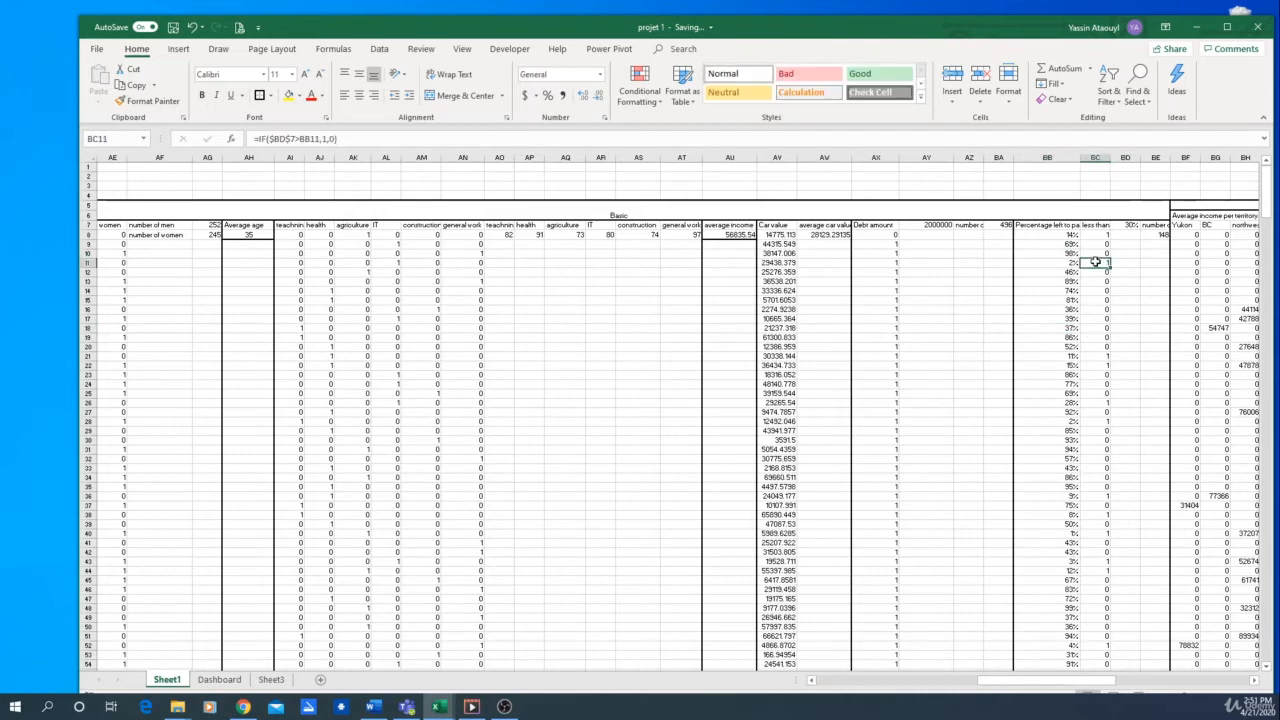
Link the mortgage percentage threshold in Sheet1 cell BD7 to variable 2 in Dashboard cell Z16
{"action": "left_click", "coordinate": [1127, 225]}
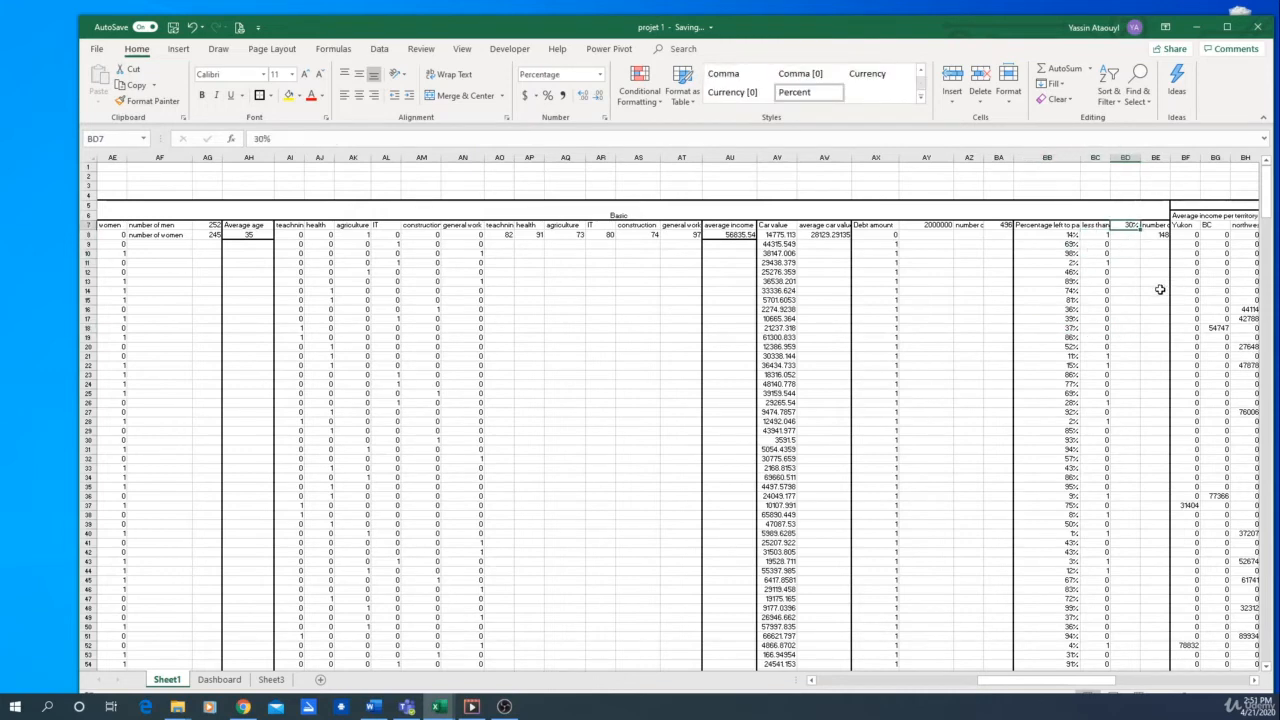
{"action": "type", "text": "="}
{"action": "left_click", "coordinate": [219, 679]}
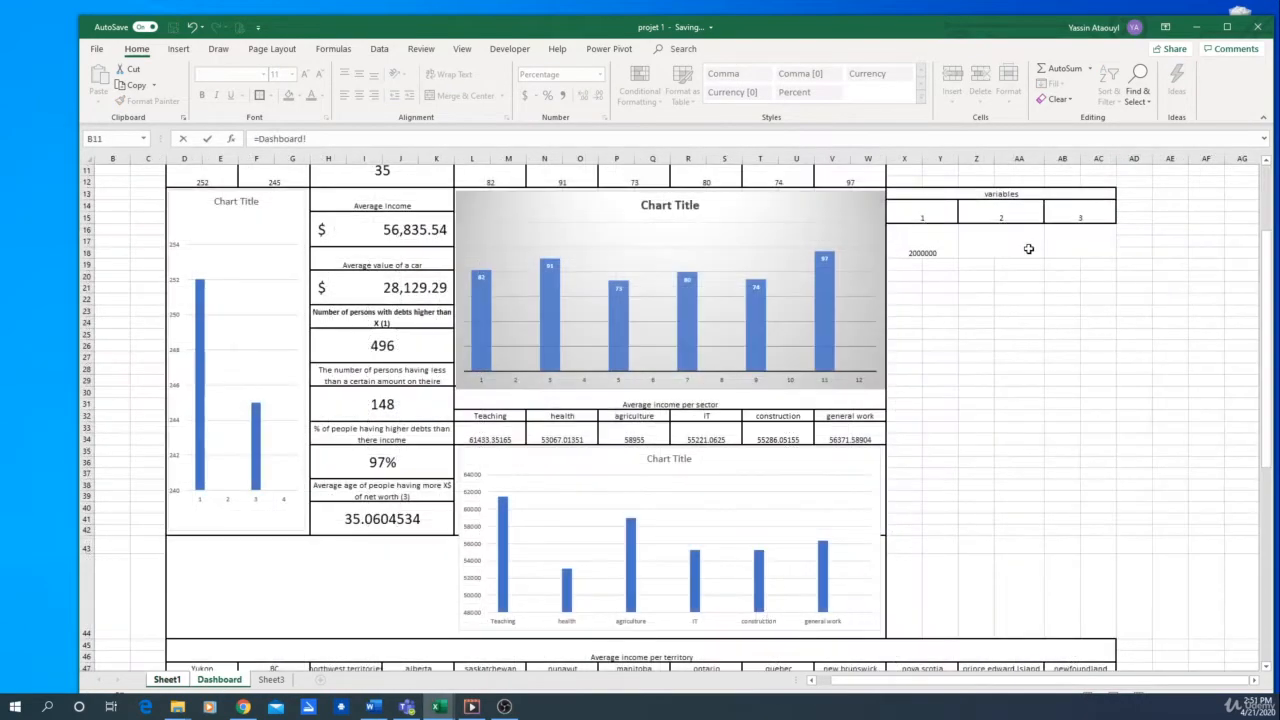
{"action": "left_click", "coordinate": [1004, 243]}
{"action": "key", "text": "Return"}
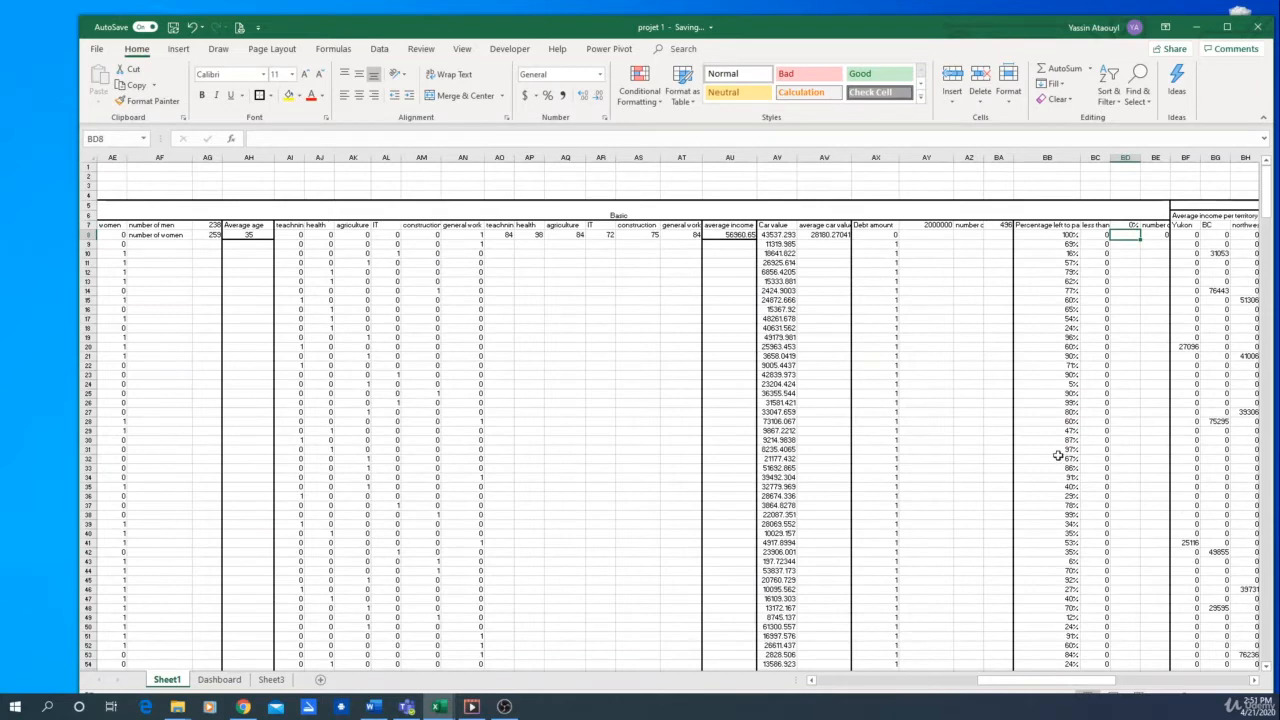
Set variable 2 in Dashboard cell Z16 to 20%, using the percentage format
{"action": "left_click", "coordinate": [219, 679]}
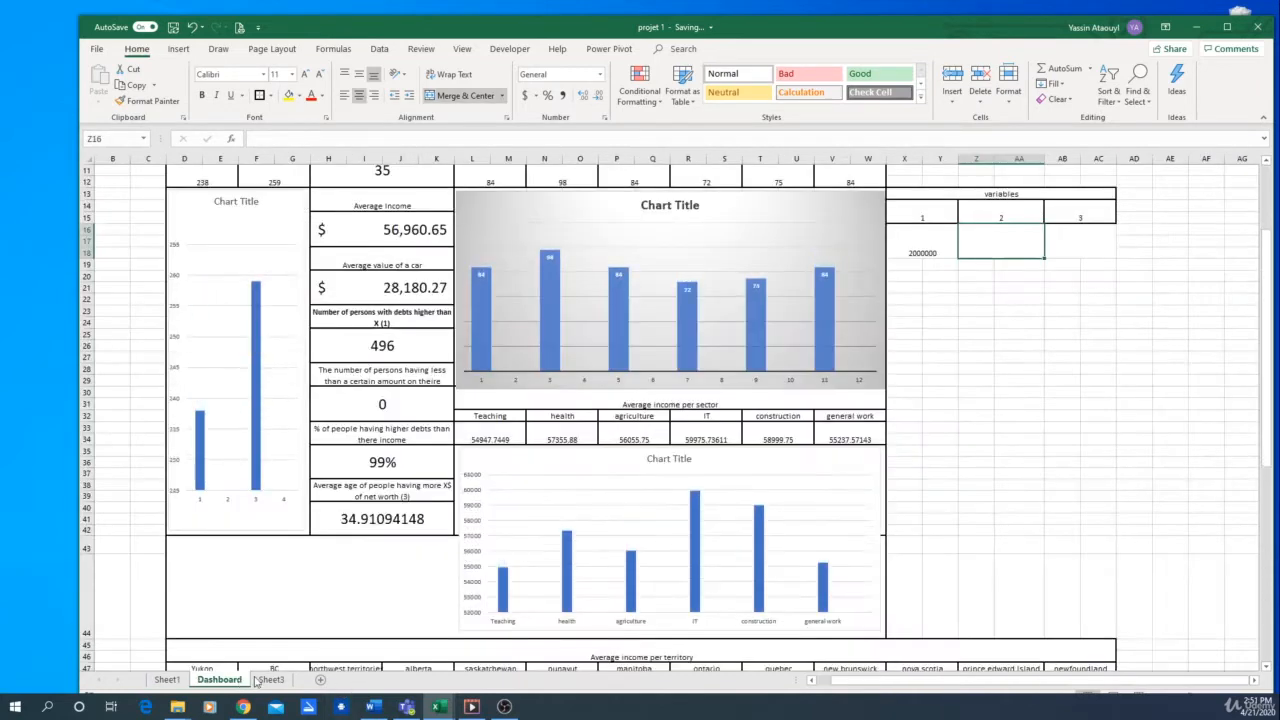
{"action": "left_click", "coordinate": [1016, 243]}
{"action": "type", "text": "20"}
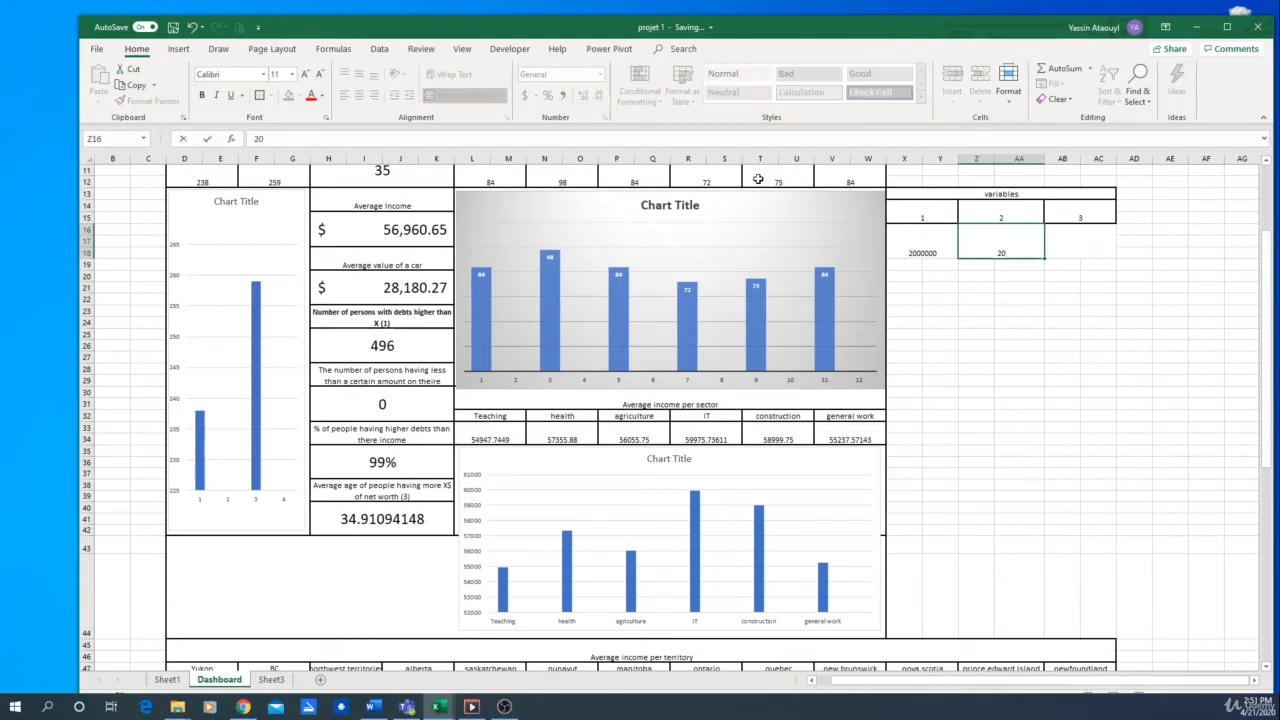
{"action": "key", "text": "Return"}
{"action": "left_click", "coordinate": [1020, 243]}
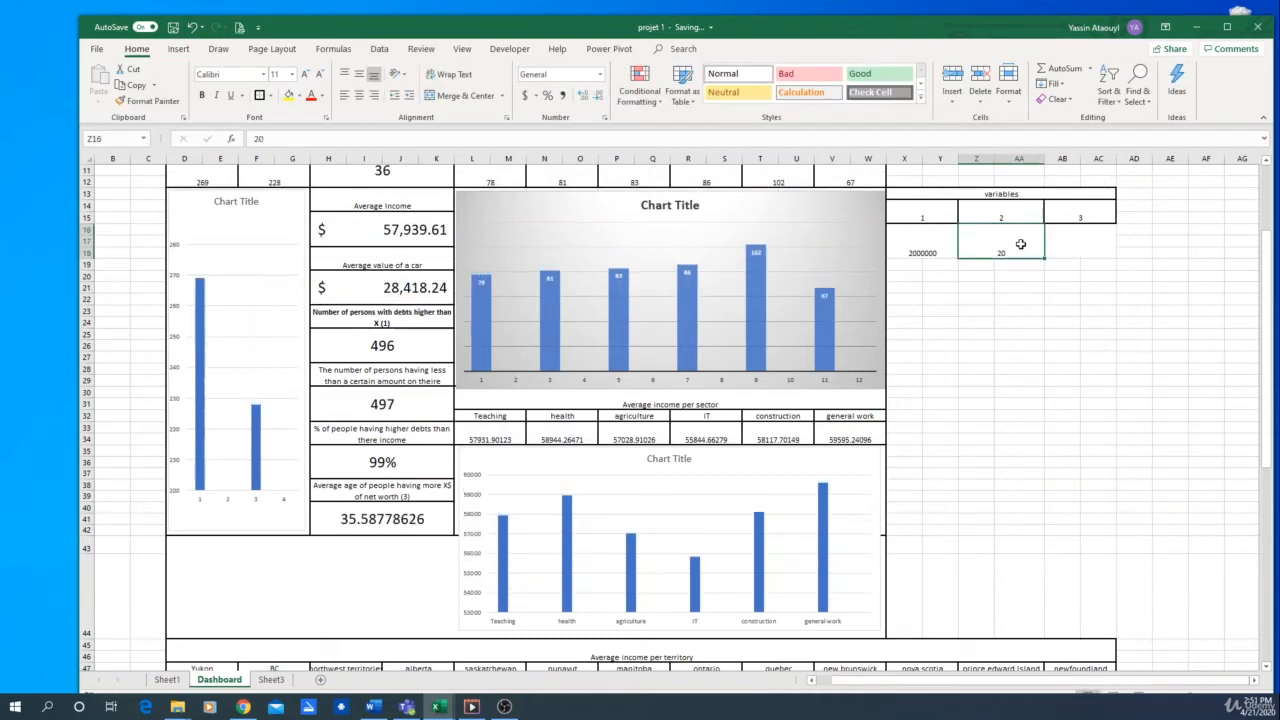
{"action": "left_click", "coordinate": [547, 97]}
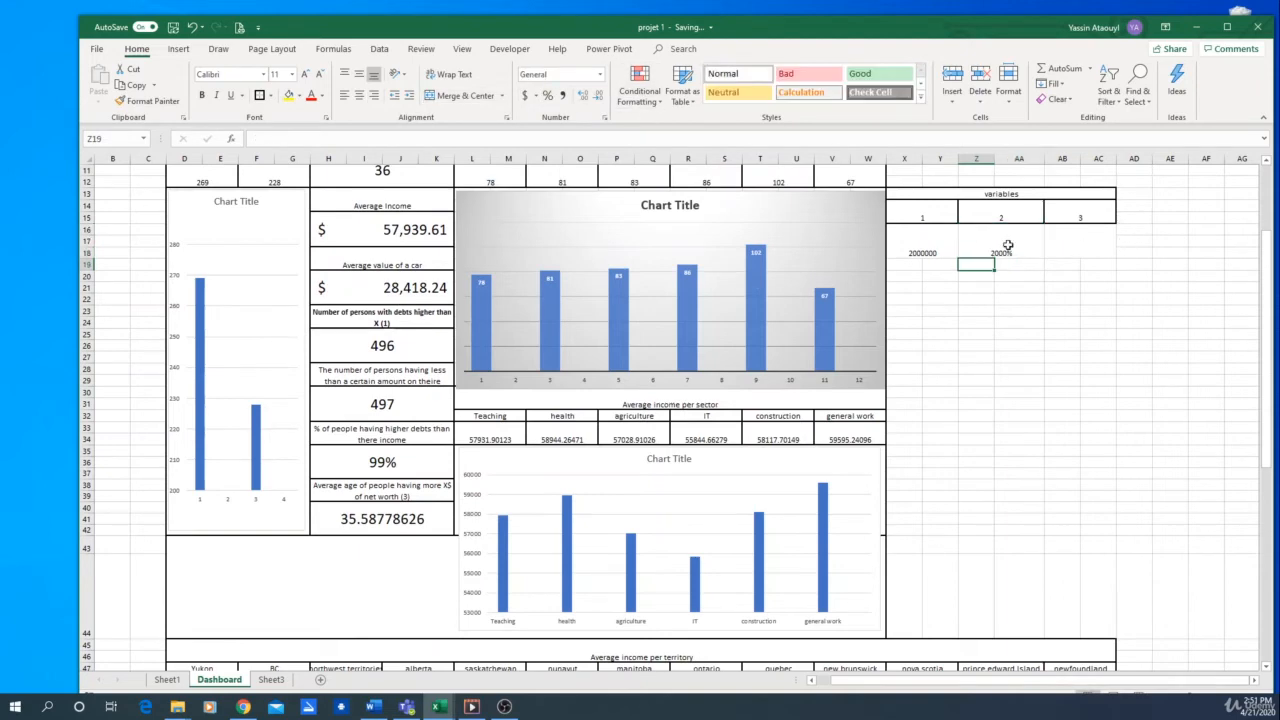
{"action": "type", "text": "20"}
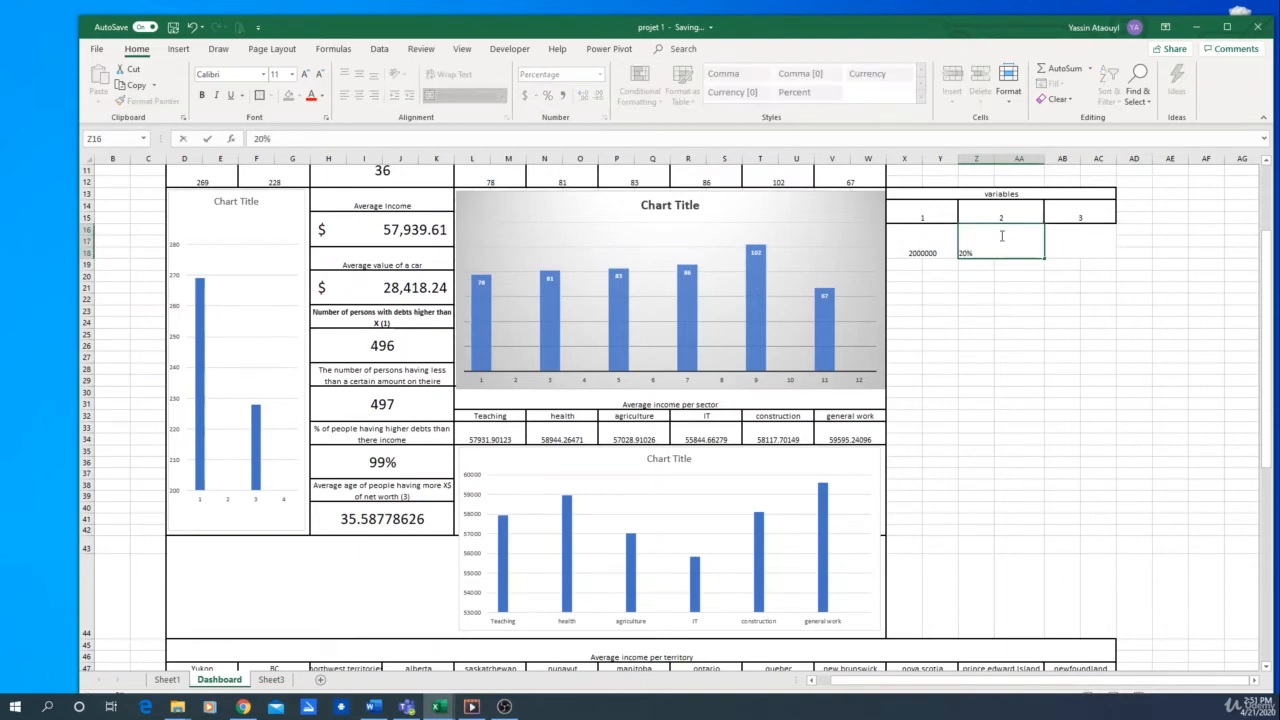
{"action": "key", "text": "Return"}
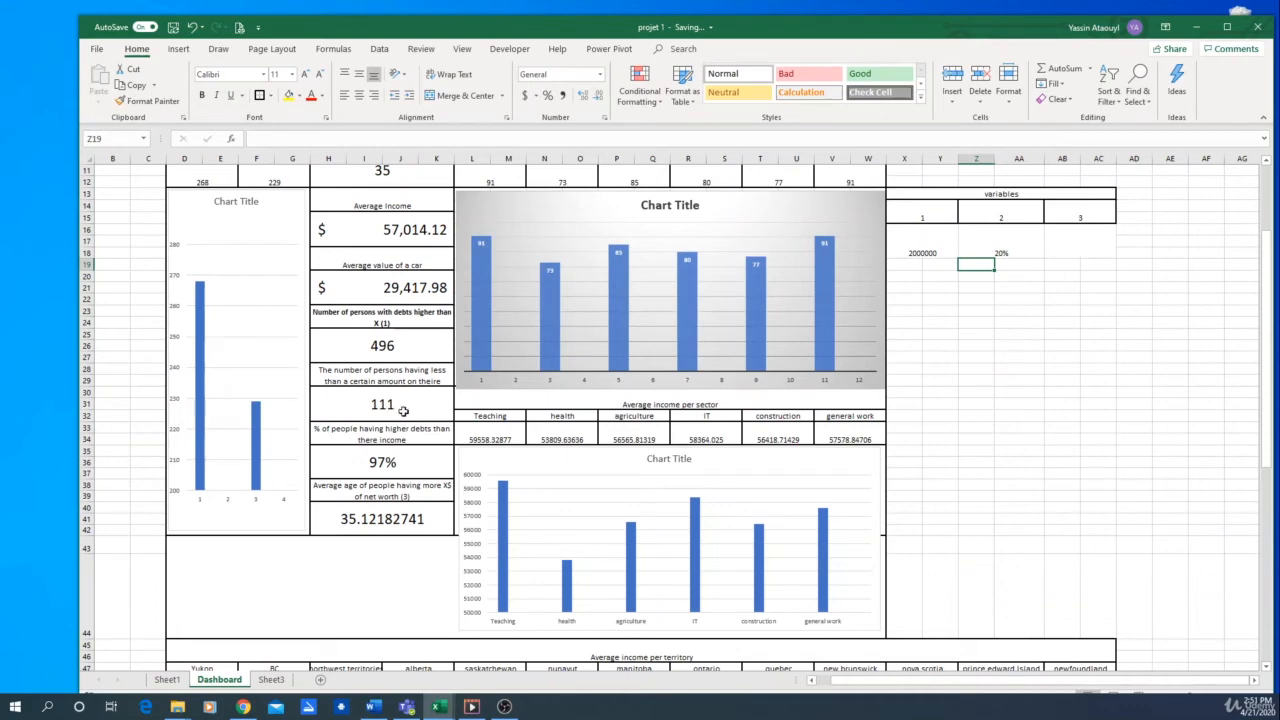
Reference the net worth amount in Sheet1 cell CC8 from variable 3 in Dashboard cell AB16
{"action": "left_click", "coordinate": [1070, 244]}
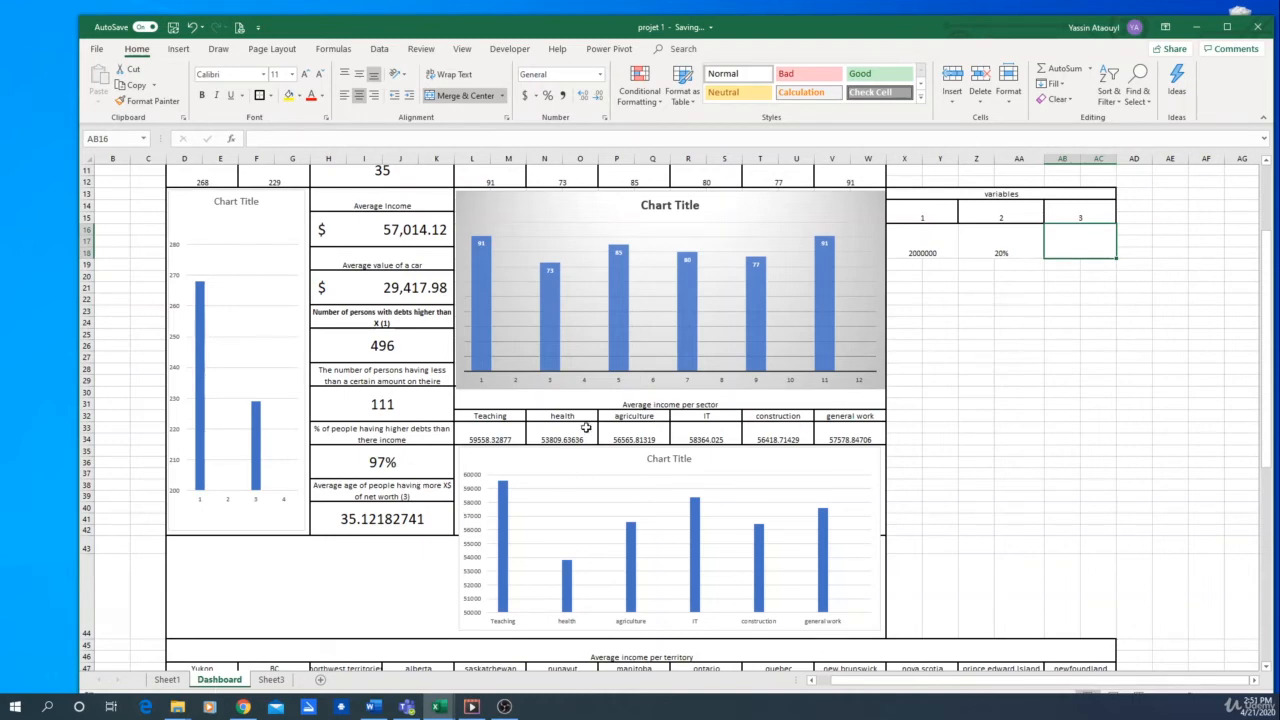
{"action": "type", "text": "="}
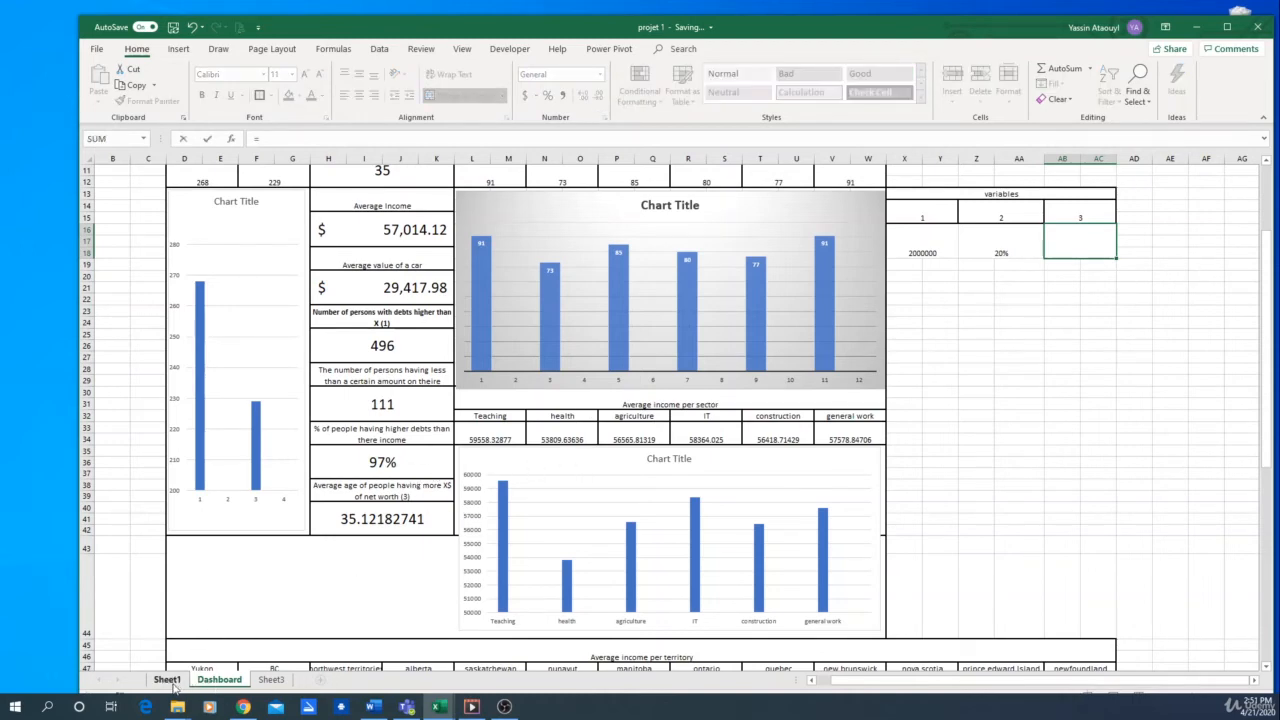
{"action": "left_click", "coordinate": [173, 684]}
{"action": "left_click_drag", "start_coordinate": [1017, 694], "coordinate": [1203, 687]}
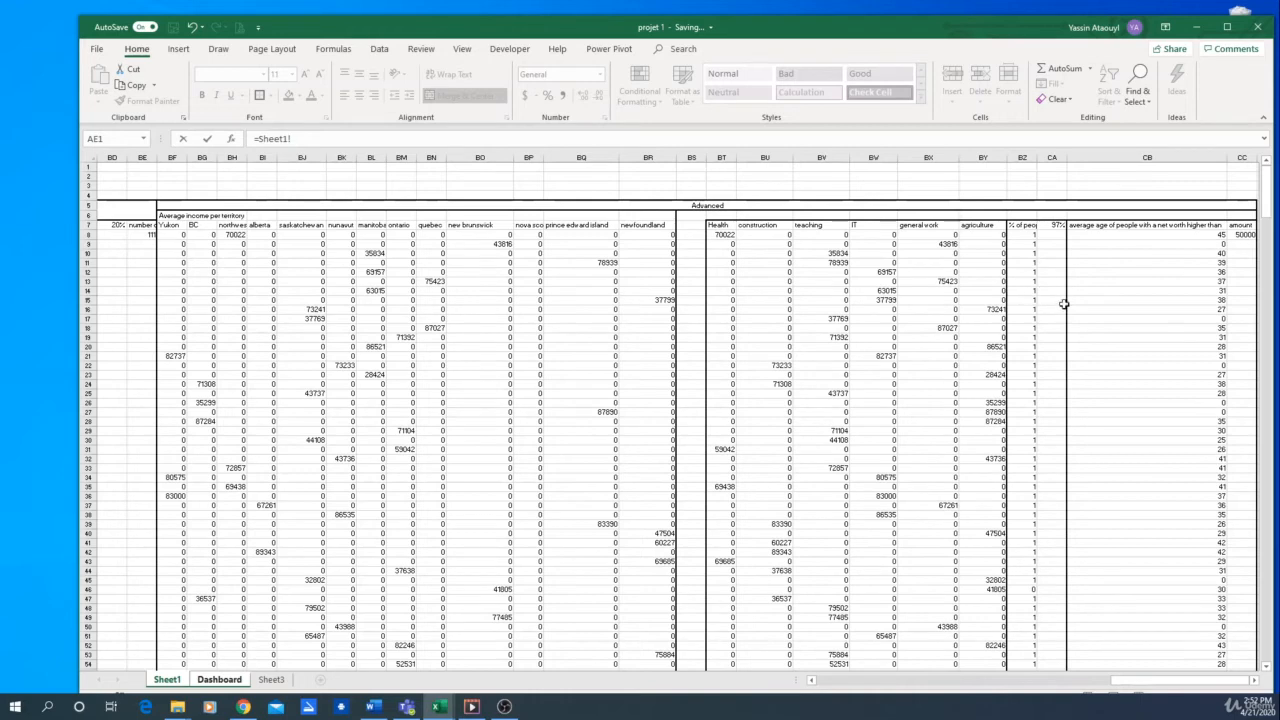
{"action": "left_click", "coordinate": [1243, 234]}
{"action": "key", "text": "Return"}
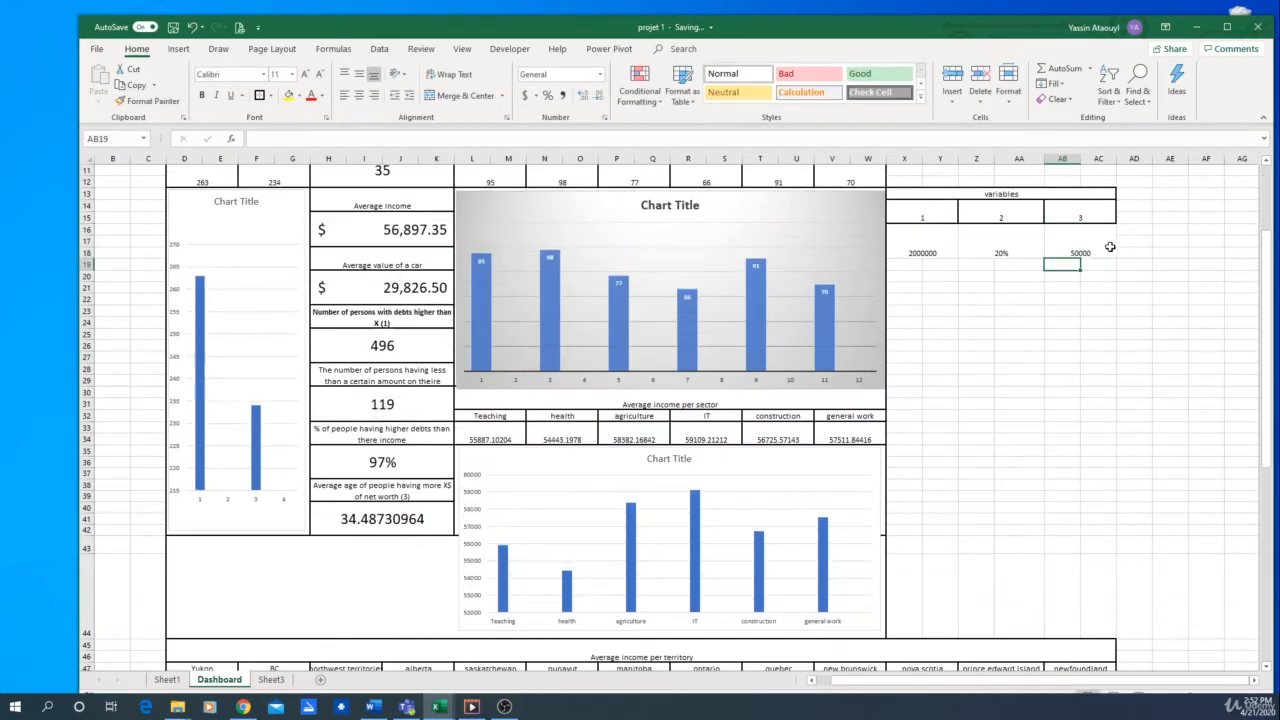
Set variable 3 in Dashboard cell AB16 to 100000 and select the net worth average age indicator
{"action": "type", "text": "100"}
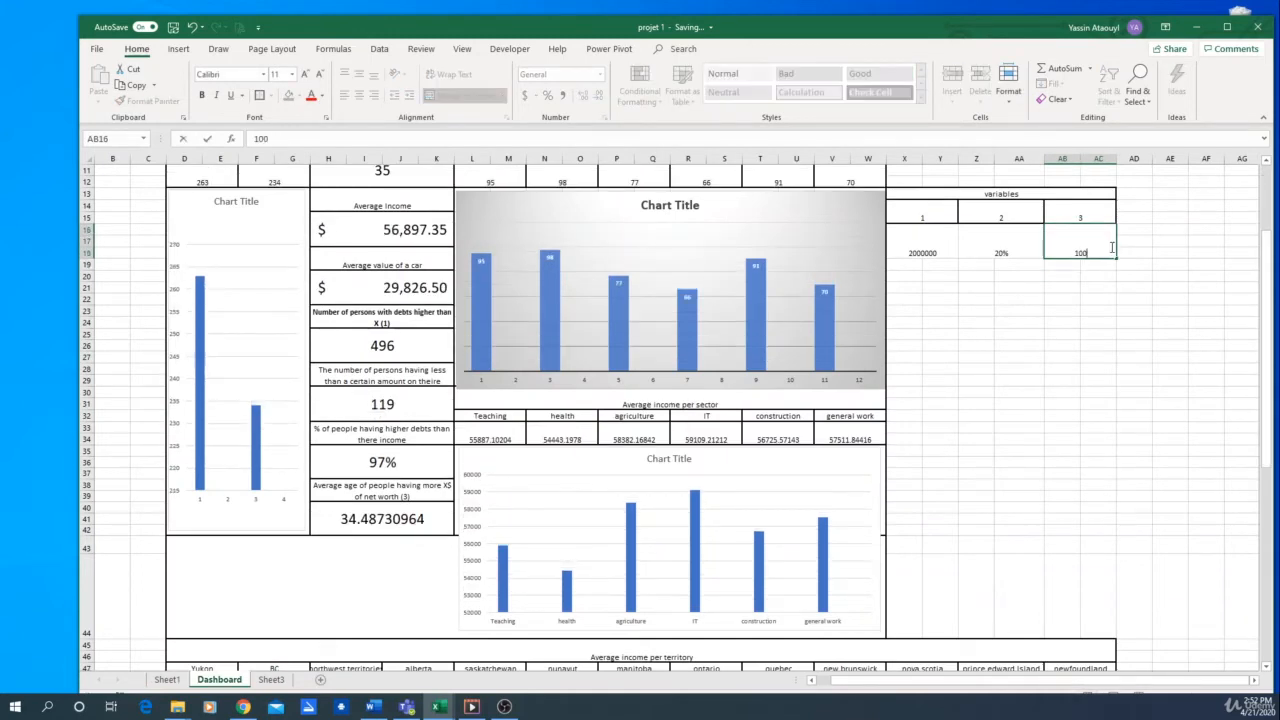
{"action": "key", "text": "Return"}
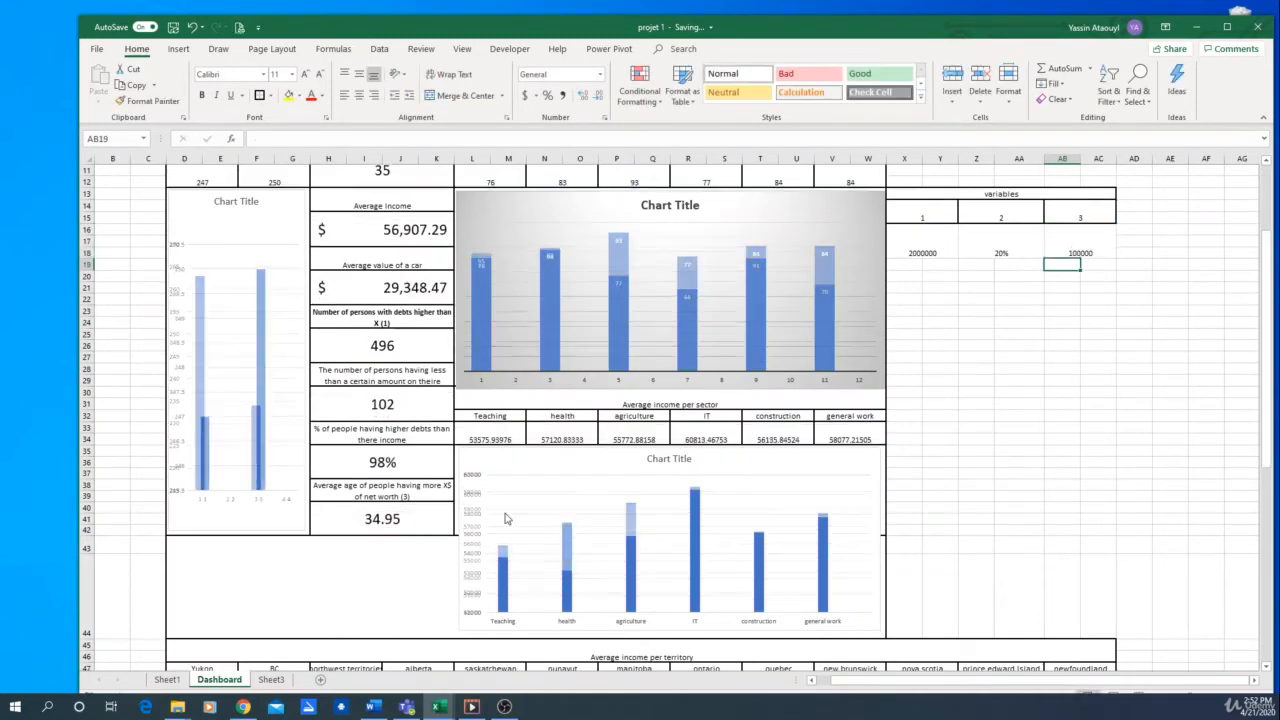
{"action": "left_click", "coordinate": [406, 520]}
Link the net worth amount in Sheet1 cell CC8 to variable 3 in Dashboard cell AB16
{"action": "left_click", "coordinate": [167, 679]}
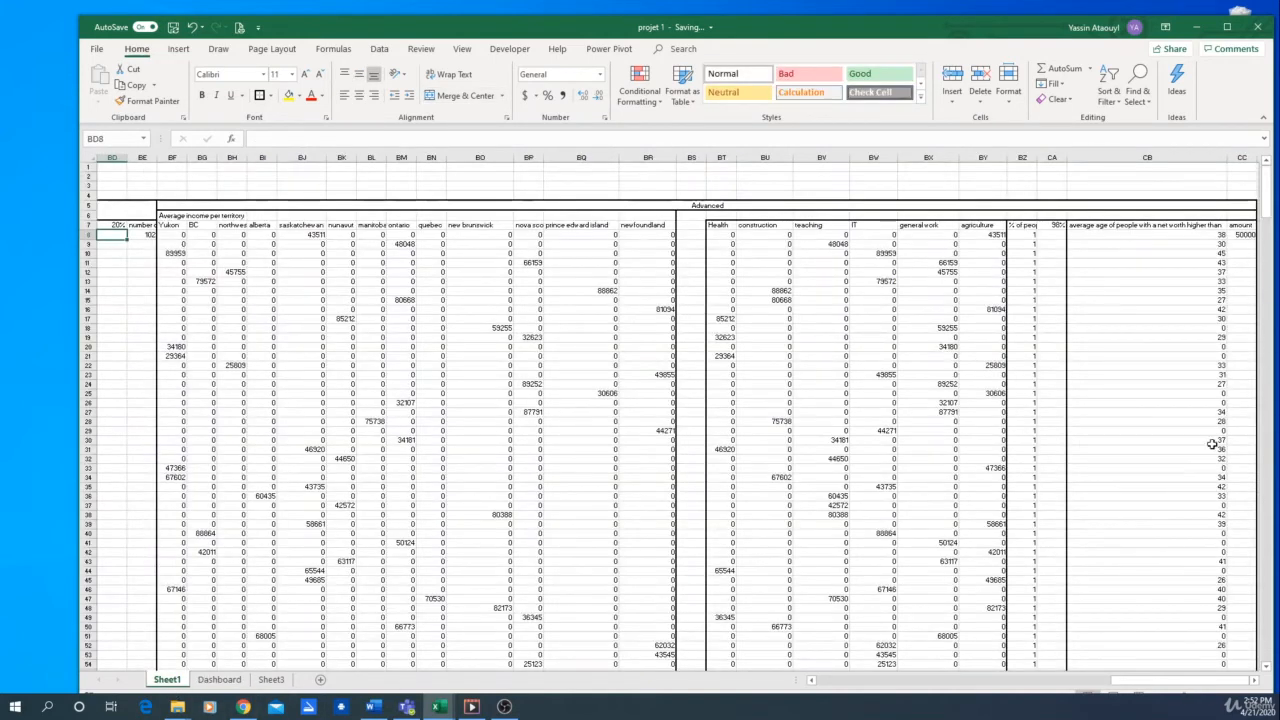
{"action": "left_click", "coordinate": [1242, 233]}
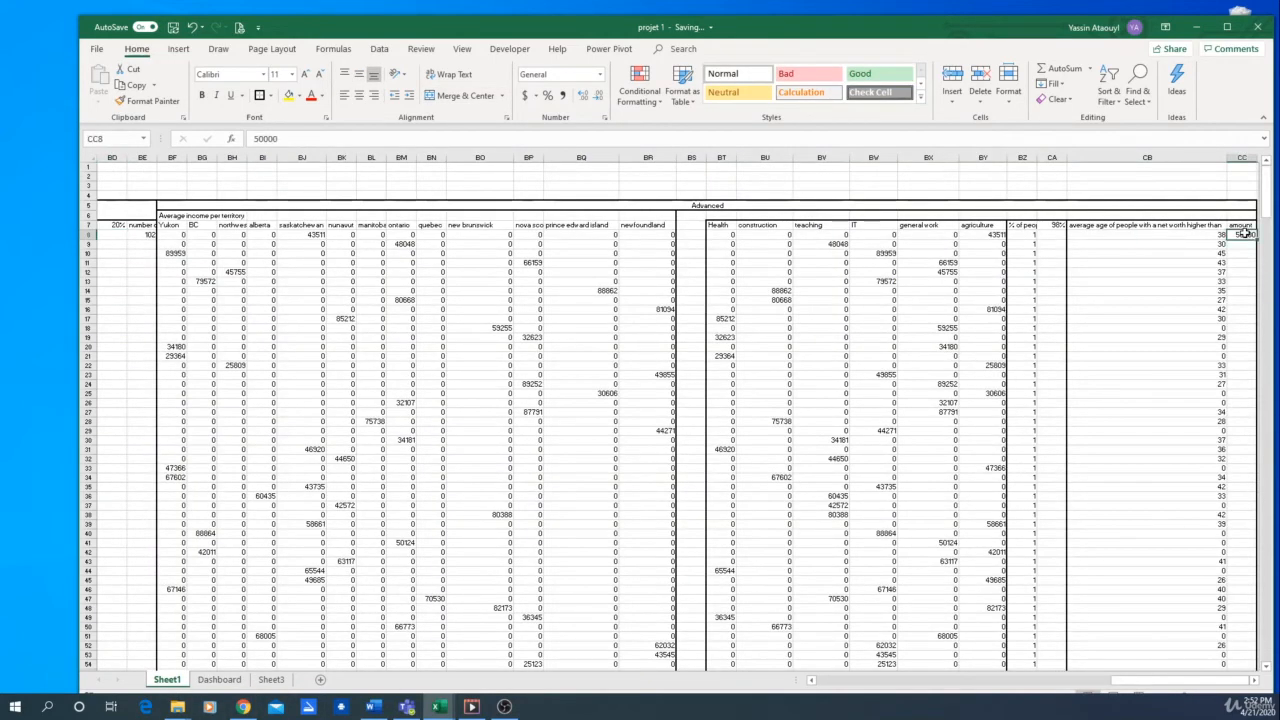
{"action": "type", "text": "="}
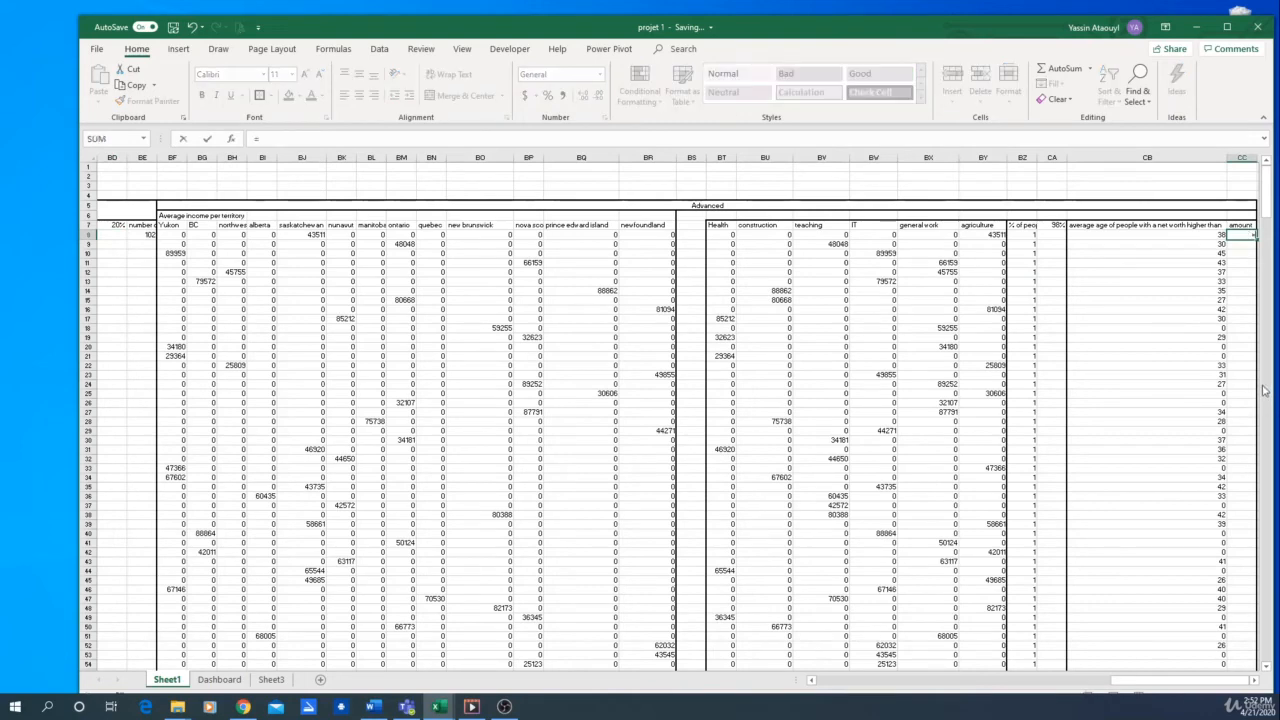
{"action": "left_click", "coordinate": [219, 679]}
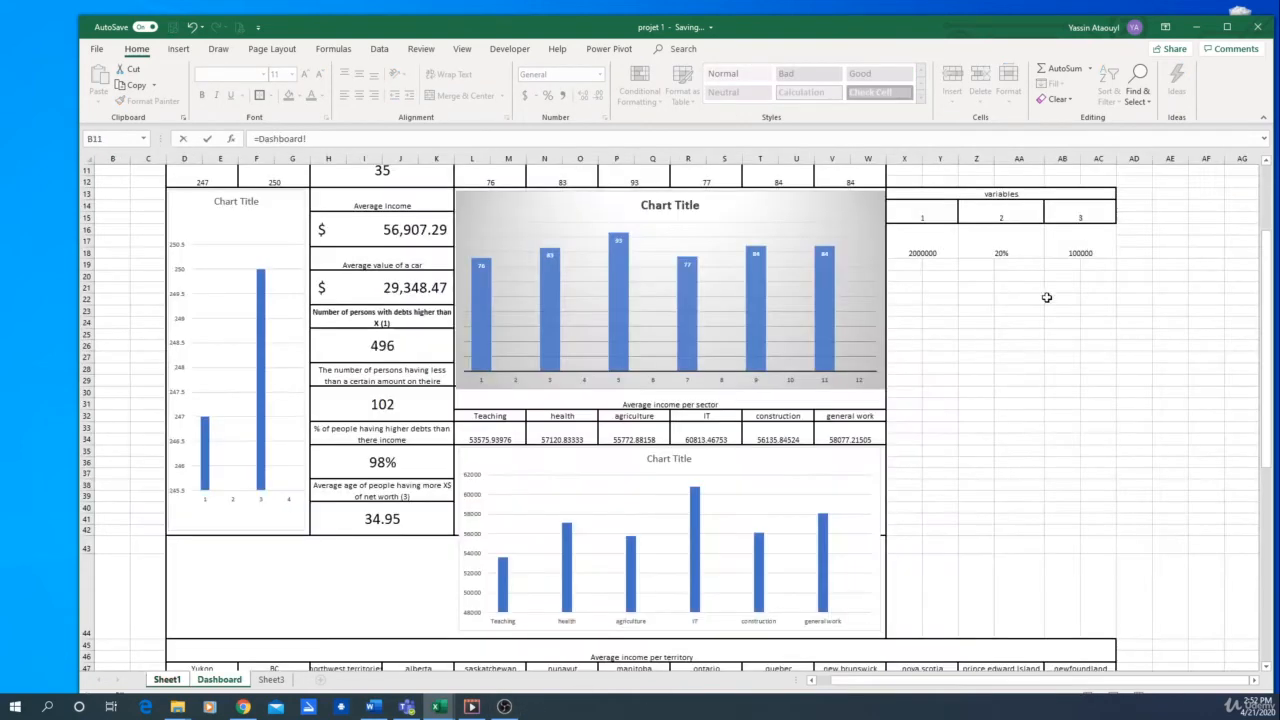
{"action": "left_click", "coordinate": [1093, 252]}
{"action": "key", "text": "Return"}
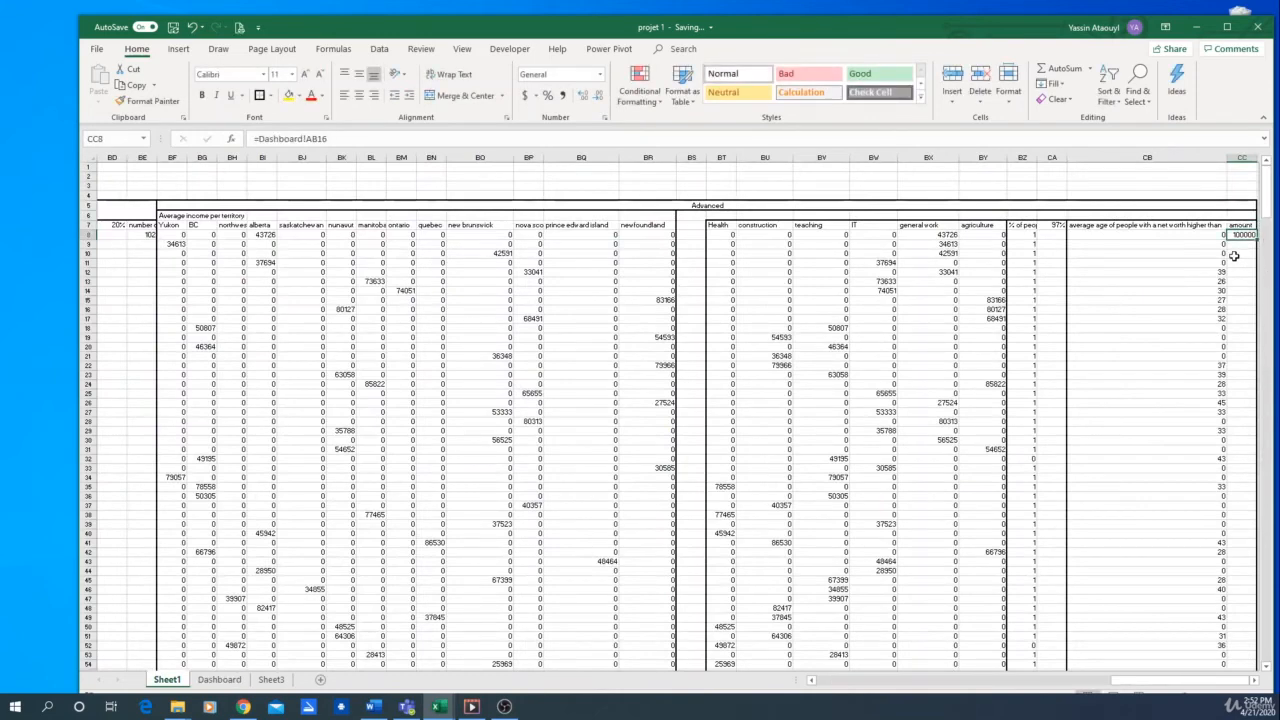
Merge and center the empty block X19:AC44 below the variables on the Dashboard sheet
{"action": "left_click", "coordinate": [230, 669]}
{"action": "left_click", "coordinate": [219, 679]}
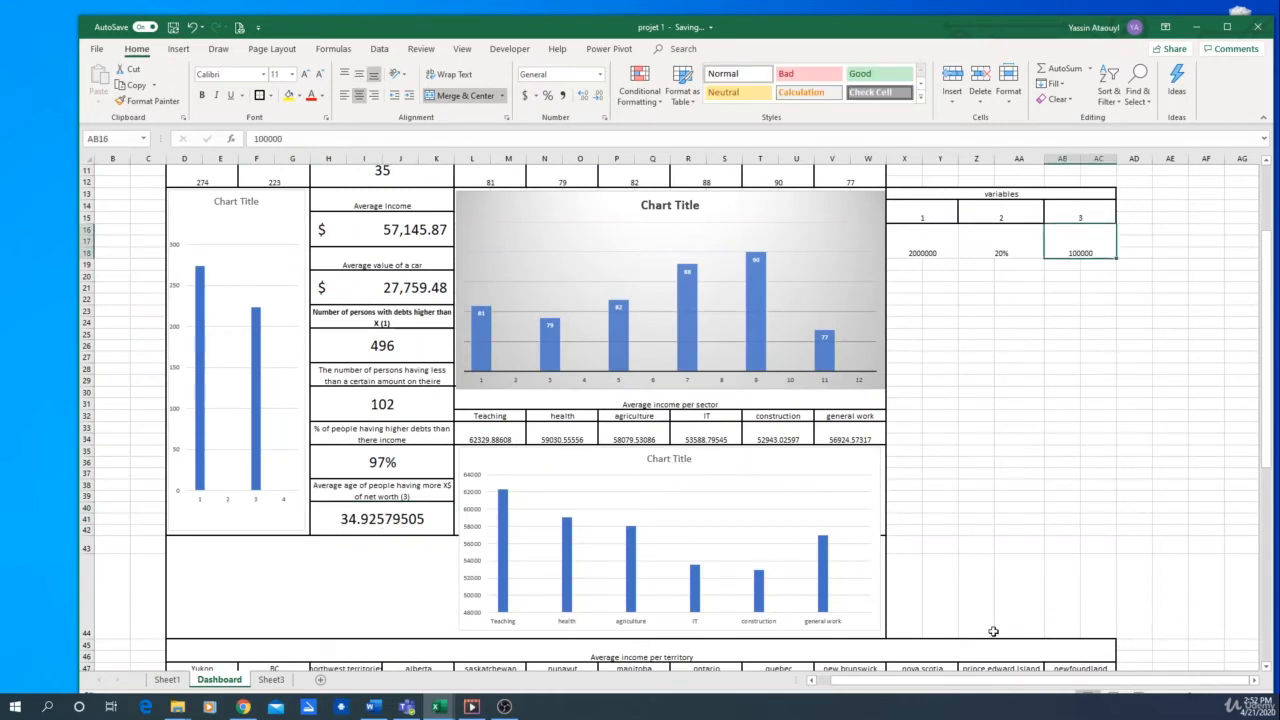
{"action": "scroll", "coordinate": [1032, 580], "scroll_direction": "up", "scroll_amount": 3}
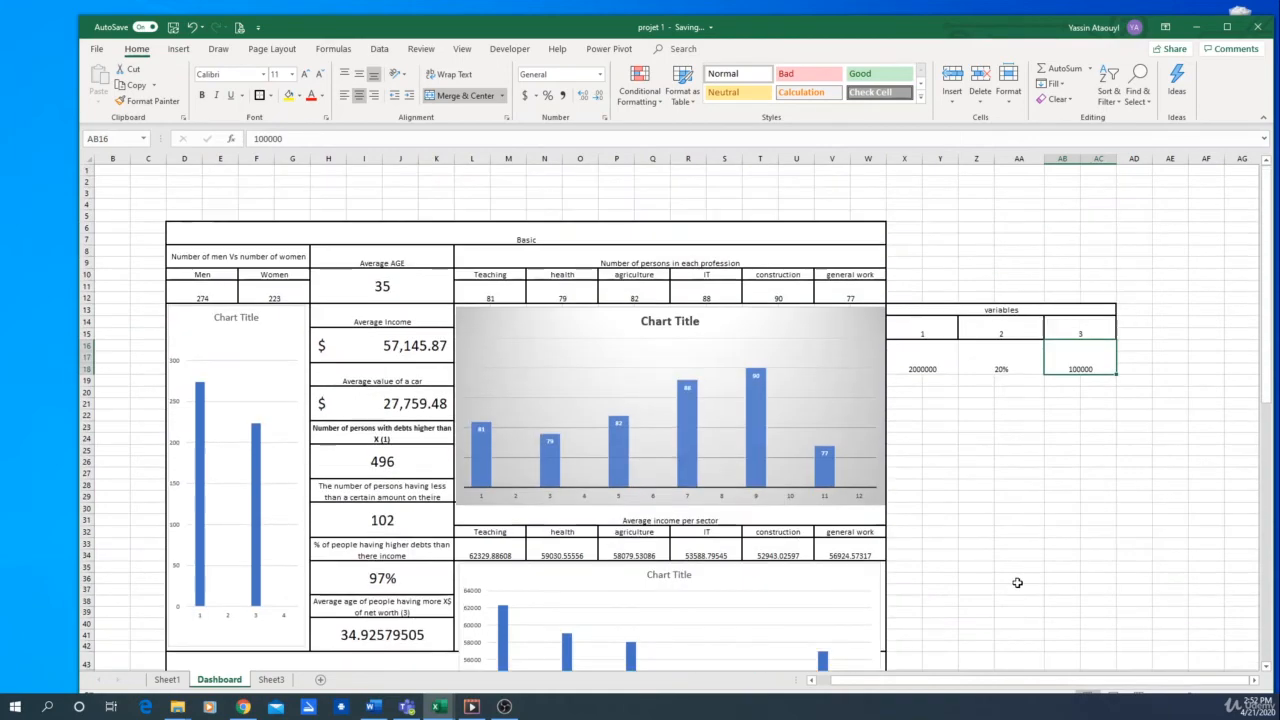
{"action": "scroll", "coordinate": [1017, 582], "scroll_direction": "down", "scroll_amount": 3, "text": "ctrl"}
{"action": "scroll", "coordinate": [852, 337], "scroll_direction": "down", "scroll_amount": 2}
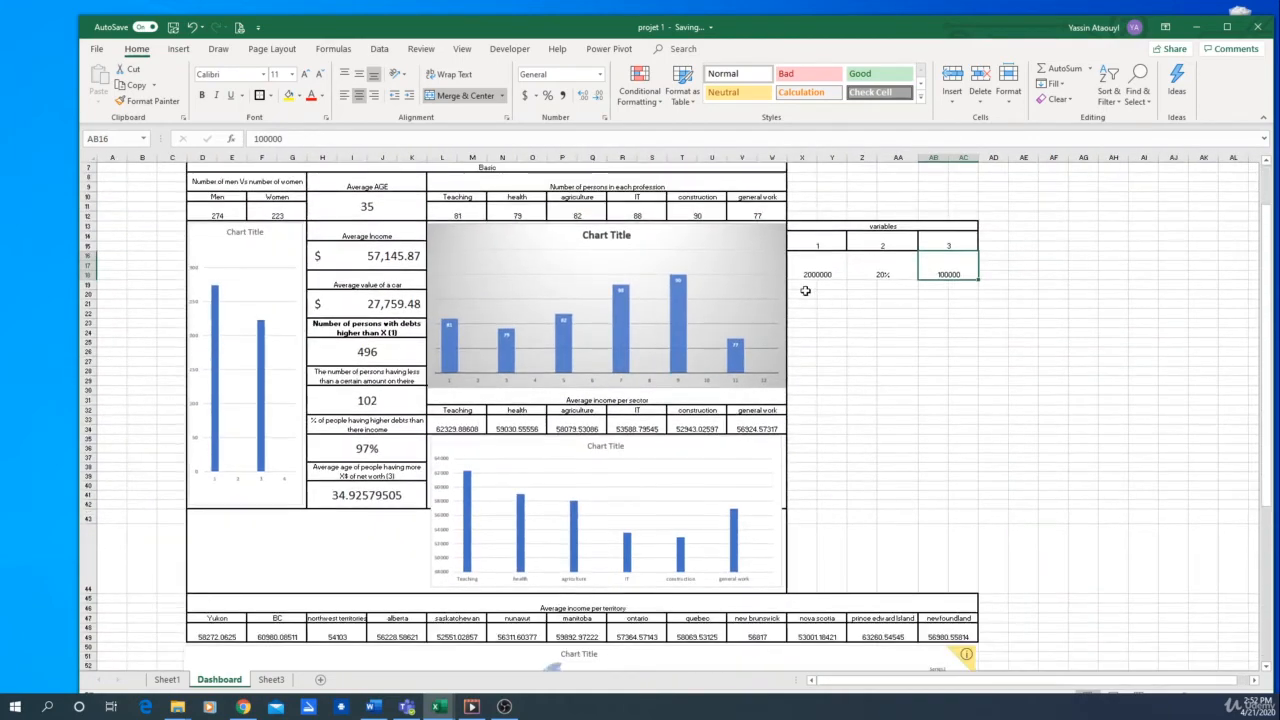
{"action": "left_click_drag", "start_coordinate": [805, 290], "coordinate": [966, 575]}
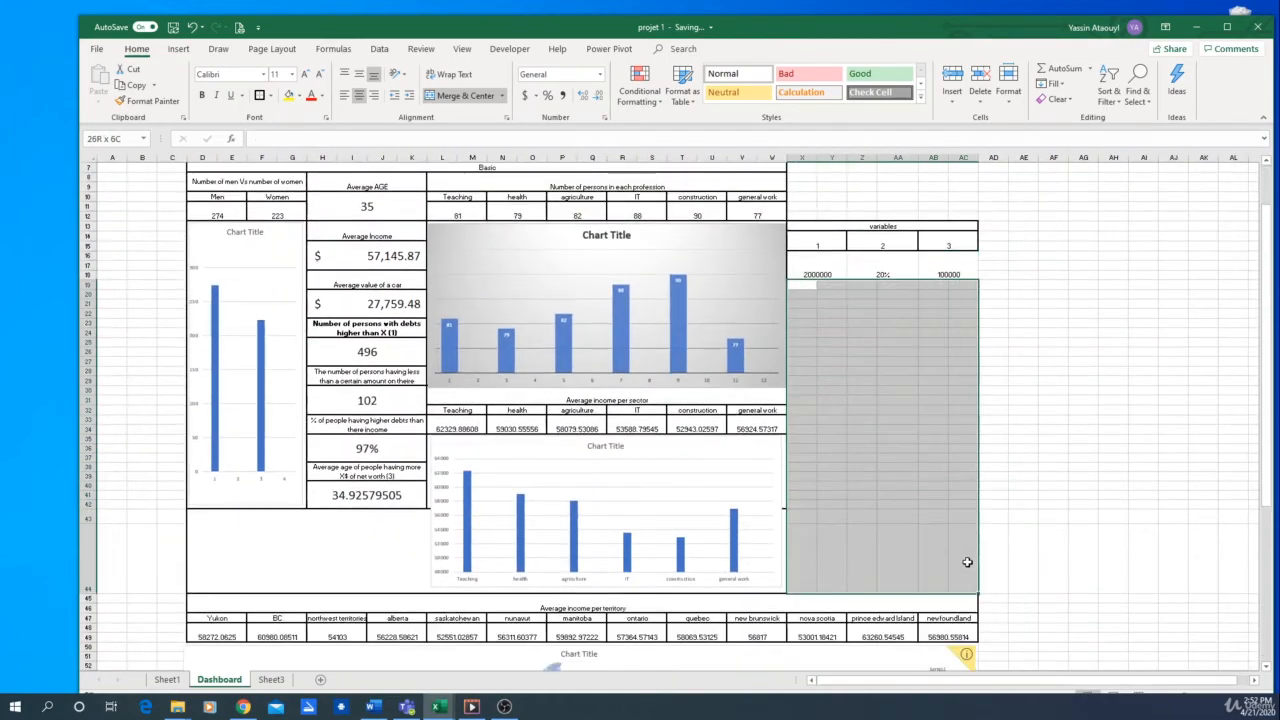
{"action": "left_click", "coordinate": [443, 100]}
{"action": "left_click", "coordinate": [1113, 457]}
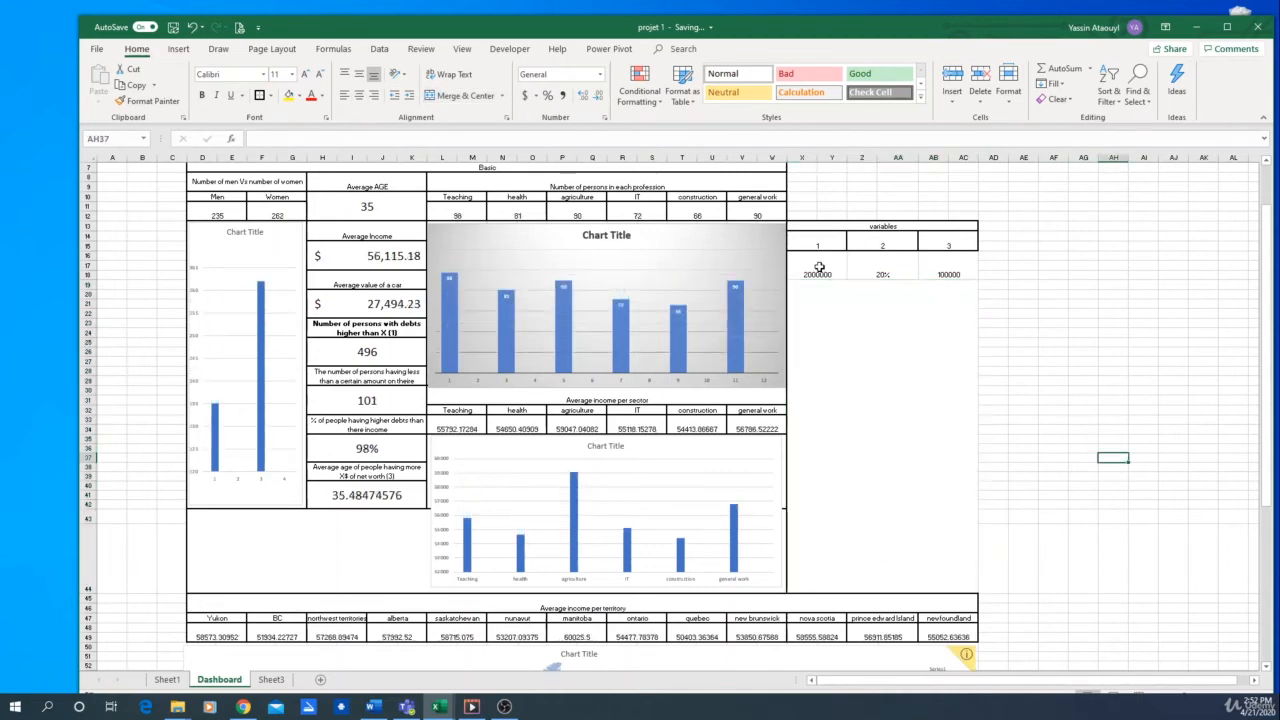
Add outside borders around the three variable value cells X16, Z16 and AB16
{"action": "mouse_move", "coordinate": [818, 267]}
{"action": "left_mouse_down"}
{"action": "mouse_move", "coordinate": [955, 268]}
{"action": "mouse_move", "coordinate": [830, 268]}
{"action": "left_mouse_up"}
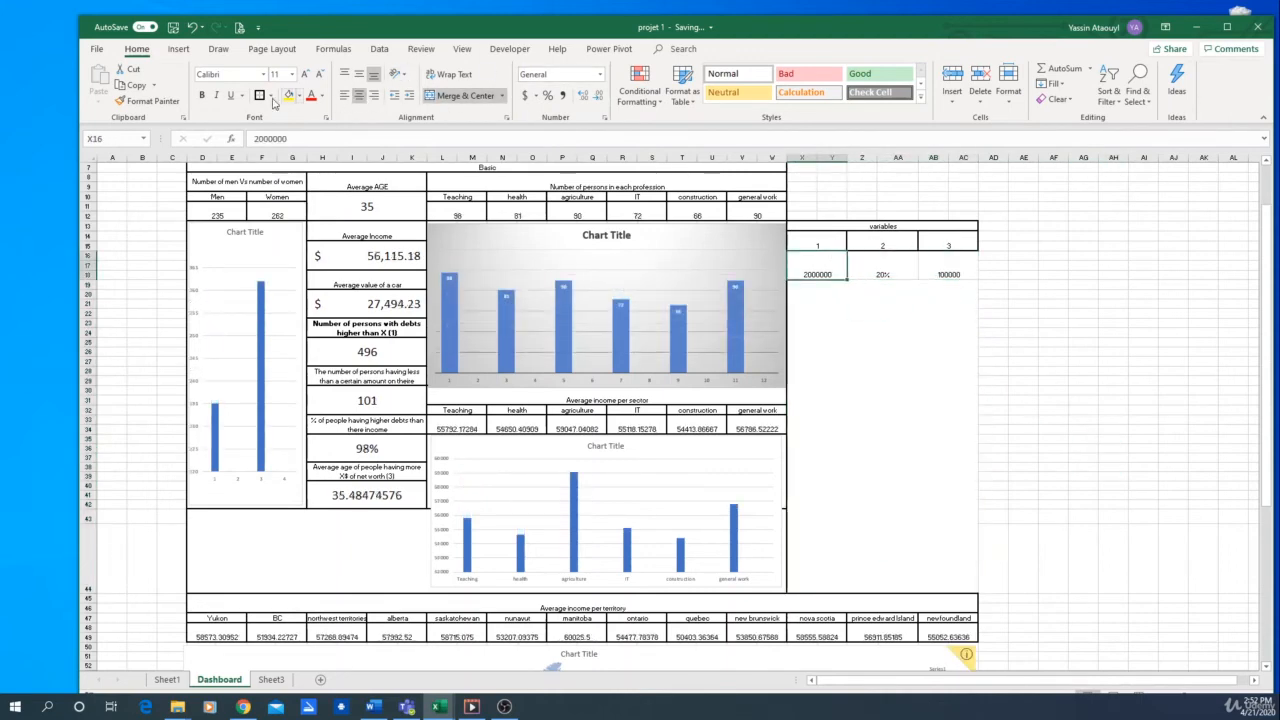
{"action": "key", "text": "Right"}
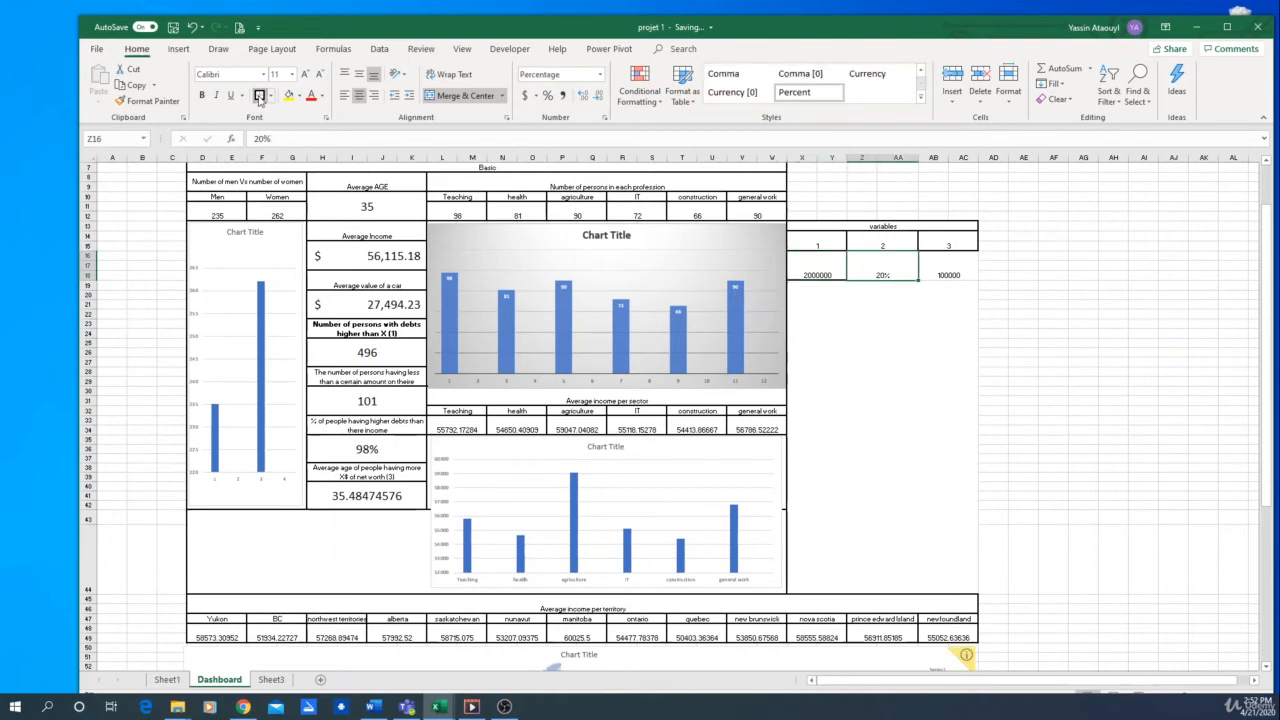
{"action": "key", "text": "Right"}
{"action": "scroll", "coordinate": [860, 340], "scroll_direction": "up", "scroll_amount": 2}
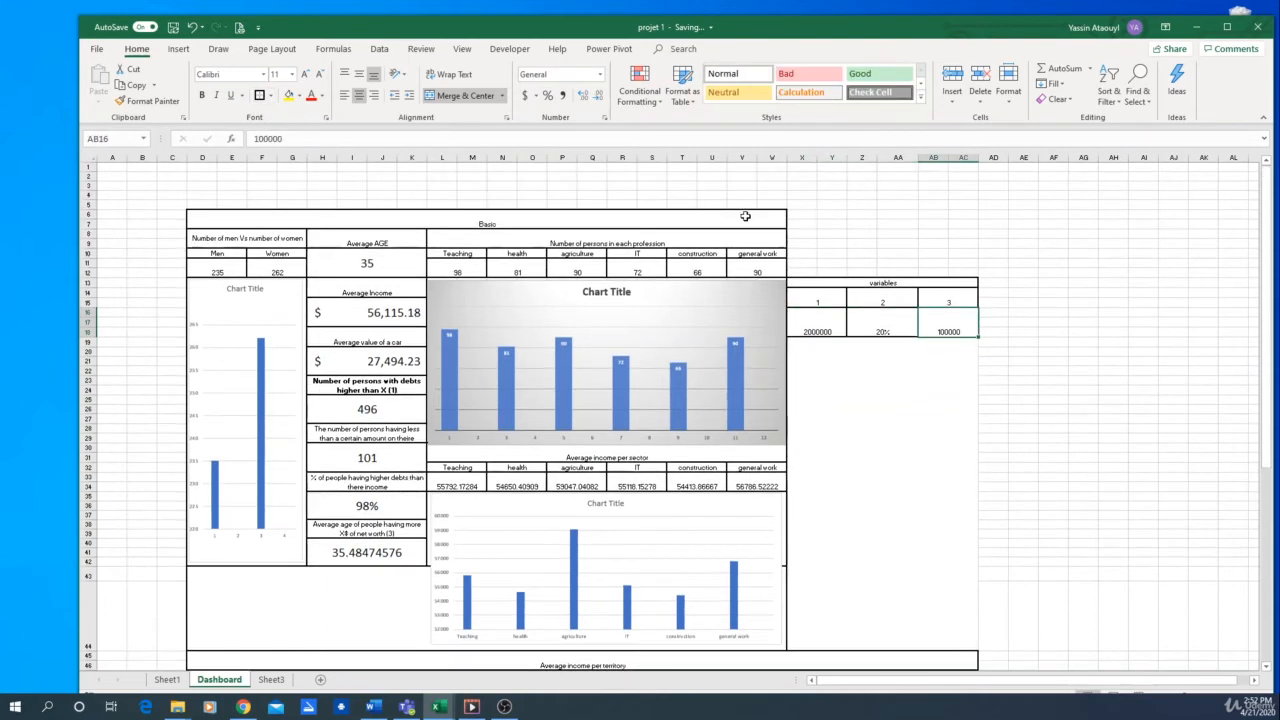
Merge and center the empty block X8:AC12 above the variables, and add an outside border around X6:AC44
{"action": "left_click_drag", "start_coordinate": [798, 235], "coordinate": [964, 270]}
{"action": "left_click", "coordinate": [465, 95]}
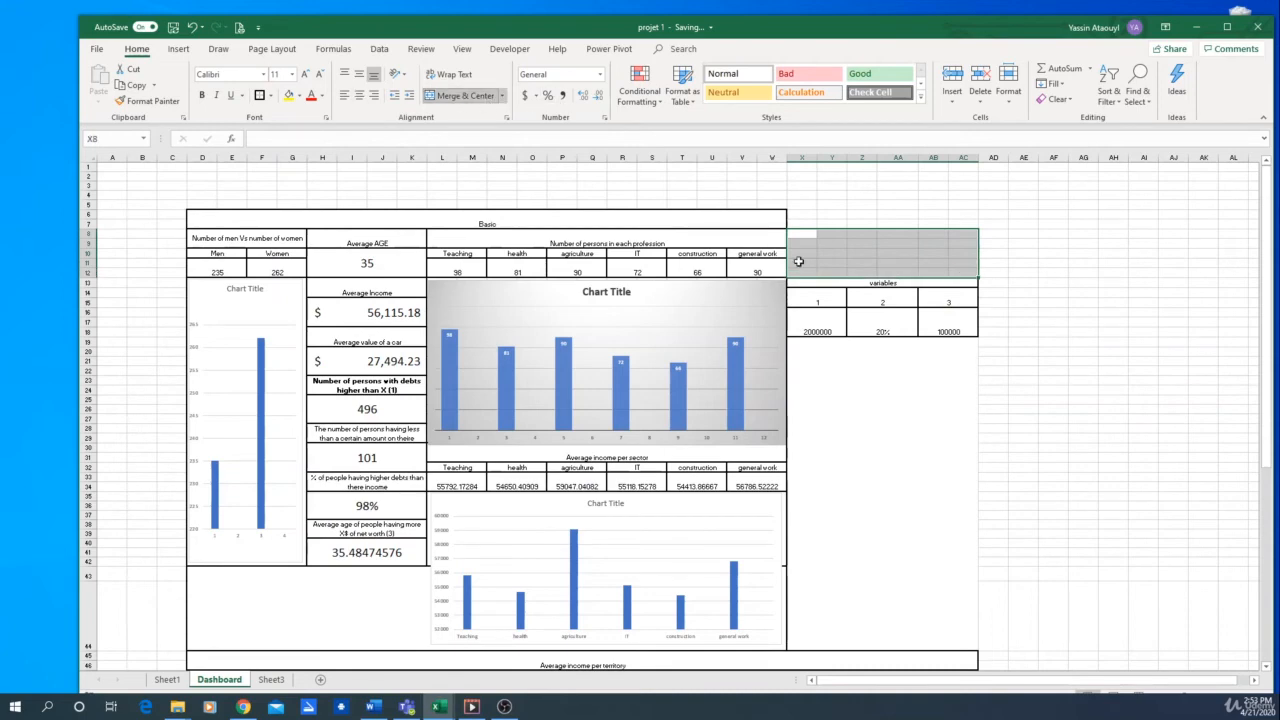
{"action": "left_click_drag", "start_coordinate": [811, 216], "coordinate": [957, 575]}
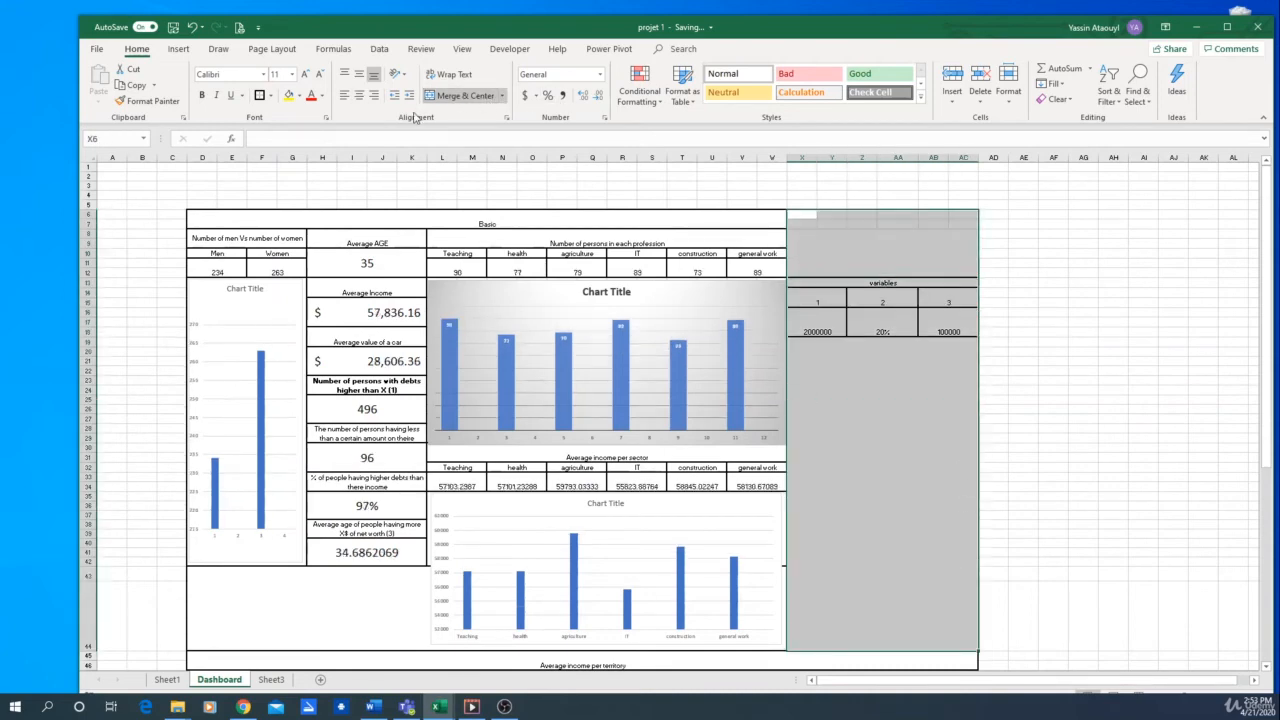
{"action": "left_click", "coordinate": [1080, 264]}
Extend the Basic heading over the variables section by merging and centering it across D6:AC7
{"action": "left_click_drag", "start_coordinate": [704, 218], "coordinate": [968, 218]}
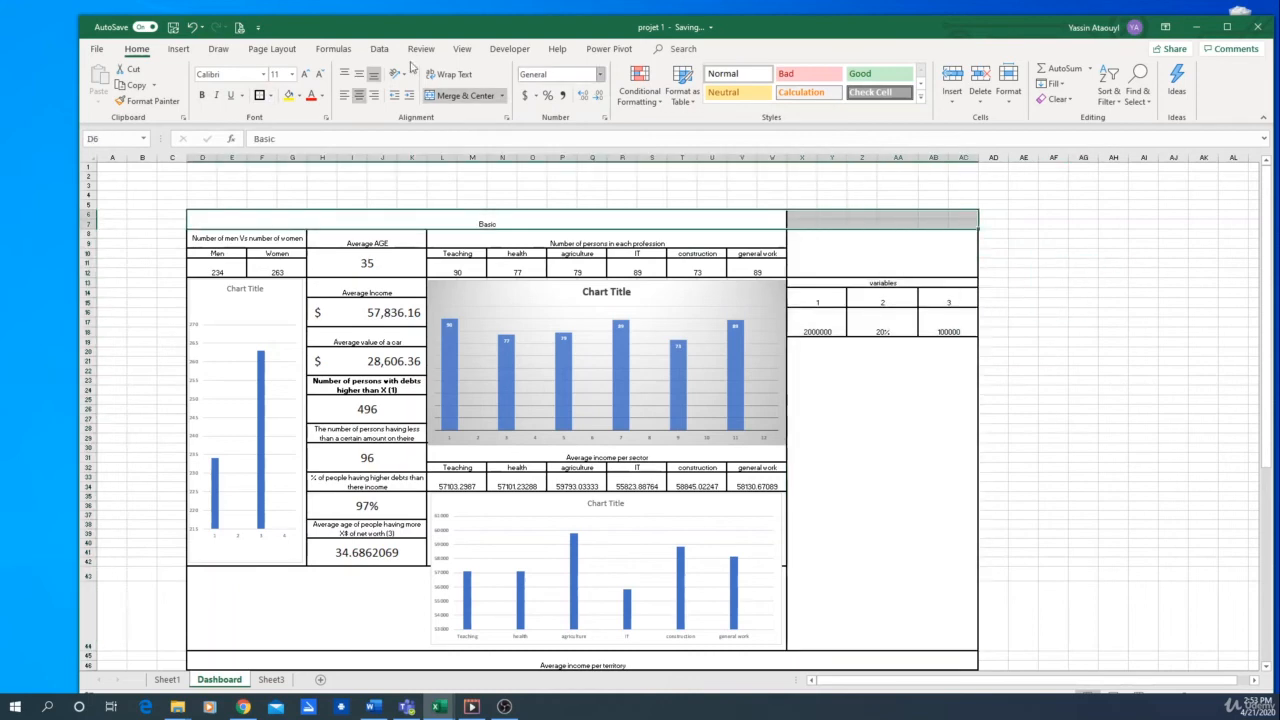
{"action": "left_click", "coordinate": [460, 95]}
{"action": "left_click", "coordinate": [460, 95]}
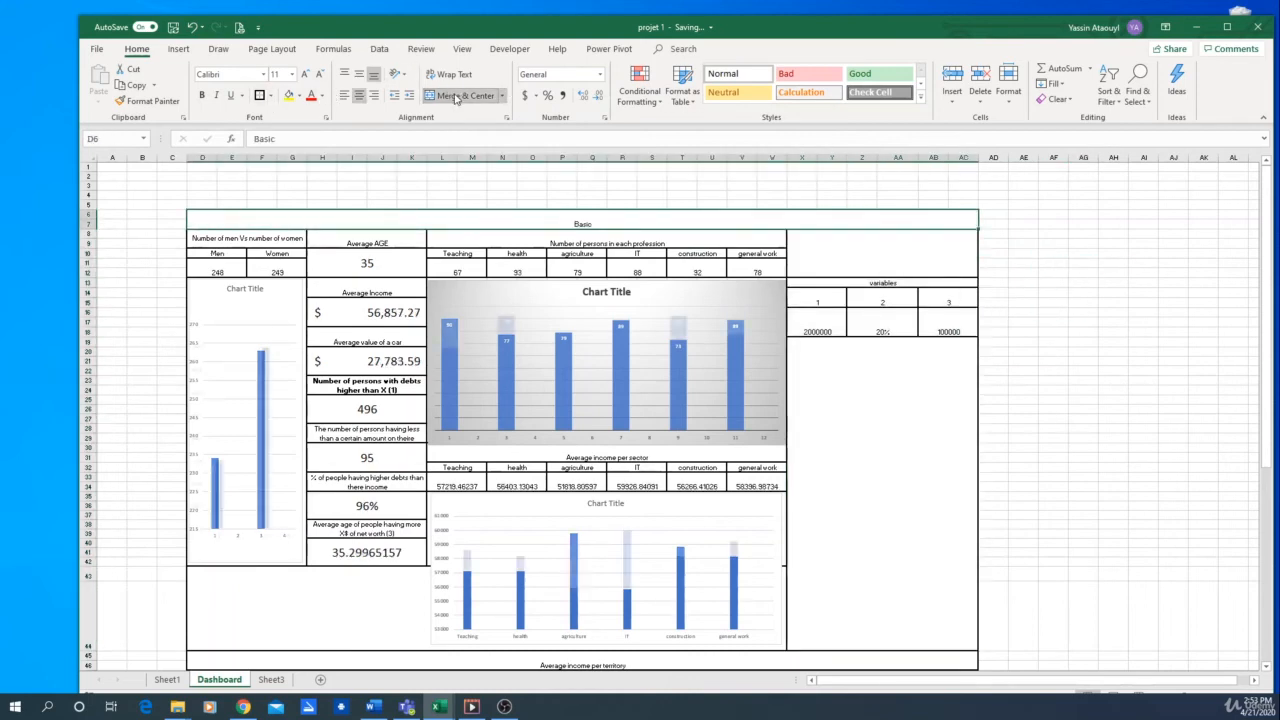
{"action": "left_click", "coordinate": [1104, 305]}
Examine the whole Dashboard layout, from the Basic section to the average income per territory map
{"action": "scroll", "coordinate": [1120, 340], "scroll_direction": "down", "scroll_amount": 3}
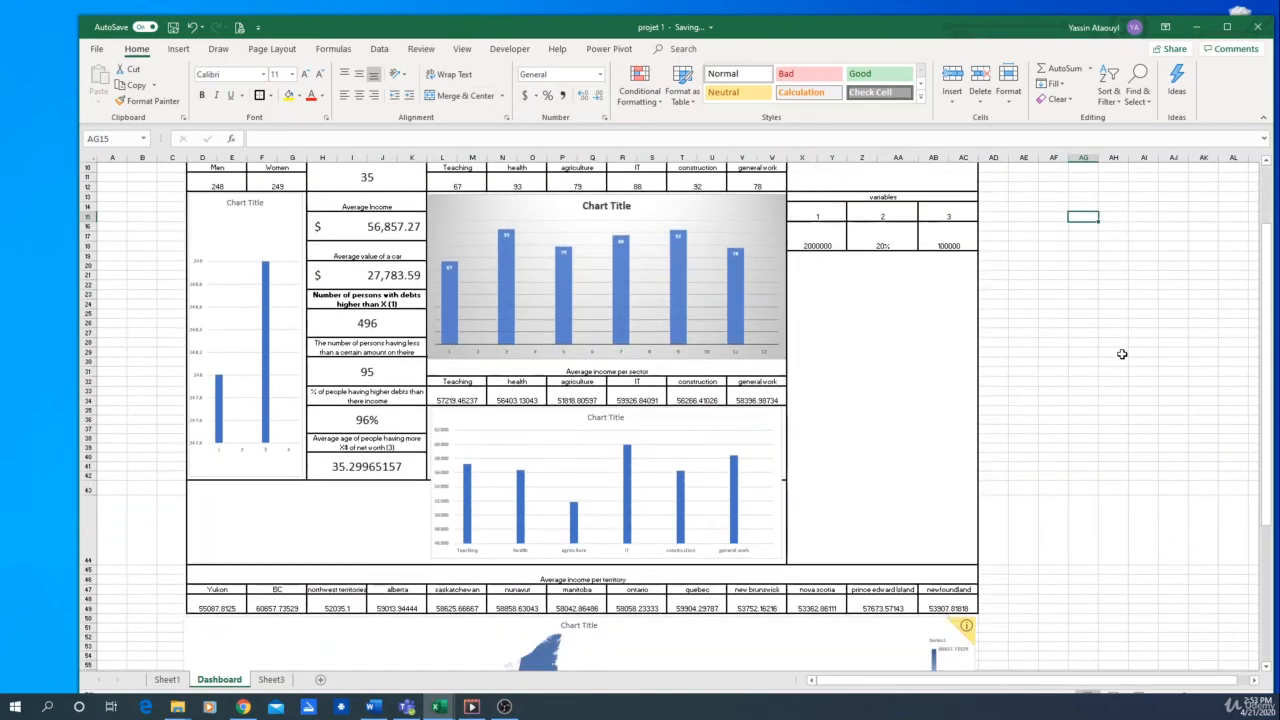
{"action": "scroll", "coordinate": [1092, 318], "scroll_direction": "down", "scroll_amount": 10}
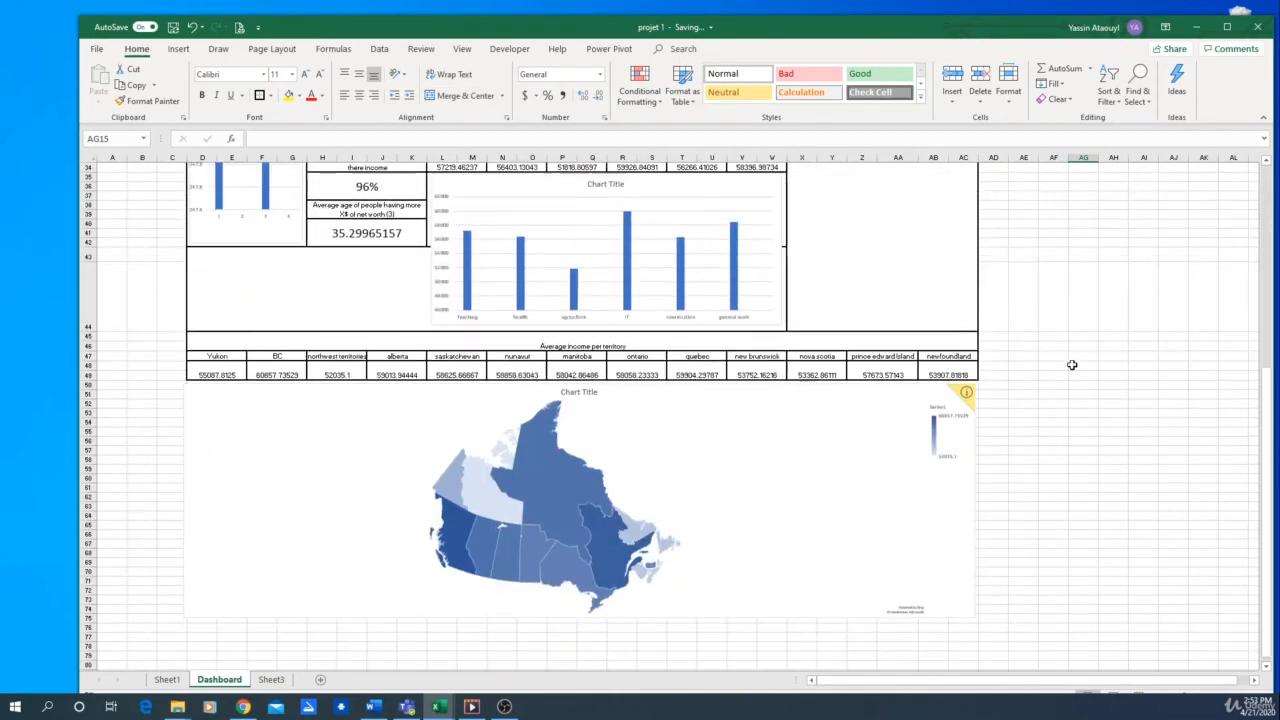
{"action": "scroll", "coordinate": [1074, 394], "scroll_direction": "down", "scroll_amount": 4, "text": "ctrl"}
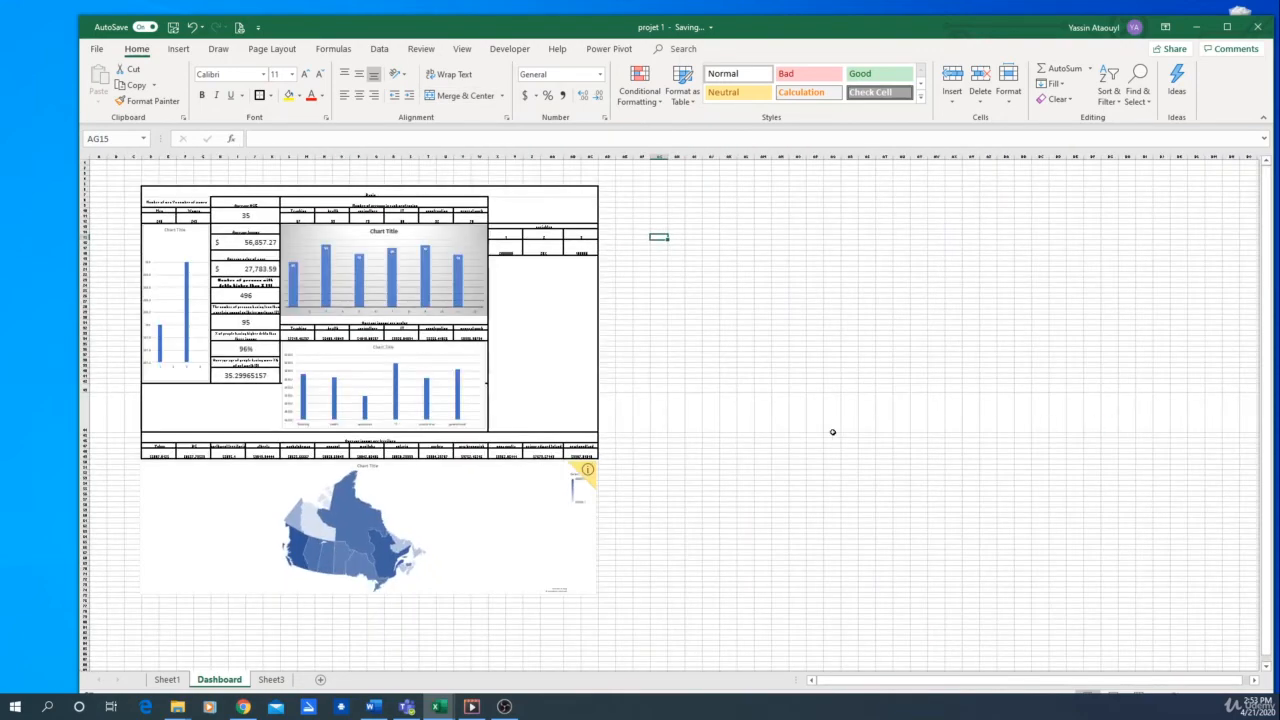
{"action": "scroll", "coordinate": [470, 412], "scroll_direction": "up", "scroll_amount": 5, "text": "ctrl"}
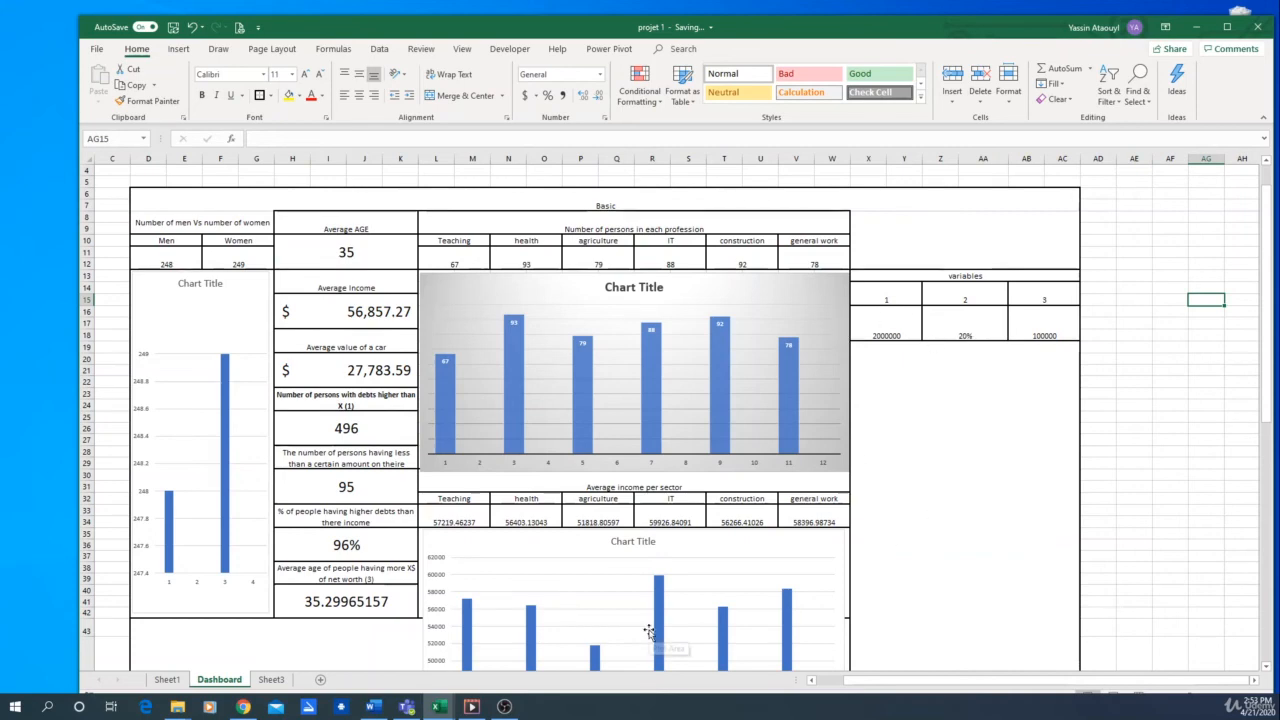
{"action": "left_click", "coordinate": [196, 221]}
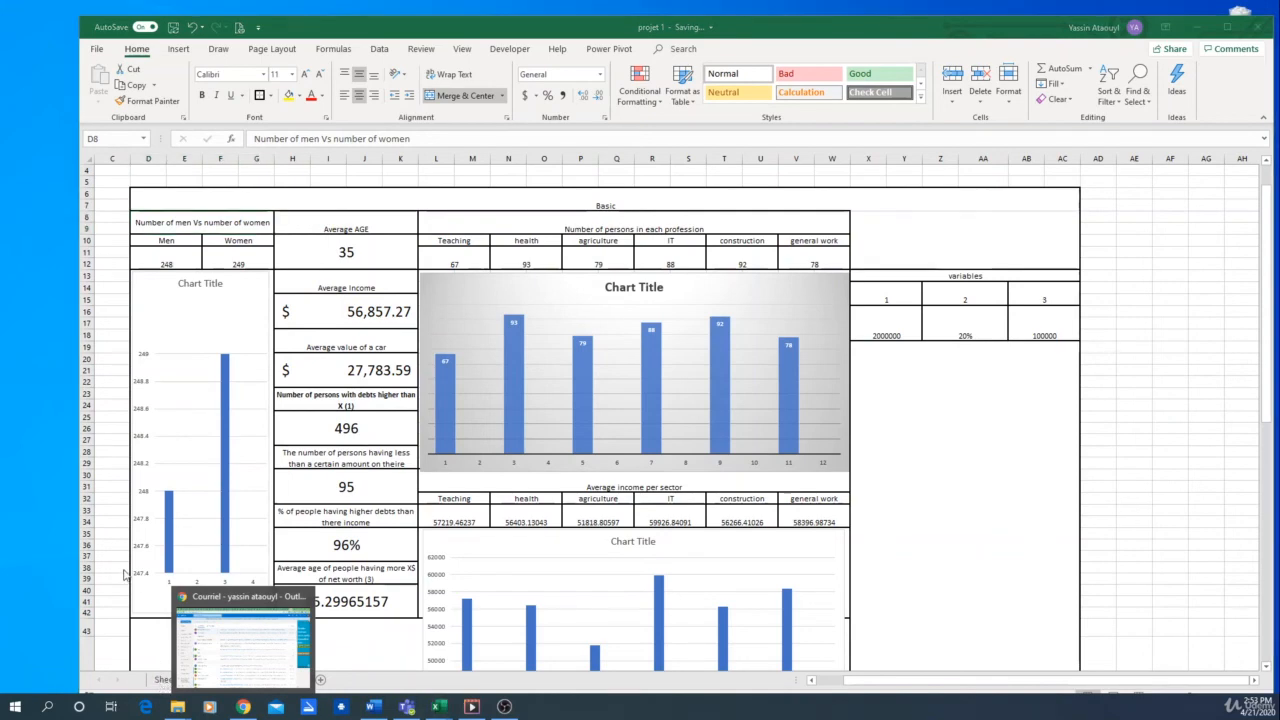
Review the source table and the Basic and Advanced calculation columns on Sheet1, and return to the Dashboard sheet
{"action": "left_click", "coordinate": [167, 679]}
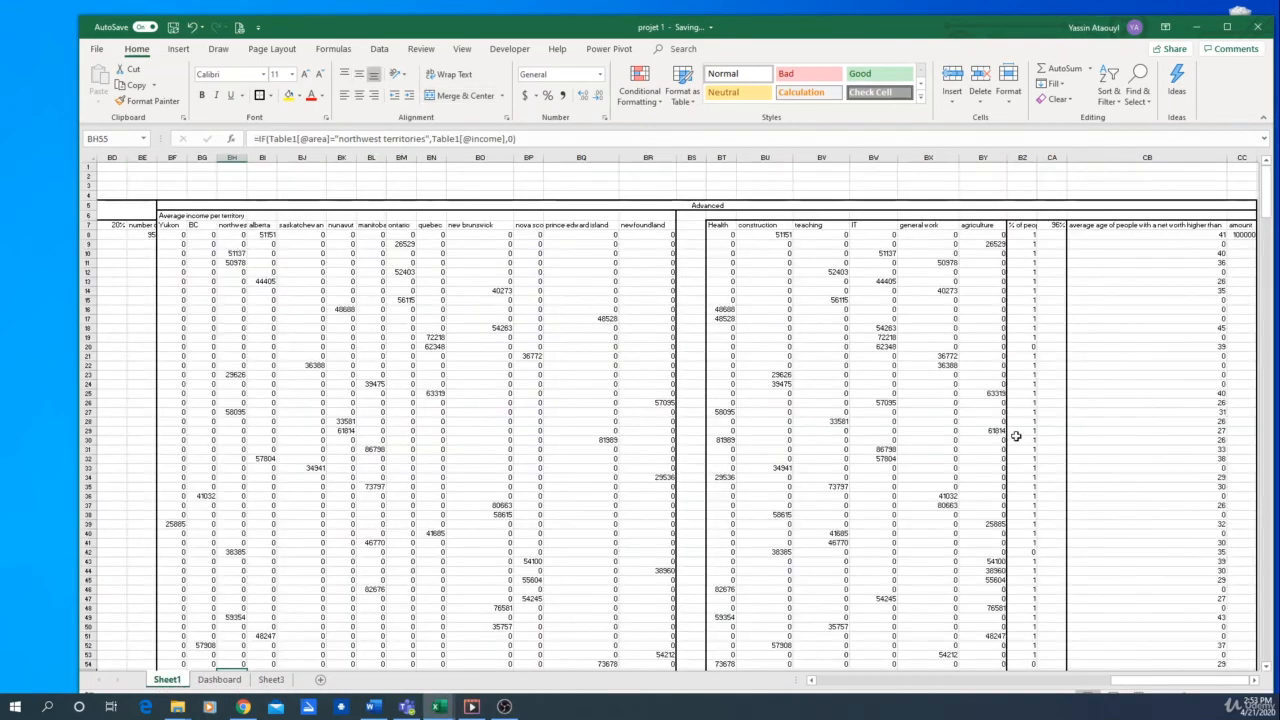
{"action": "scroll", "coordinate": [922, 566], "scroll_direction": "down", "scroll_amount": 3}
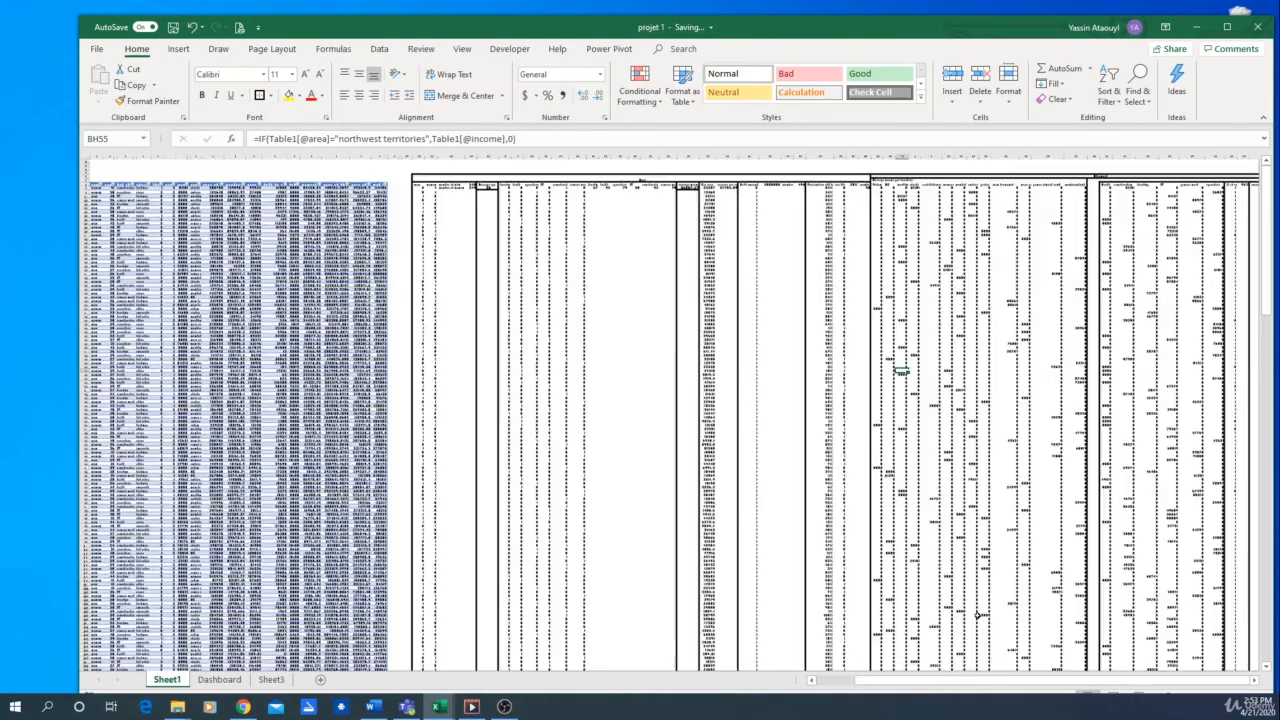
{"action": "left_click_drag", "start_coordinate": [1117, 681], "coordinate": [1036, 682]}
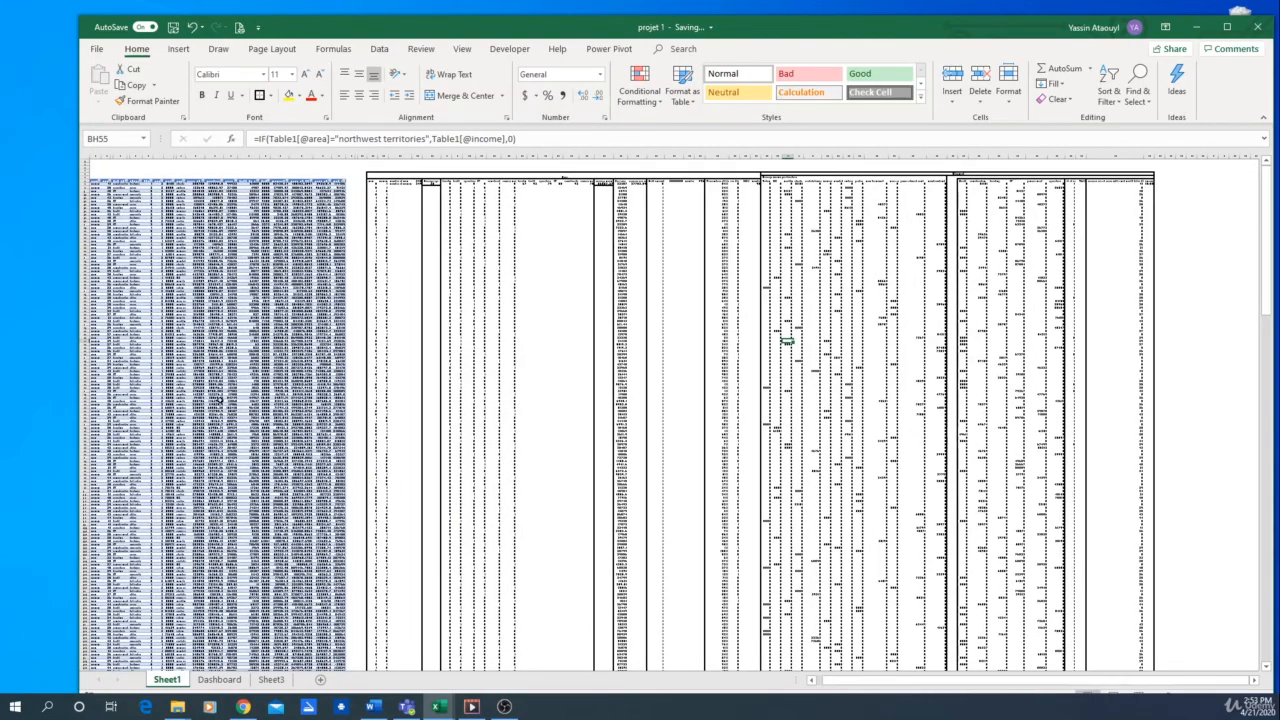
{"action": "scroll", "coordinate": [219, 400], "scroll_direction": "up", "scroll_amount": 4}
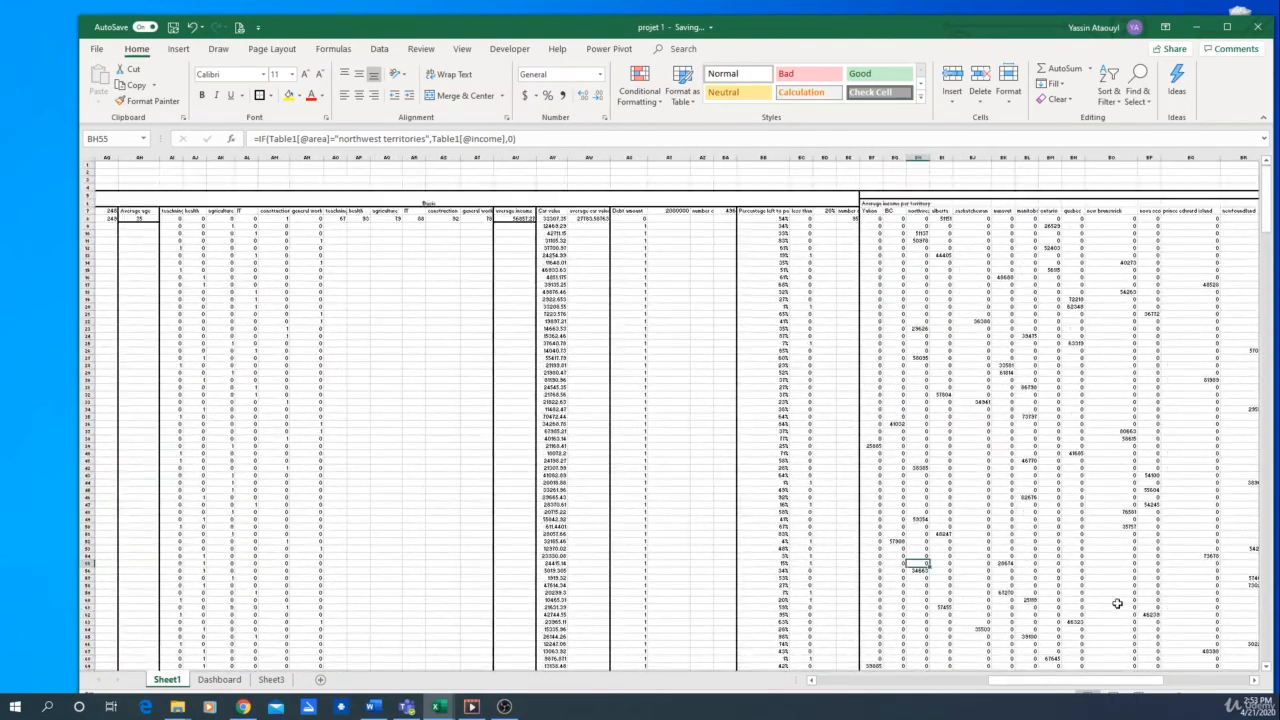
{"action": "left_click_drag", "start_coordinate": [1032, 683], "coordinate": [855, 685]}
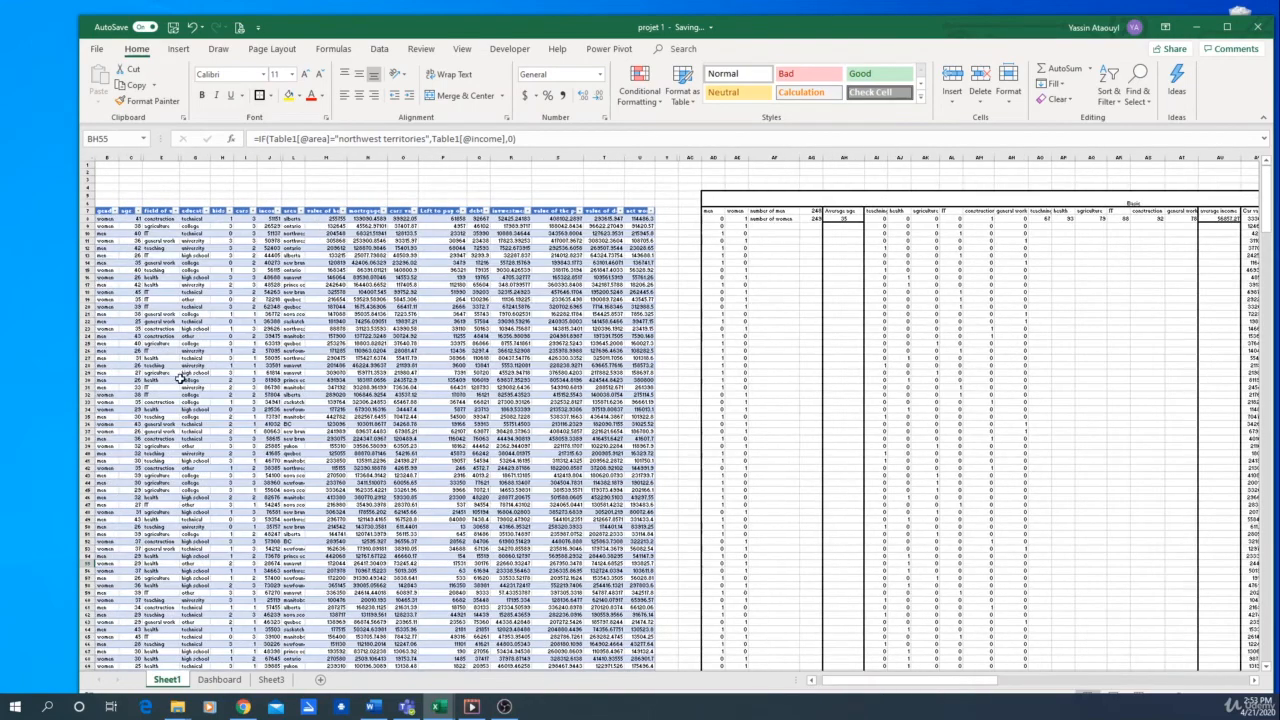
{"action": "left_click", "coordinate": [268, 682]}
{"action": "left_click", "coordinate": [208, 683]}
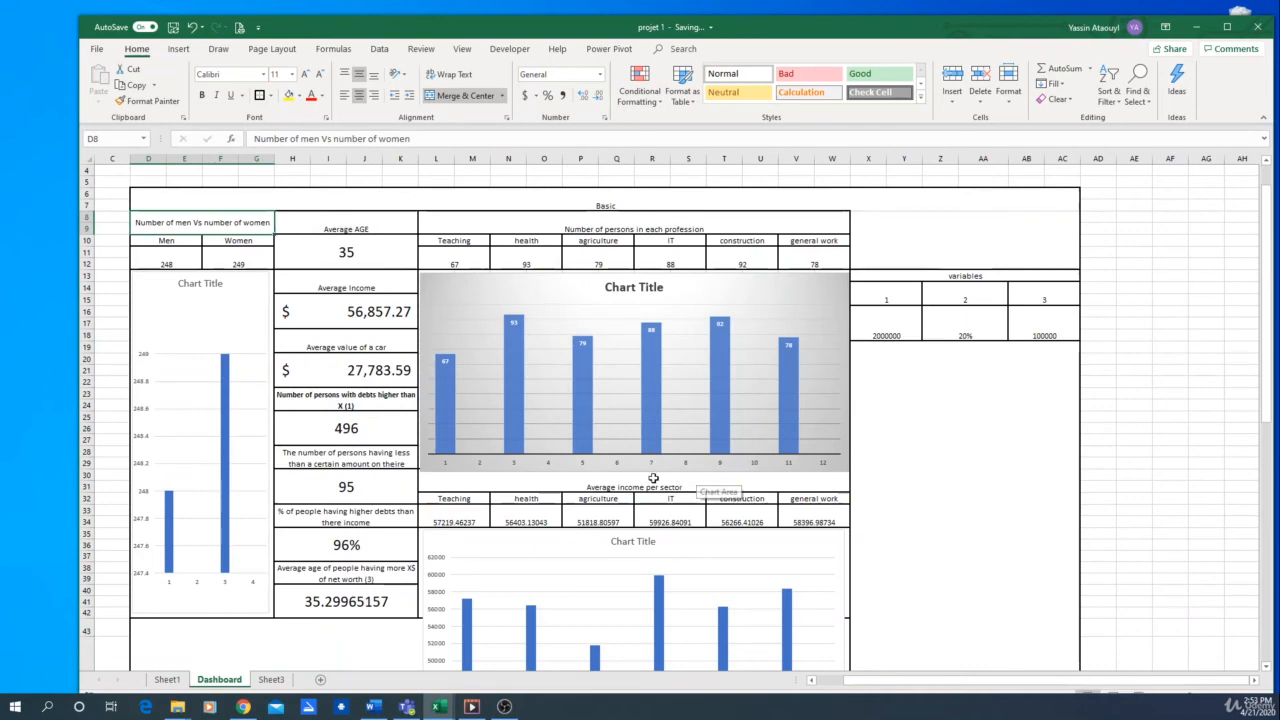
Check the Dashboard overview against the calculation columns through the Advanced section on Sheet1, ending on the Dashboard sheet
{"action": "scroll", "coordinate": [651, 475], "scroll_direction": "down", "scroll_amount": 1}
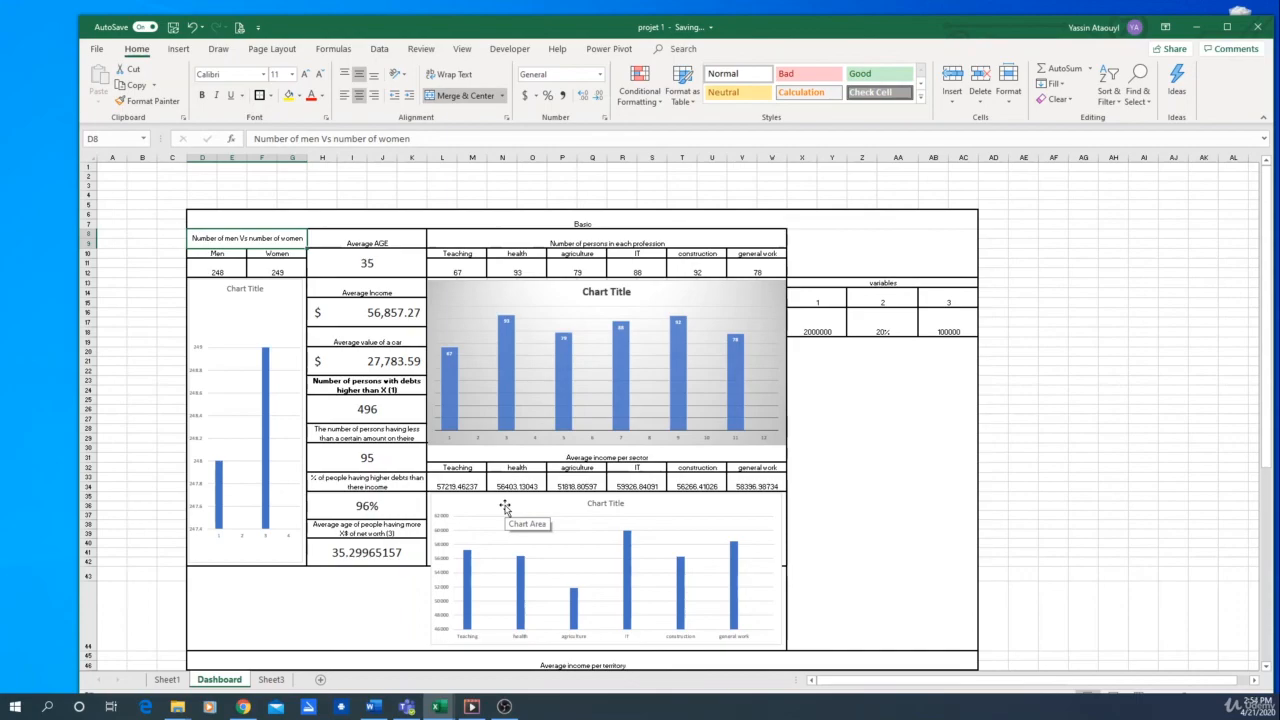
{"action": "left_click", "coordinate": [167, 679]}
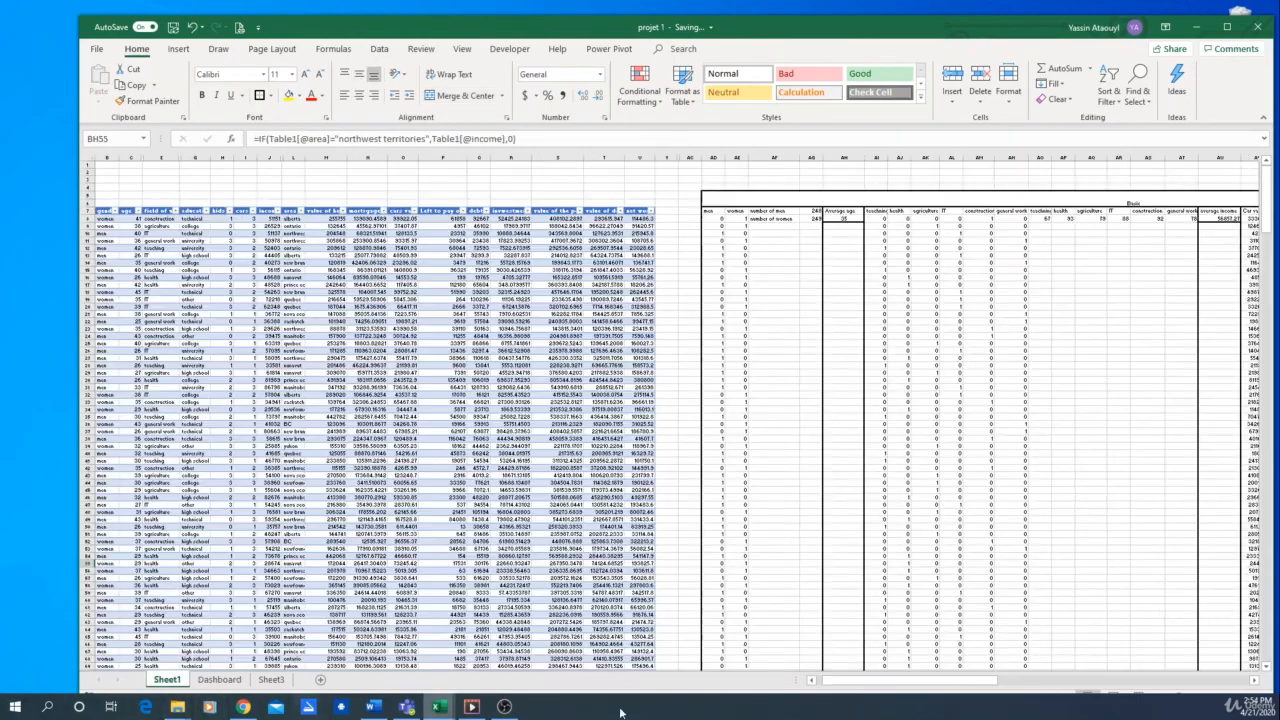
{"action": "scroll", "coordinate": [771, 366], "scroll_direction": "down", "scroll_amount": 2}
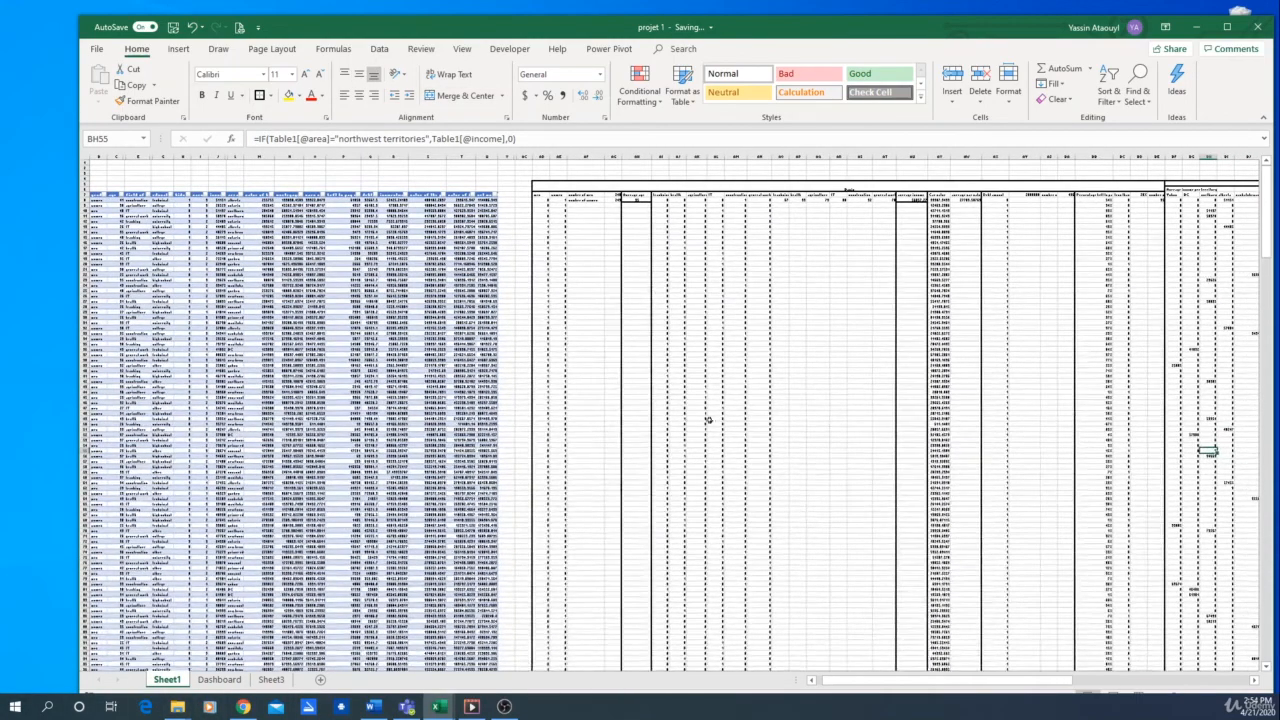
{"action": "key", "text": "Right"}
{"action": "key", "text": "Right"}
{"action": "key", "text": "Right"}
{"action": "key", "text": "Right"}
{"action": "key", "text": "Right"}
{"action": "key", "text": "Right"}
{"action": "key", "text": "Right"}
{"action": "key", "text": "Right"}
{"action": "key", "text": "Right"}
{"action": "key", "text": "Right"}
{"action": "key", "text": "Right"}
{"action": "key", "text": "Right"}
{"action": "key", "text": "Right"}
{"action": "key", "text": "Right"}
{"action": "key", "text": "Right"}
{"action": "key", "text": "Right"}
{"action": "key", "text": "Right"}
{"action": "key", "text": "Right"}
{"action": "key", "text": "Right"}
{"action": "key", "text": "Right"}
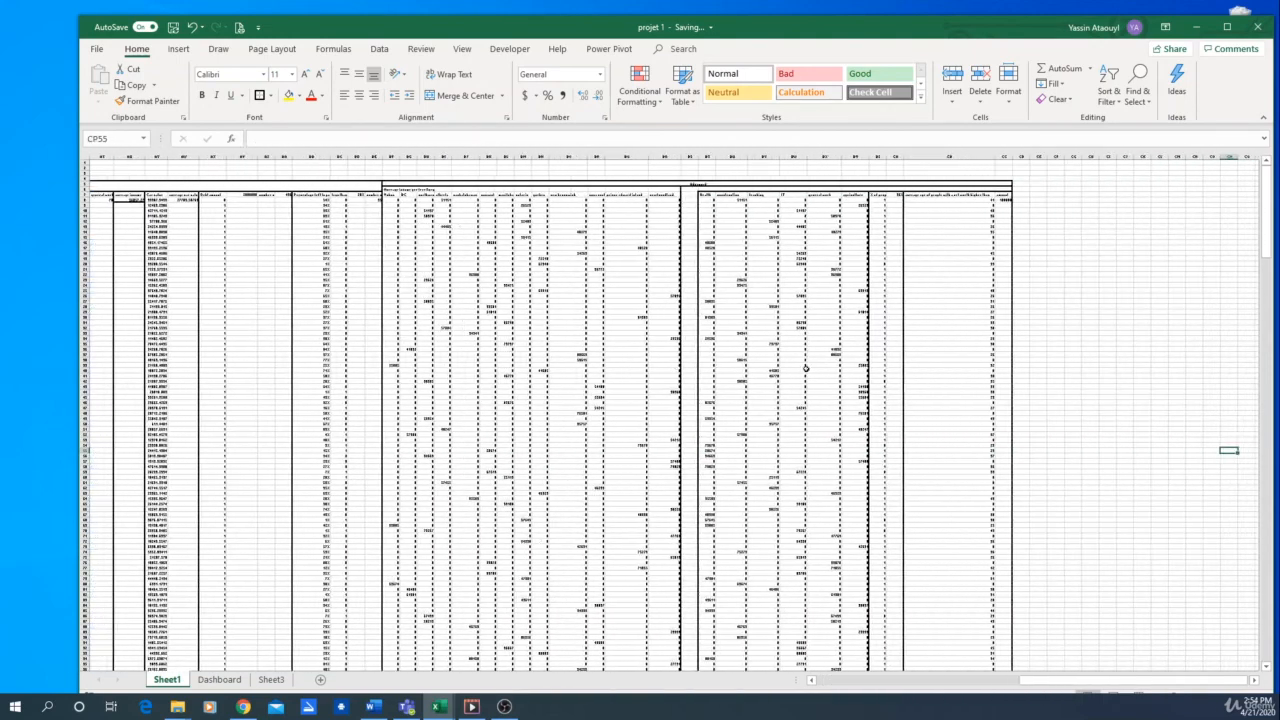
{"action": "left_click", "coordinate": [219, 680]}
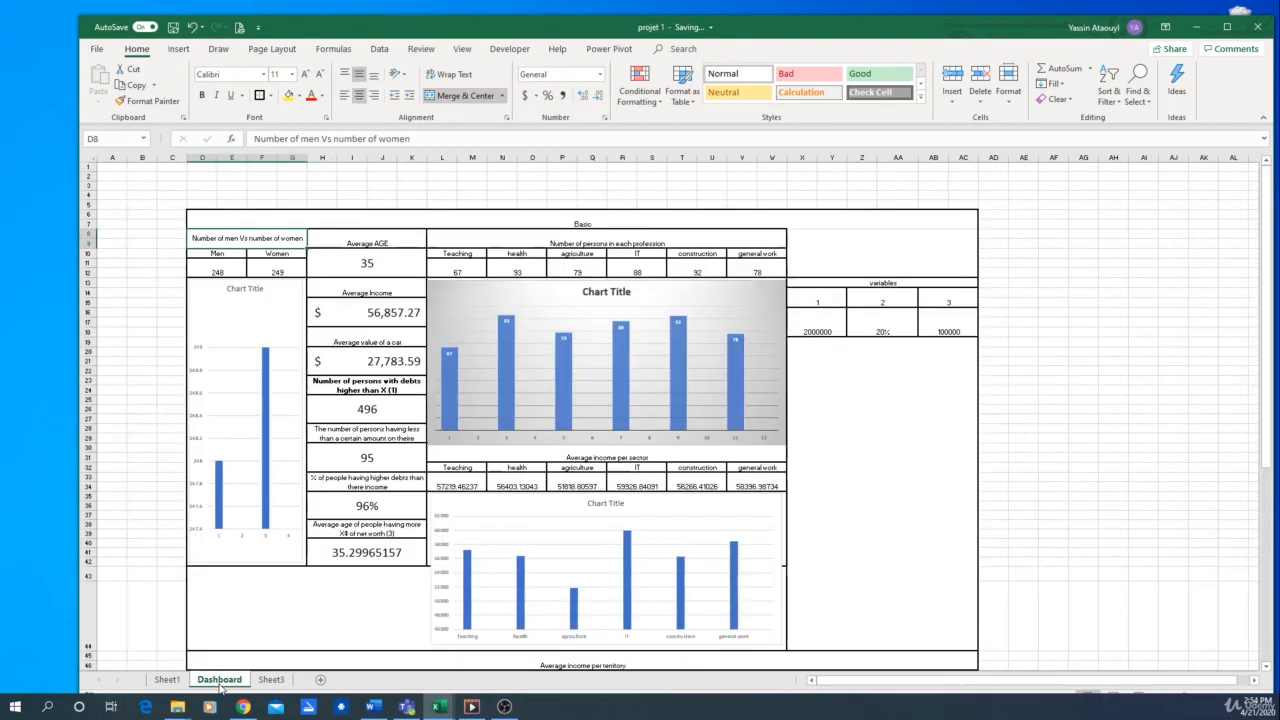